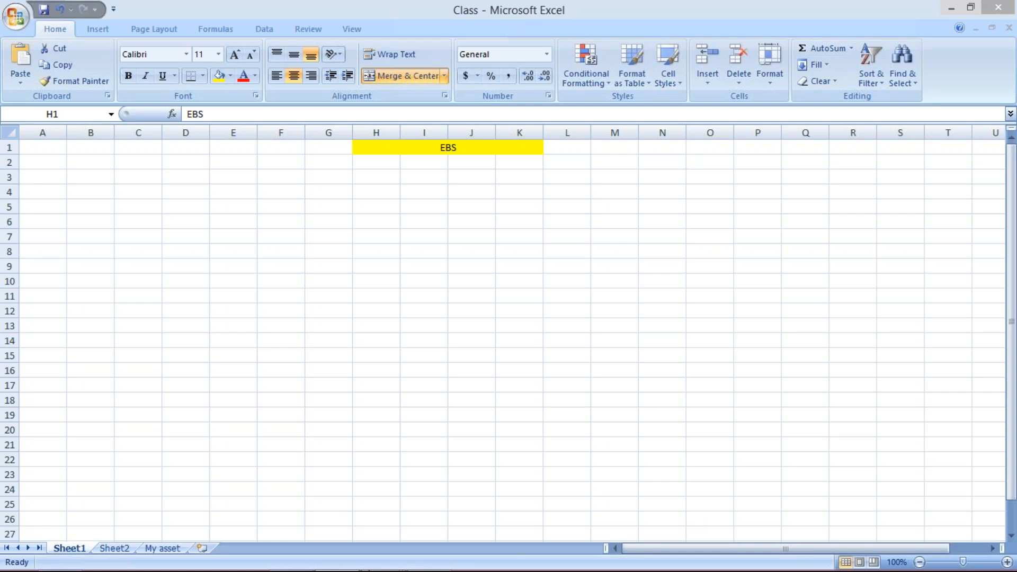
Switch to the SAP Easy Access session, run transaction spro and open the SAP Reference IMG
mouse_move(381, 569)
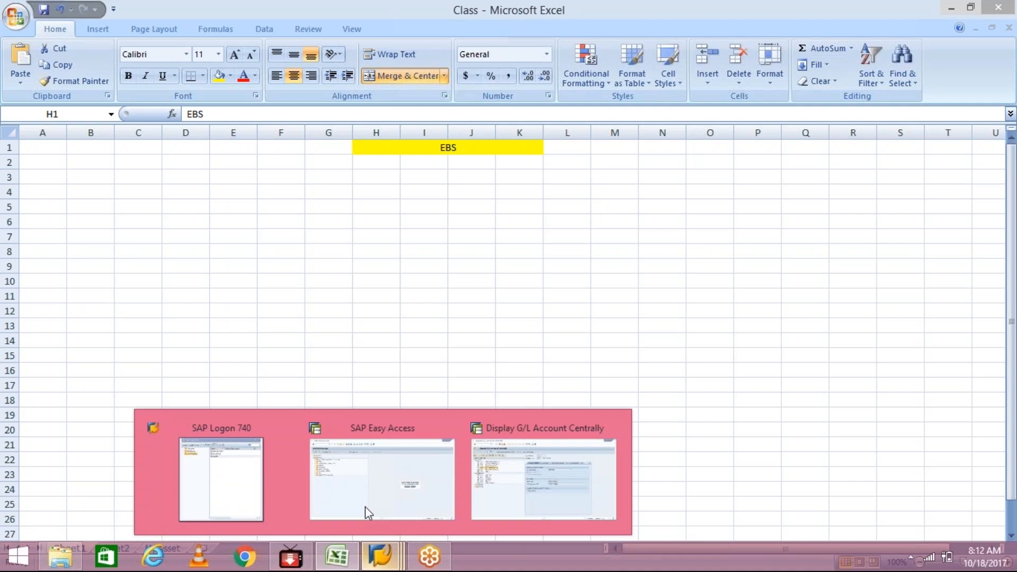
left_click(369, 513)
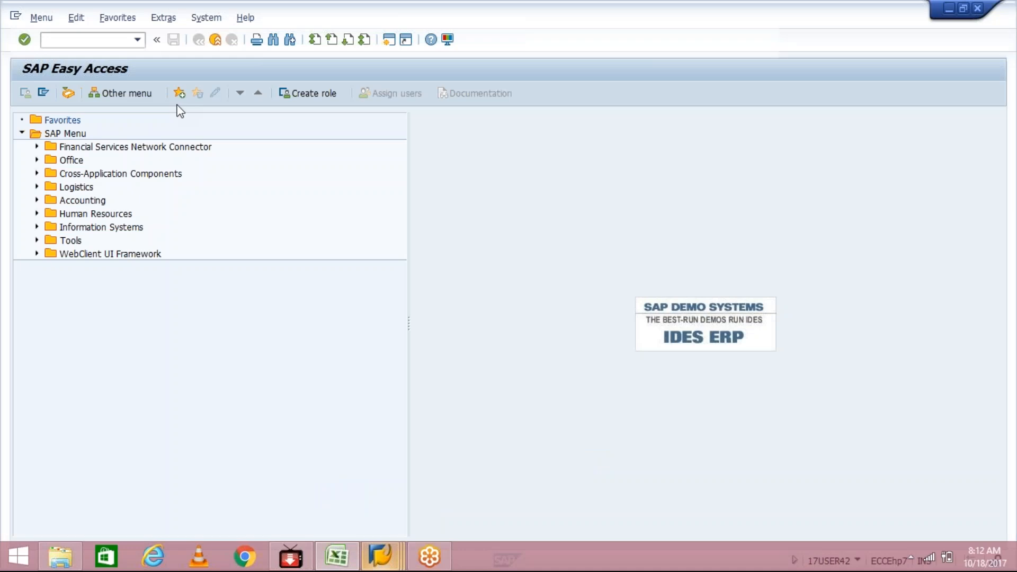
left_click(137, 40)
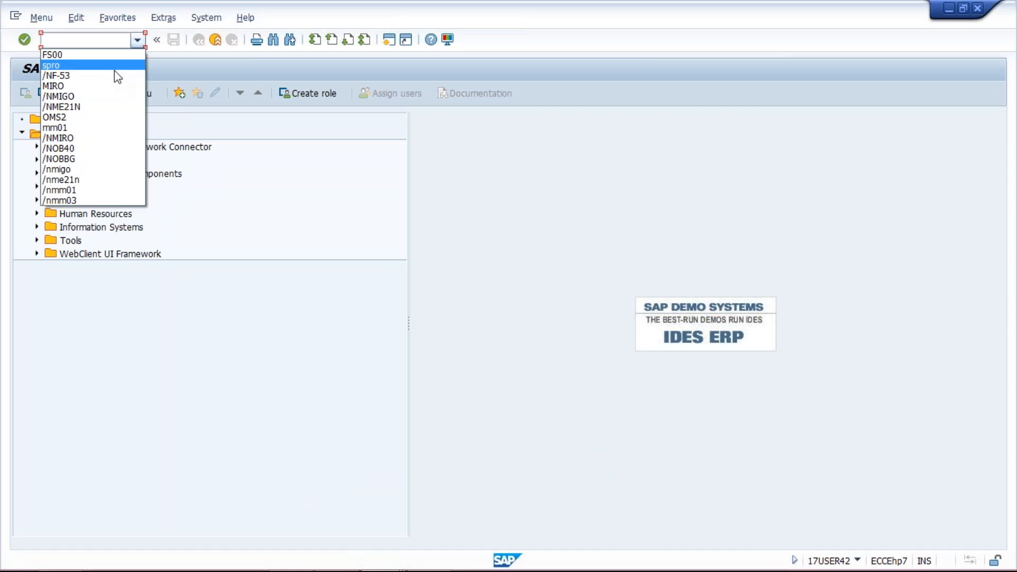
left_click(115, 75)
left_click(137, 42)
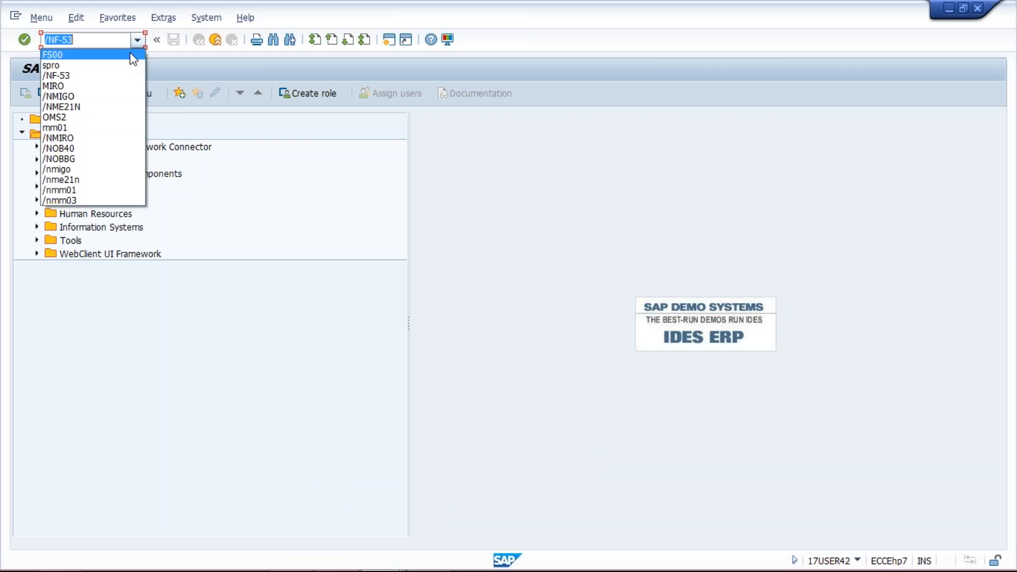
left_click(126, 67)
key("Return")
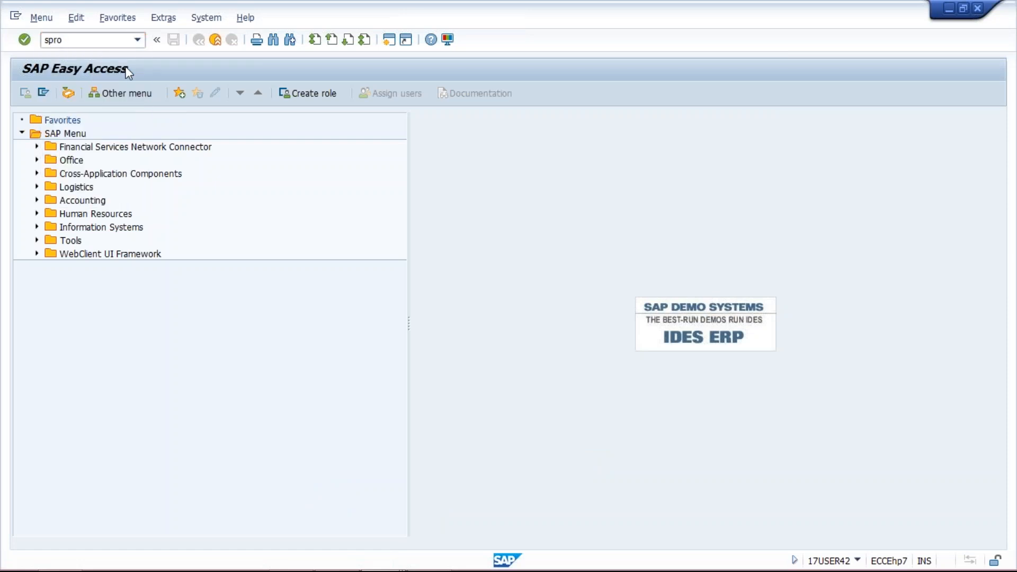
left_click(78, 93)
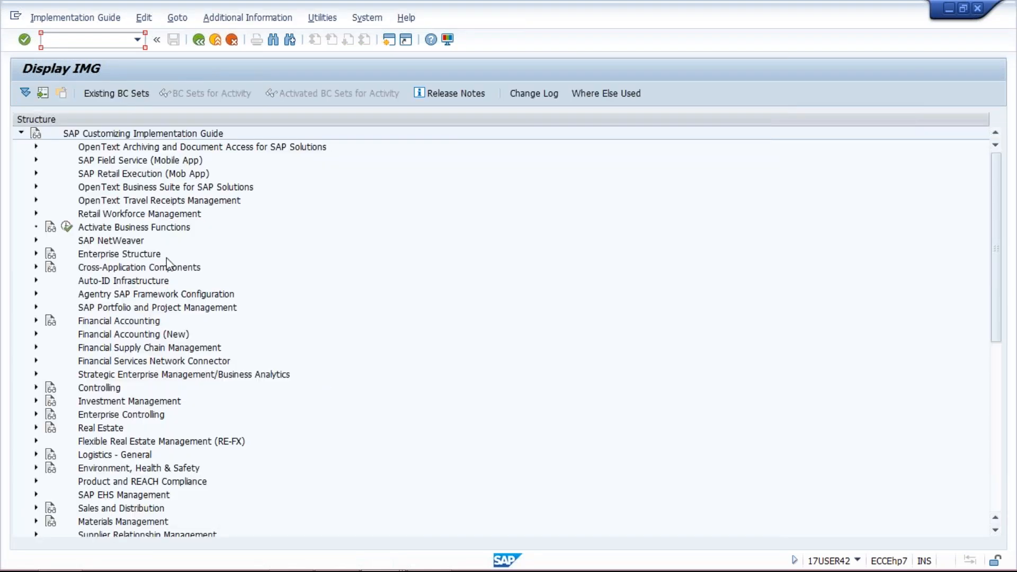
Expand Financial Accounting (New), Bank Accounting, Business Transactions and Payment Transactions in the IMG structure, and select Electronic Bank Statement
left_click(36, 334)
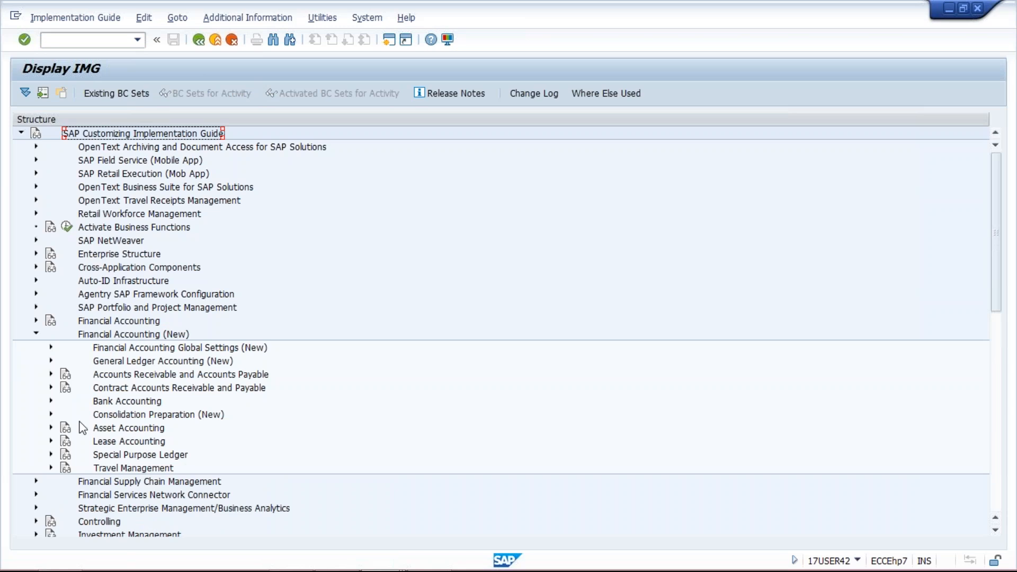
left_click(50, 402)
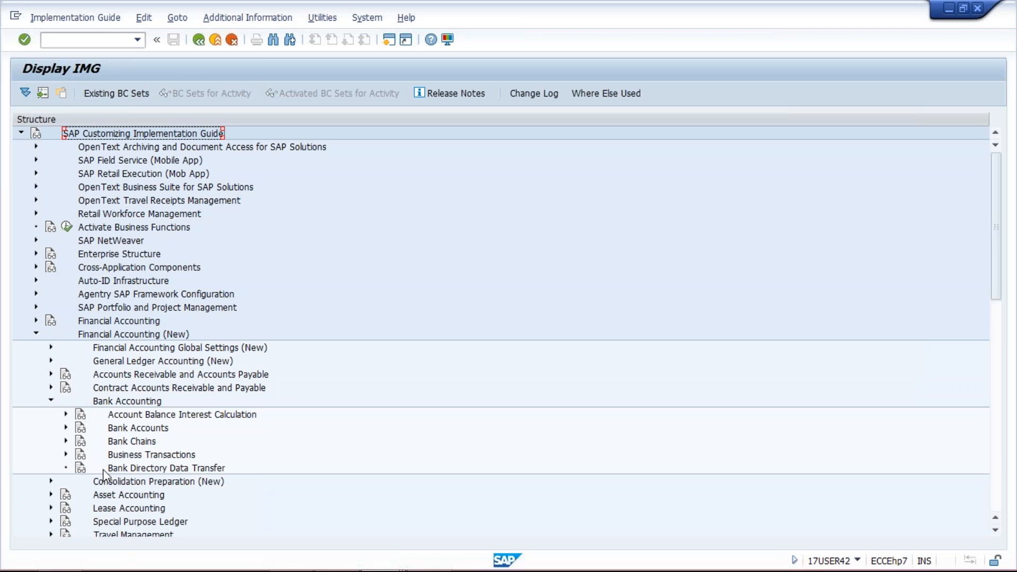
left_click(66, 454)
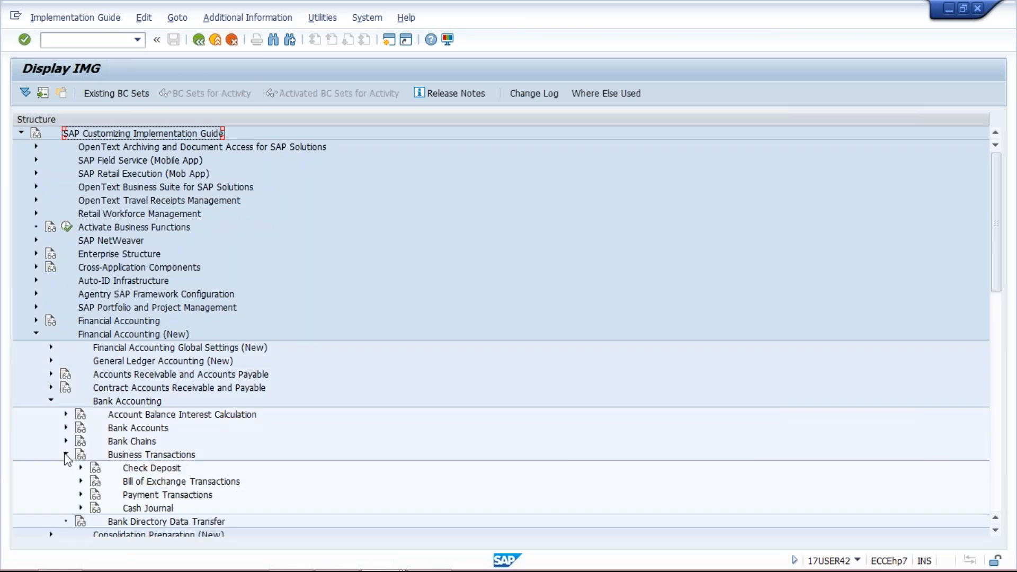
left_click(81, 495)
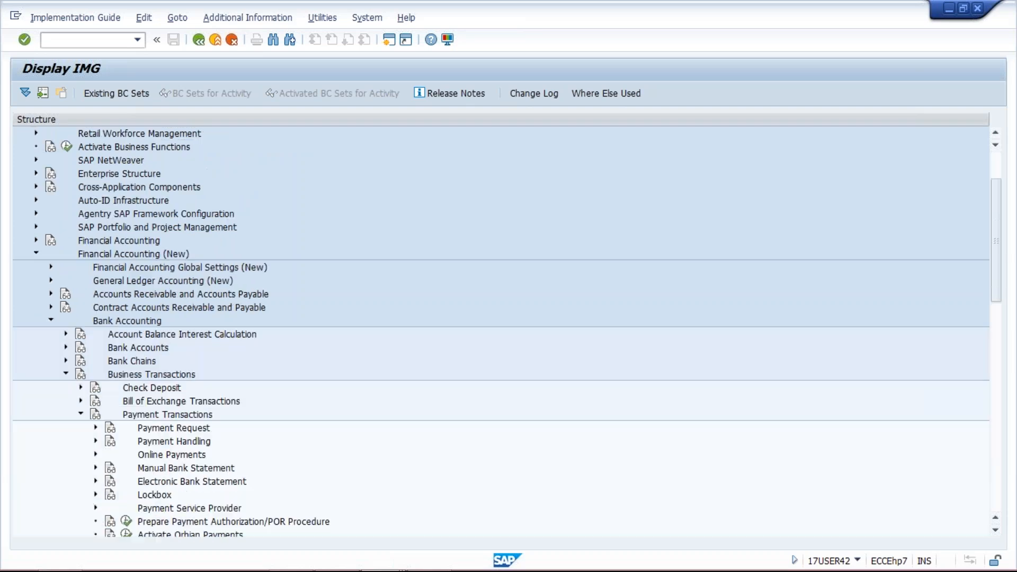
left_click(163, 484)
left_click(162, 471)
left_click(166, 482)
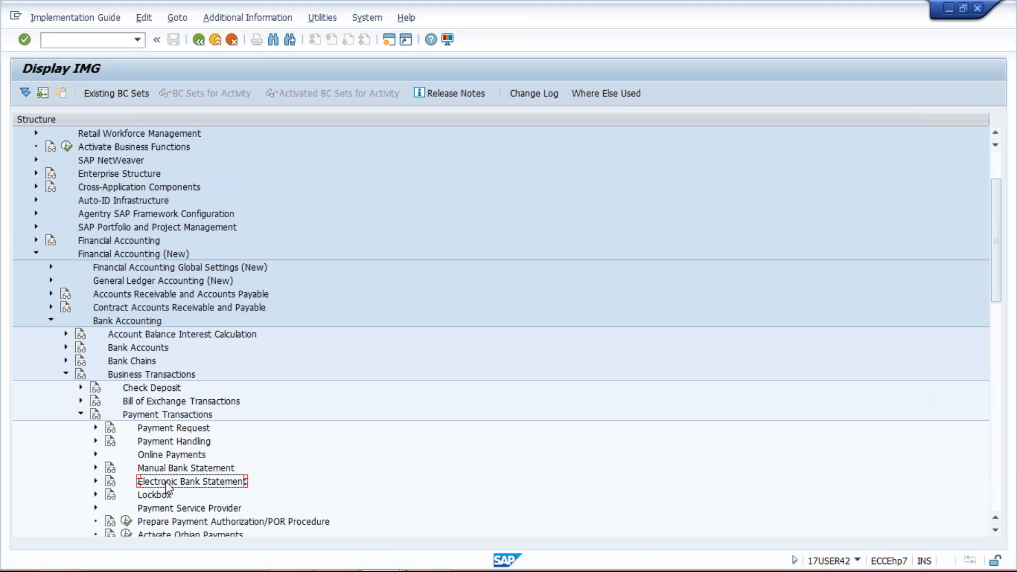
Switch to the Class workbook in Excel and enter 4 in cell I3 and 4+2 in cell I4 below the EBS heading
left_click(339, 557)
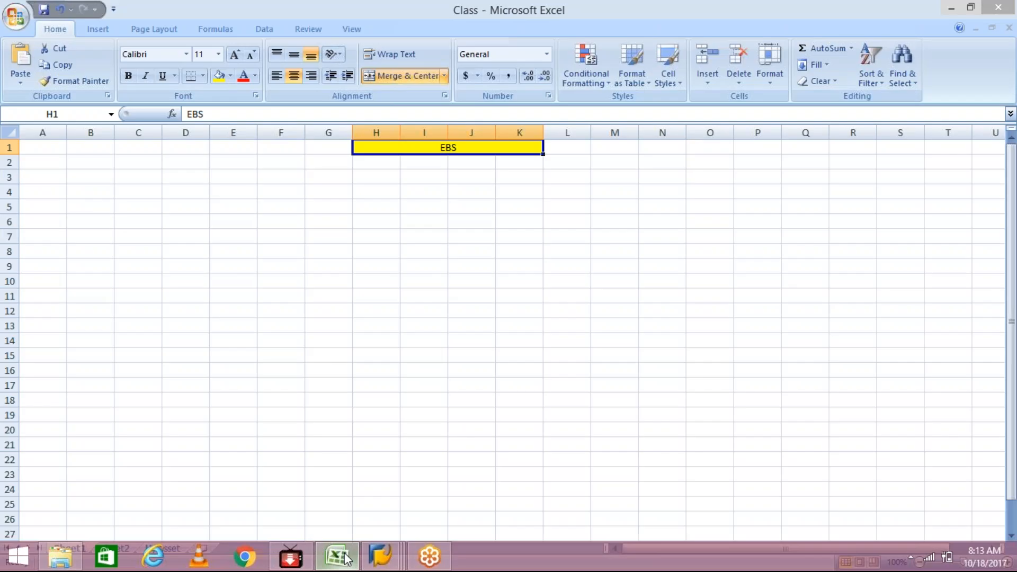
left_click(413, 172)
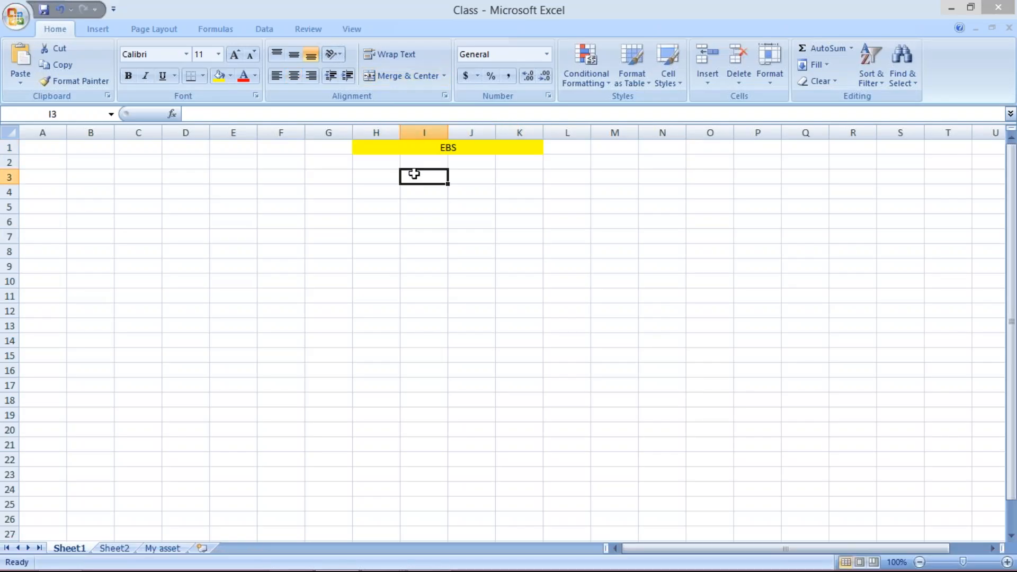
type("4")
key("Return")
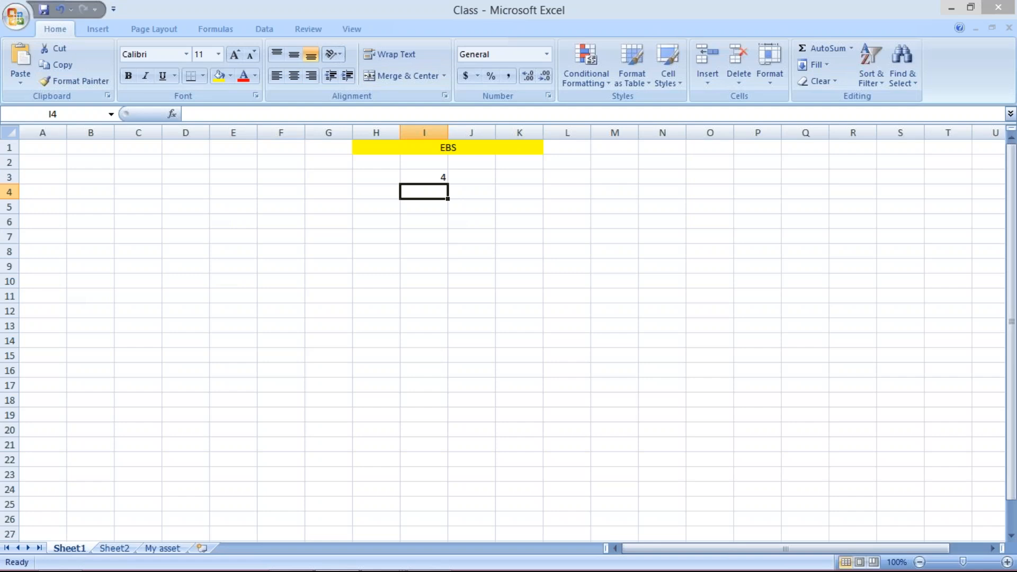
type("4+2")
key("Return")
left_click(421, 192)
left_click(438, 177)
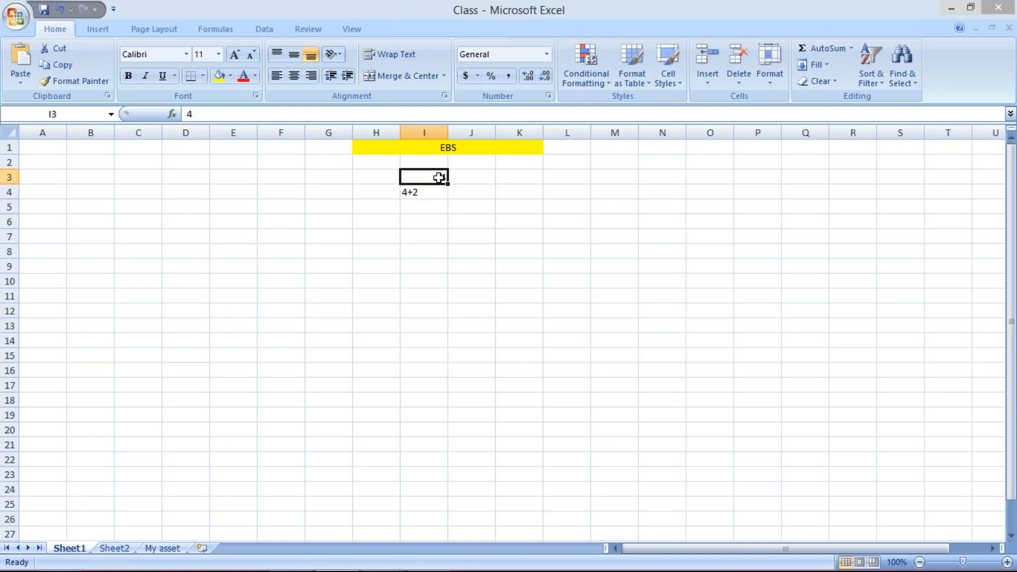
left_click(421, 194)
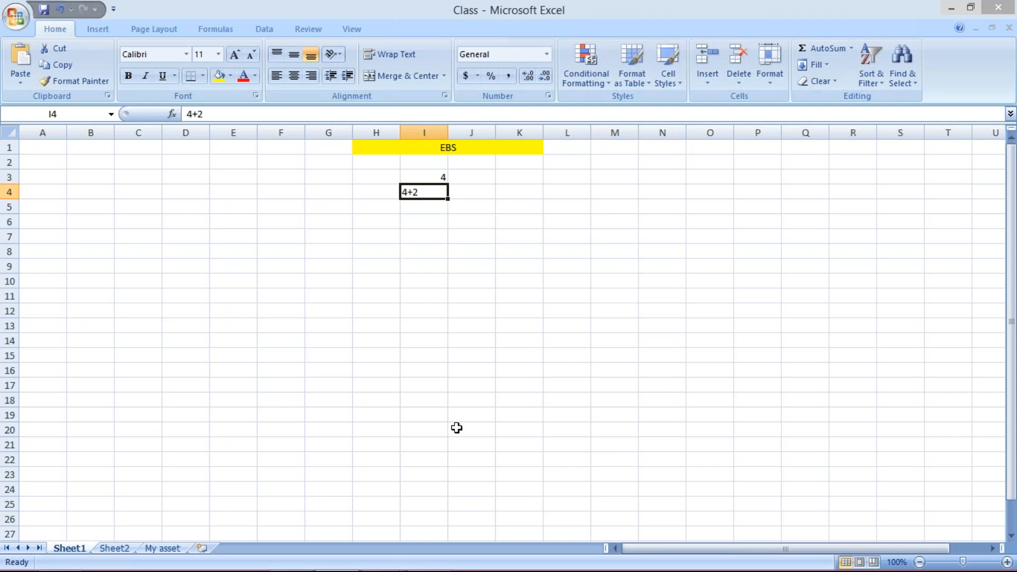
Return to the SAP Display IMG session and open Make Global Settings for Electronic Bank Statement with chart of accounts TM01
mouse_move(380, 570)
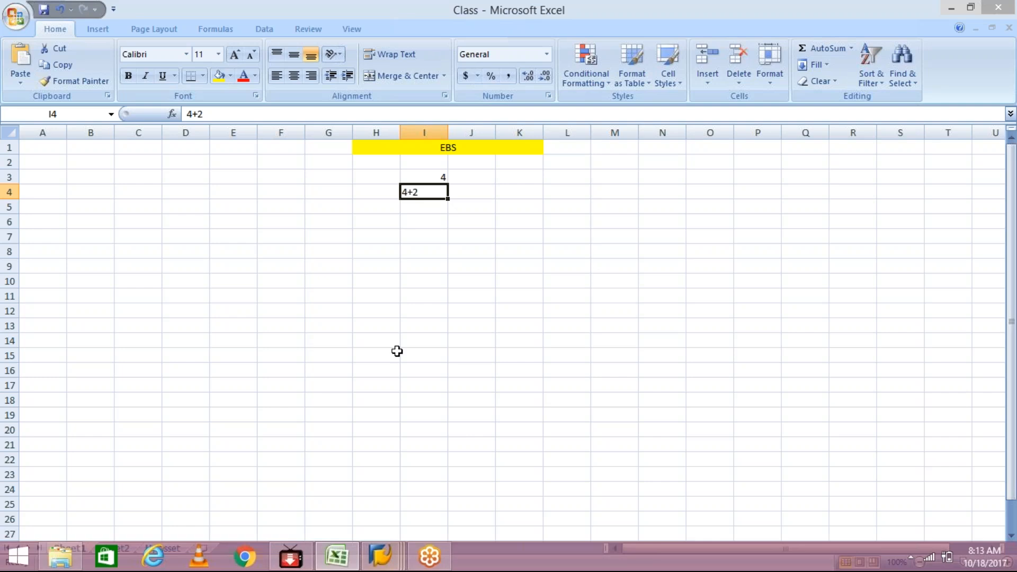
left_click(380, 557)
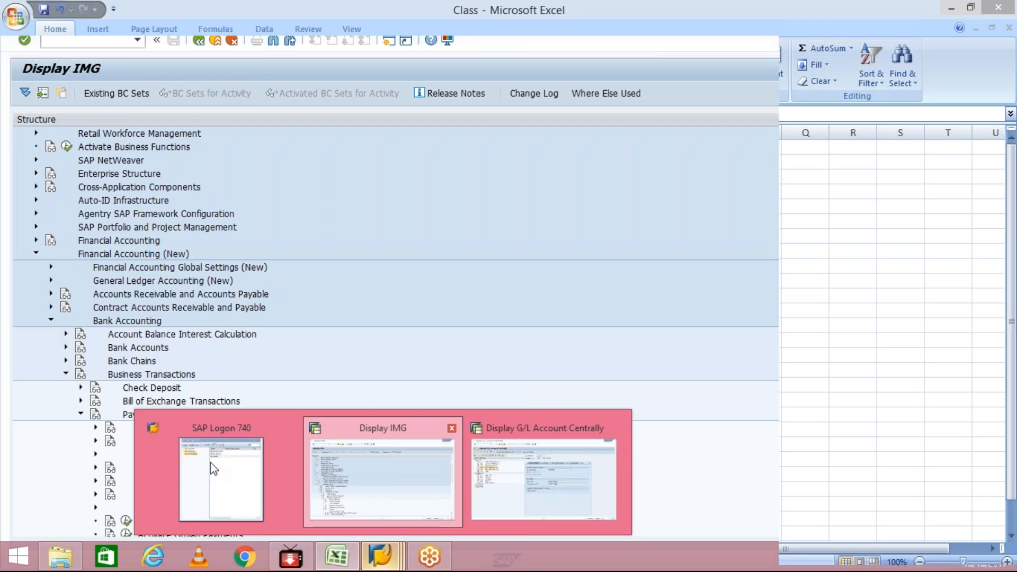
left_click(423, 509)
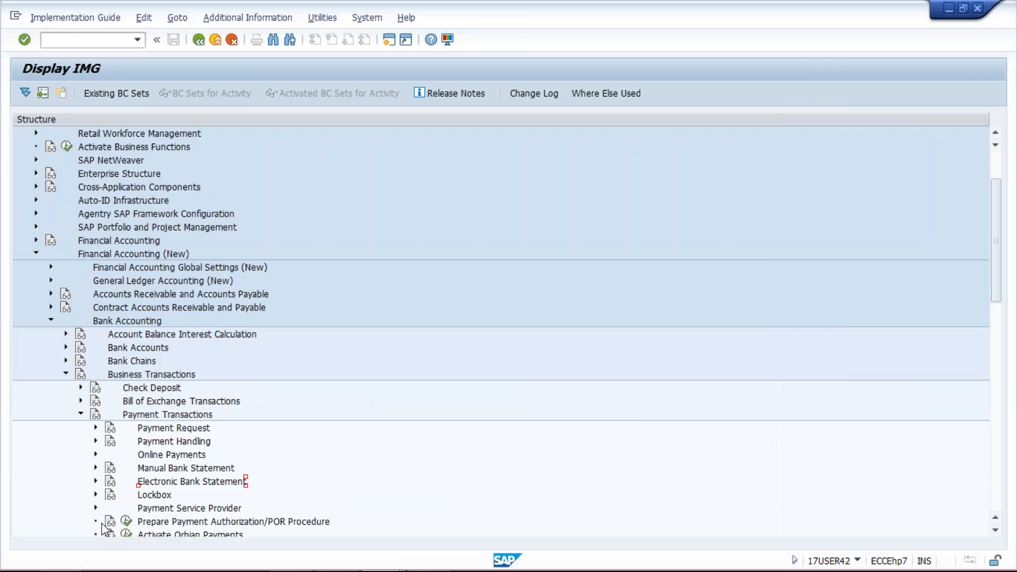
left_click(96, 481)
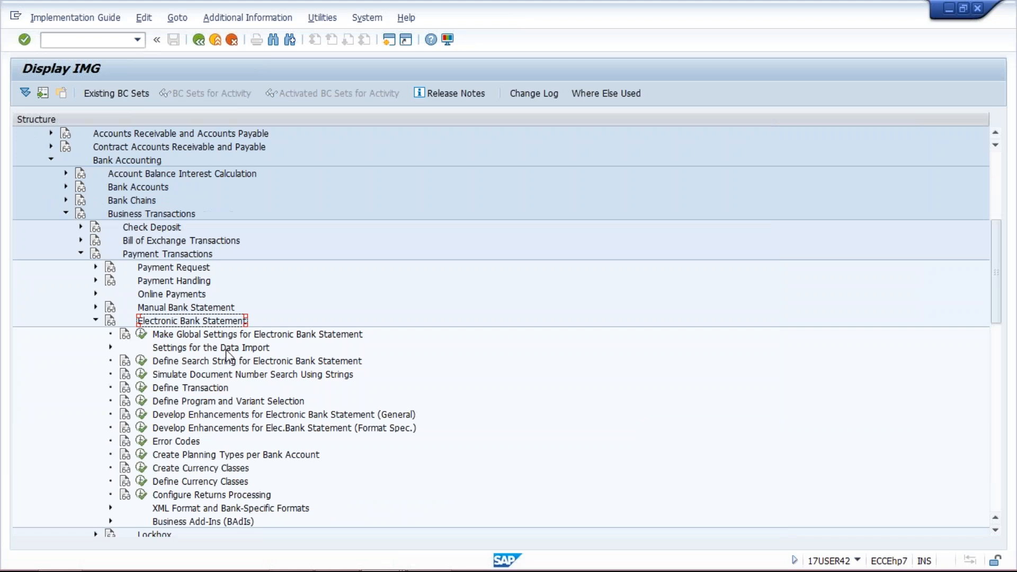
left_click(141, 335)
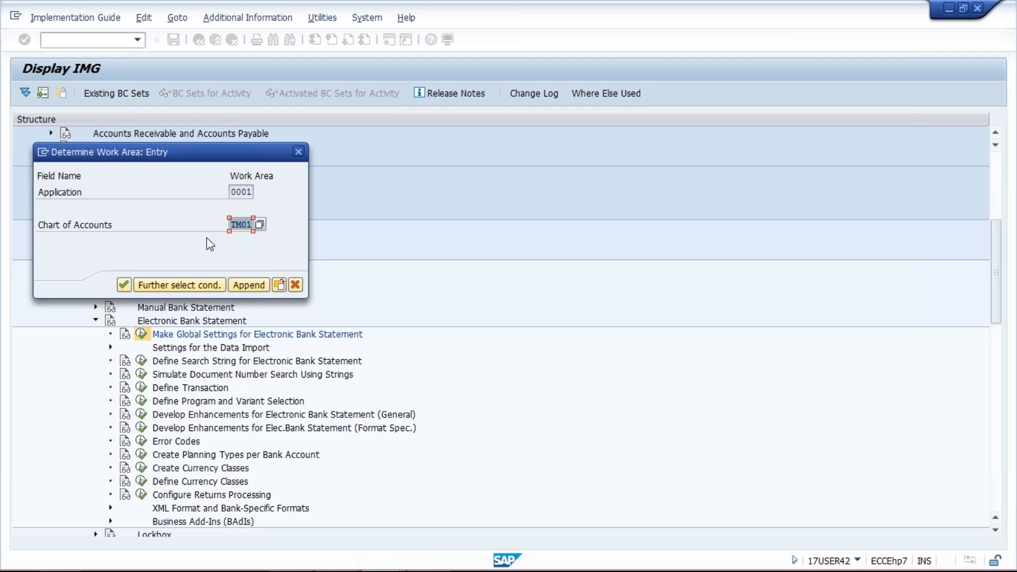
key("Return")
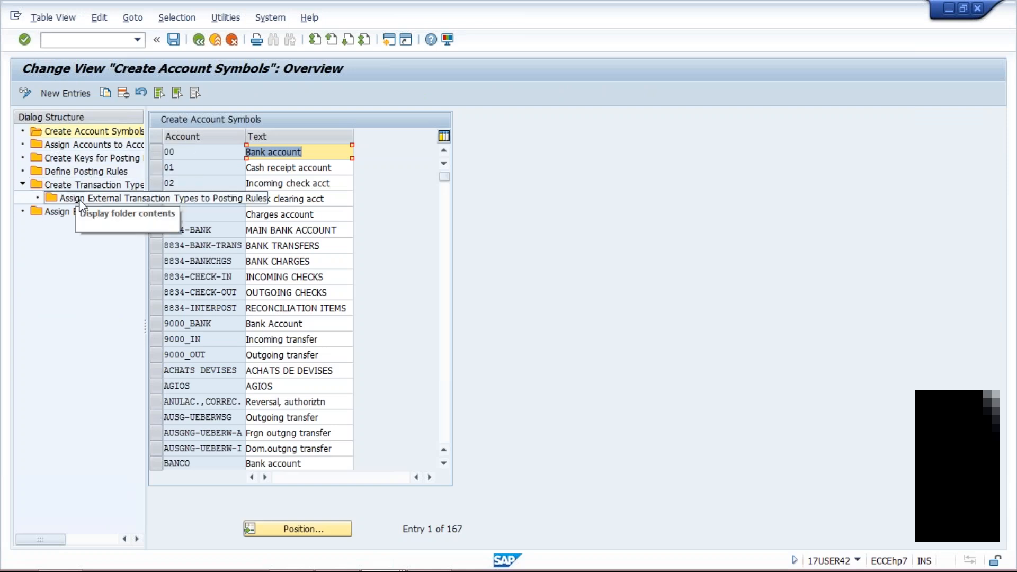
Start new entries for account symbols and add TMIN with the text INCOMING PYT
left_click(80, 199)
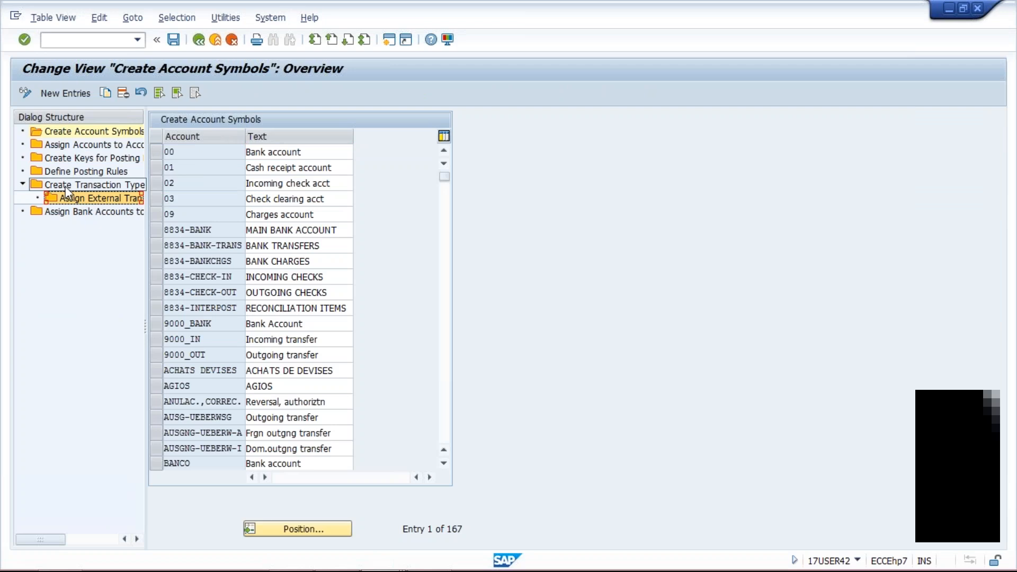
left_click(66, 186)
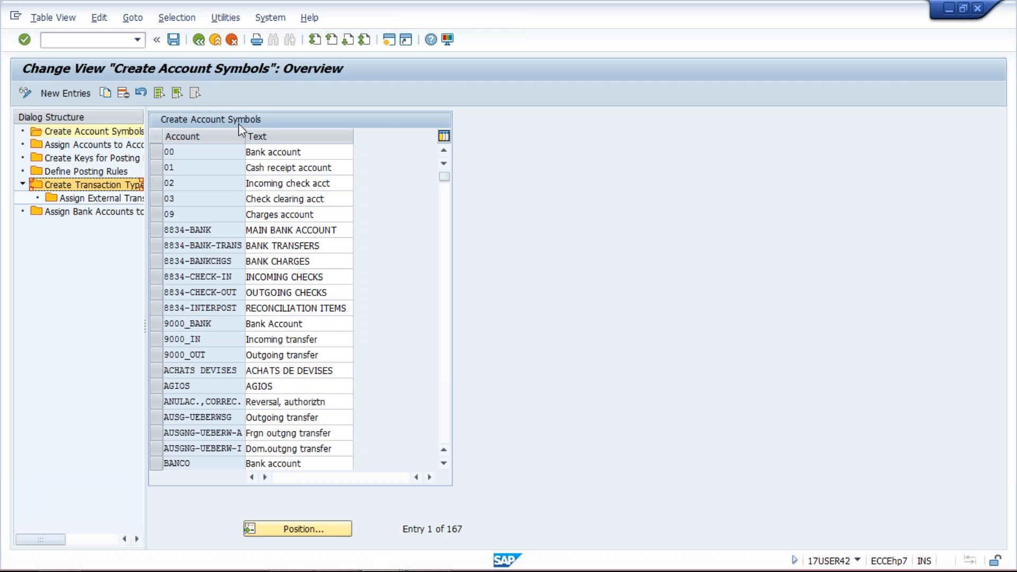
left_click(75, 94)
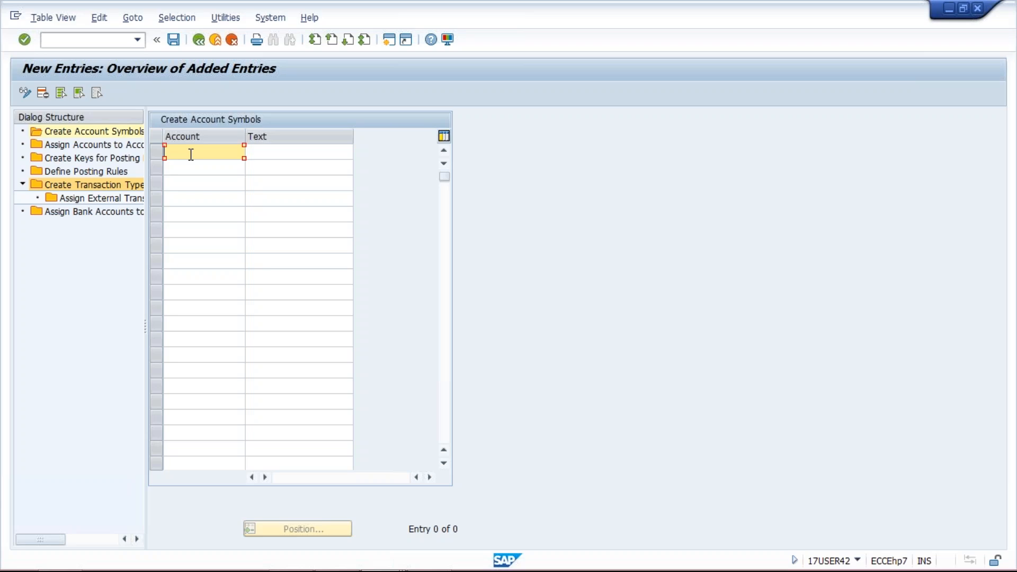
type("TM")
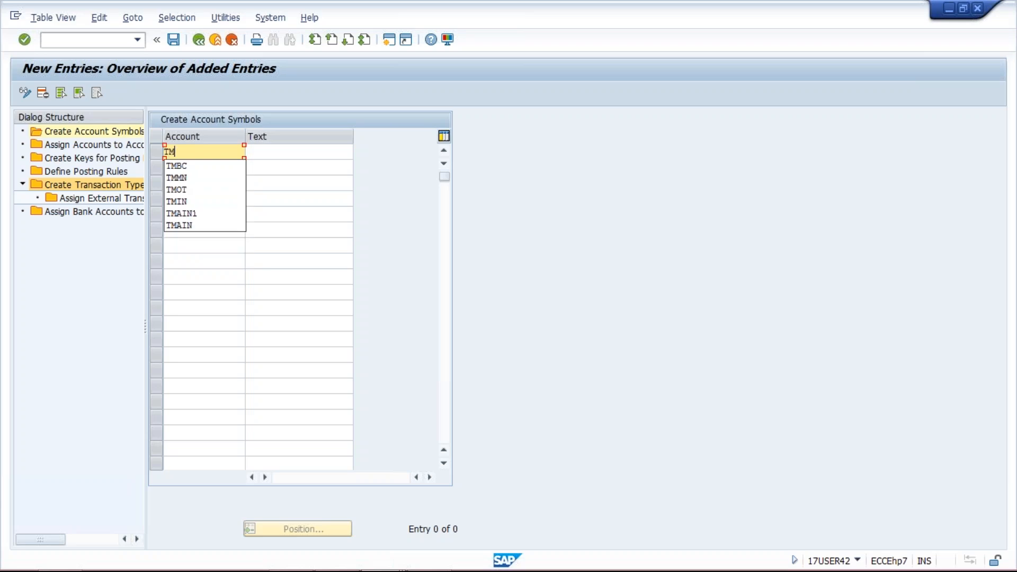
type("IN")
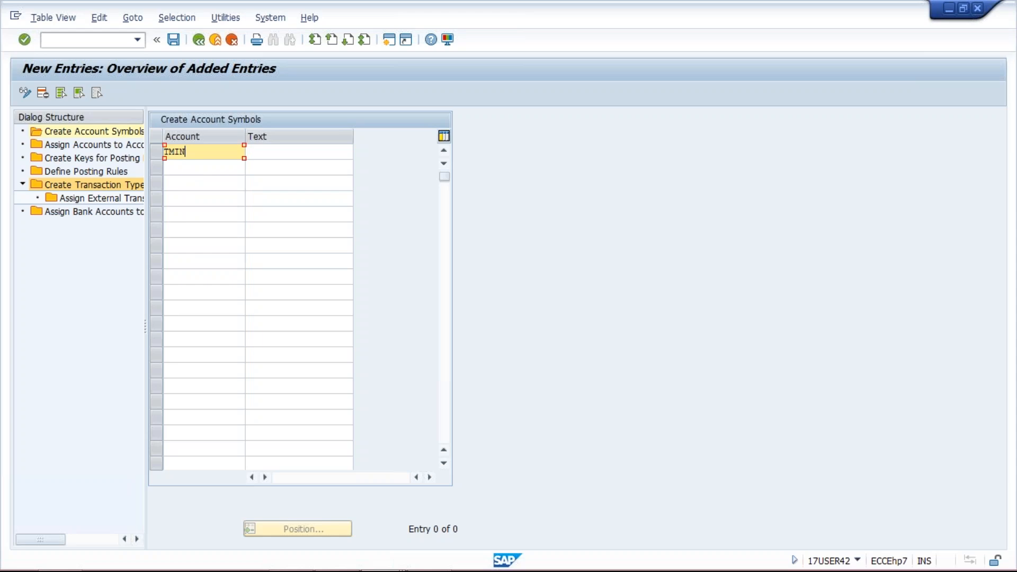
key("Tab")
type("IN")
key("Down")
key("Return")
Add the account symbol TMOT with the text OUTGOING PYT in the second row
left_click(189, 166)
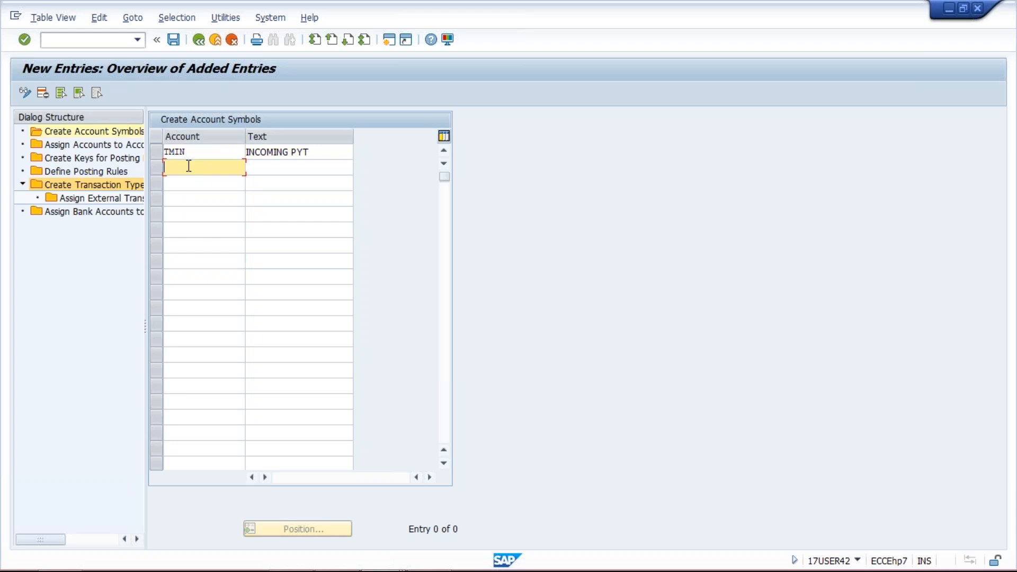
type("TMO")
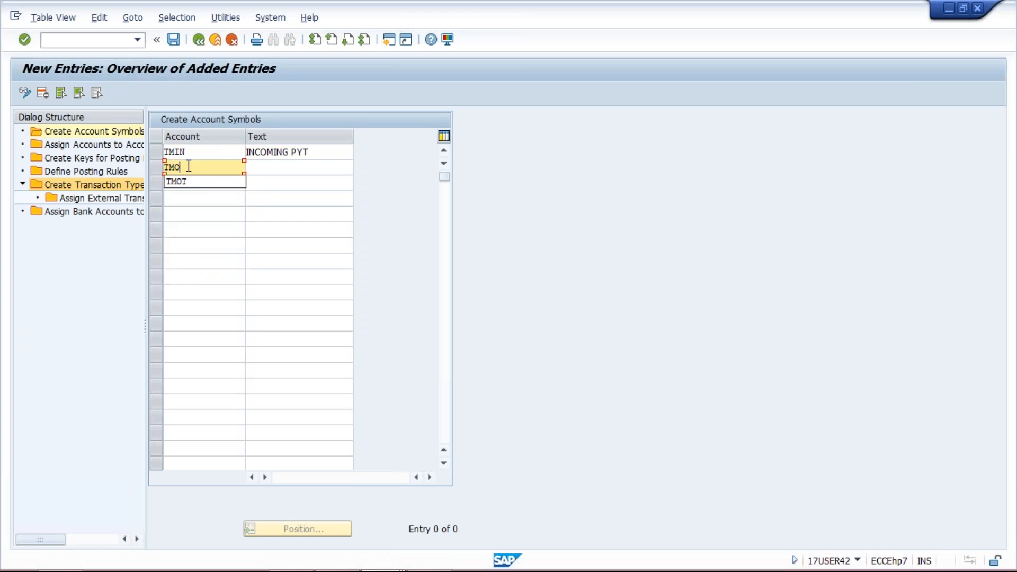
type("T")
key("Tab")
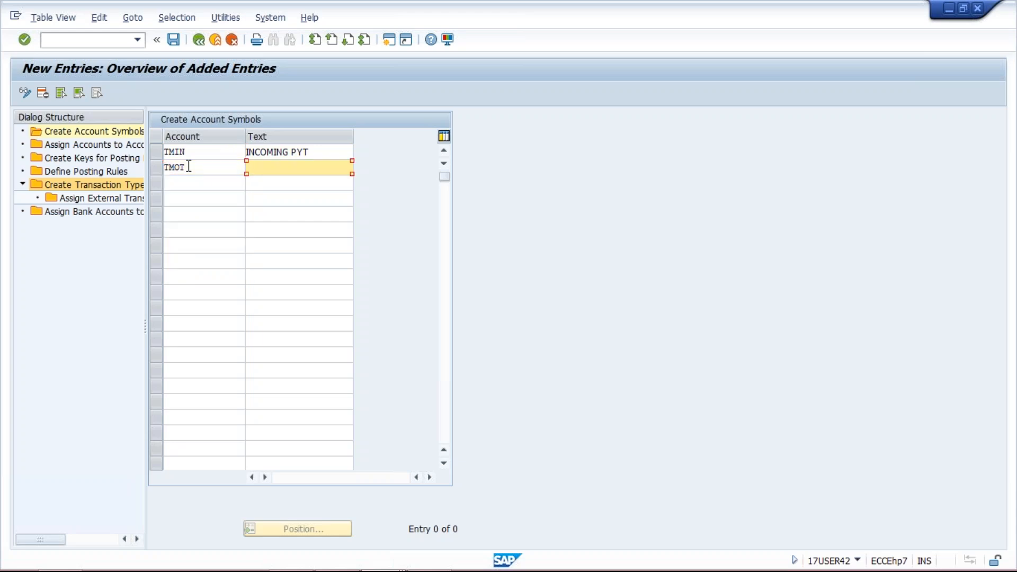
type("OUT")
key("Down")
key("Return")
Add the account symbol TMMN with the text MAIN BANK in the third row
left_click(213, 182)
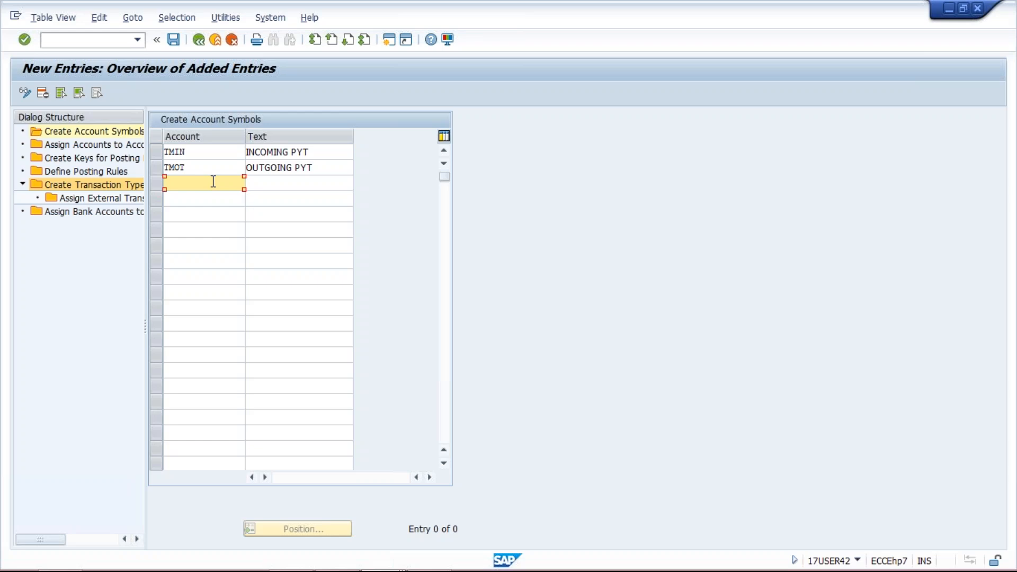
type("T")
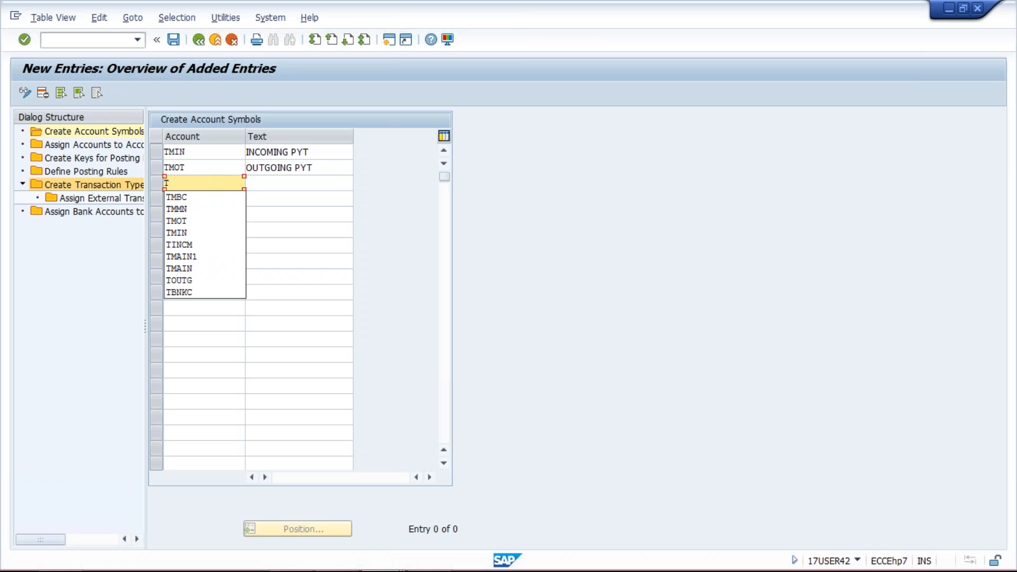
type("MMN")
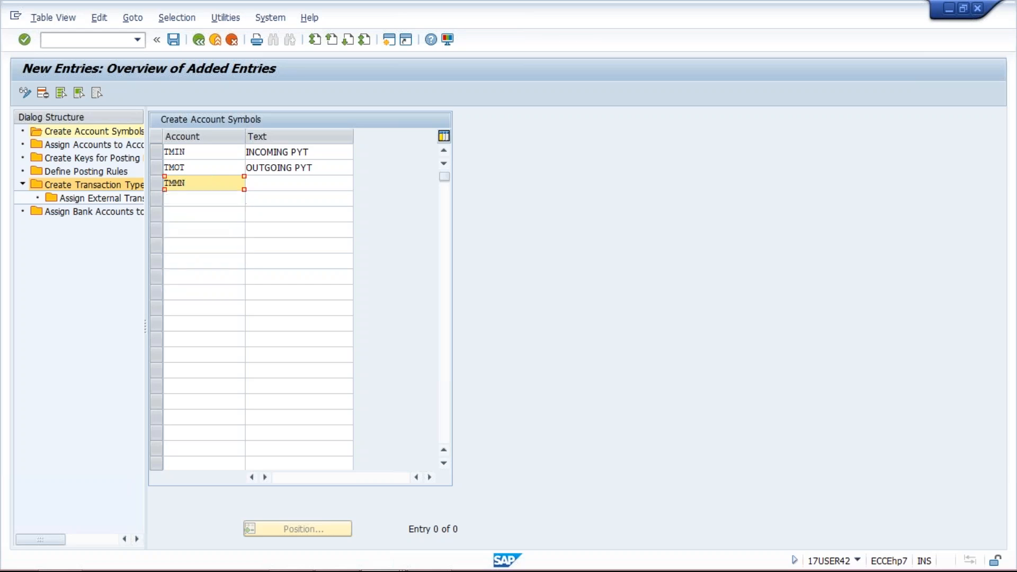
key("Tab")
type("MA")
key("Return")
Add the account symbol TMBC with the text BANK CHARGE in the fourth row and save the entries
left_click(210, 197)
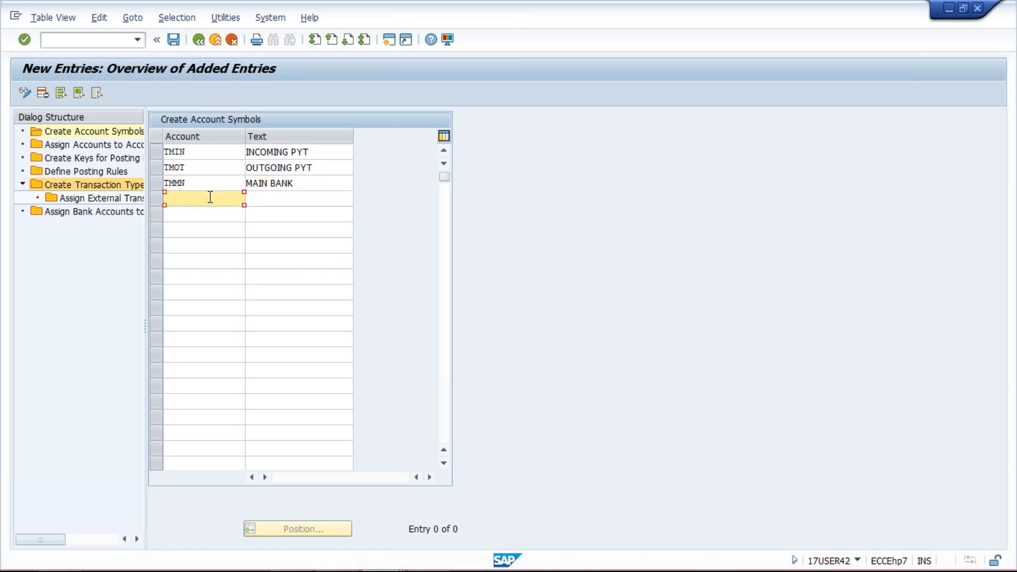
type("TMBC")
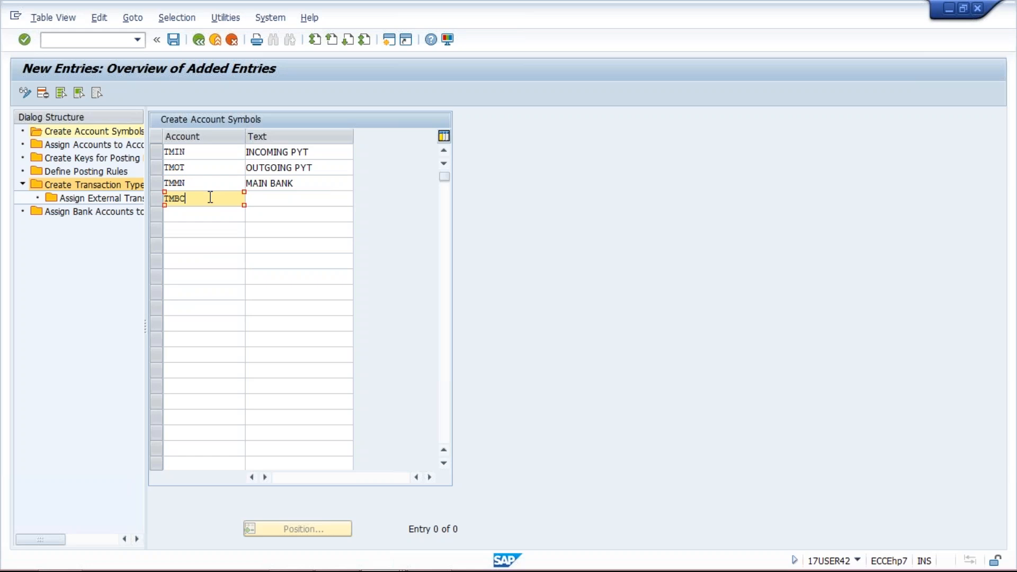
key("Tab")
type("B")
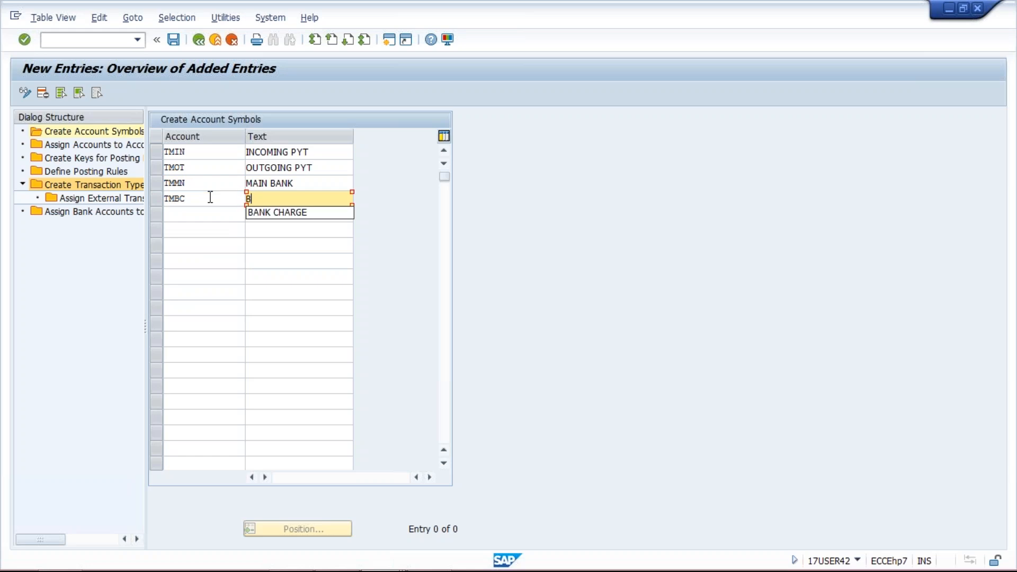
key("Down")
key("Return")
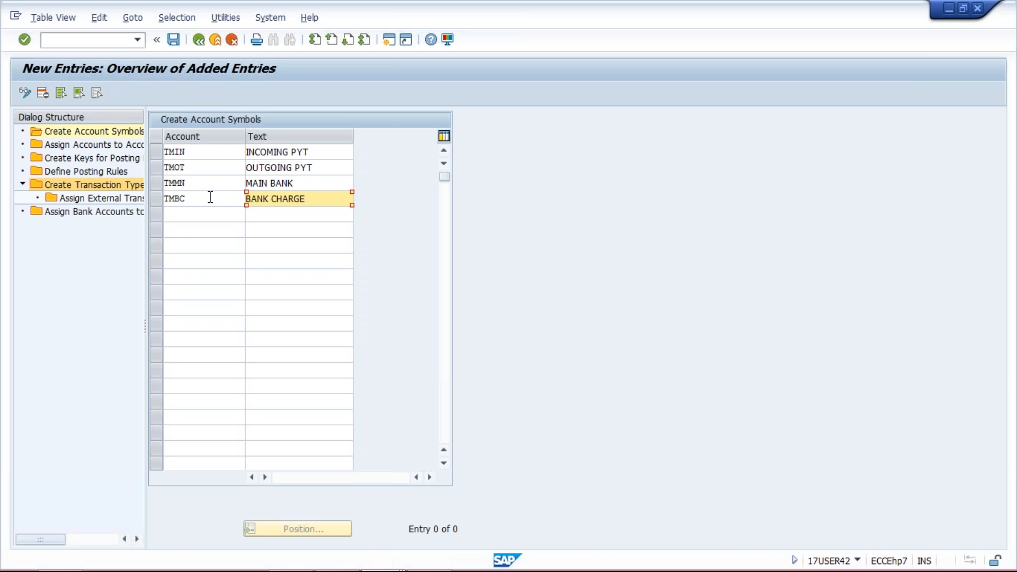
key("Return")
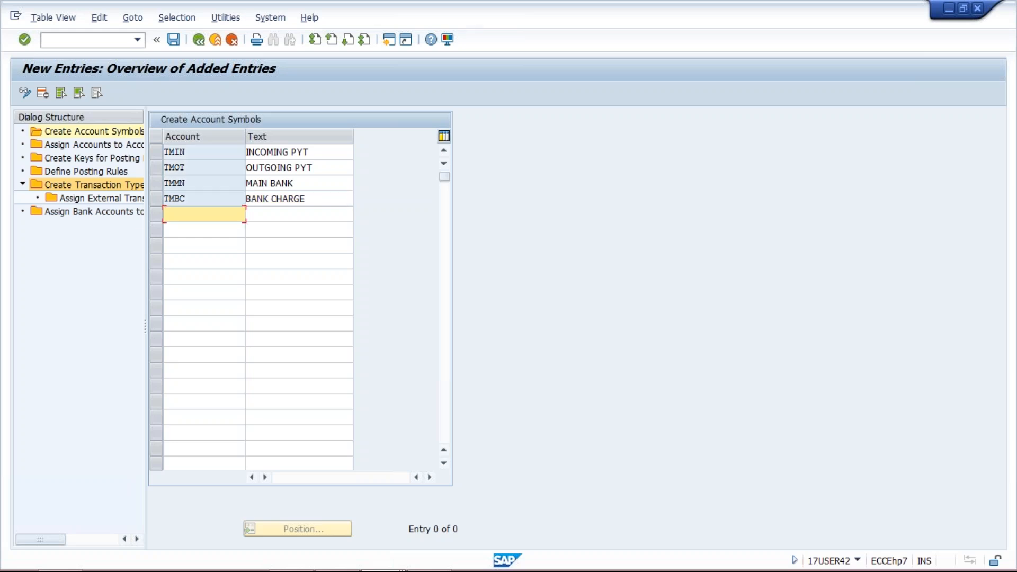
left_click(173, 40)
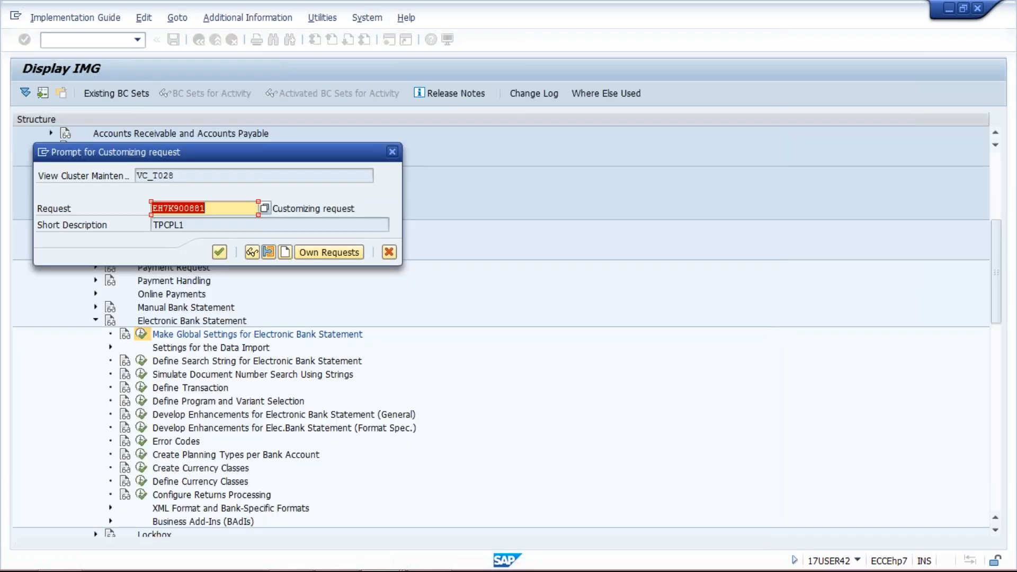
left_click(221, 249)
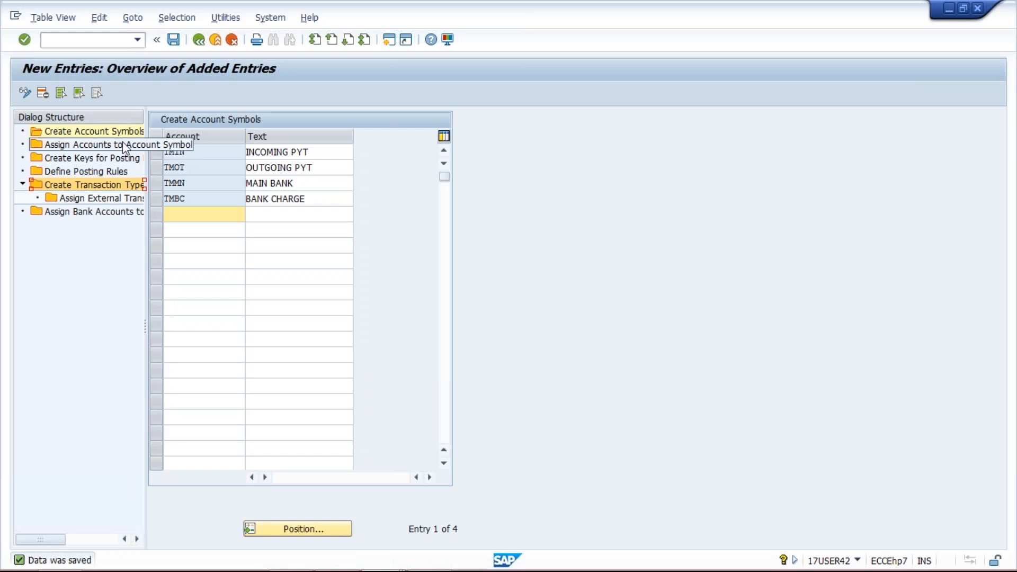
left_click(228, 156)
left_click(227, 167)
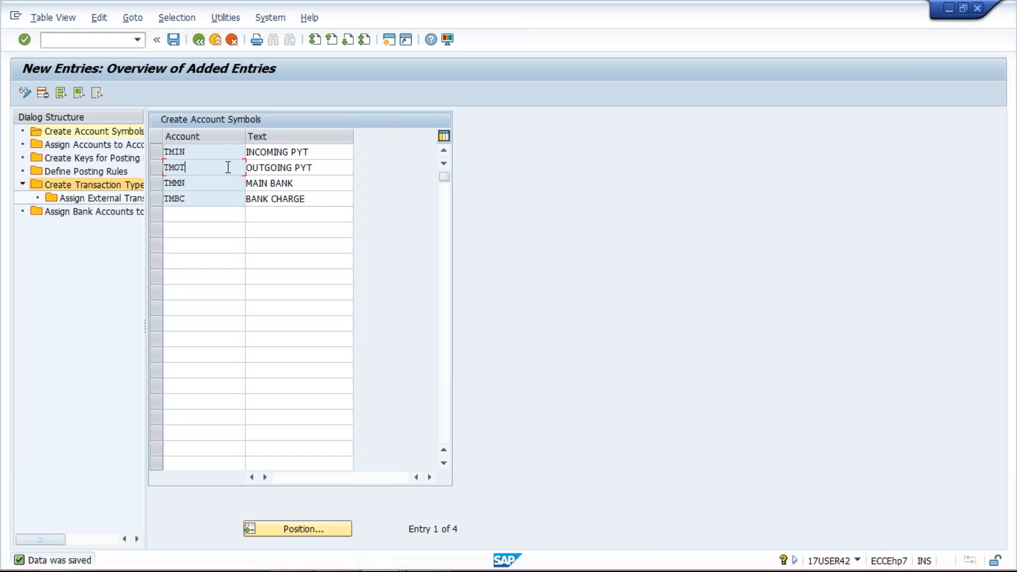
left_click(224, 198)
Start new entries for assigning accounts to account symbols and enter the symbols TMIN, TMOT, TMMN and TMBC
left_click(97, 146)
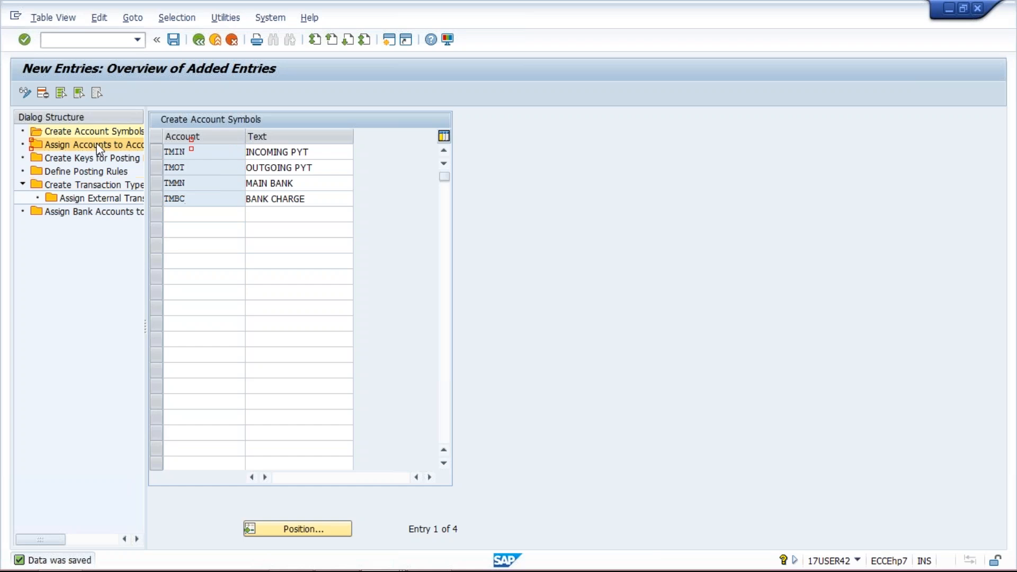
double_click(98, 146)
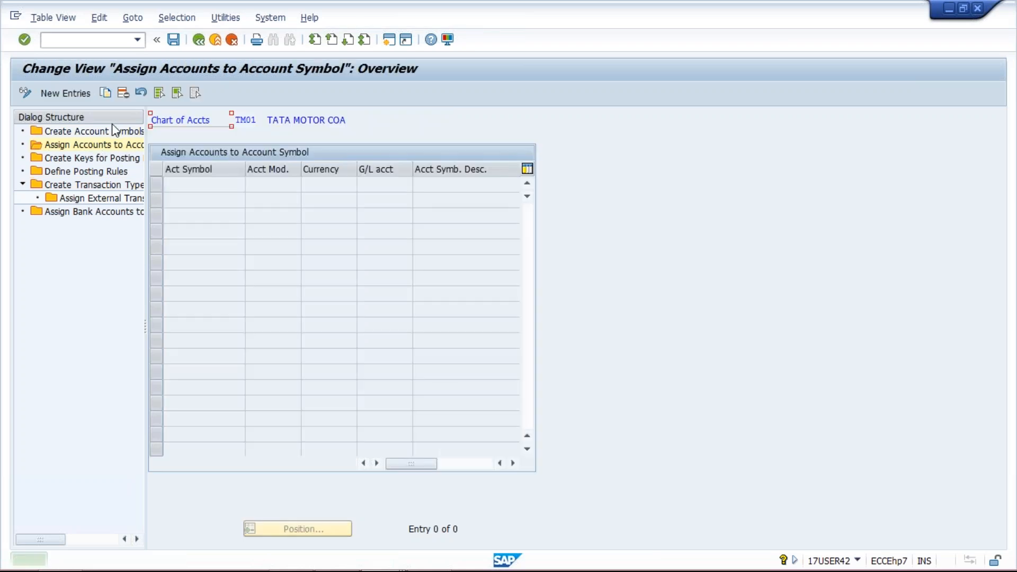
left_click(72, 95)
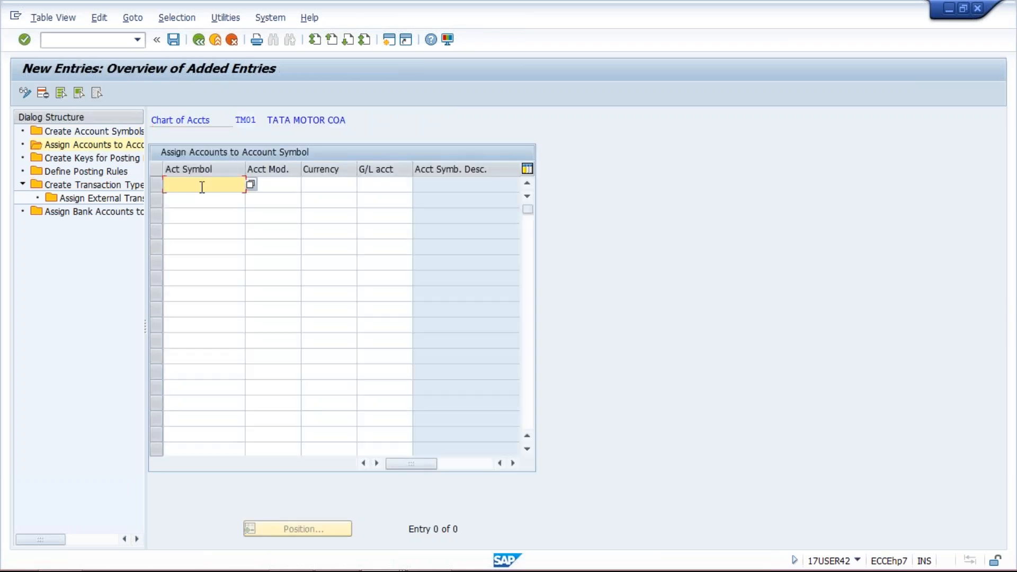
type("TMIN")
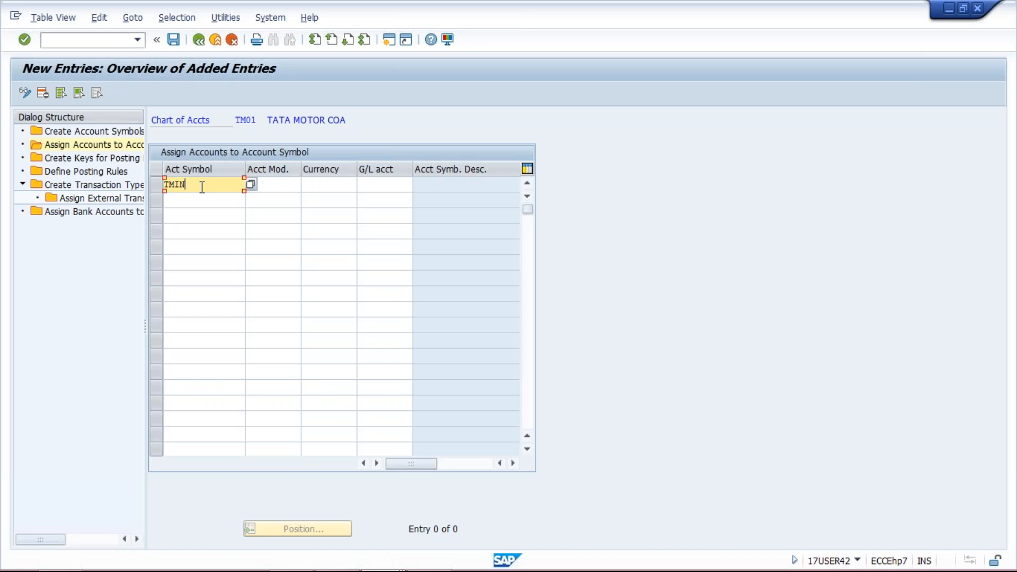
key("Down")
type("T")
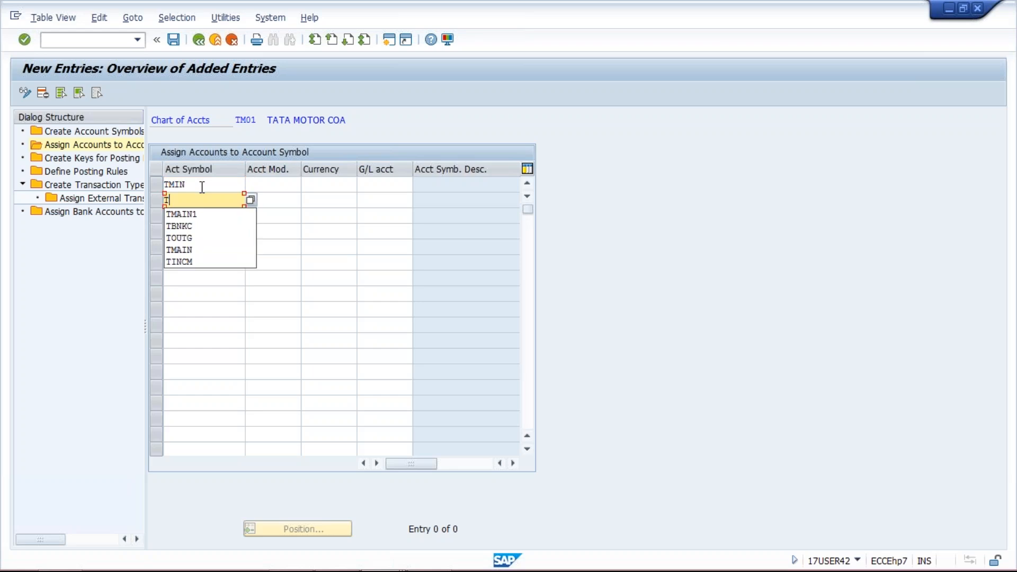
type("MOT")
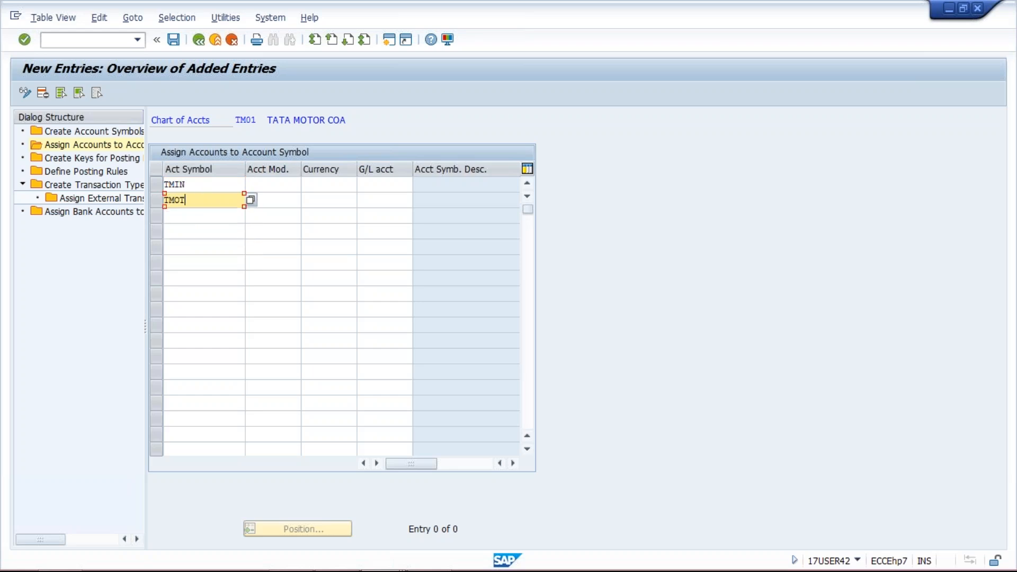
key("Down")
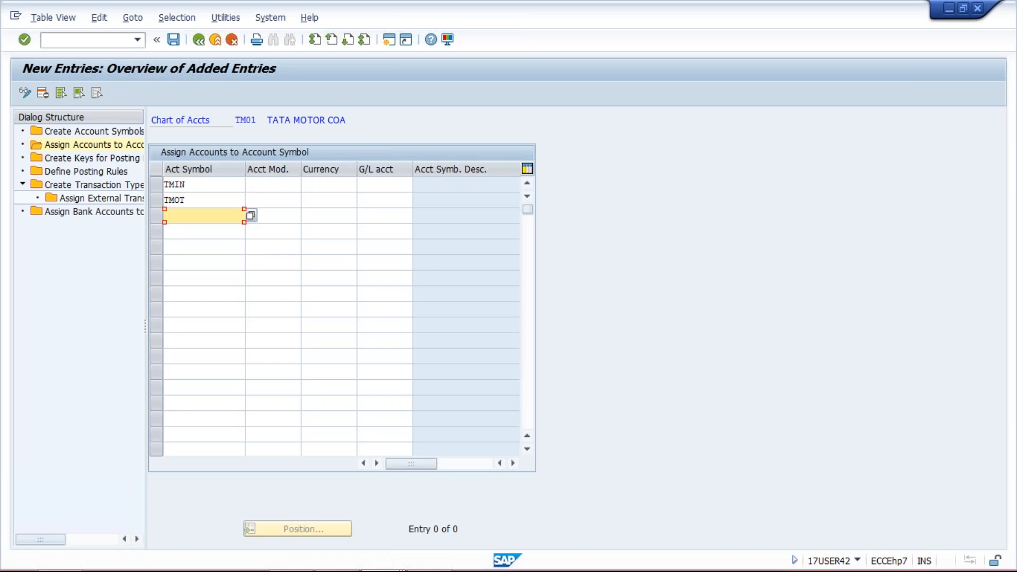
type("TMMN")
key("Down")
type("TM")
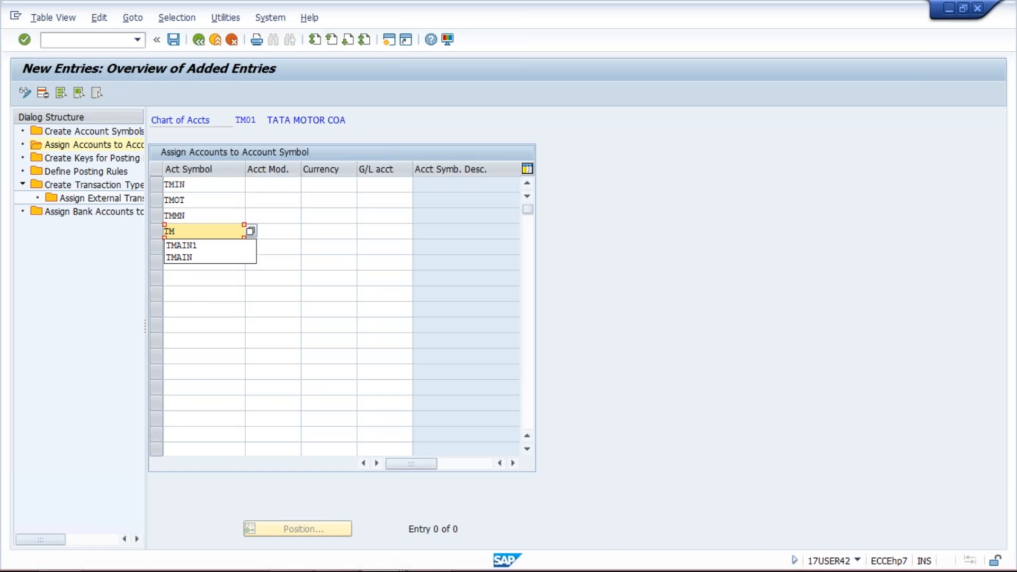
type("BC")
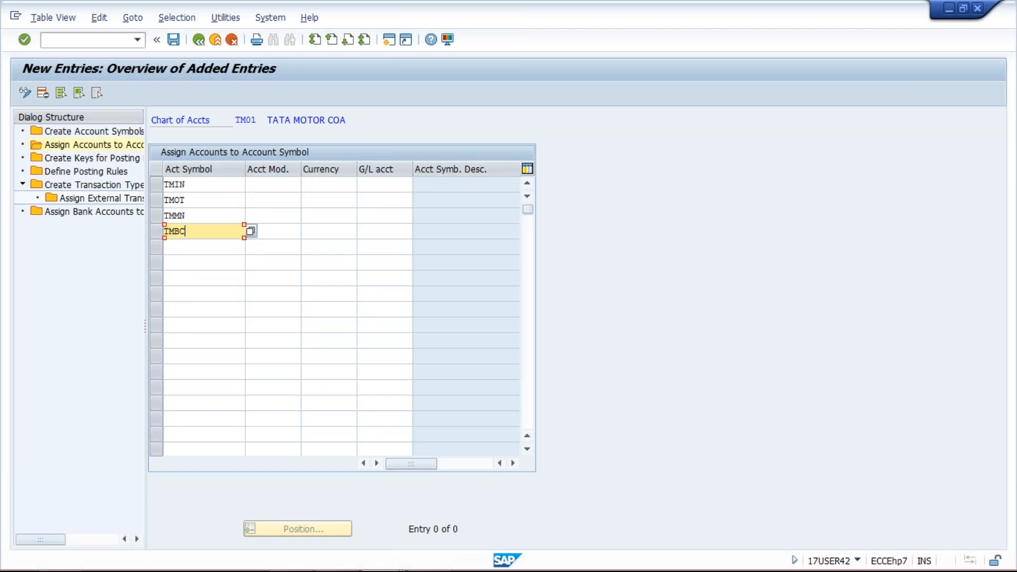
Set the currency to INR for all four account symbols TMIN, TMOT, TMMN and TMBC
left_click(331, 184)
type("IN")
key("Down")
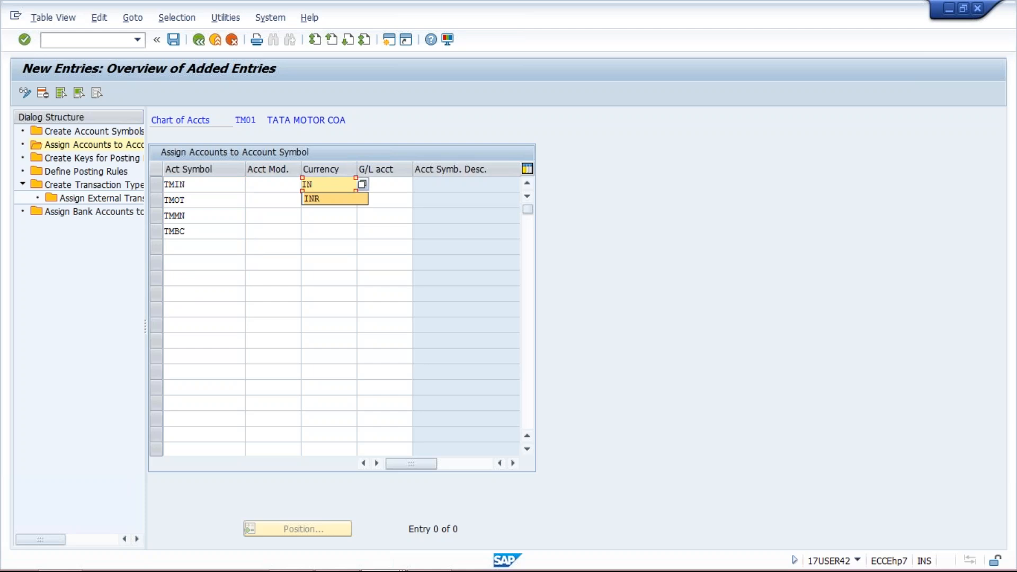
key("Return")
key("Down")
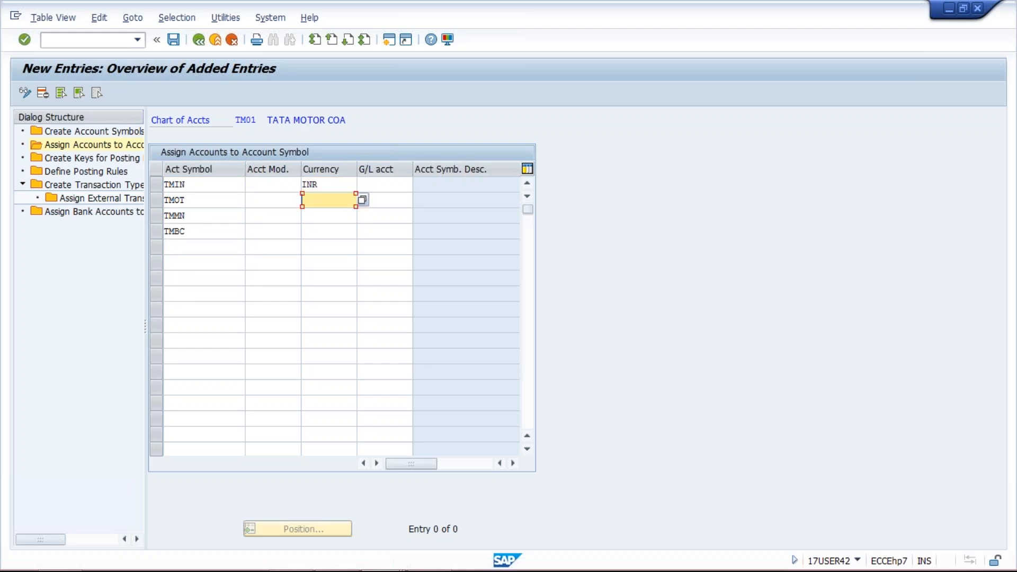
type("IN")
key("Down")
key("Return")
key("Down")
type("IN")
key("Down")
key("Return")
key("Down")
type("IN")
key("Down")
key("Return")
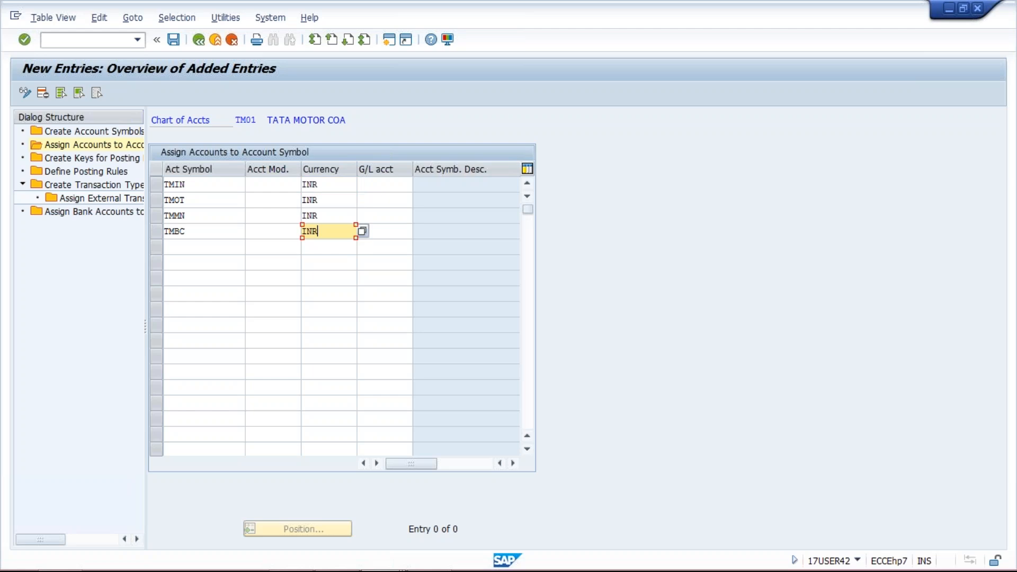
Assign G/L account 1003 to TMIN, 1004 to TMOT, 1000 to TMMN and 4005 to TMBC
left_click(389, 189)
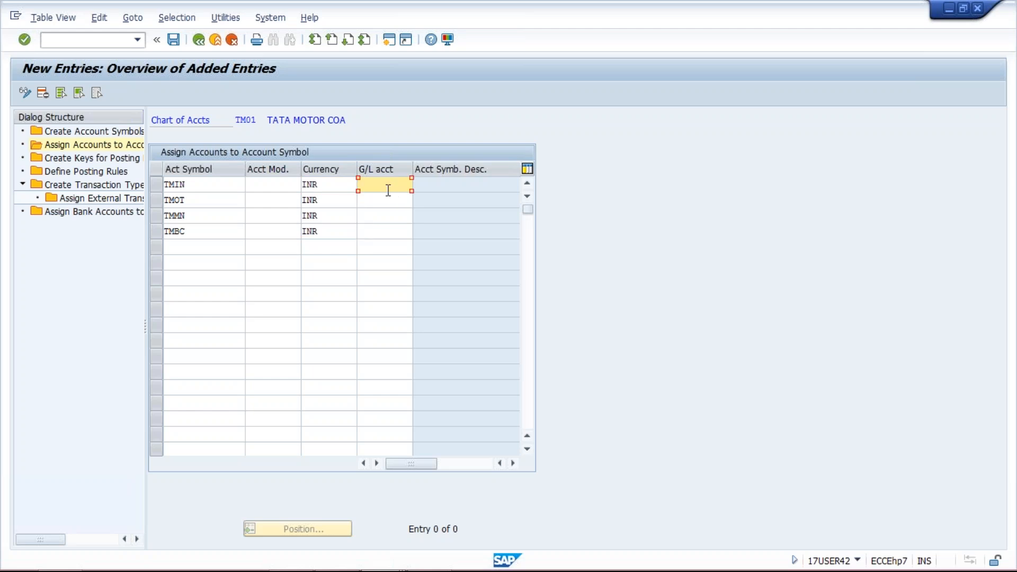
type("1003")
key("Down")
type("1004")
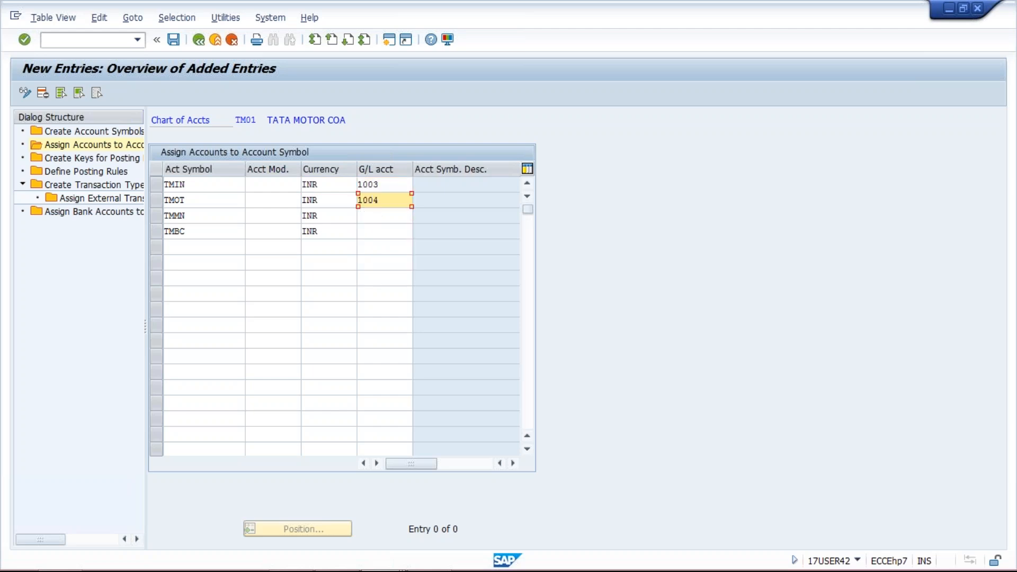
key("Down")
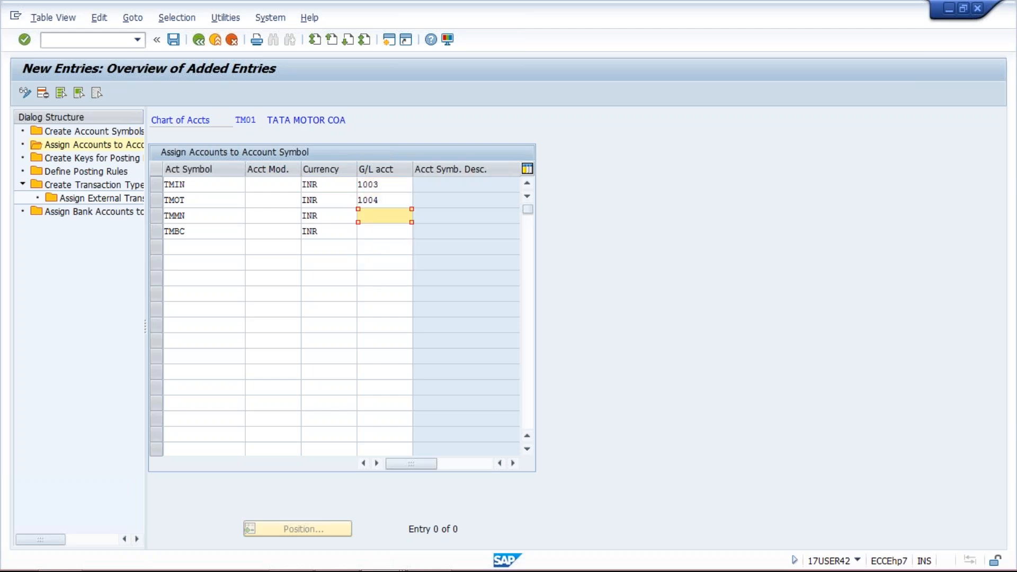
type("1000")
key("Down")
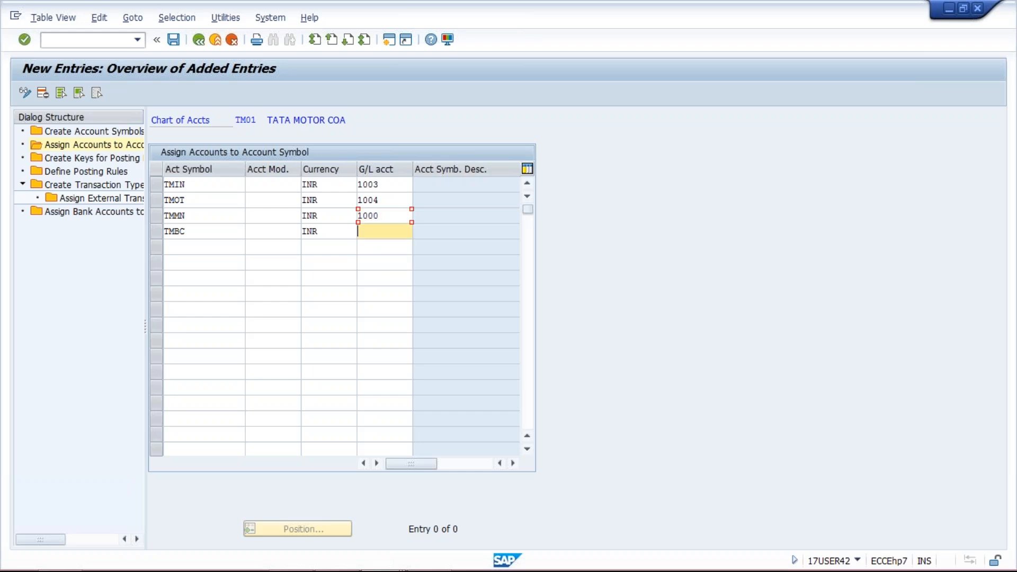
type("4005")
Switch to the Display G/L Account Centrally session and review the HDFC outgoing, bank charges and HDFC incoming accounts
mouse_move(316, 564)
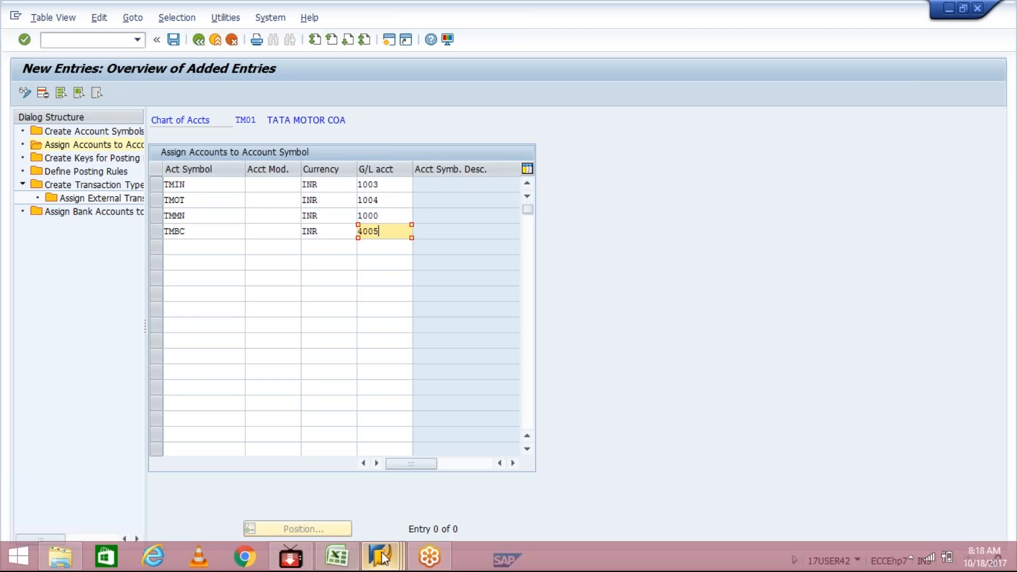
left_click(383, 557)
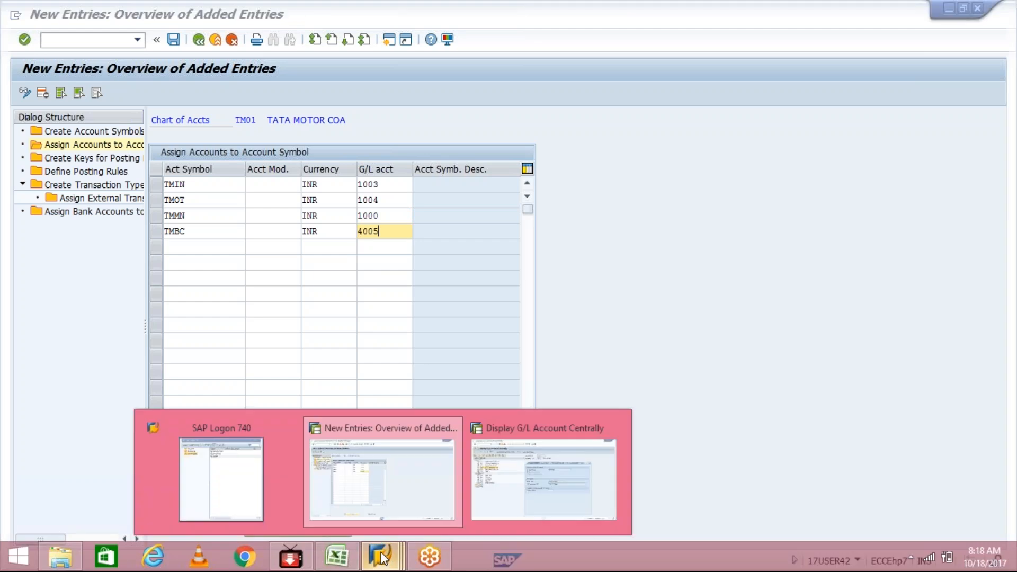
left_click(386, 186)
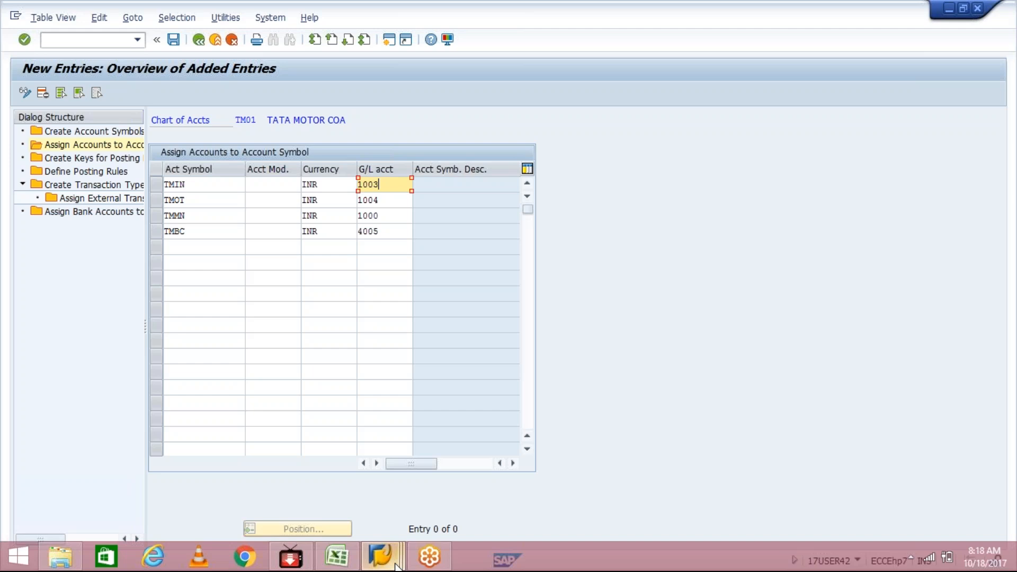
mouse_move(394, 545)
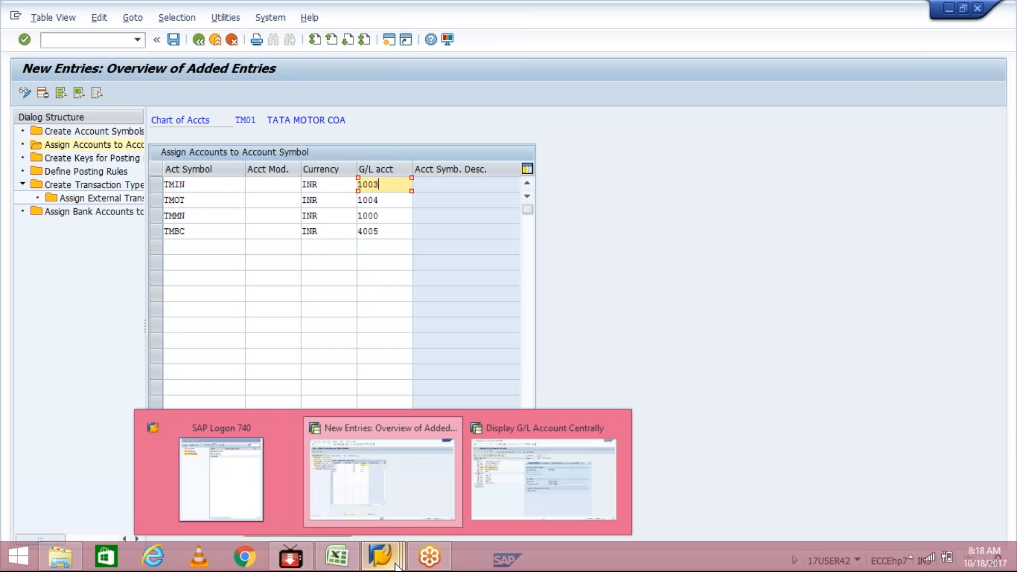
left_click(507, 484)
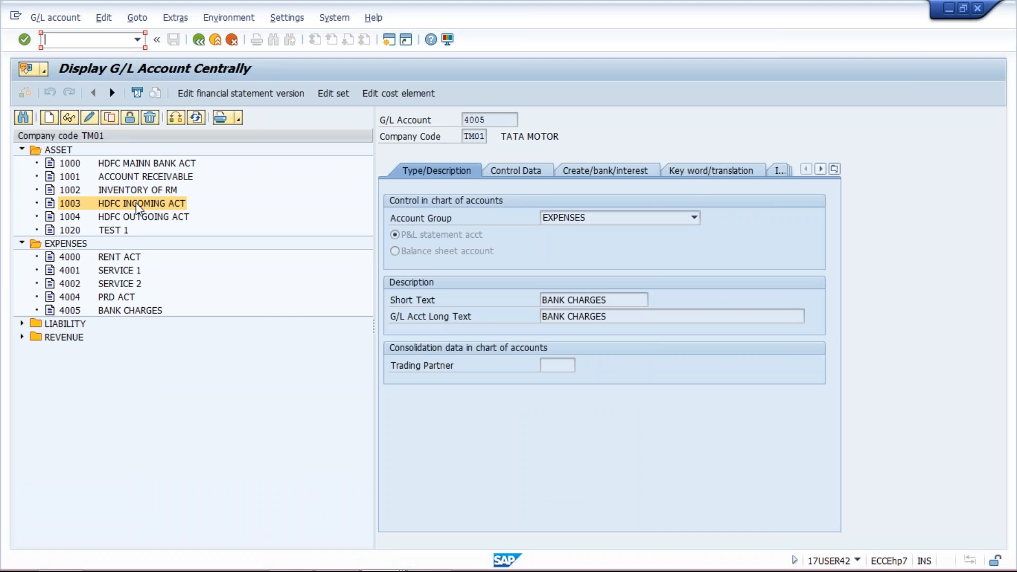
left_click(144, 217)
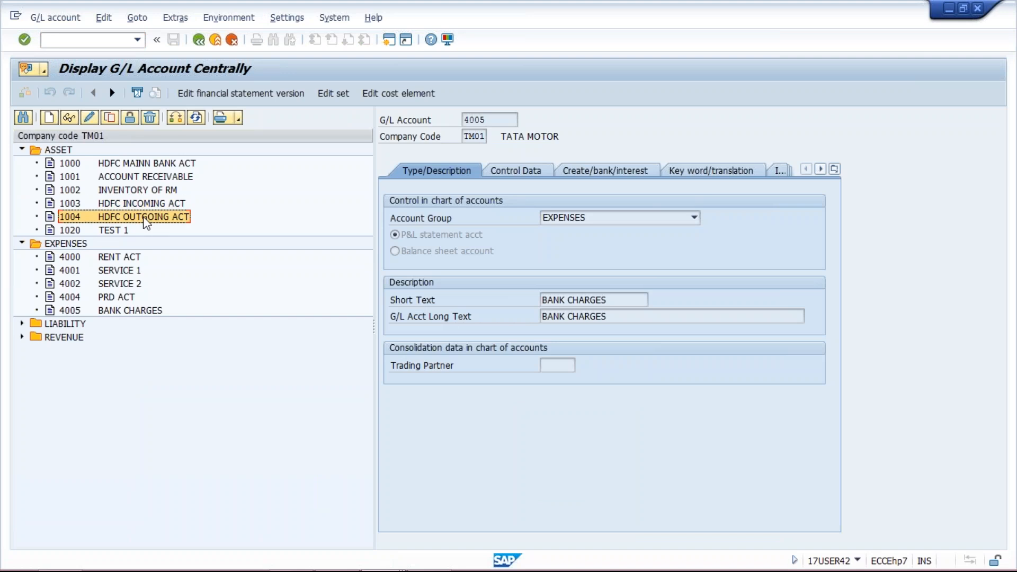
left_click(130, 311)
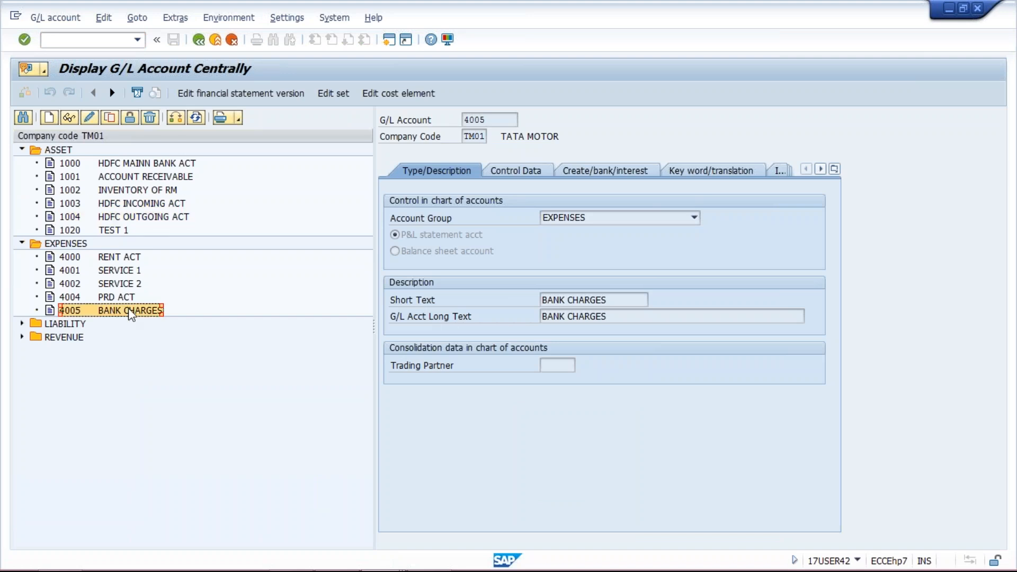
left_click(139, 204)
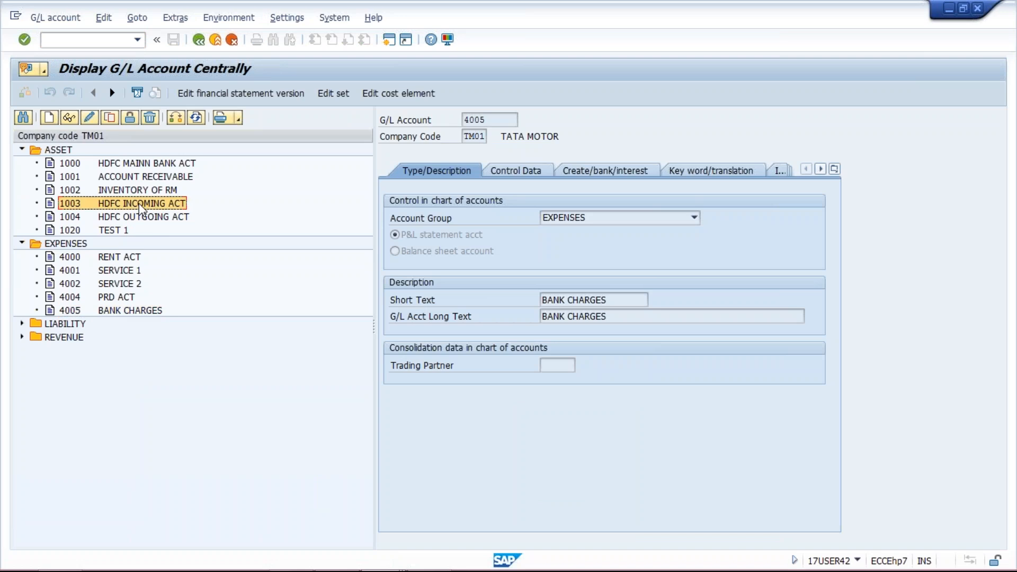
left_click(145, 164)
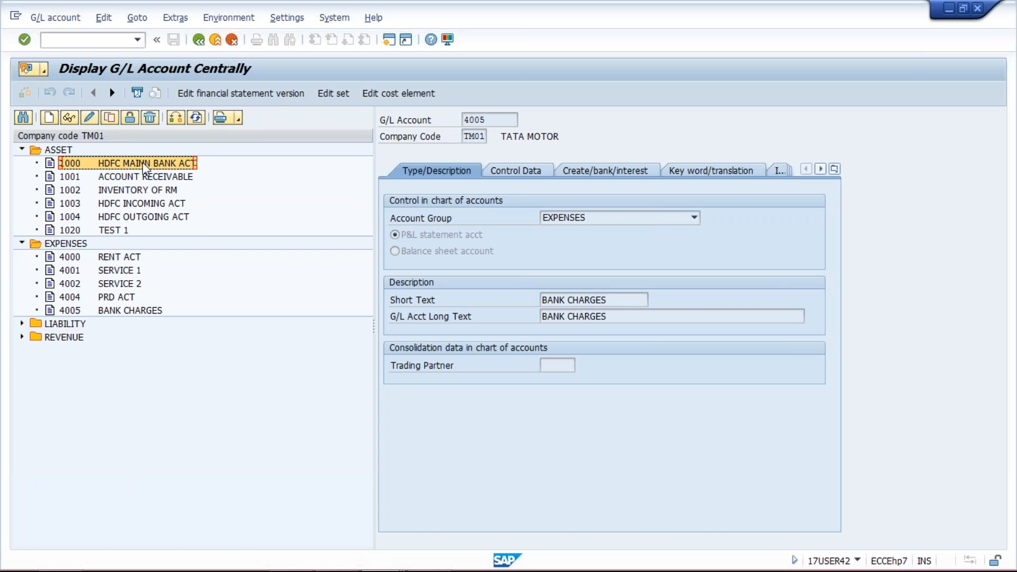
left_click(112, 122)
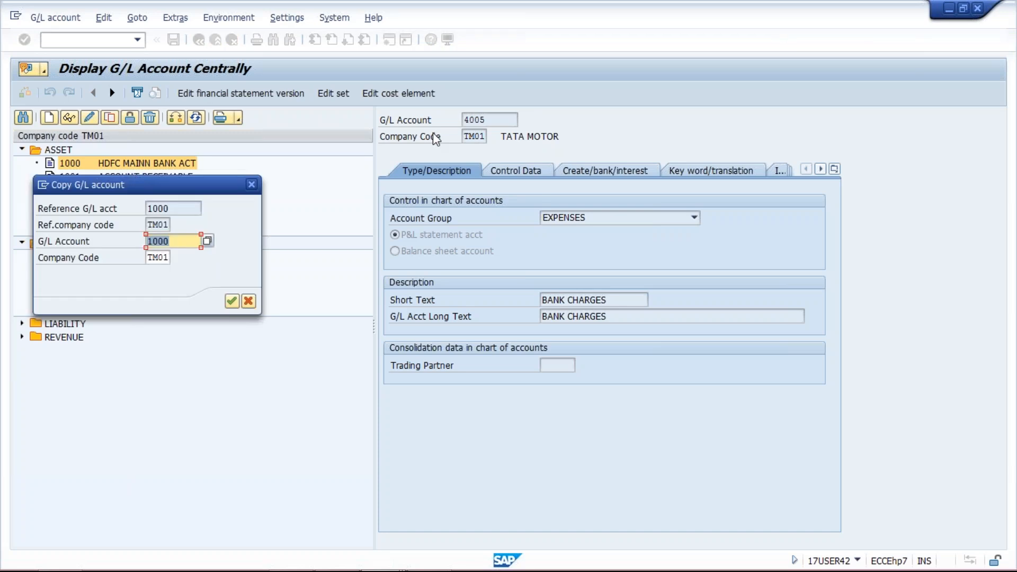
left_click(480, 195)
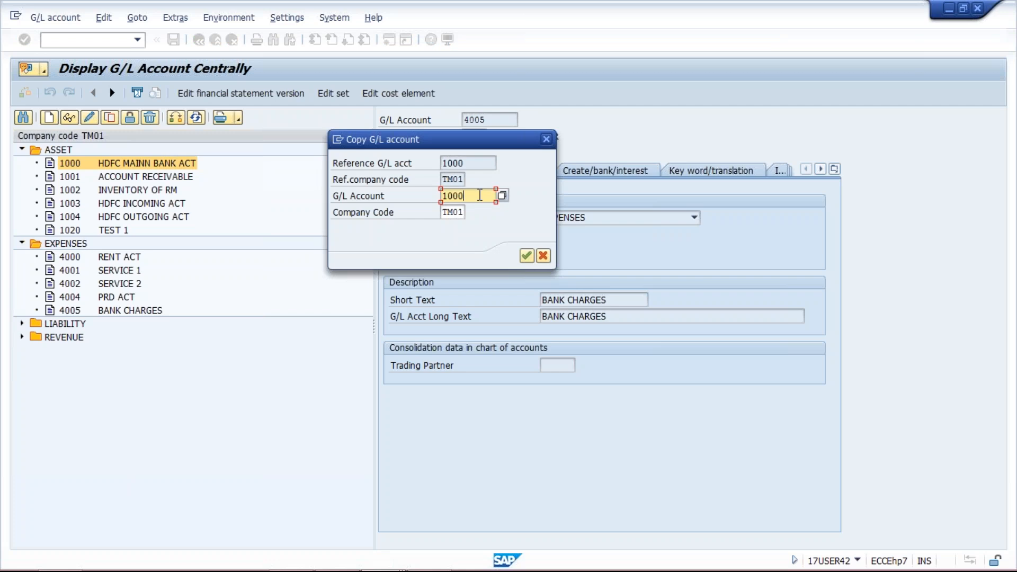
key("BackSpace")
type("3")
left_click(549, 139)
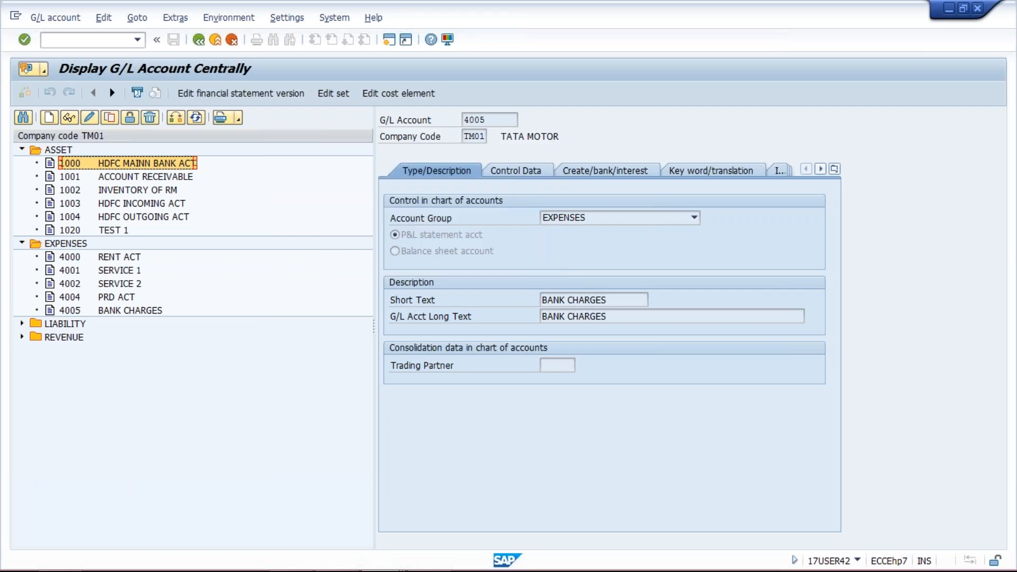
Review the HDFC incoming, HDFC outgoing, bank charges and HDFC main bank accounts in the account list
left_click(137, 205)
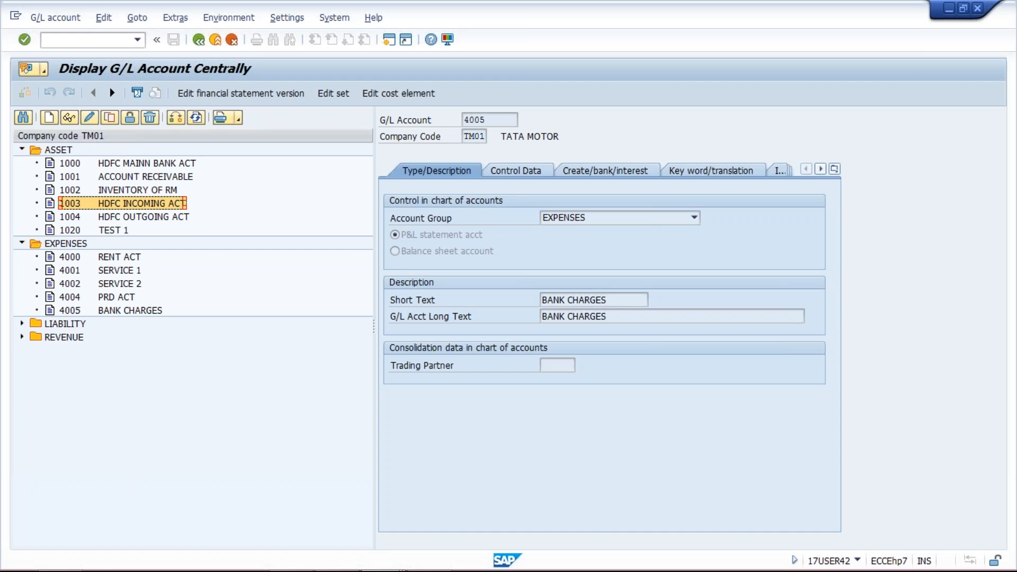
left_click(156, 219)
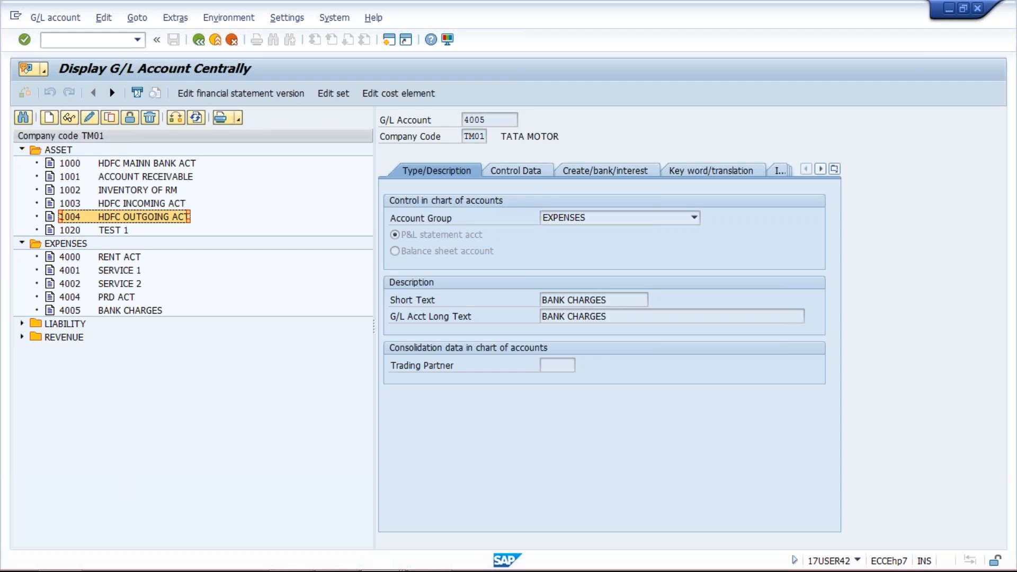
left_click(150, 205)
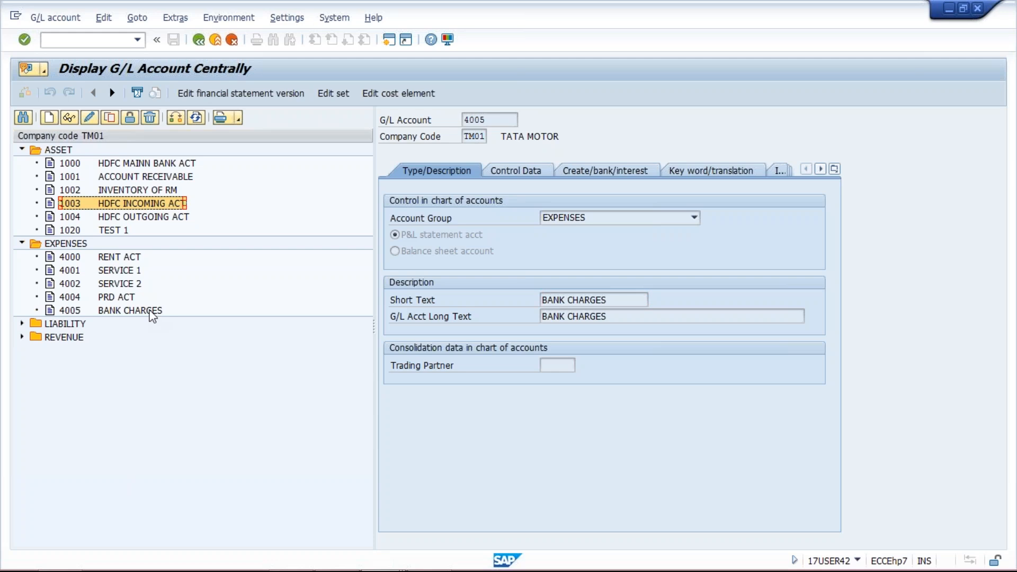
left_click(153, 313)
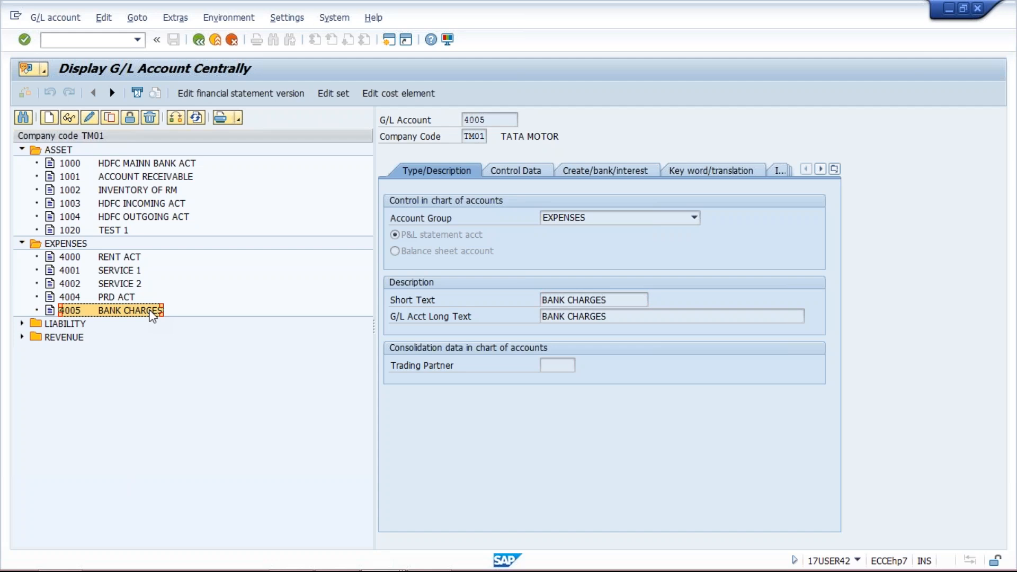
left_click(159, 165)
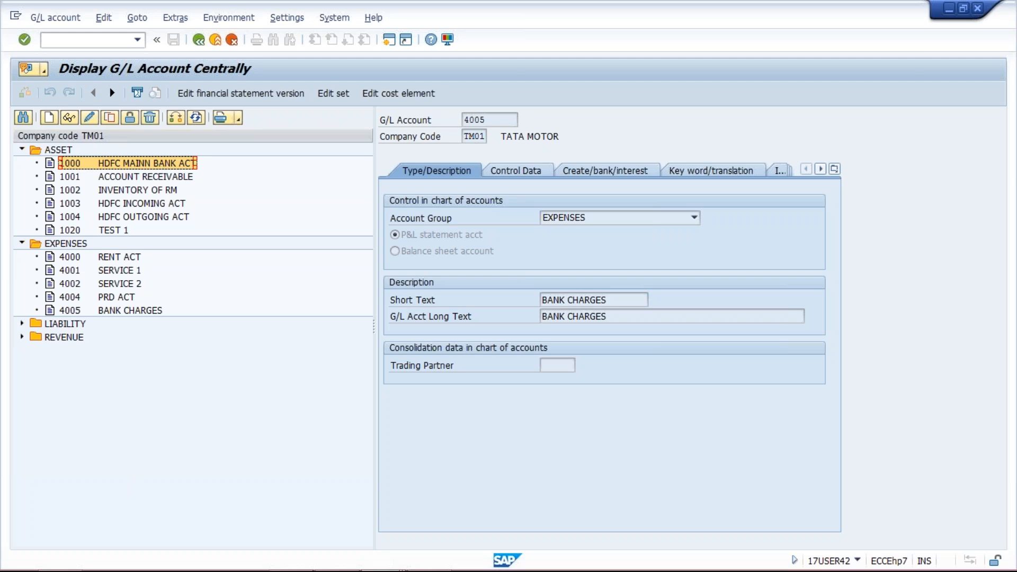
Return to the account assignment session, check the G/L accounts of the four symbols and save the assignments
left_click(395, 557)
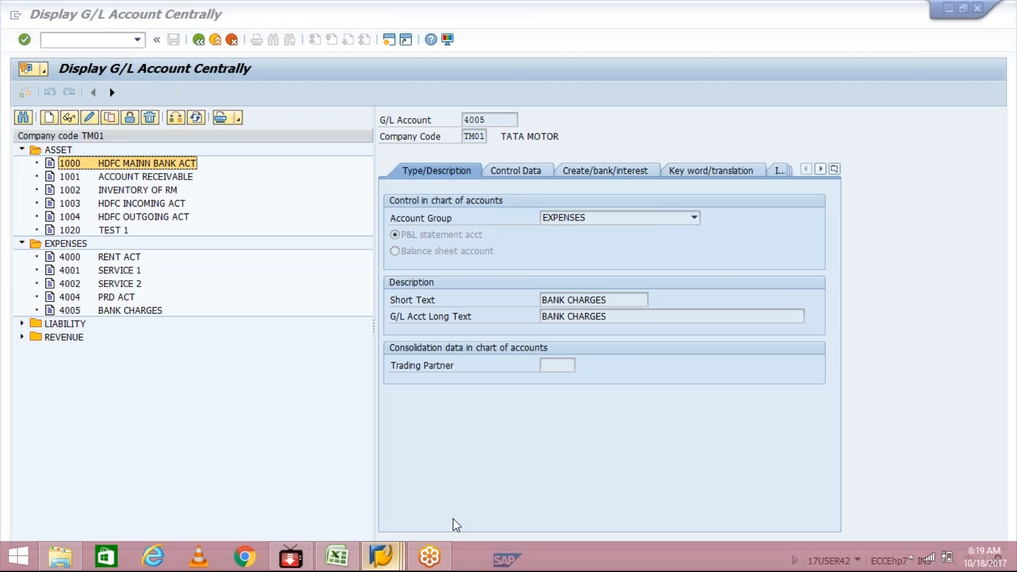
left_click(415, 491)
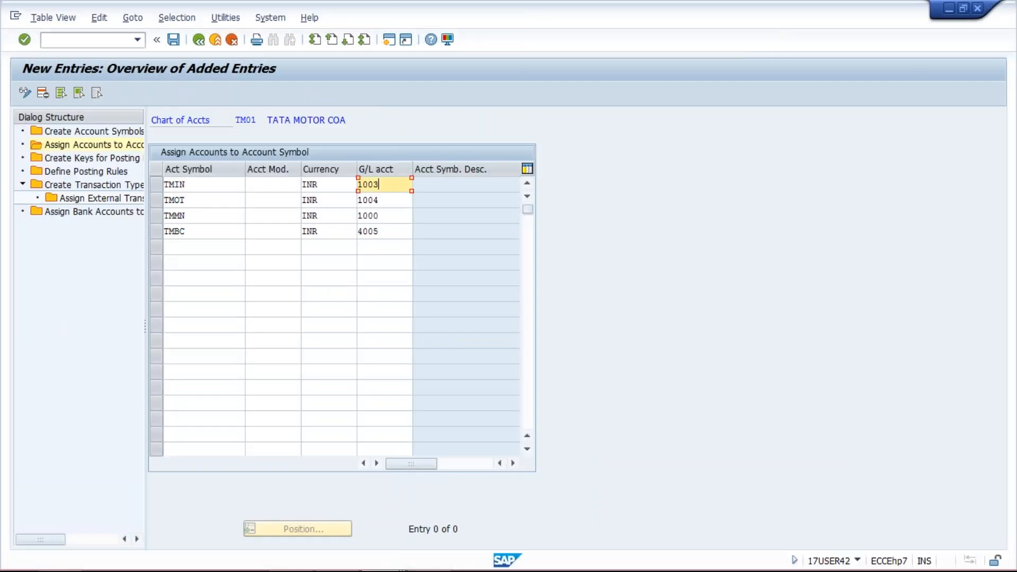
left_click(391, 200)
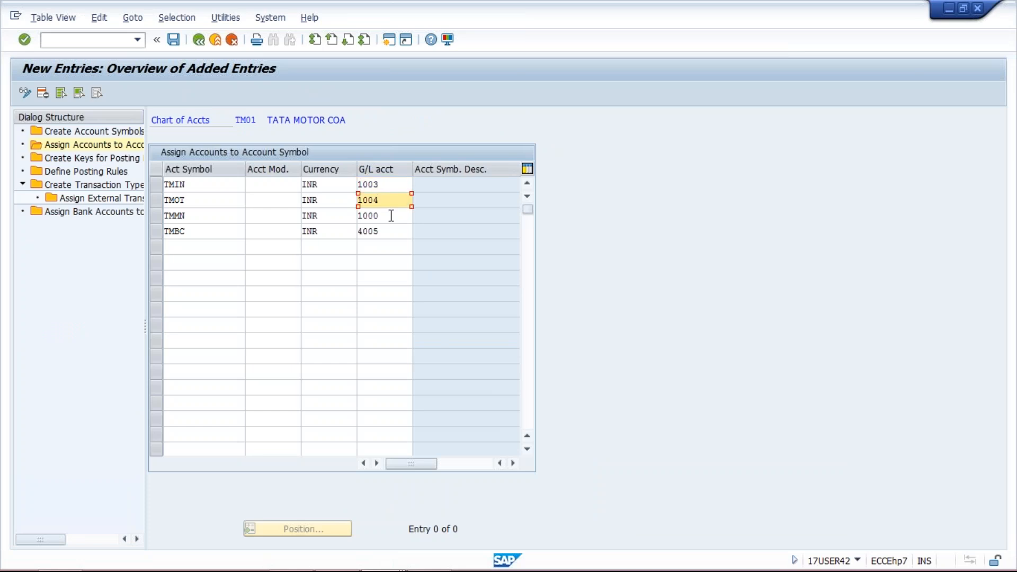
left_click(391, 215)
left_click(388, 233)
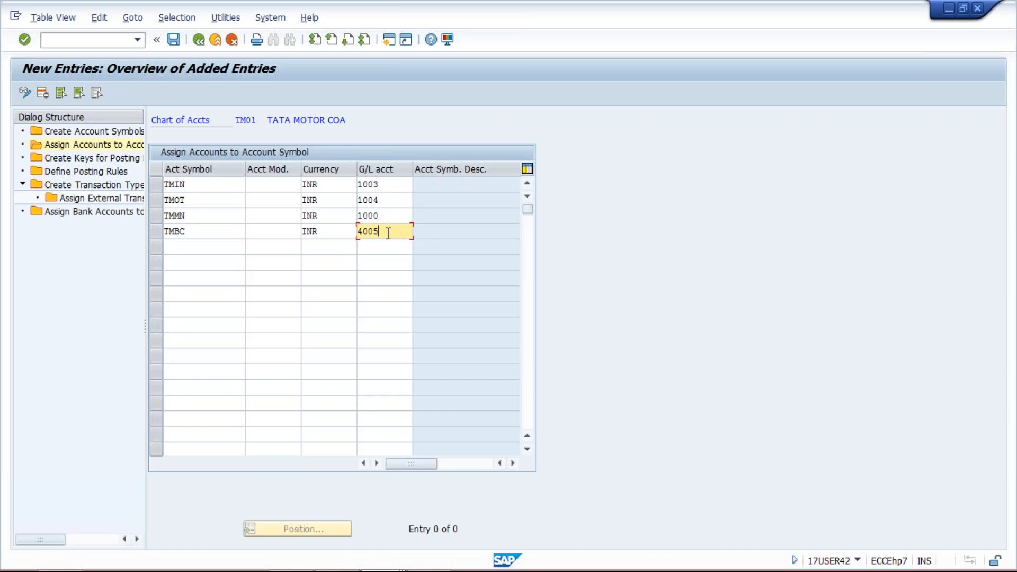
left_click(387, 184)
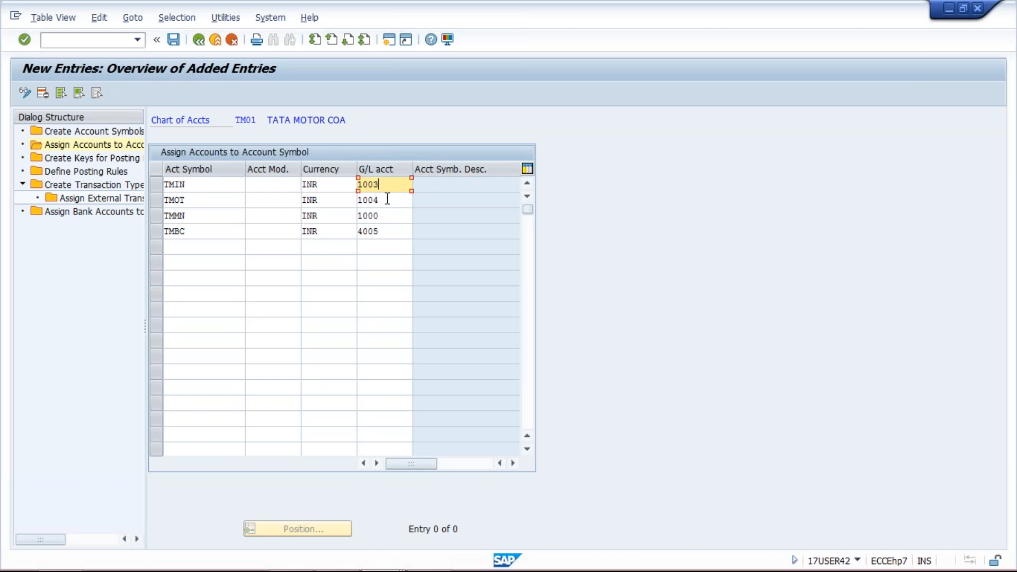
left_click(387, 199)
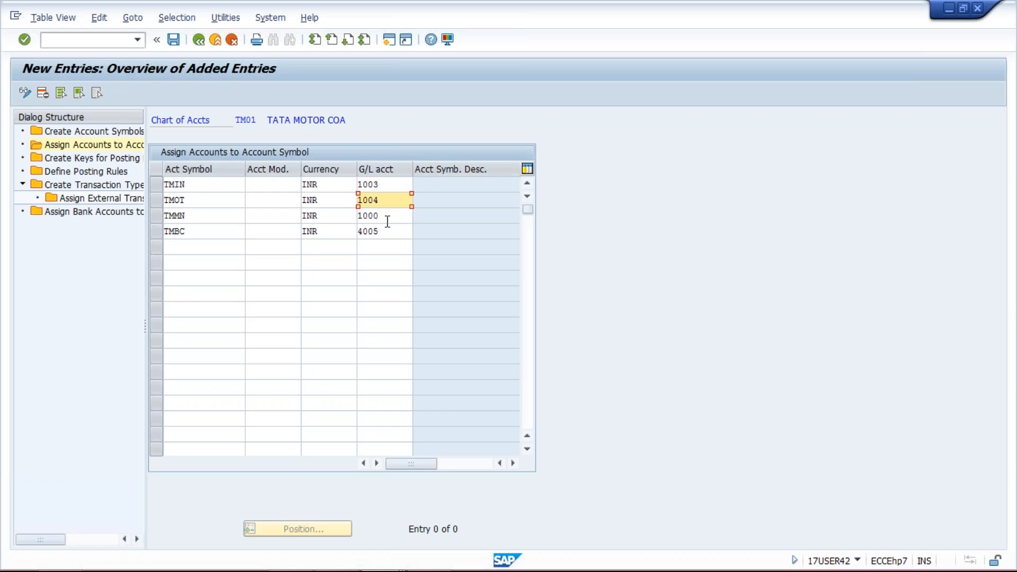
key("Return")
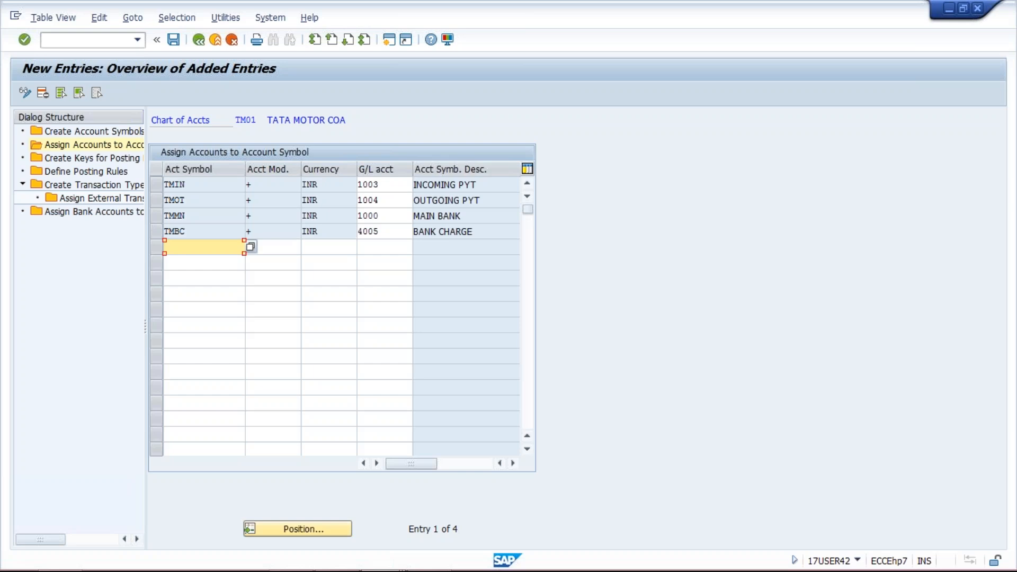
key("ctrl+s")
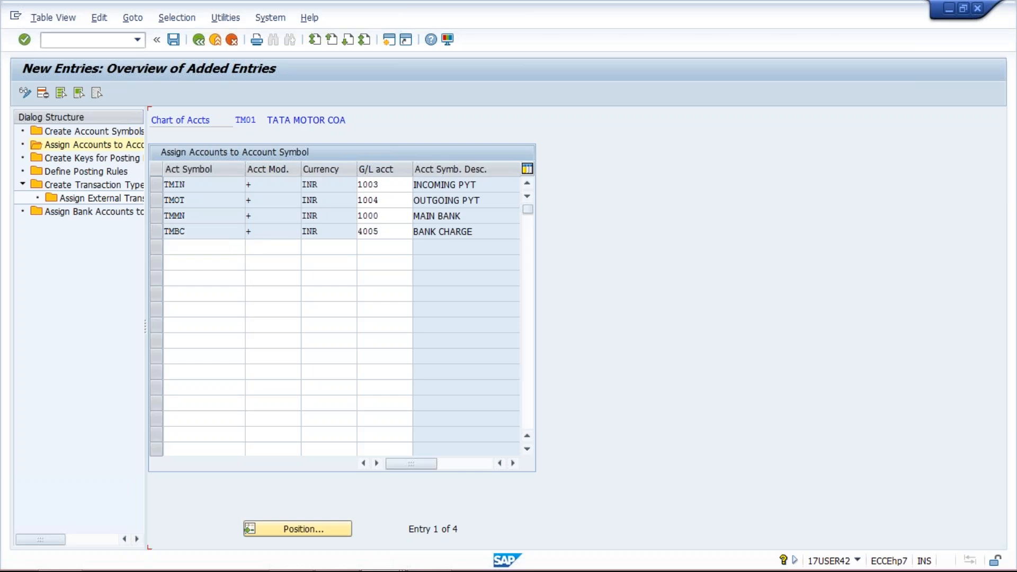
Start new entries for posting rule keys and add TMIN with the text INCOMING PYT
double_click(96, 160)
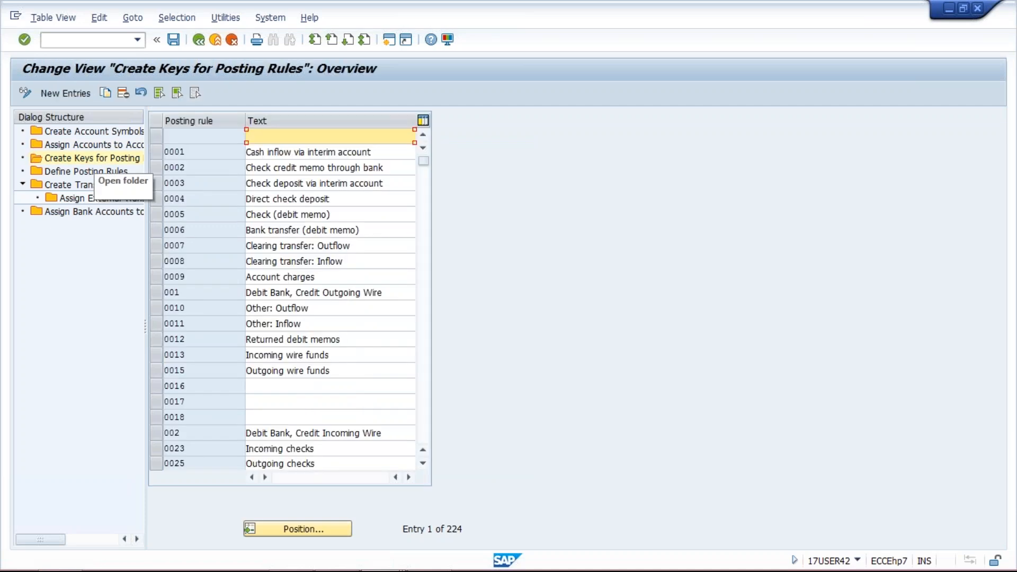
left_click(66, 94)
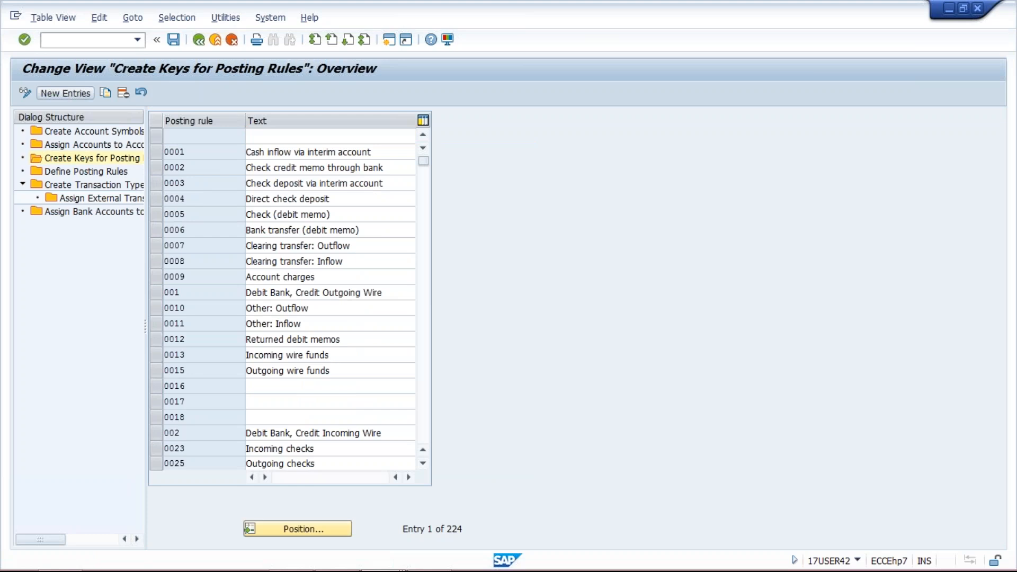
type("TMIN")
key("Tab")
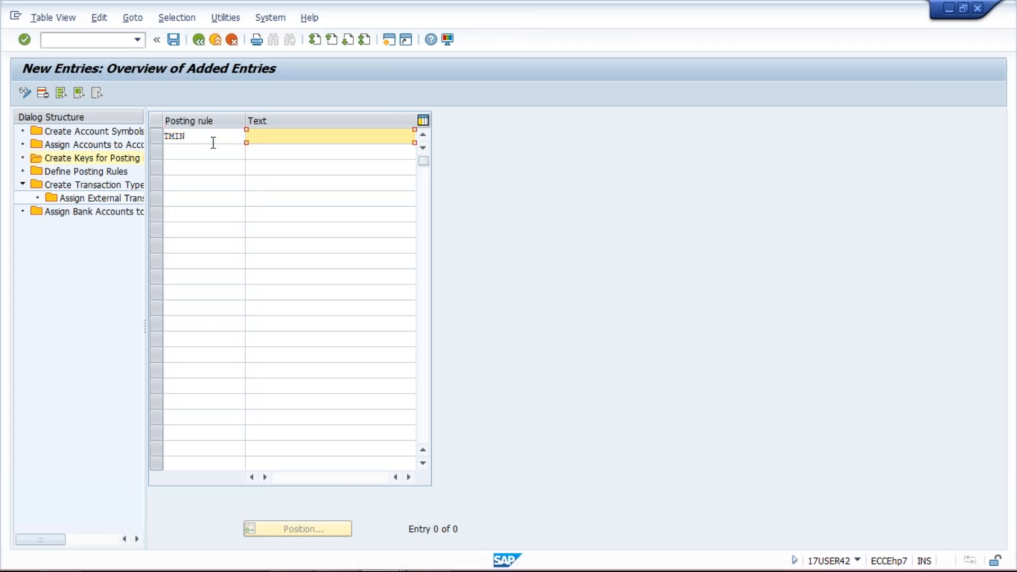
key("Down")
key("Return")
Add the posting rule key TMOT with the text OUTGOING PAYMENT
left_click(199, 151)
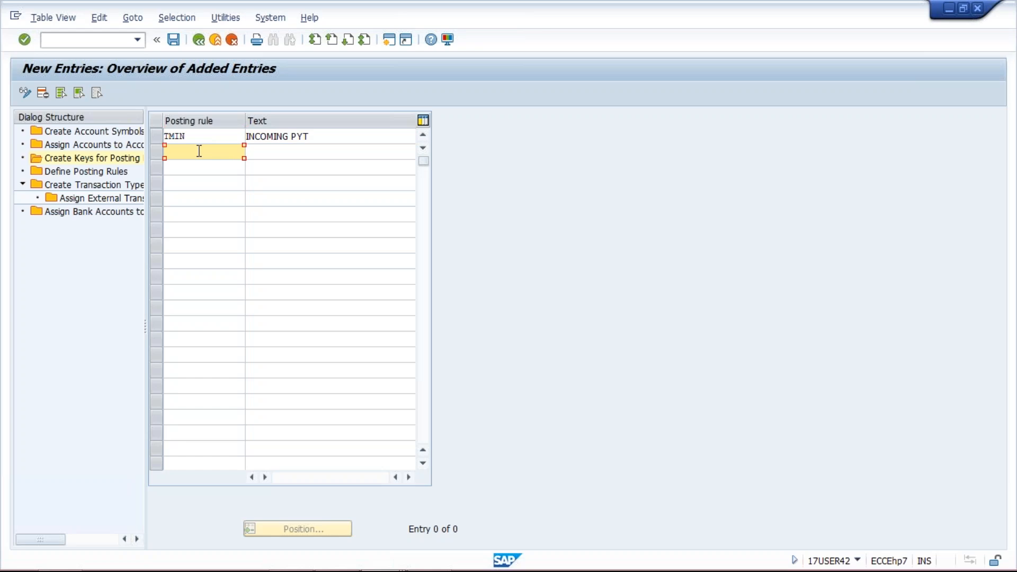
type("TMOT")
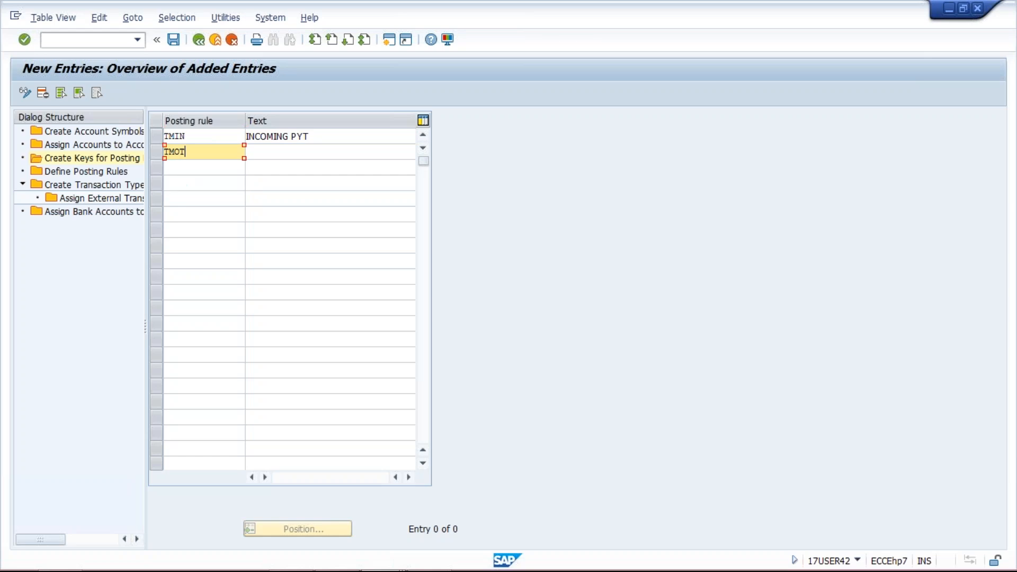
key("Tab")
type("OU")
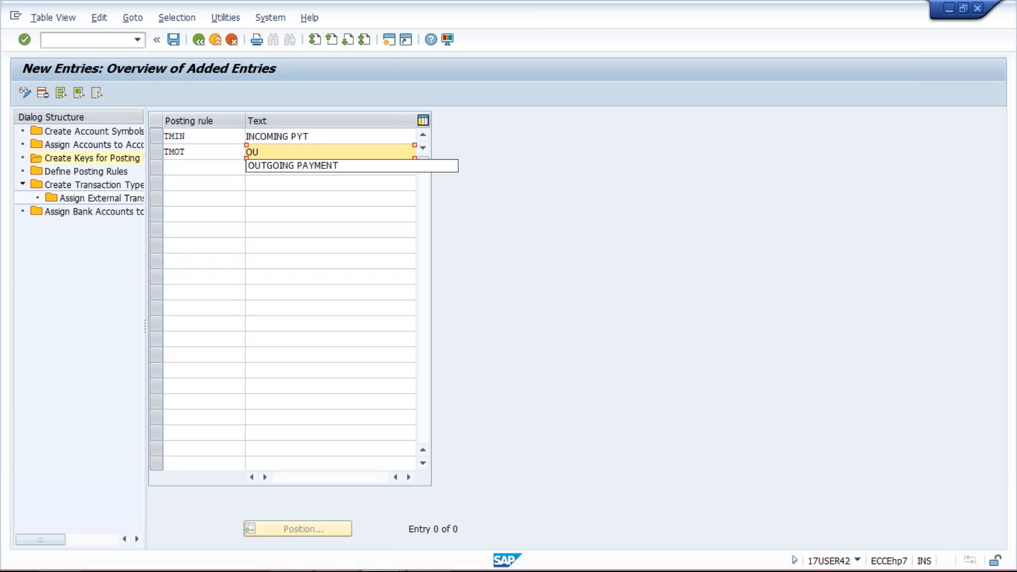
key("Down")
key("Return")
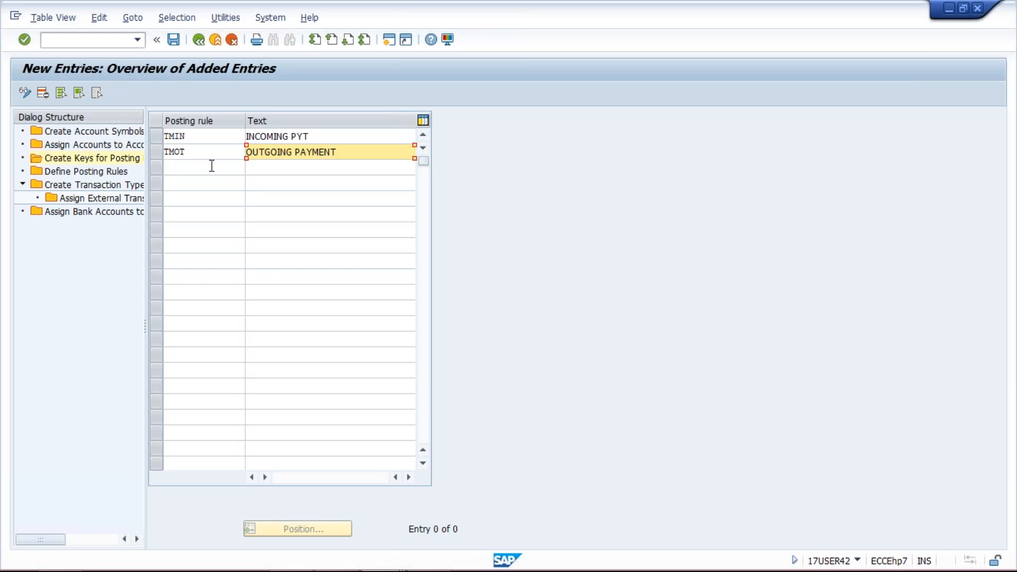
Add the posting rule key TMBC with the text BANK CHARGES and save the new keys
left_click(197, 170)
type("TMCB")
key("BackSpace")
key("BackSpace")
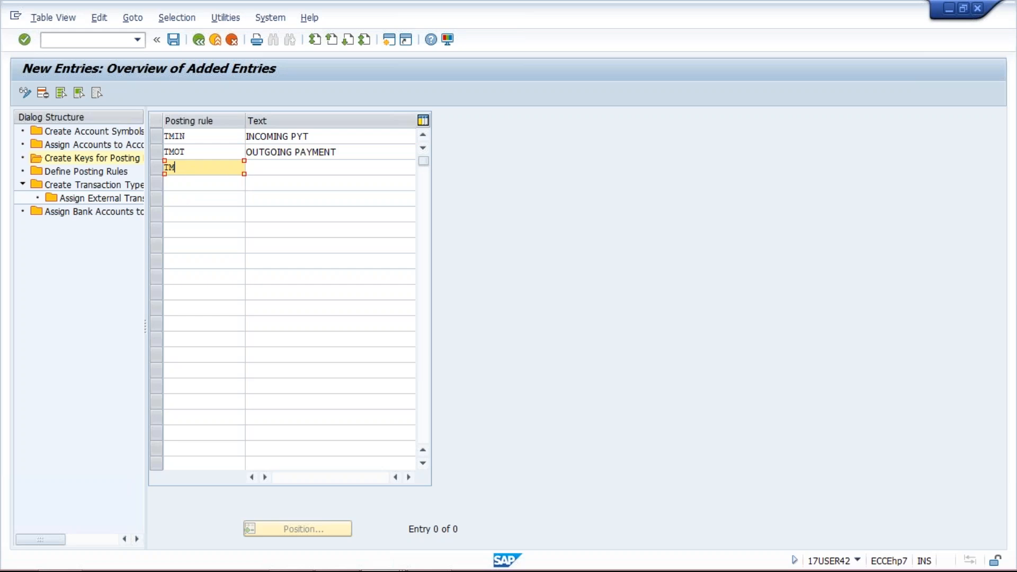
type("BC")
key("Tab")
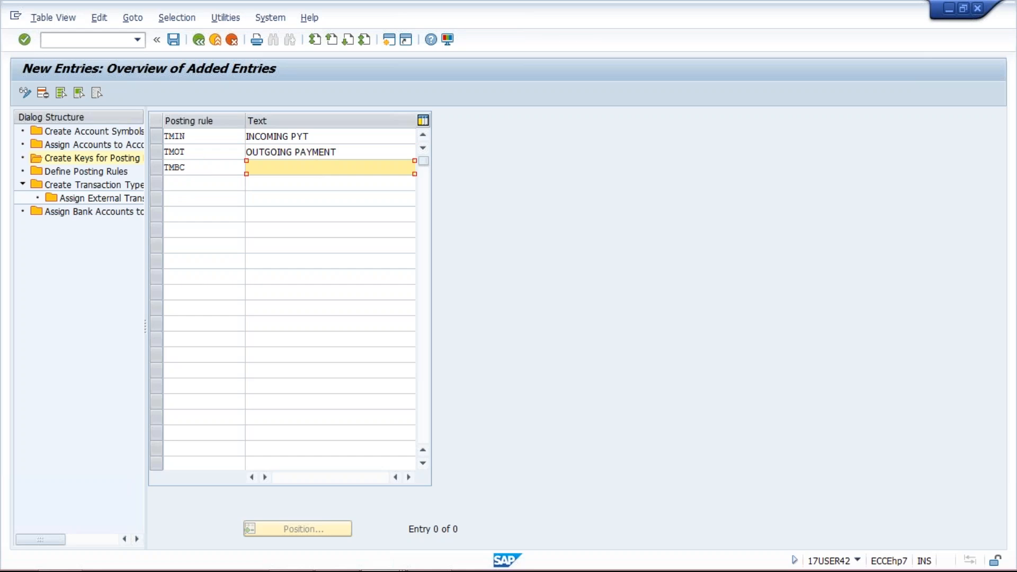
type("B")
key("Down")
key("Return")
key("Return")
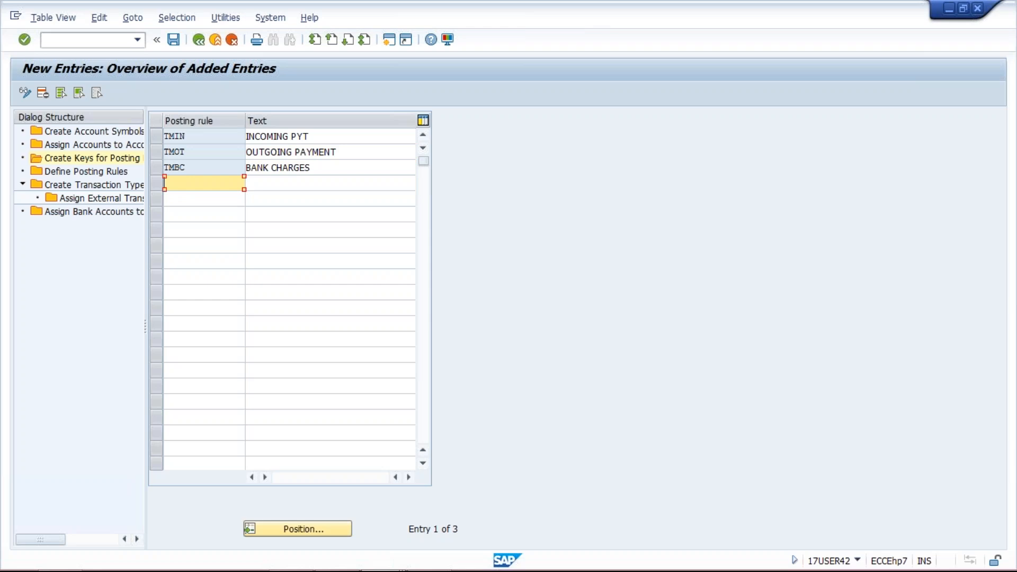
left_click(175, 40)
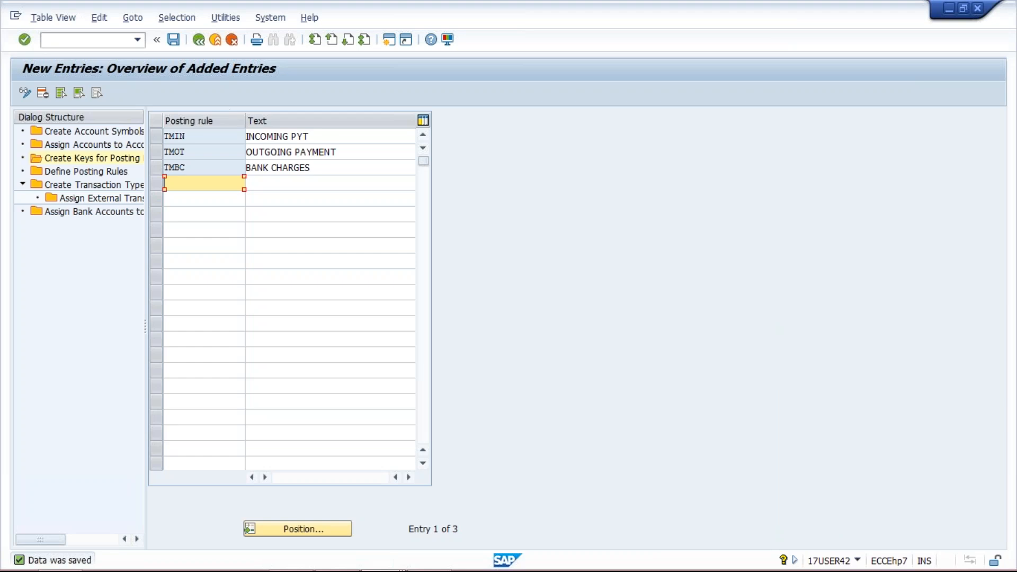
Review the saved posting rule keys TMIN, TMOT and TMBC
double_click(189, 136)
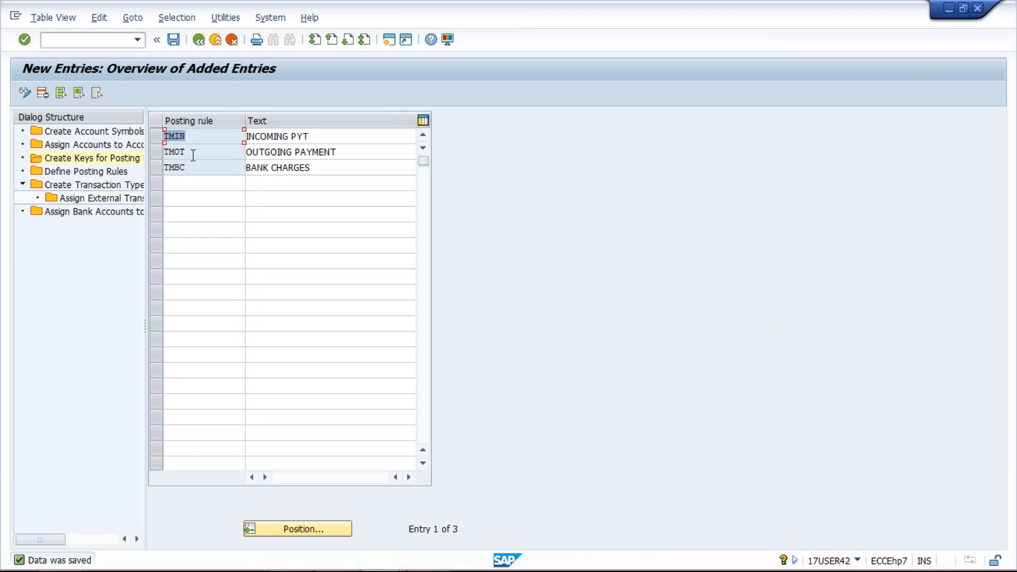
double_click(193, 154)
double_click(174, 167)
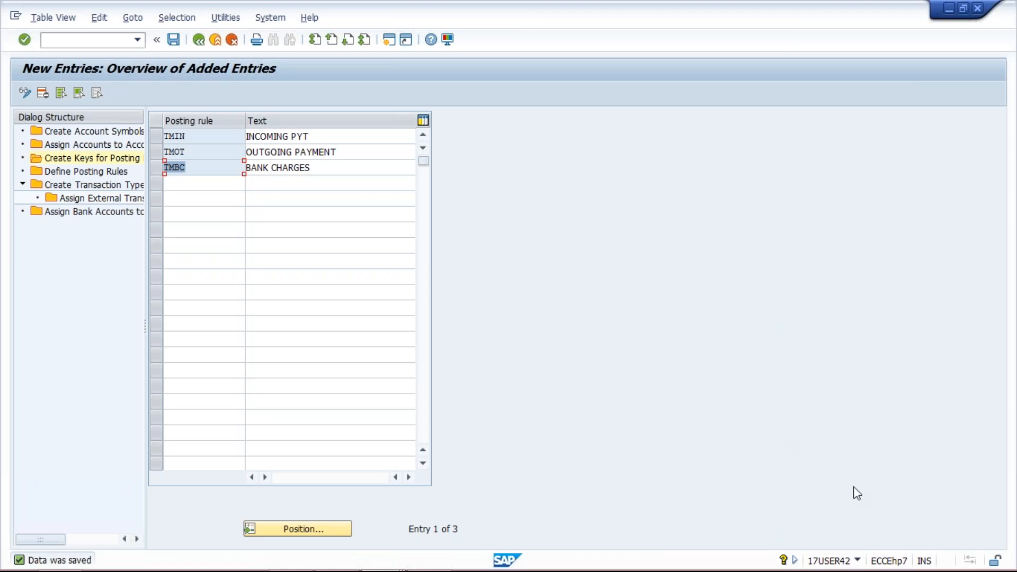
left_click(569, 335)
Start a new entry under Define Posting Rules with posting rule TMIN and posting area 1
double_click(85, 174)
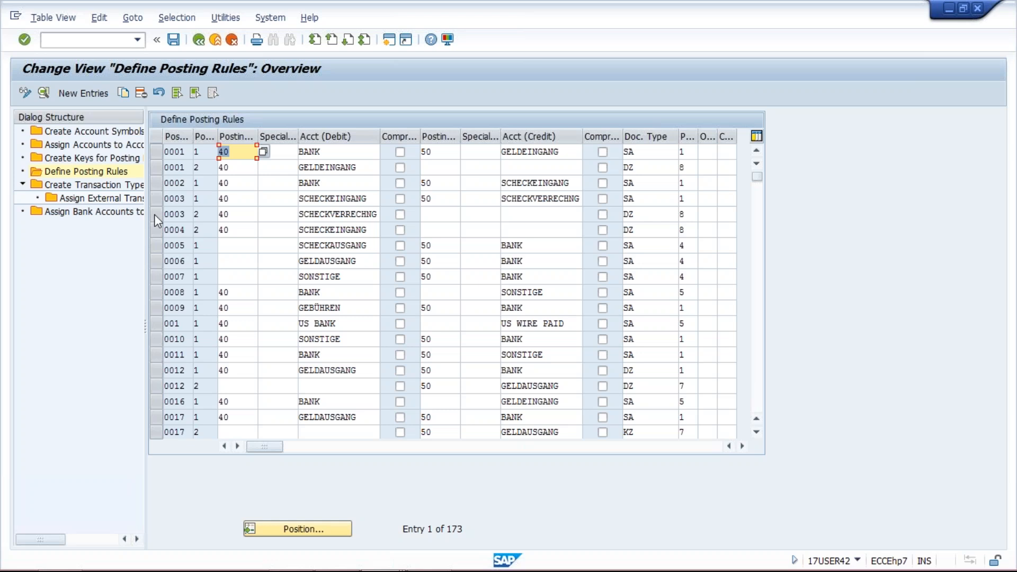
left_click(90, 94)
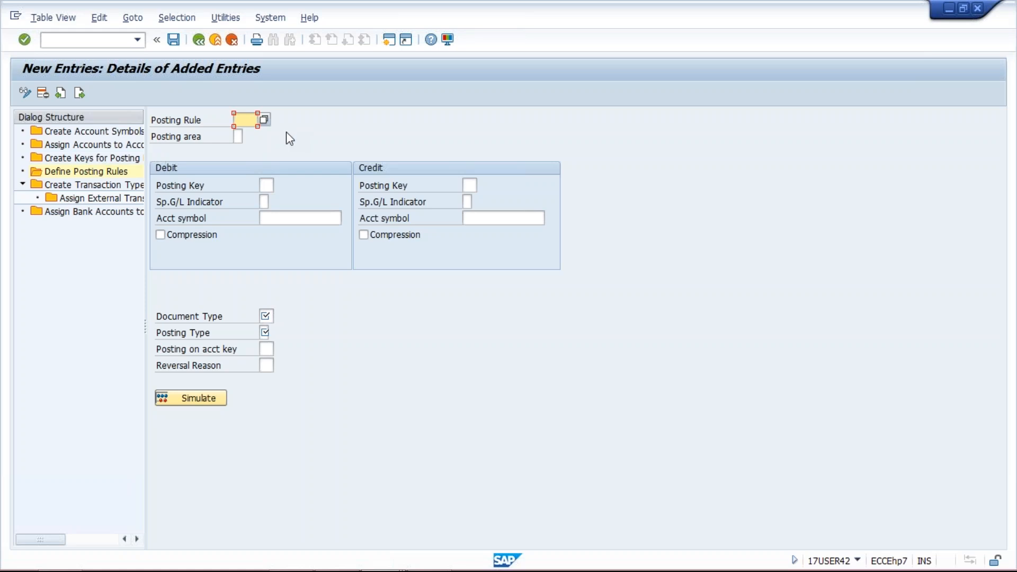
type("TMIN")
left_click(241, 137)
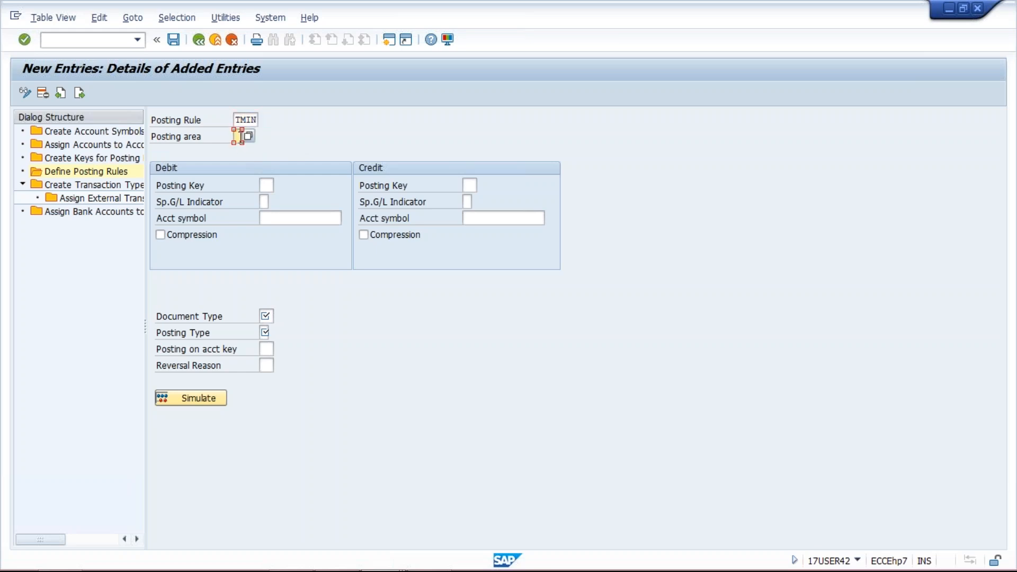
type("1")
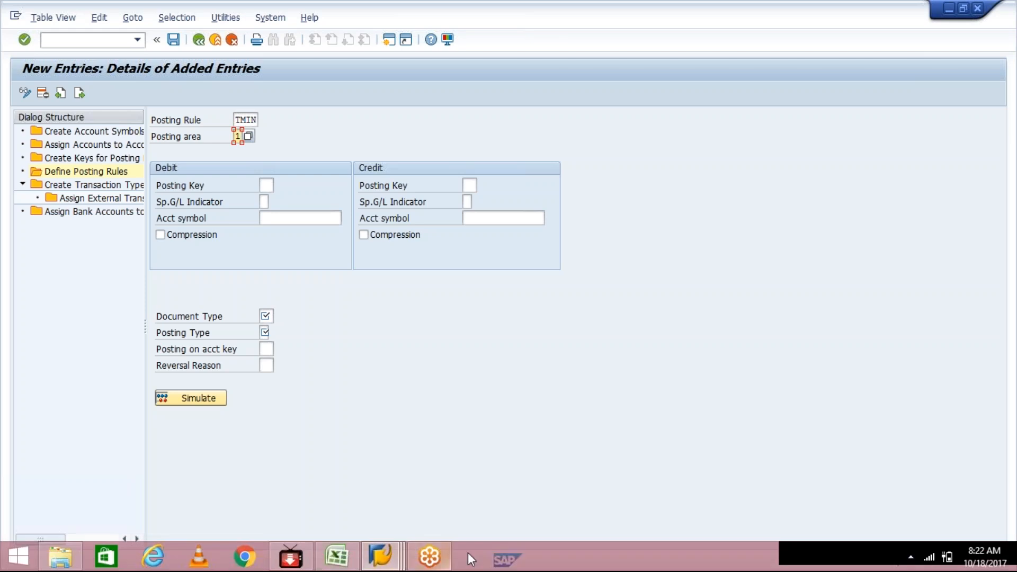
Switch to the Class workbook in Excel and enter INC. BANK GL in C6 with DR in D6
left_click(349, 559)
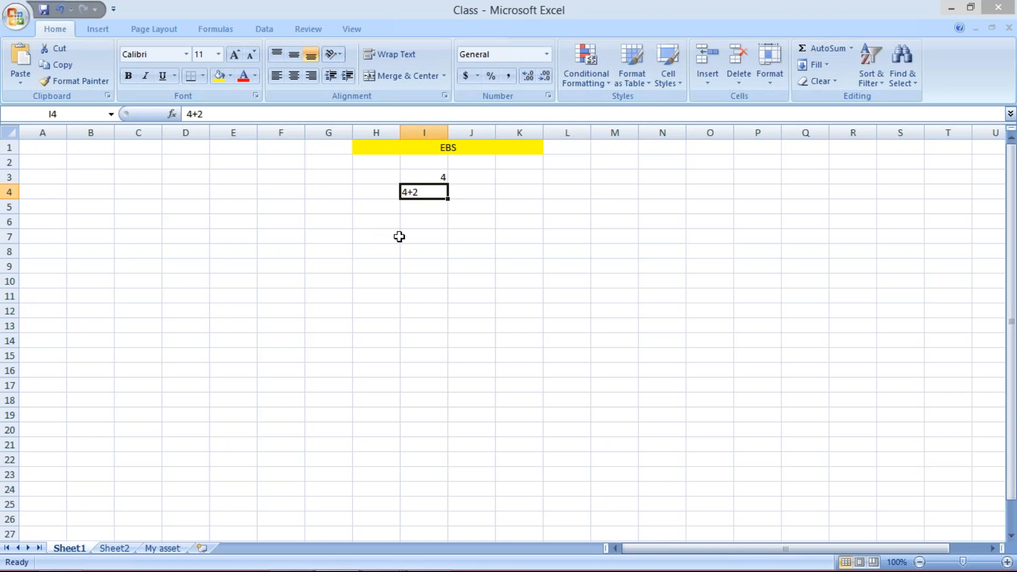
left_click(134, 221)
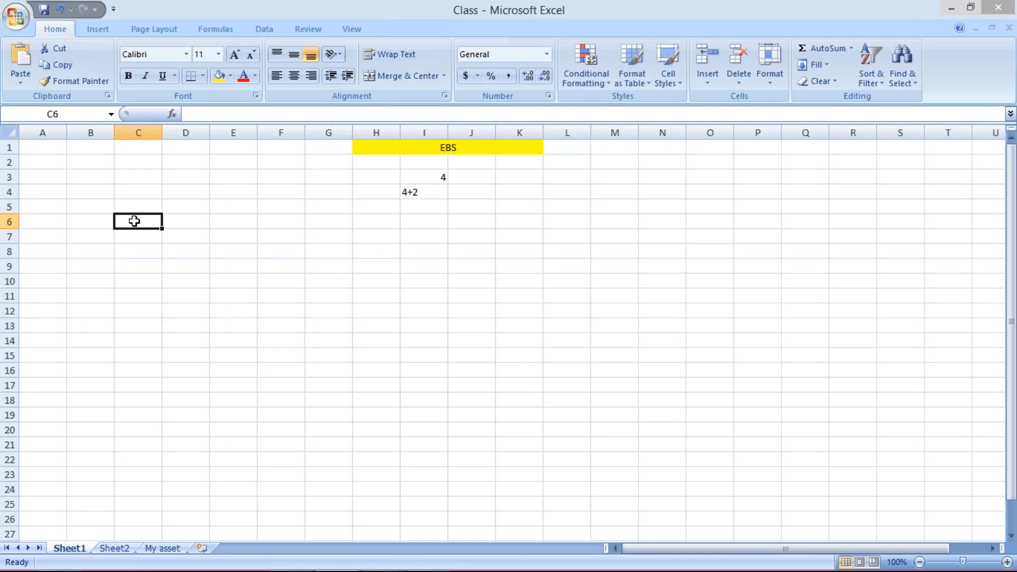
type("INC. BANK GL")
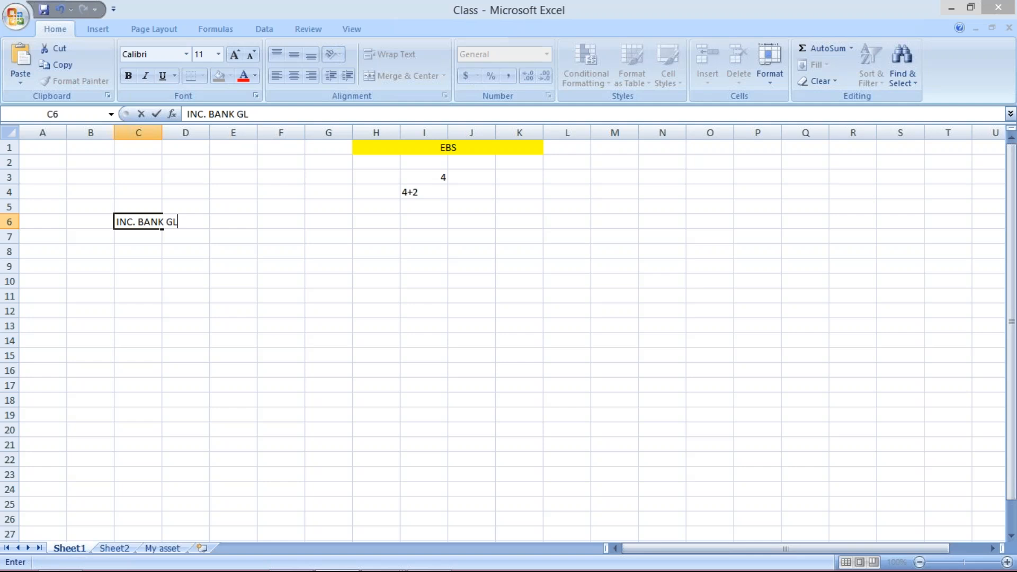
key("Tab")
type("DR")
key("Return")
Enter CUSTOMER in C7 with CR in D7, and widen column C to fit the entries
type("CUSOMER")
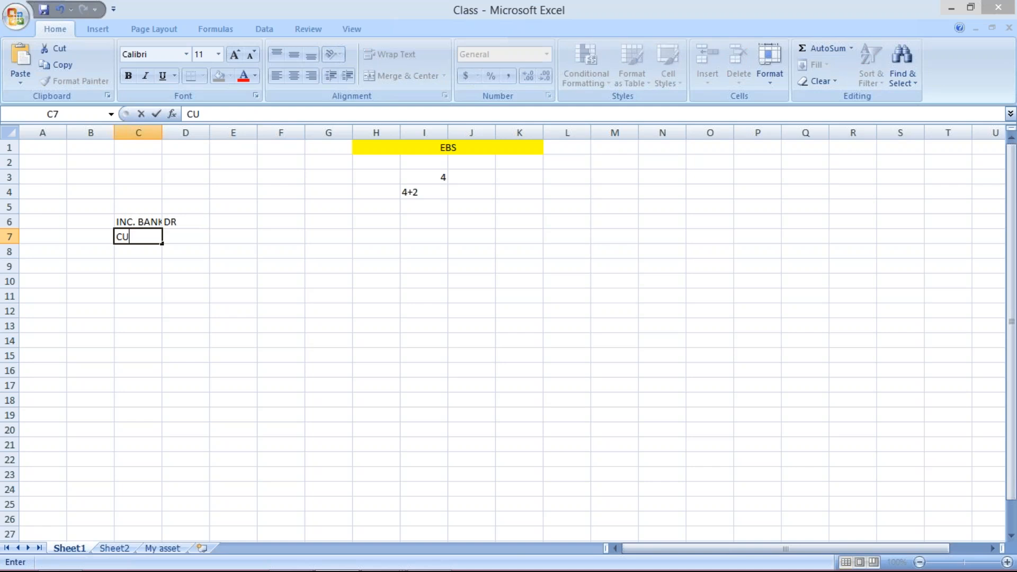
key("BackSpace")
key("BackSpace")
key("BackSpace")
key("BackSpace")
type("TOMER")
key("Tab")
type("CR")
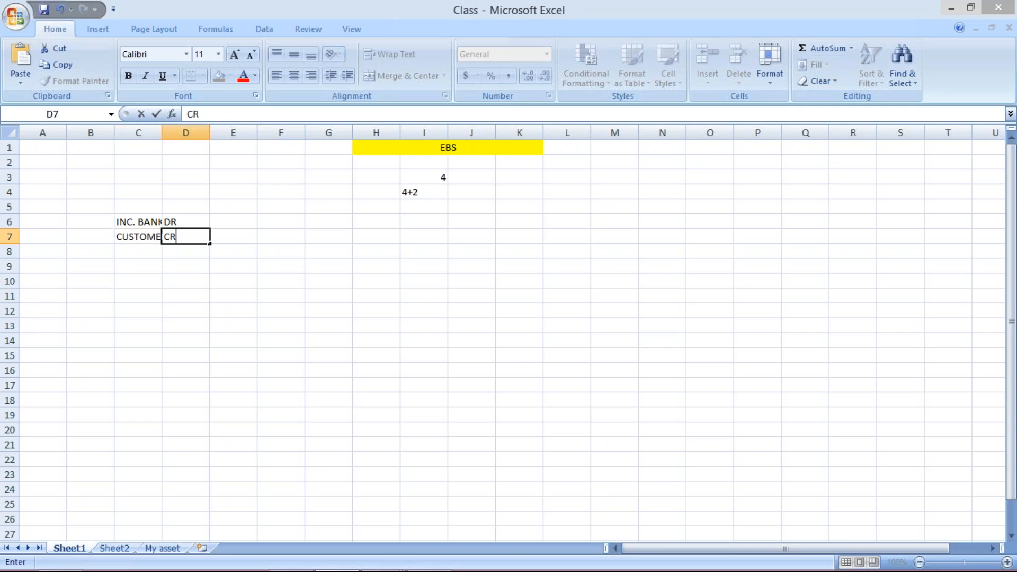
key("Return")
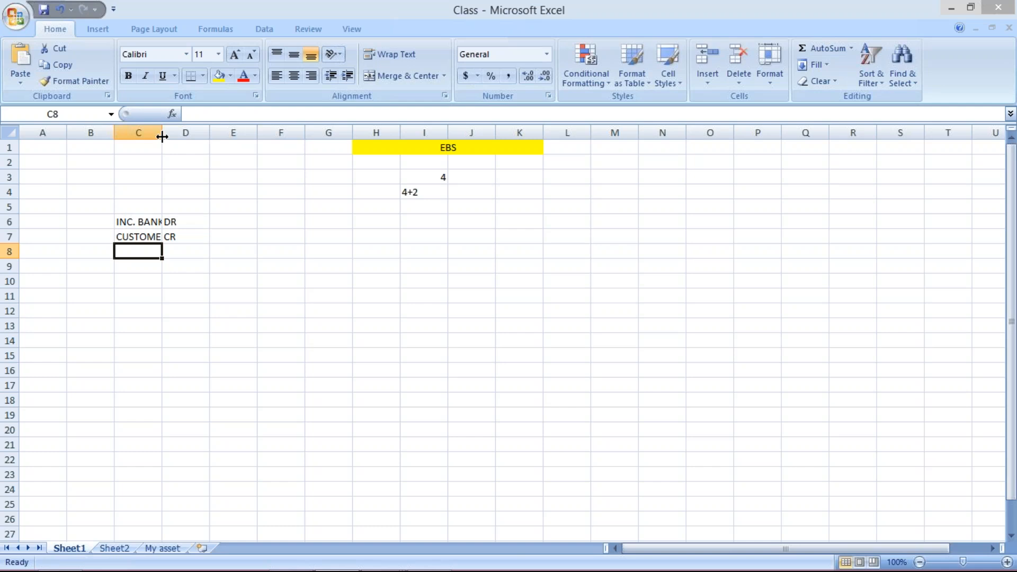
left_click_drag(162, 137, 181, 137)
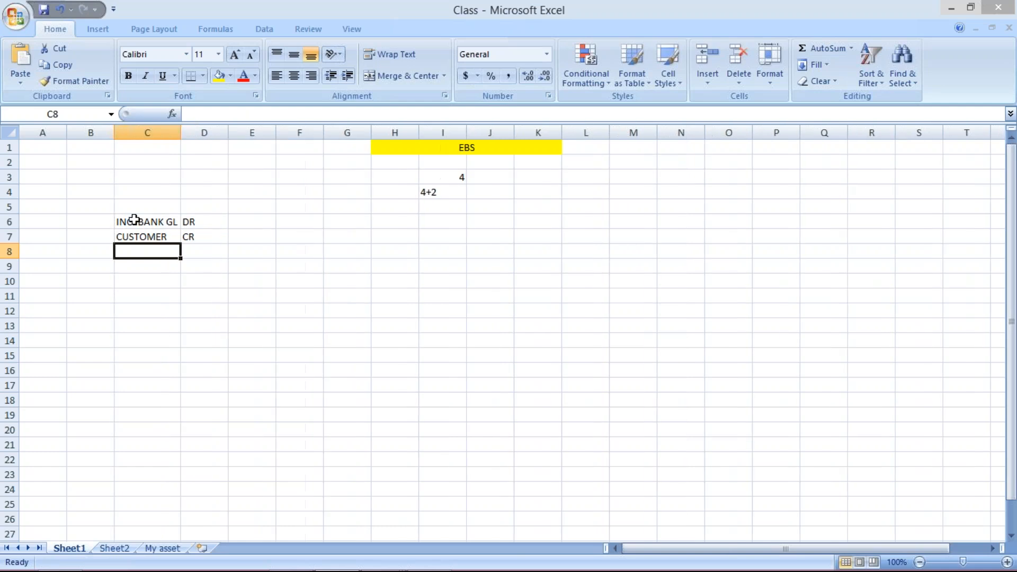
Enter MAIN BANK GL in C9 with DR in D9
left_click(154, 222)
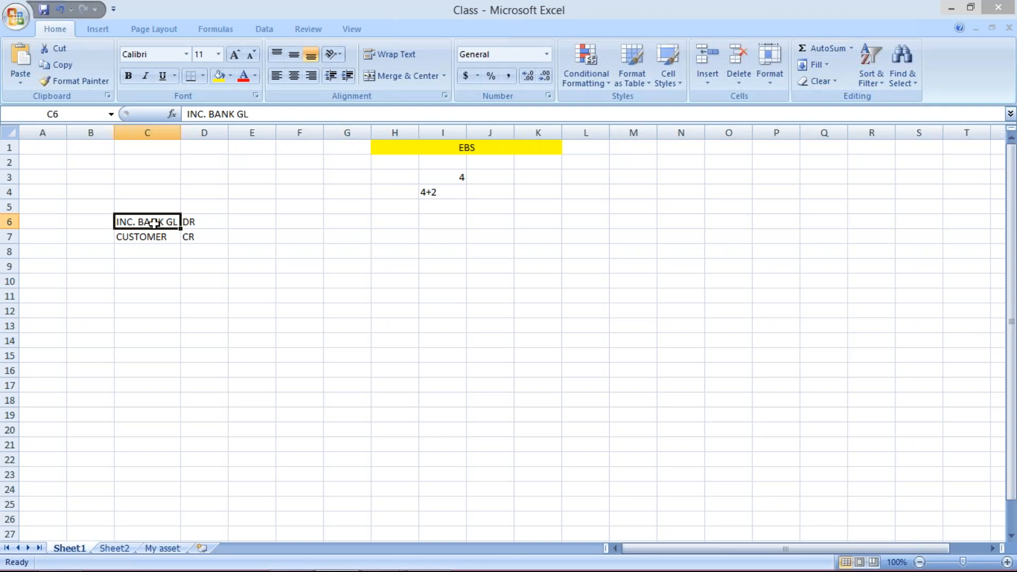
left_click(146, 262)
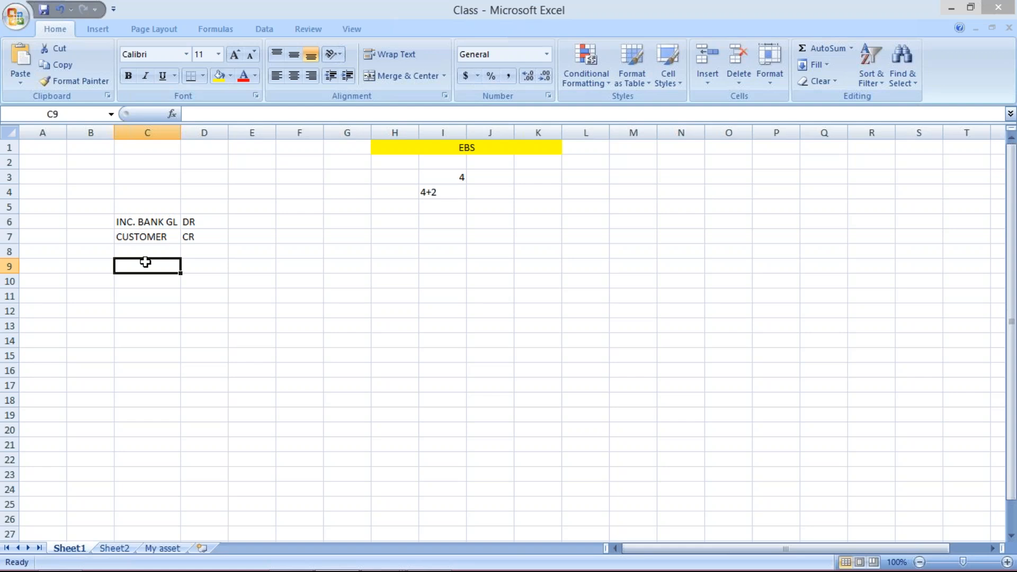
type("MAI")
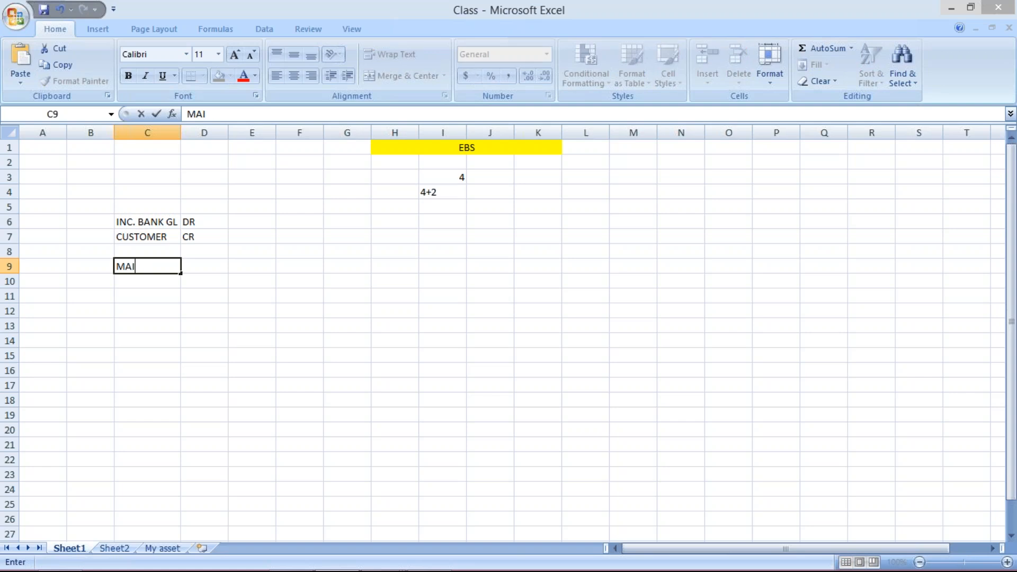
type("N BANK GL")
key("Tab")
type("DR")
key("Return")
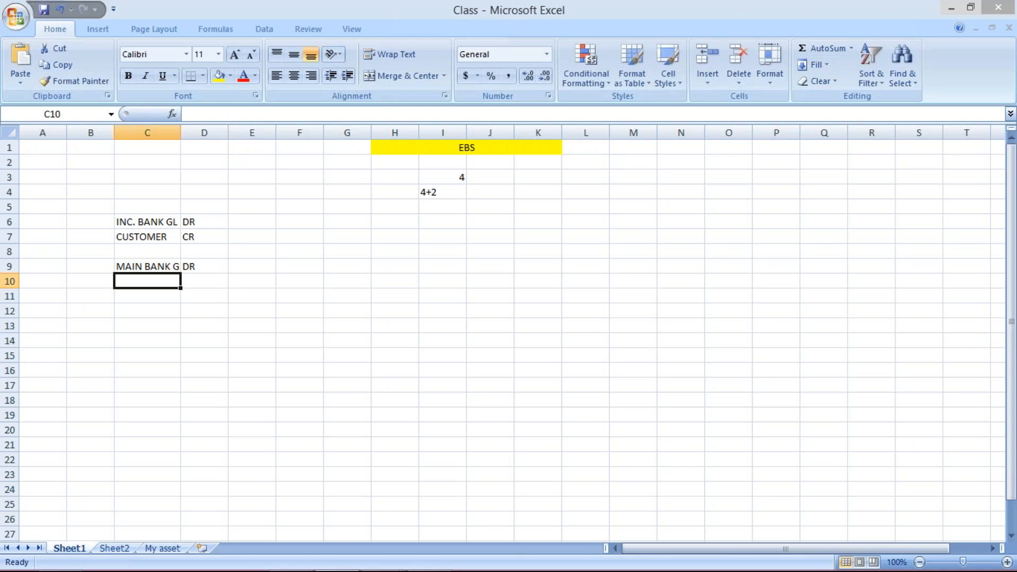
Enter INCM. GL in C10 with CR in D10, and autofit the width of column C
type("INCM. GL")
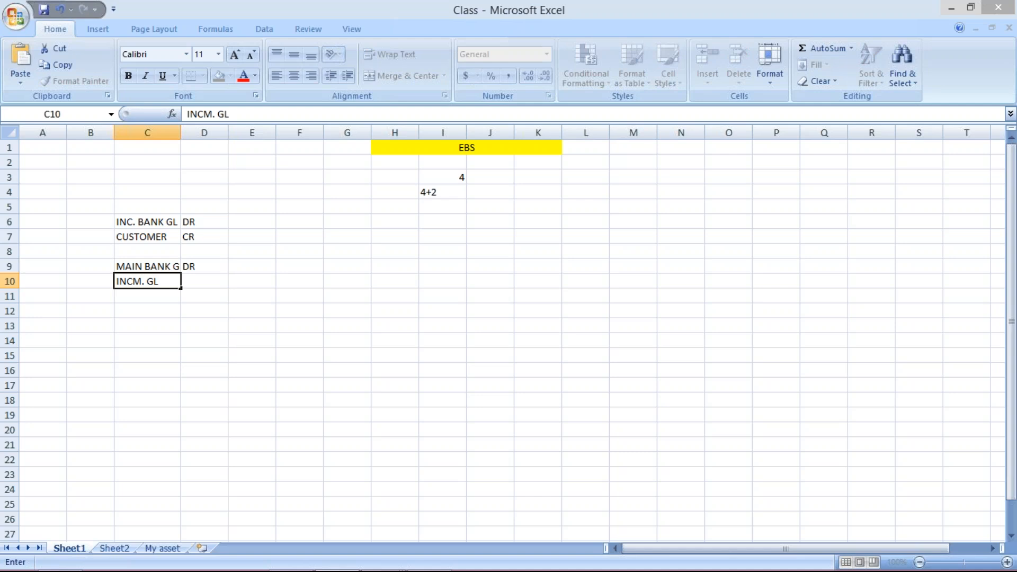
key("Tab")
type("CR")
key("Return")
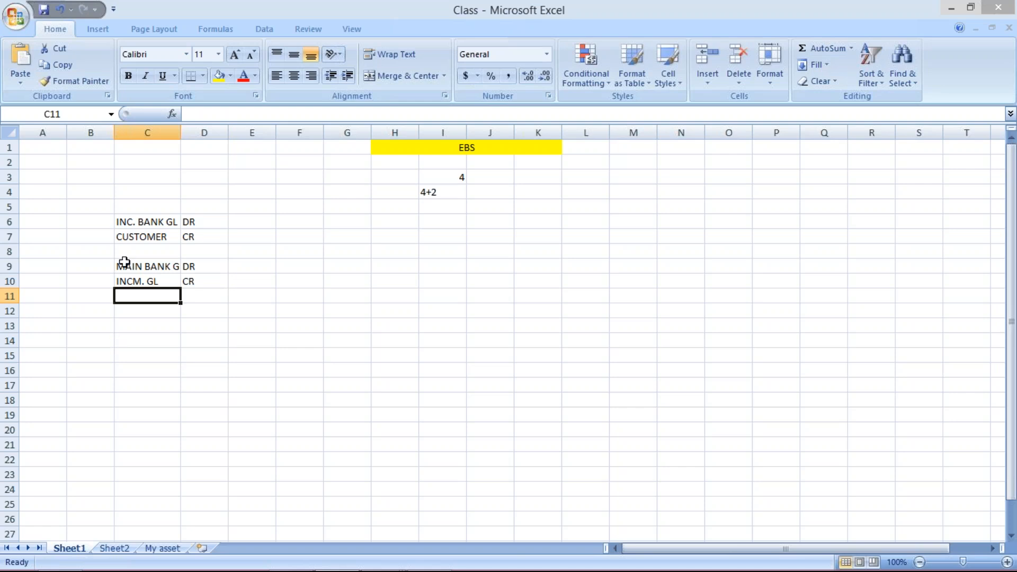
left_click_drag(123, 265, 159, 279)
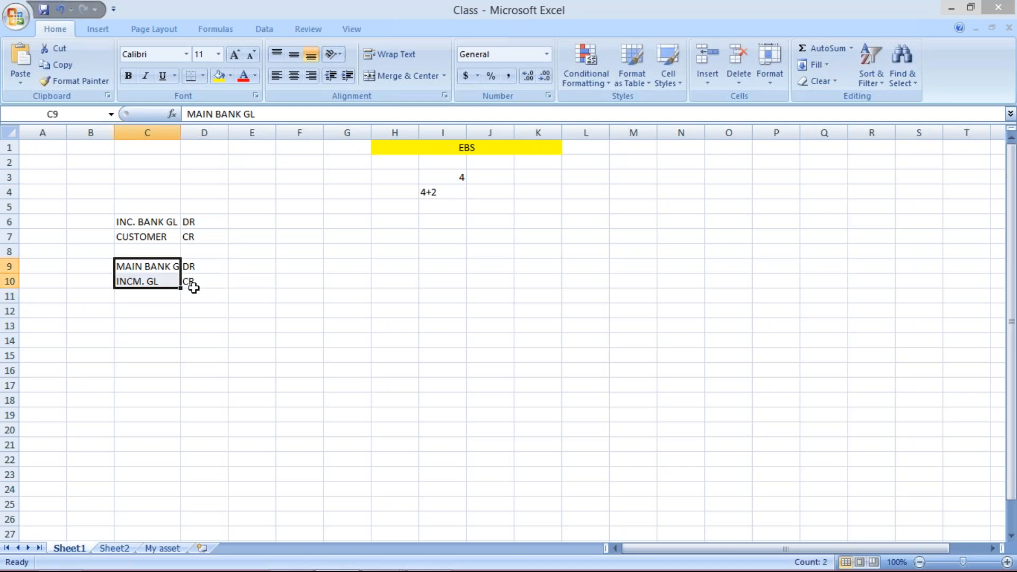
double_click(181, 132)
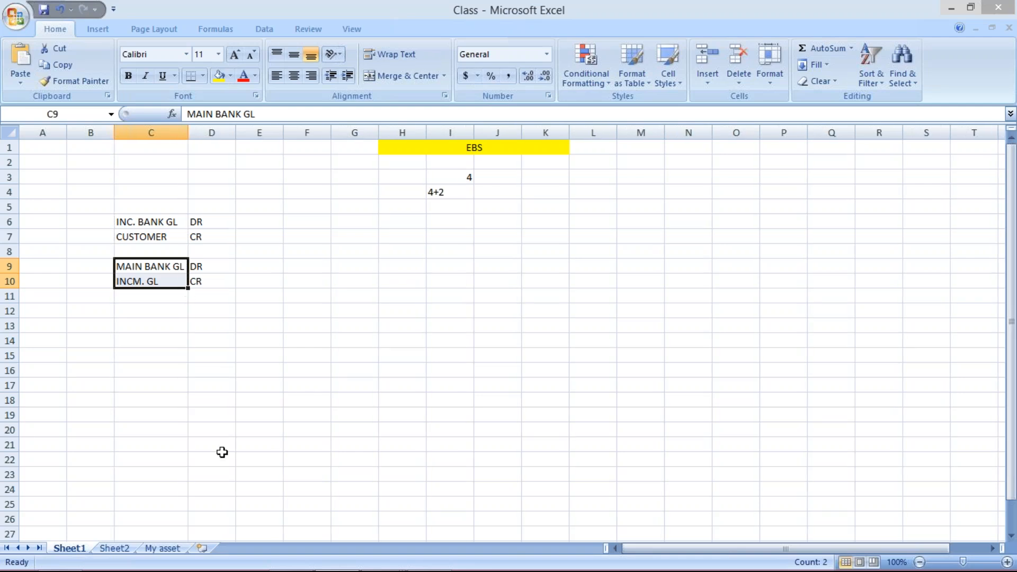
Switch to the SAP new posting rule entry and set the debit posting key to 40 and the debit account symbol to TMMN
left_click(389, 559)
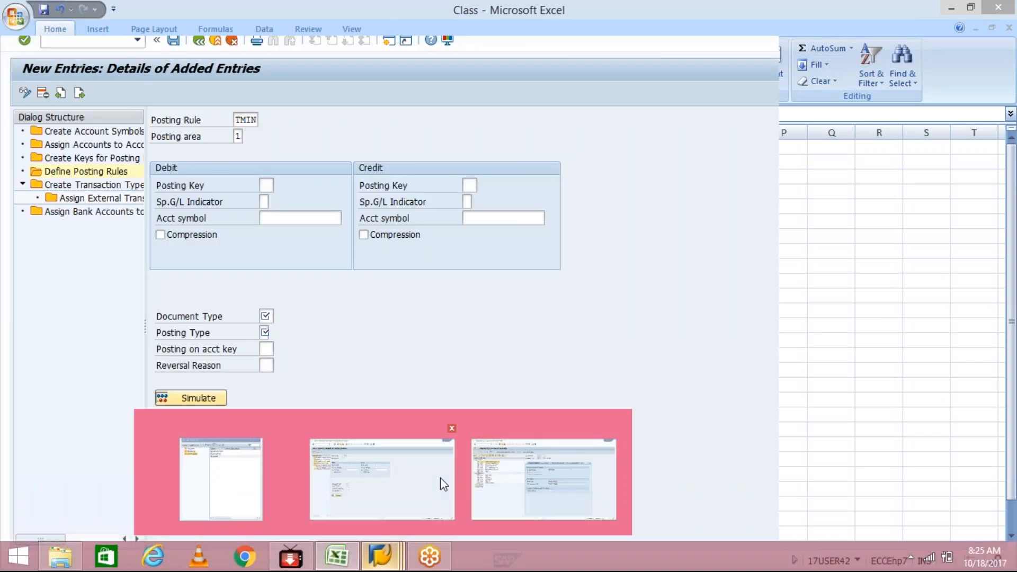
left_click(440, 480)
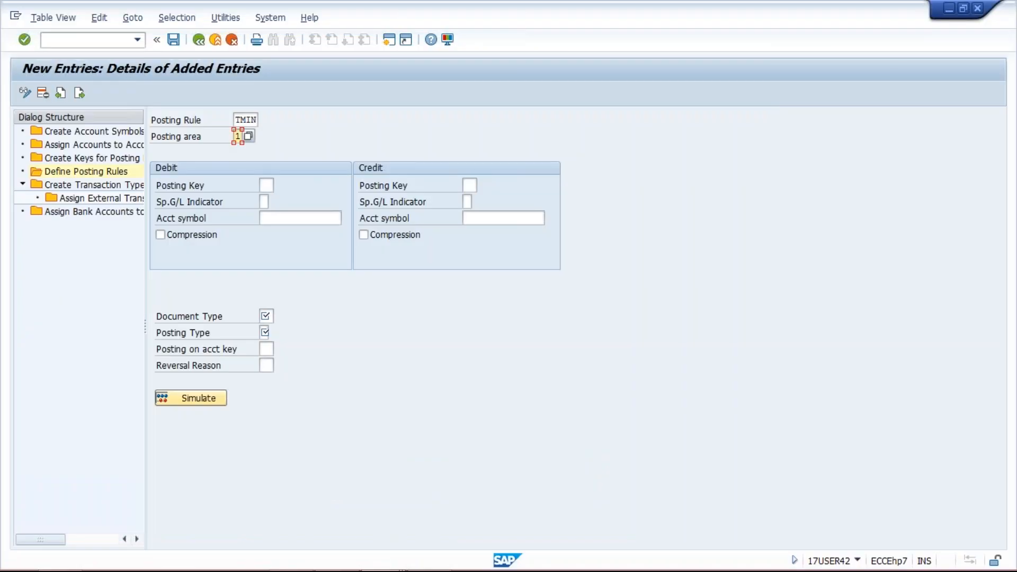
left_click(267, 185)
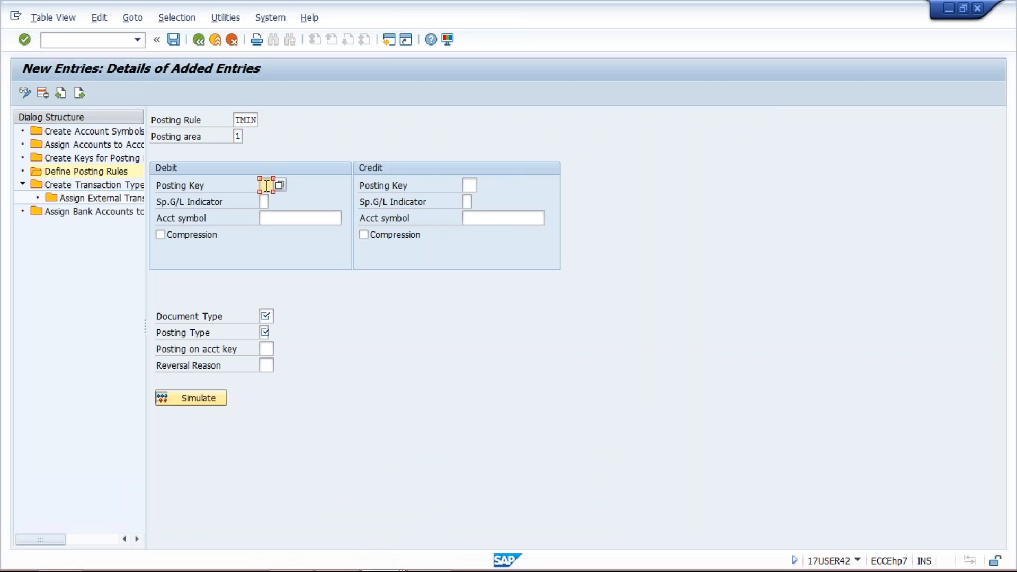
type("40")
left_click(293, 220)
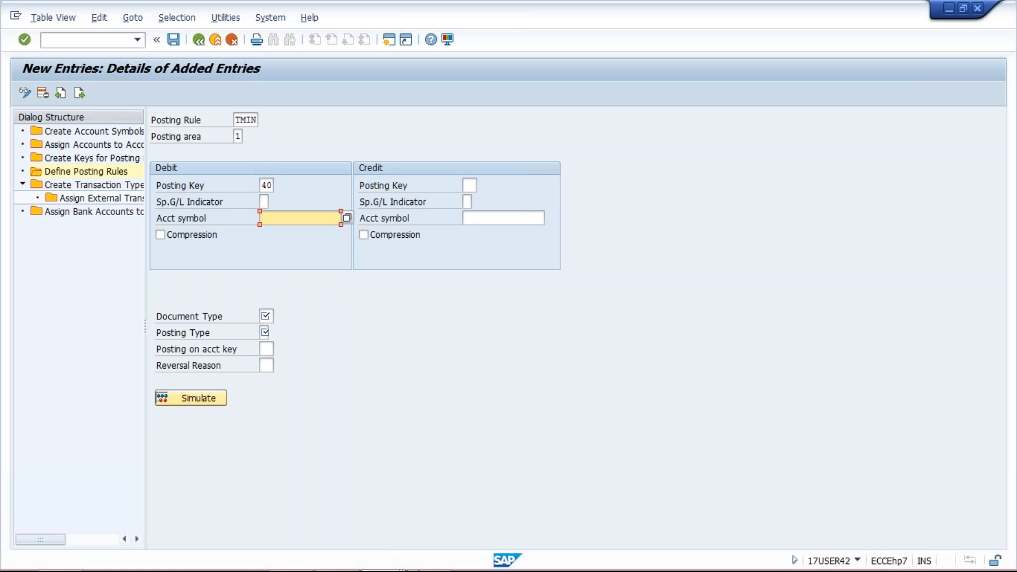
mouse_move(380, 566)
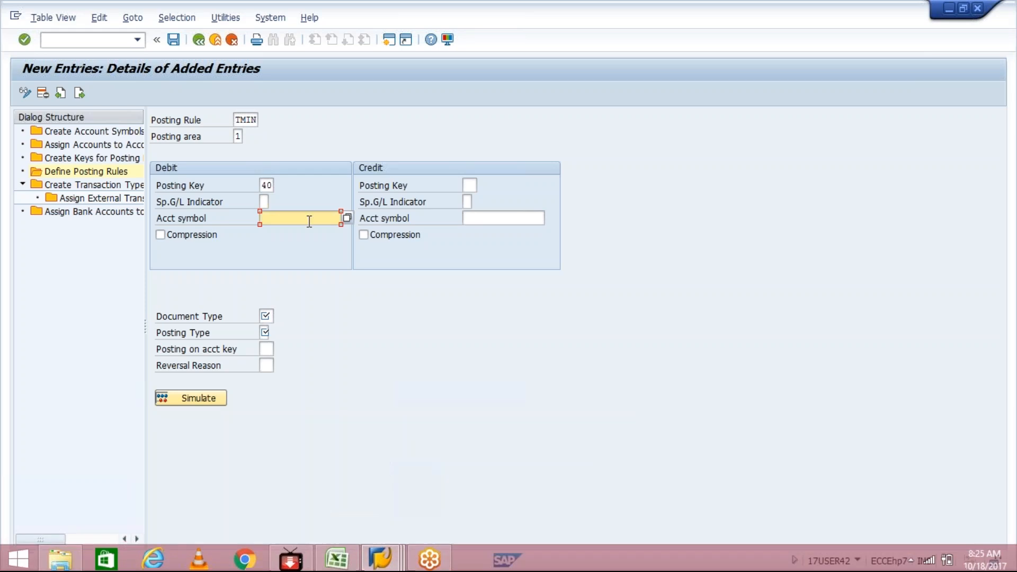
type("TM")
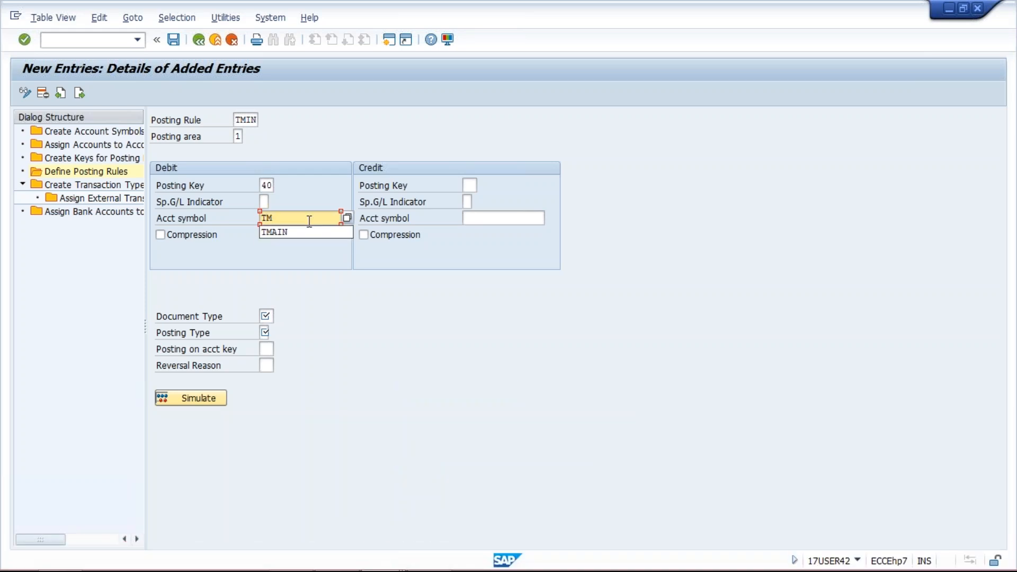
type("MN")
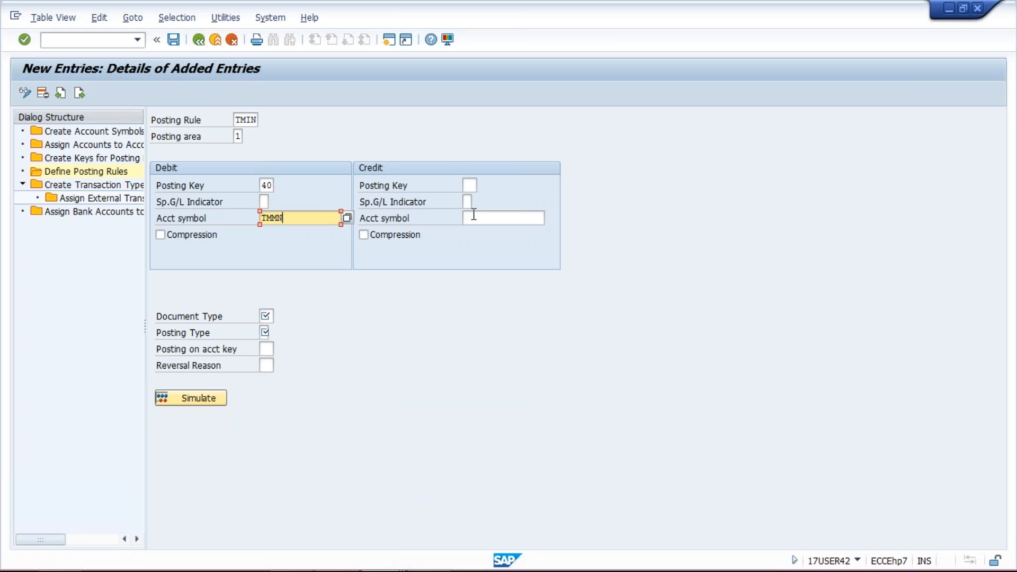
Set the credit account symbol of posting rule TMIN to TMIN
left_click(469, 185)
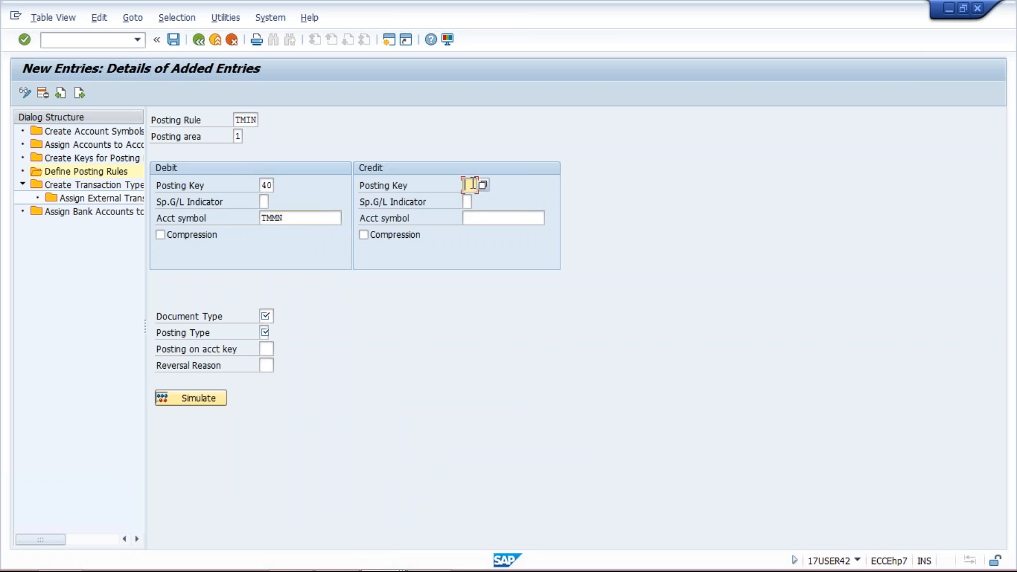
left_click(476, 220)
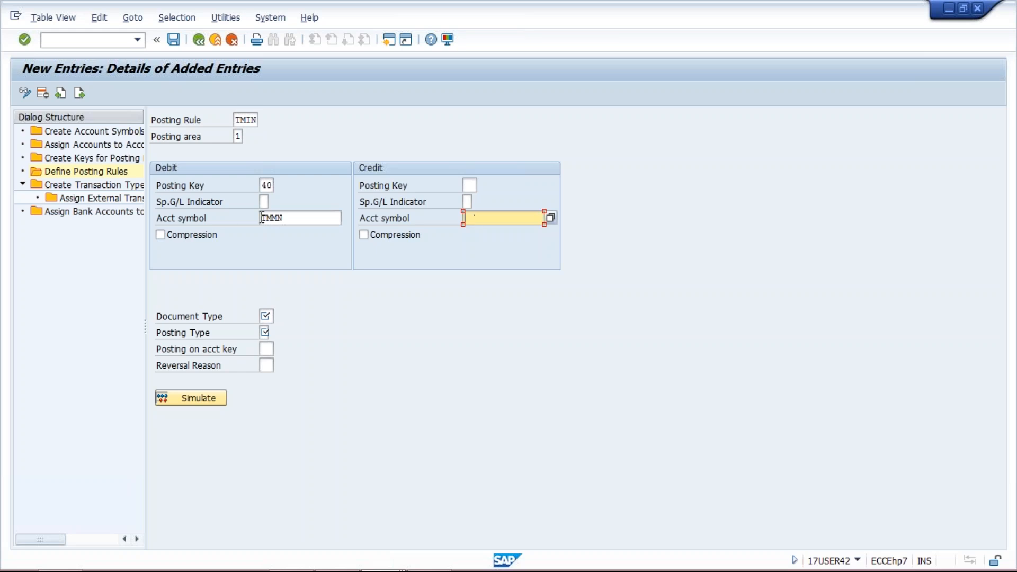
left_click_drag(297, 223, 250, 218)
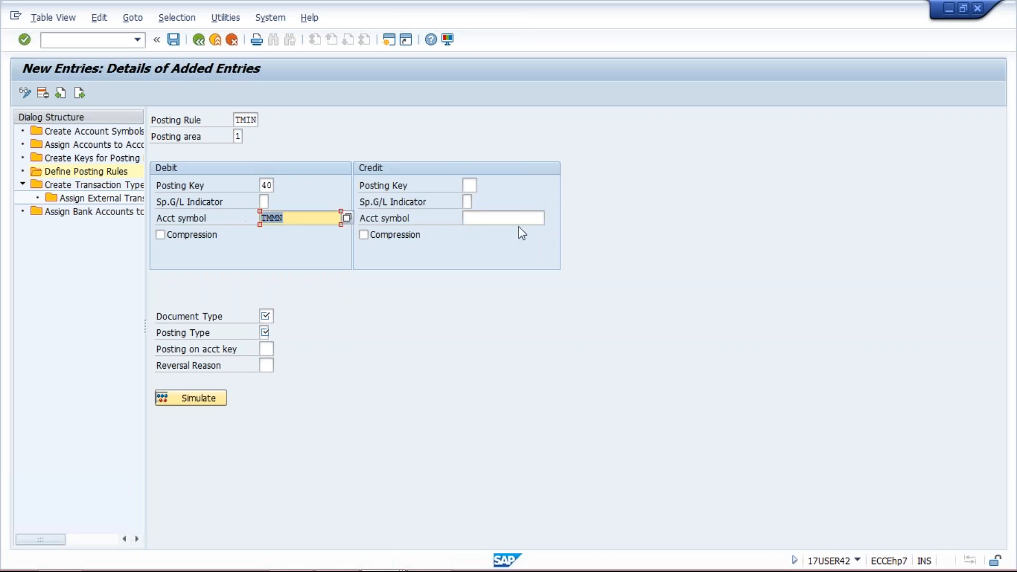
left_click(497, 214)
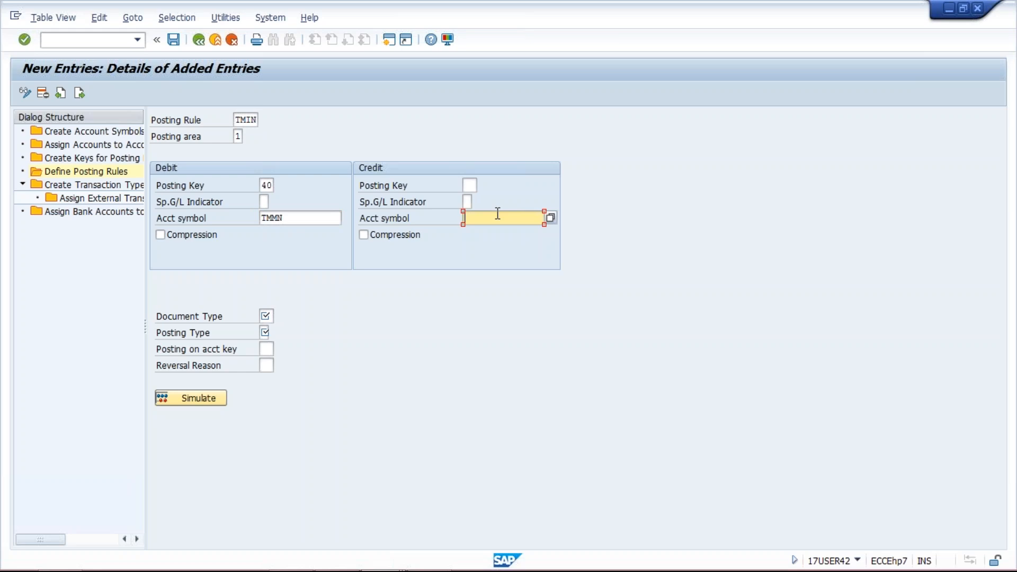
type("TMIN")
left_click(471, 184)
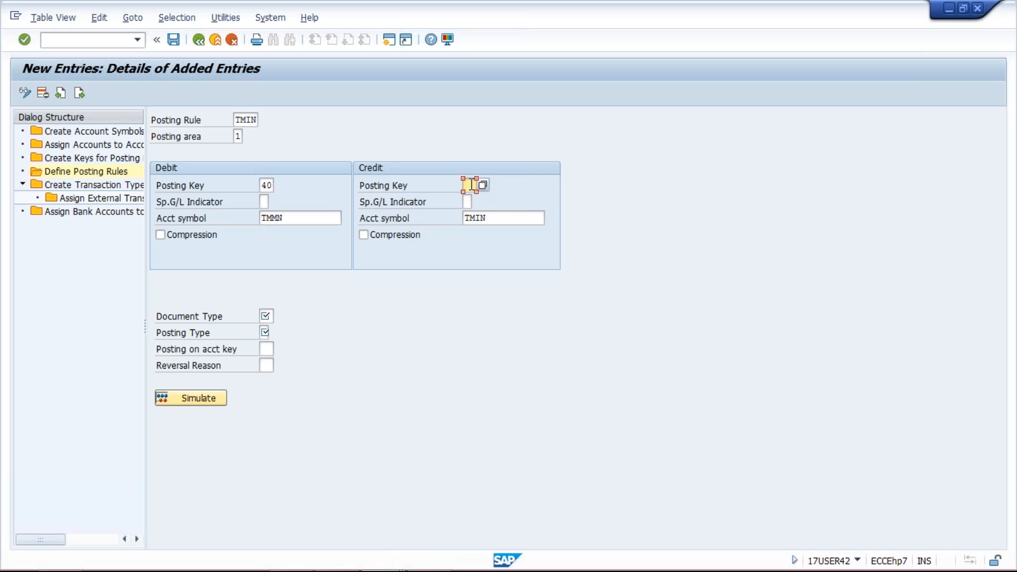
In the Excel workbook, enter posting key 40 in B6 beside INC. BANK GL, and return to the SAP posting rule entry
left_click(377, 557)
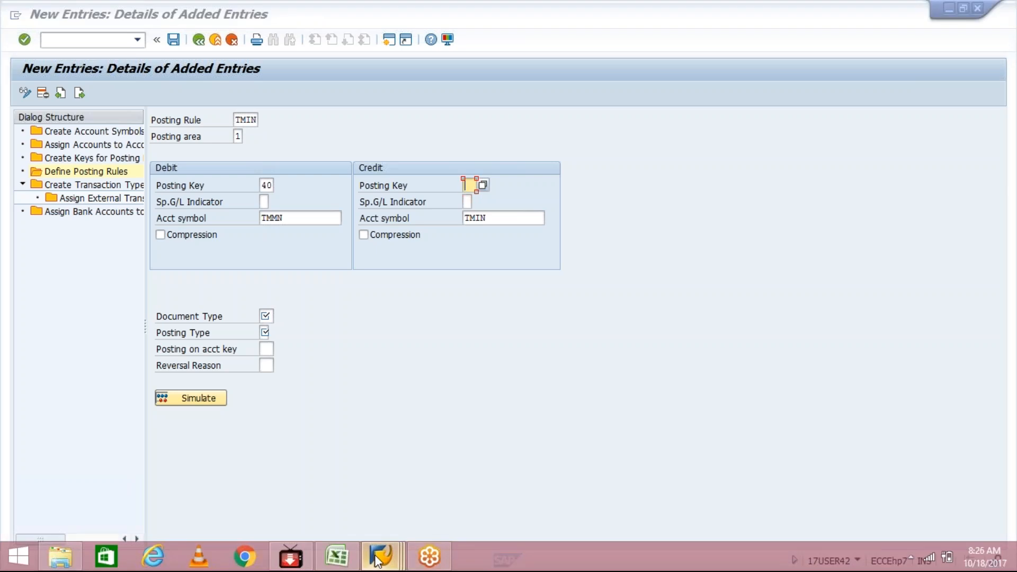
left_click(336, 556)
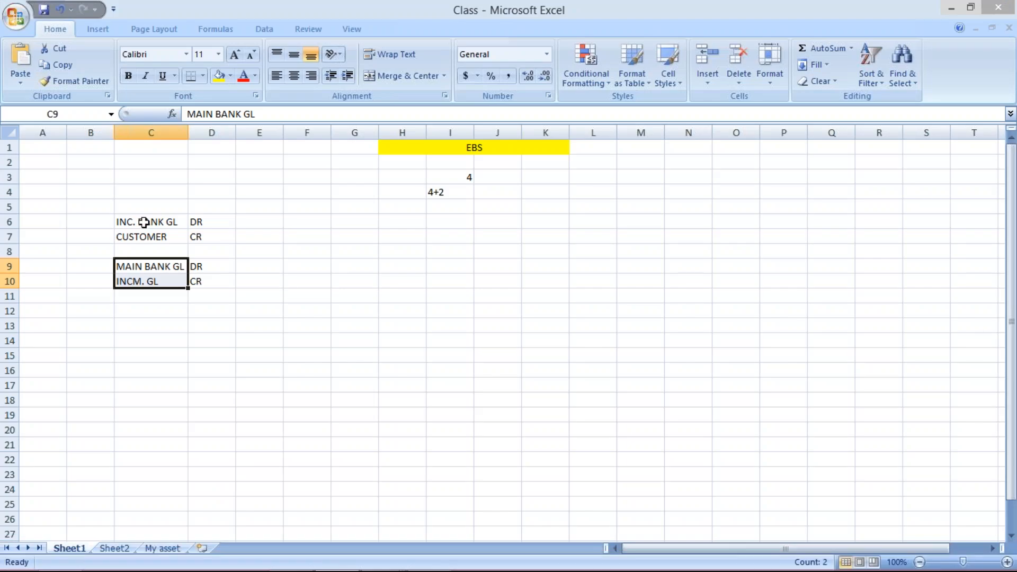
left_click(142, 221)
left_click(211, 223)
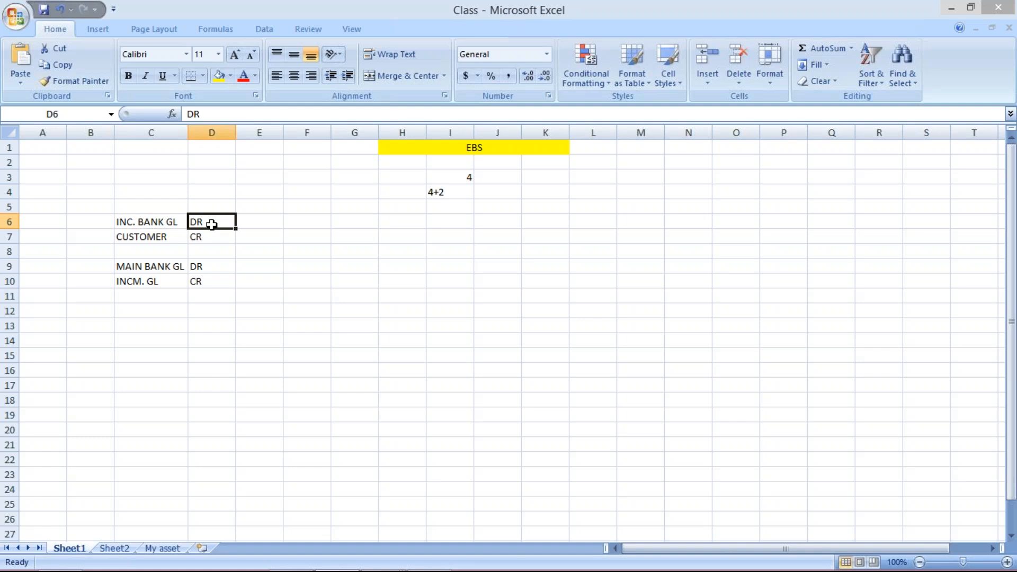
left_click(154, 282)
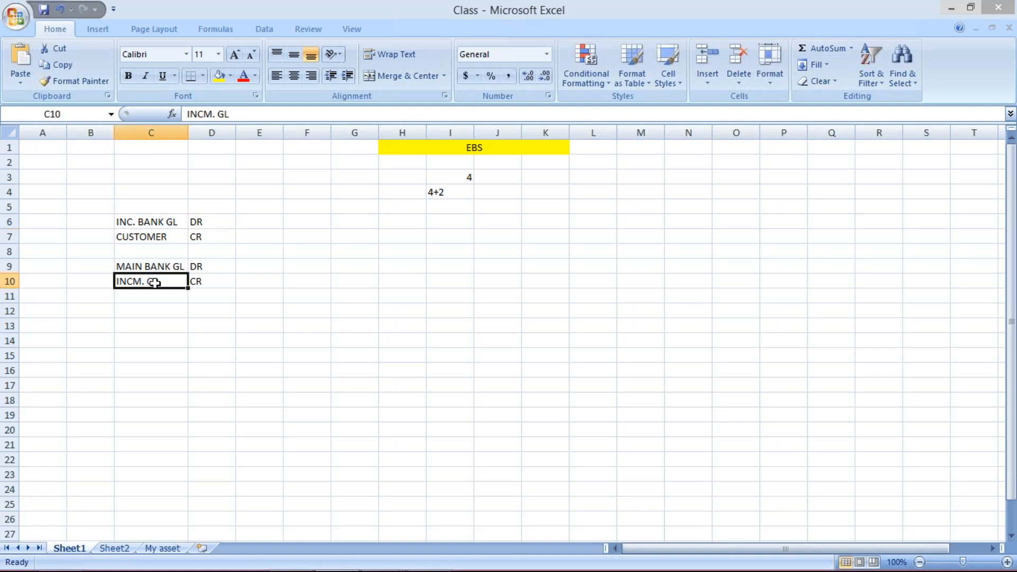
left_click(155, 222)
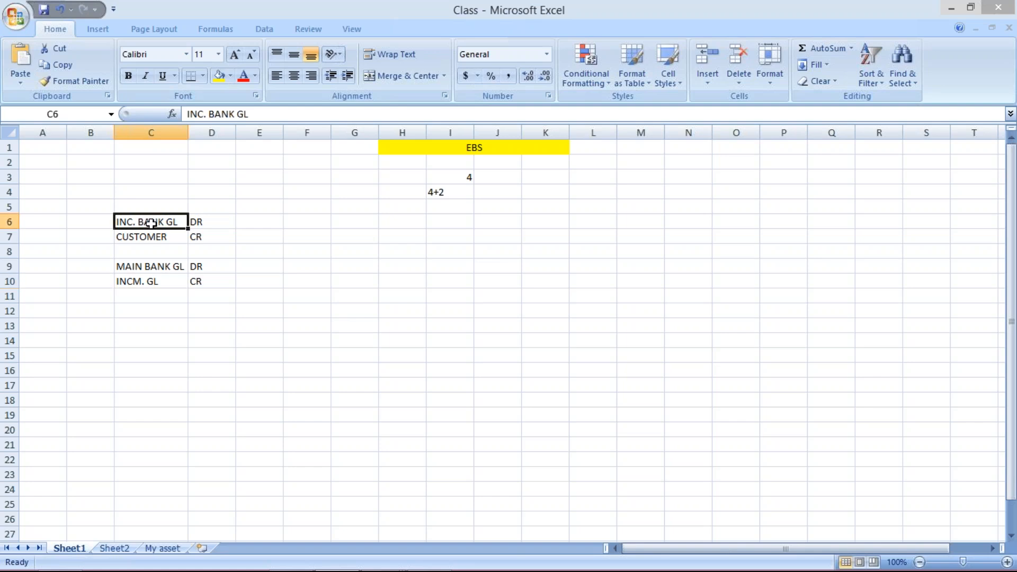
left_click(95, 227)
type("40")
key("Return")
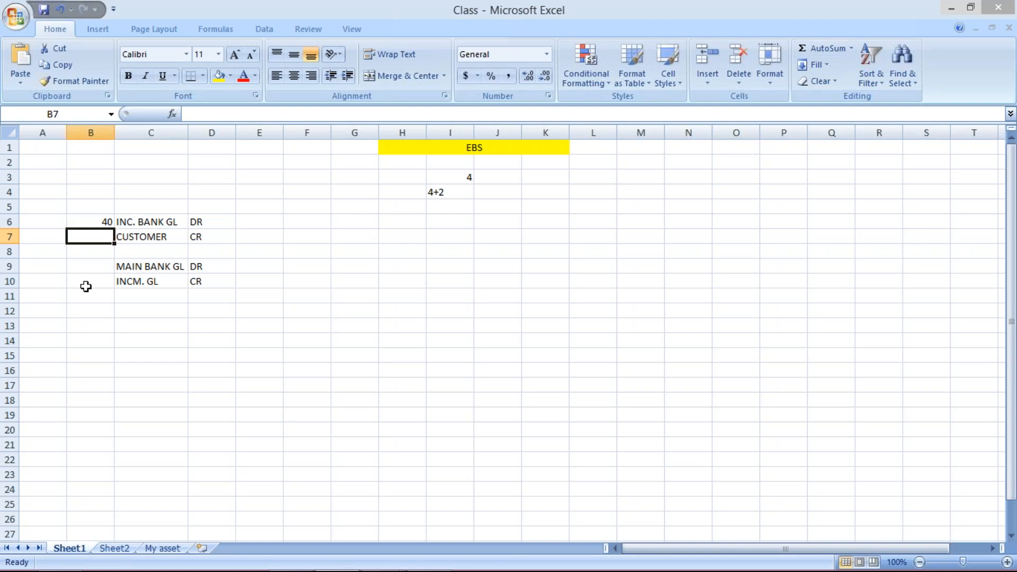
left_click(95, 221)
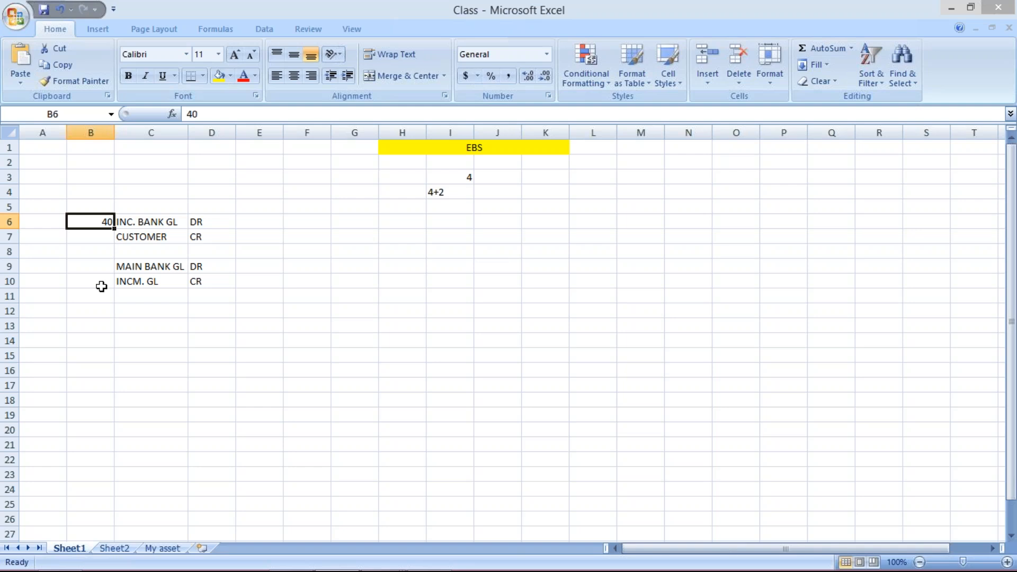
key("alt+Tab")
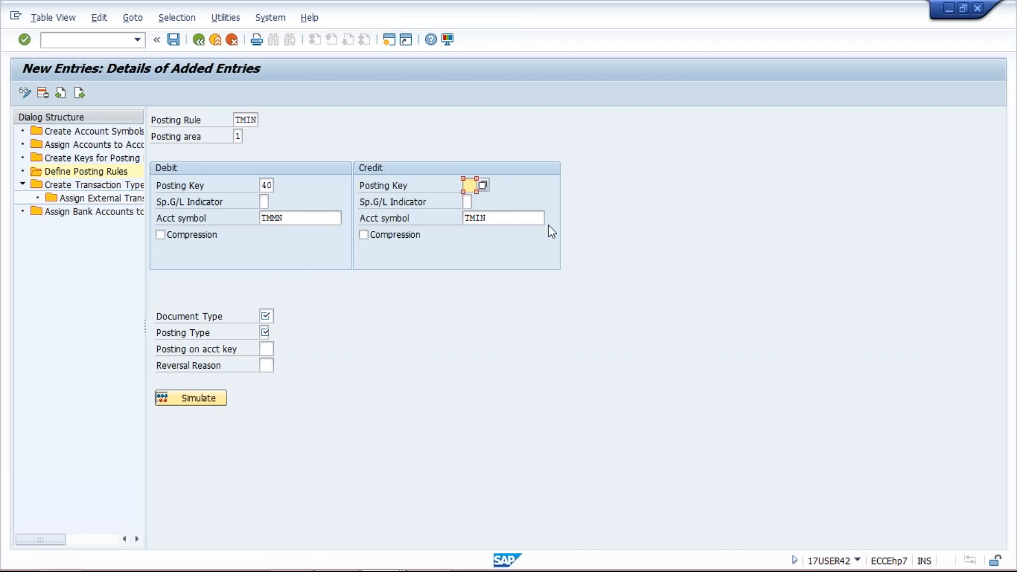
double_click(264, 184)
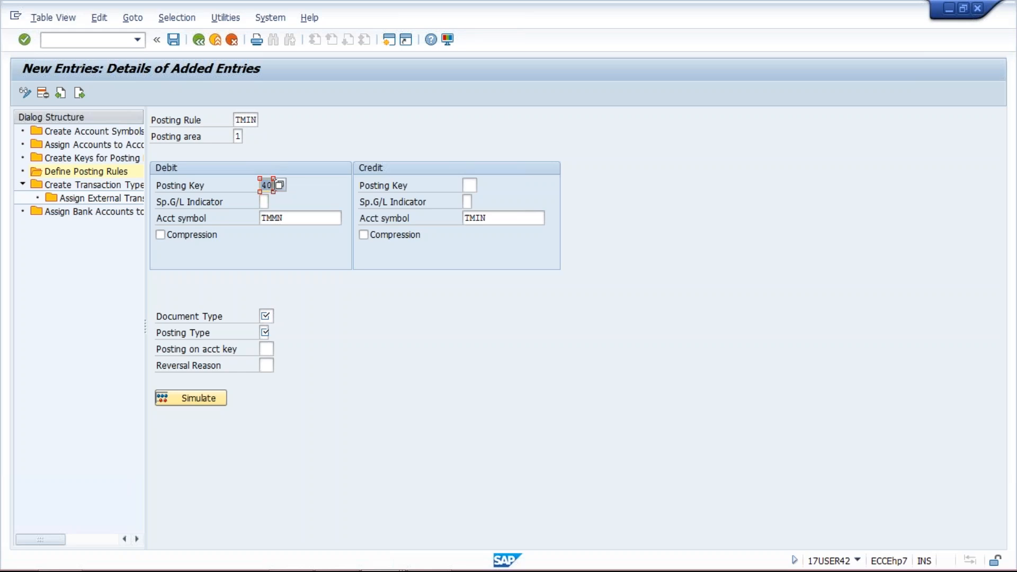
left_click(468, 185)
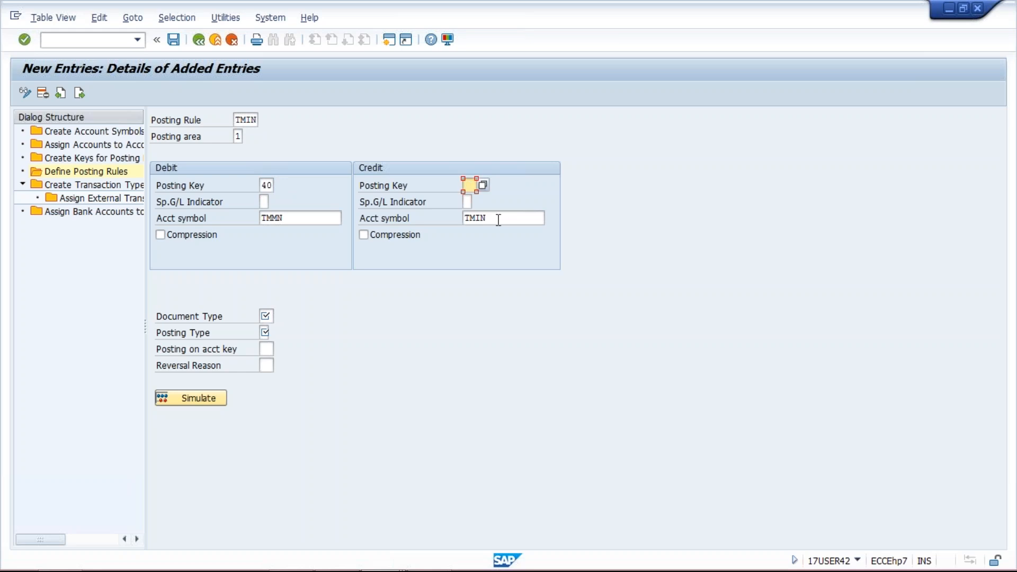
left_click_drag(498, 217, 459, 218)
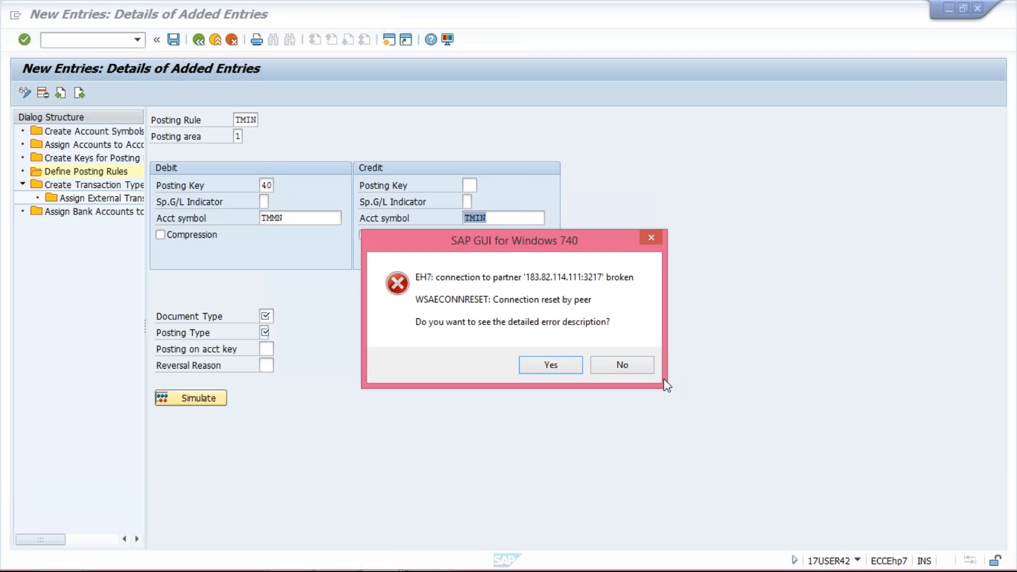
Dismiss the connection error without details, return to the SAP IMG, and open the electronic bank statement global settings for chart of accounts TM01
left_click(621, 367)
key("alt+Tab")
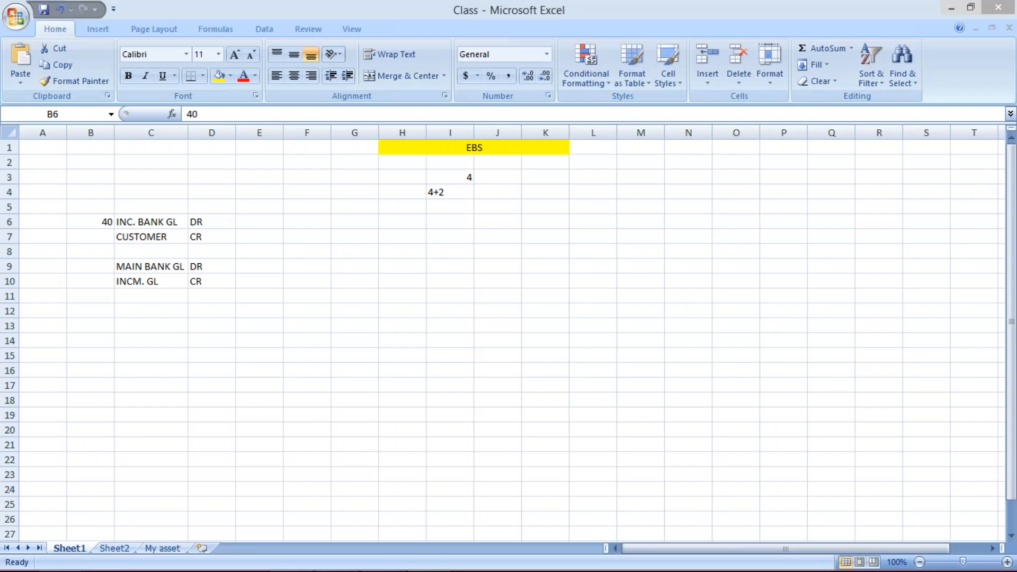
left_click(378, 563)
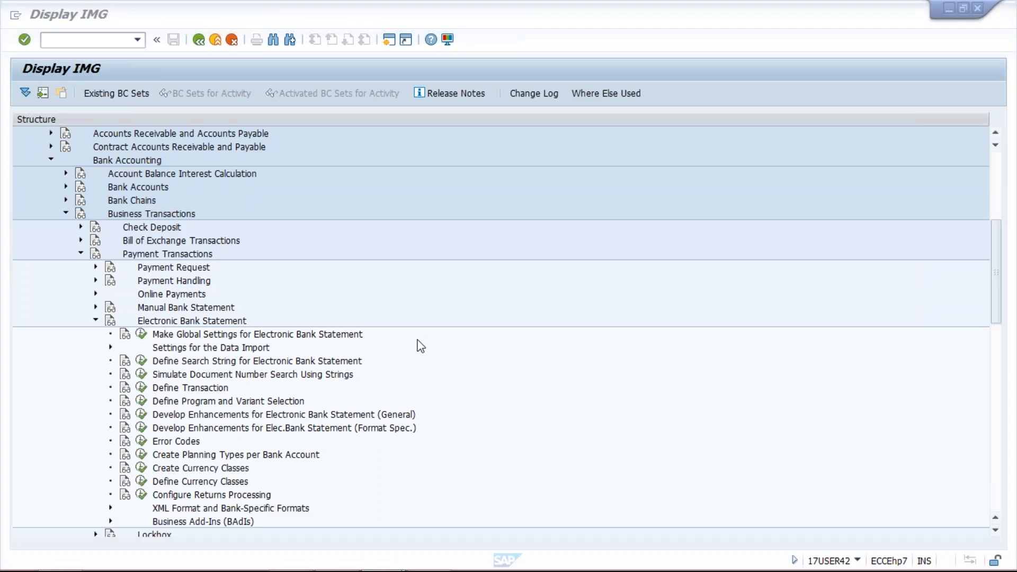
left_click(142, 335)
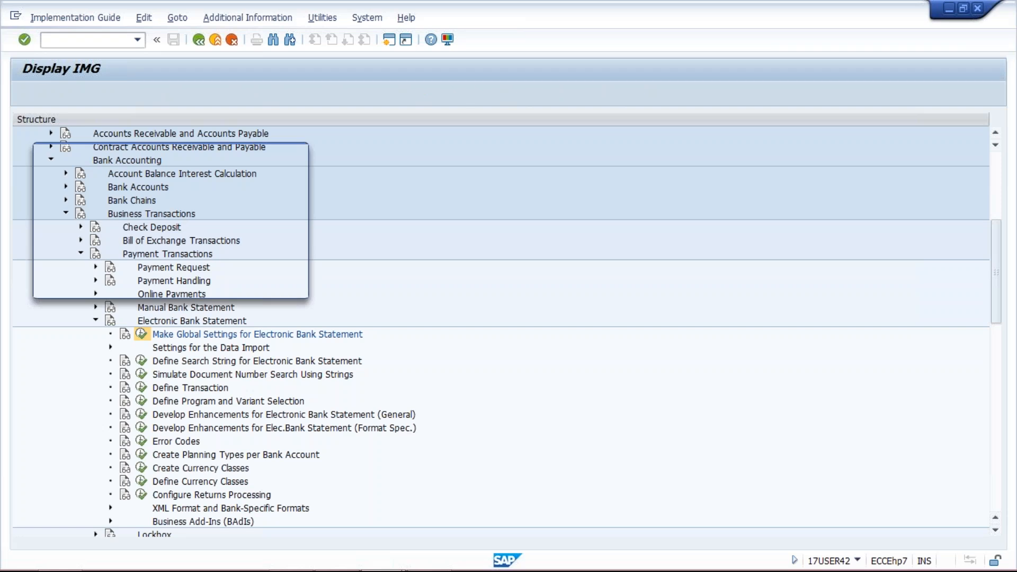
left_click(237, 224)
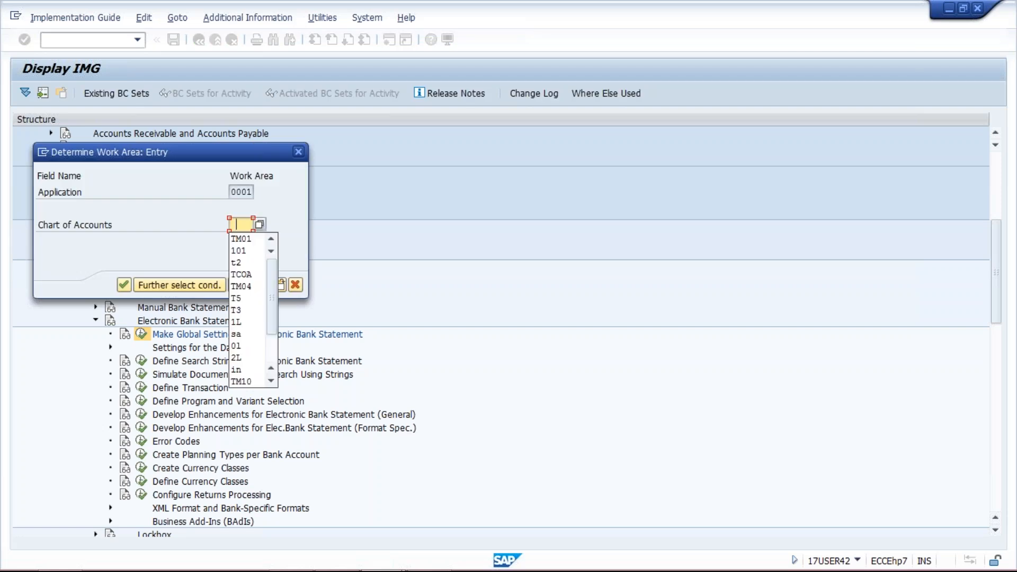
key("Down")
key("Return")
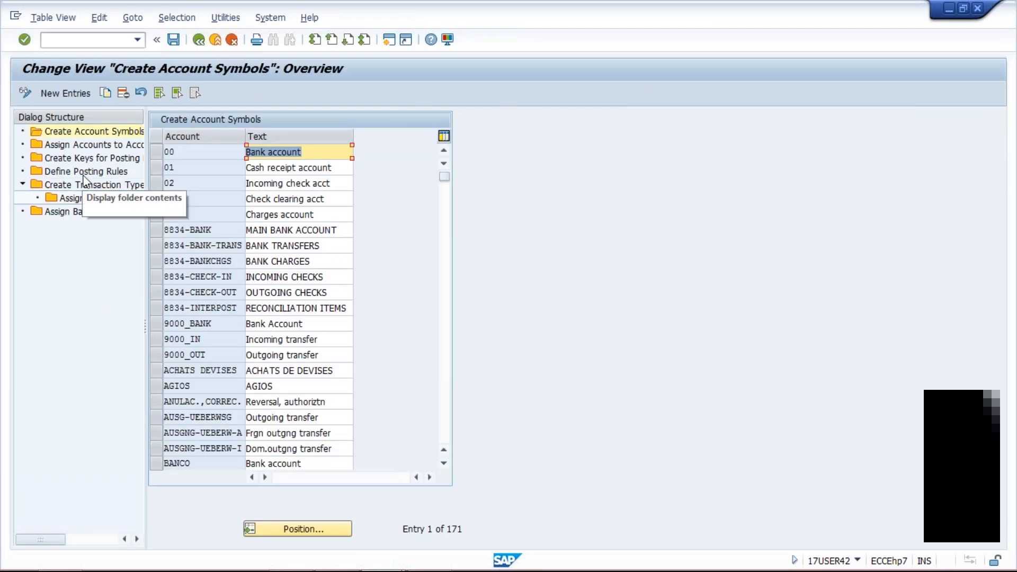
Start a new entry under Define Posting Rules with posting rule TMIN and posting area 1
double_click(84, 172)
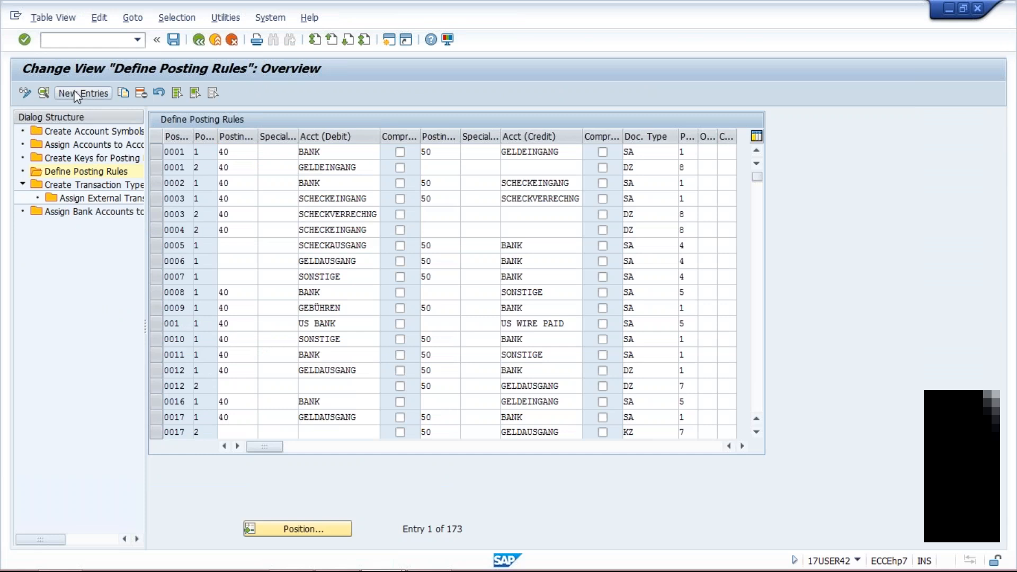
left_click(77, 94)
left_click(236, 121)
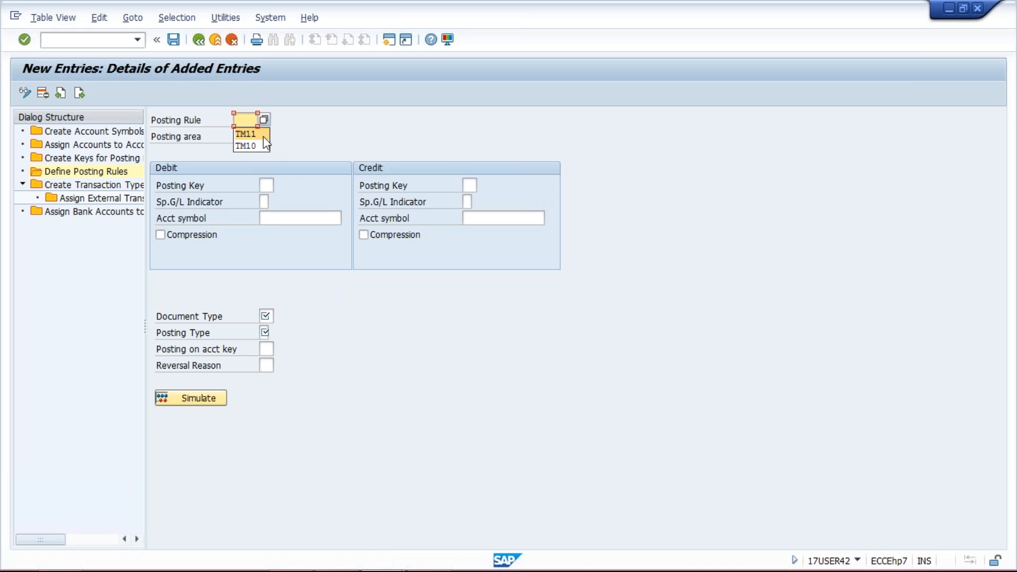
left_click(248, 121)
type("tm")
key("BackSpace")
key("BackSpace")
type("TMIN")
left_click(239, 136)
type("1")
Set the debit posting key to 40 and the debit account symbol to TMAIN
left_click(267, 185)
type("40")
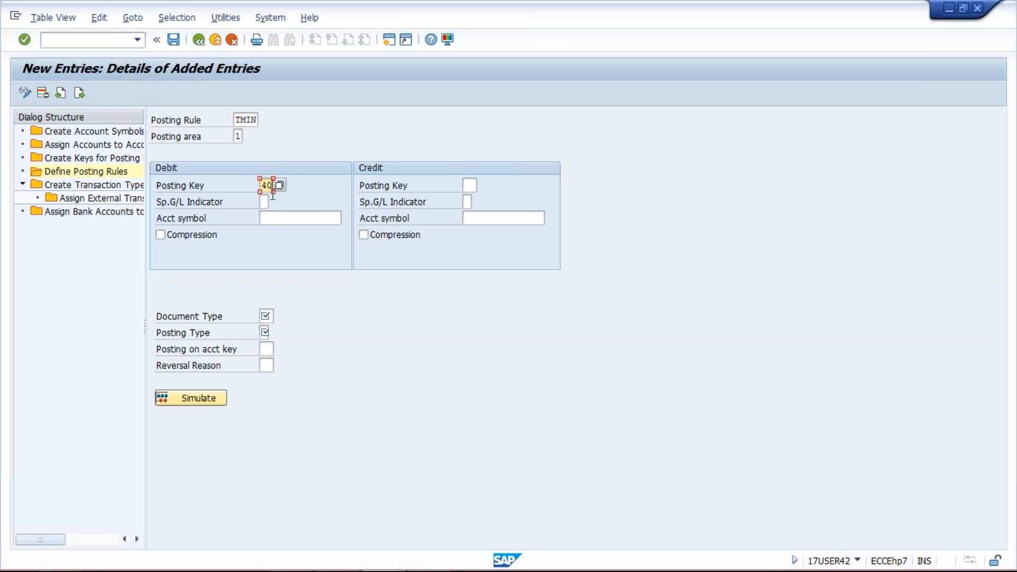
left_click(284, 223)
left_click(284, 223)
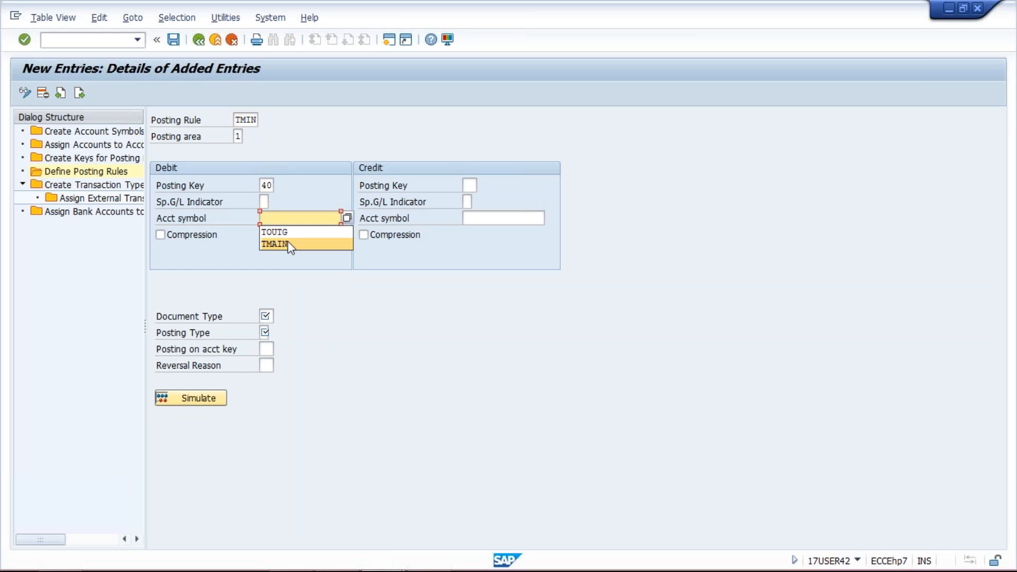
left_click(287, 244)
Set the credit account symbol of posting rule TMIN to TMAIN, leaving the credit posting key empty
left_click(505, 221)
left_click(506, 221)
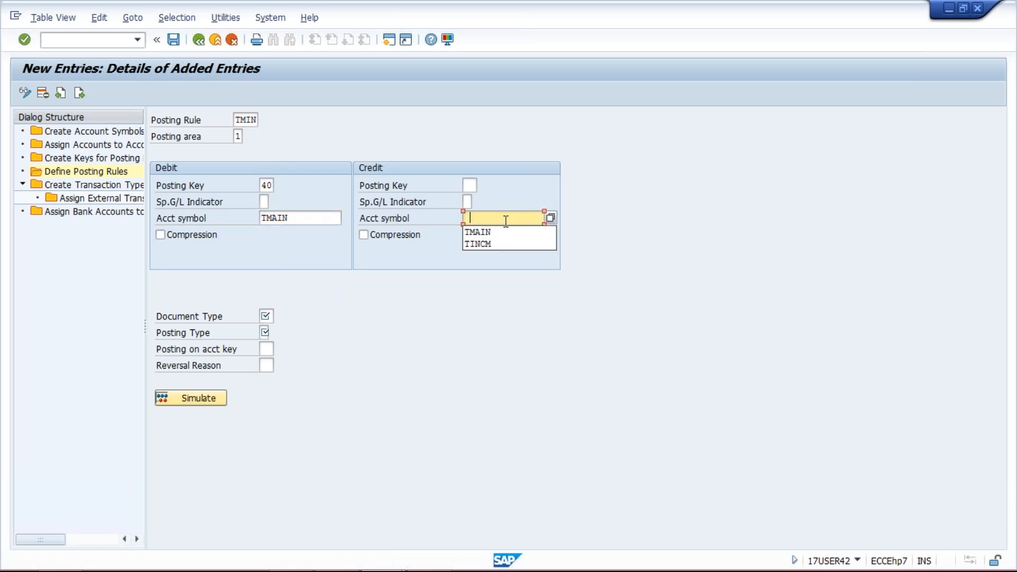
left_click(498, 233)
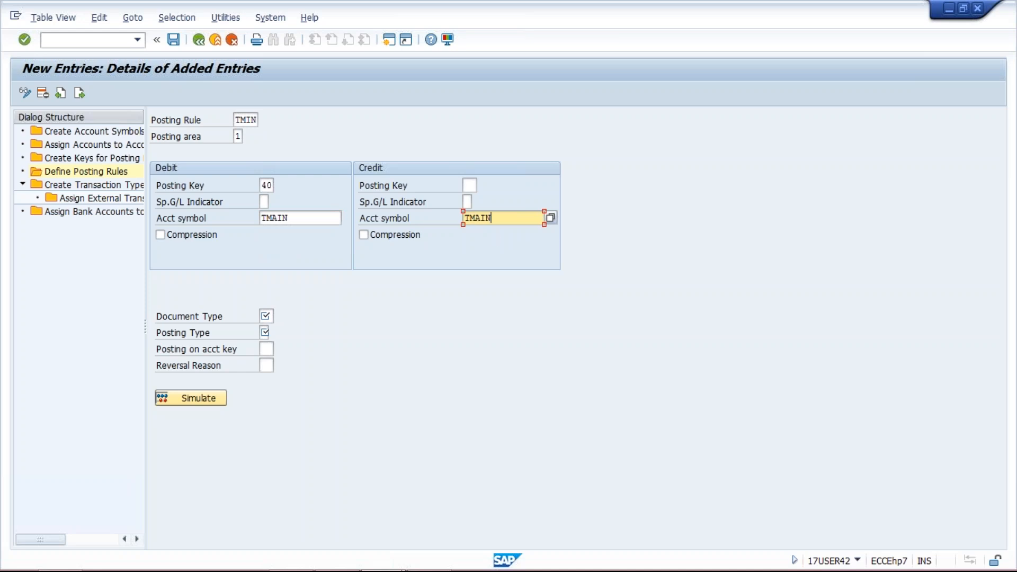
left_click(473, 185)
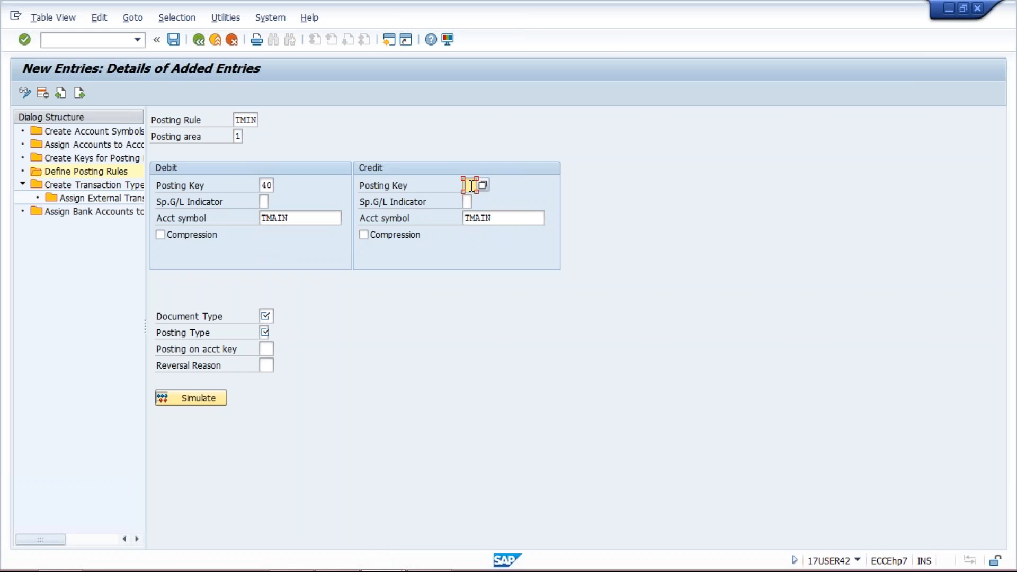
double_click(267, 184)
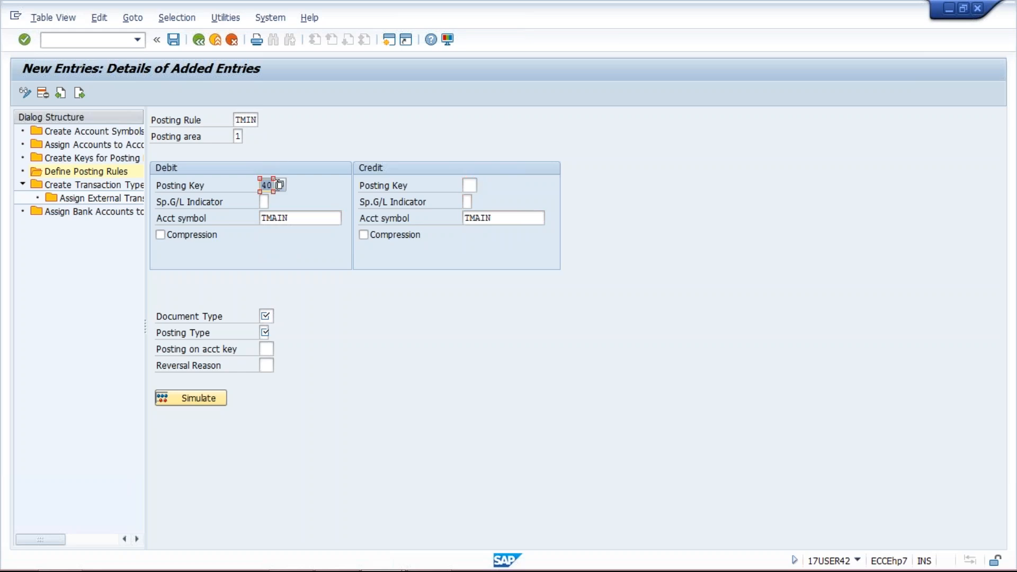
left_click(473, 186)
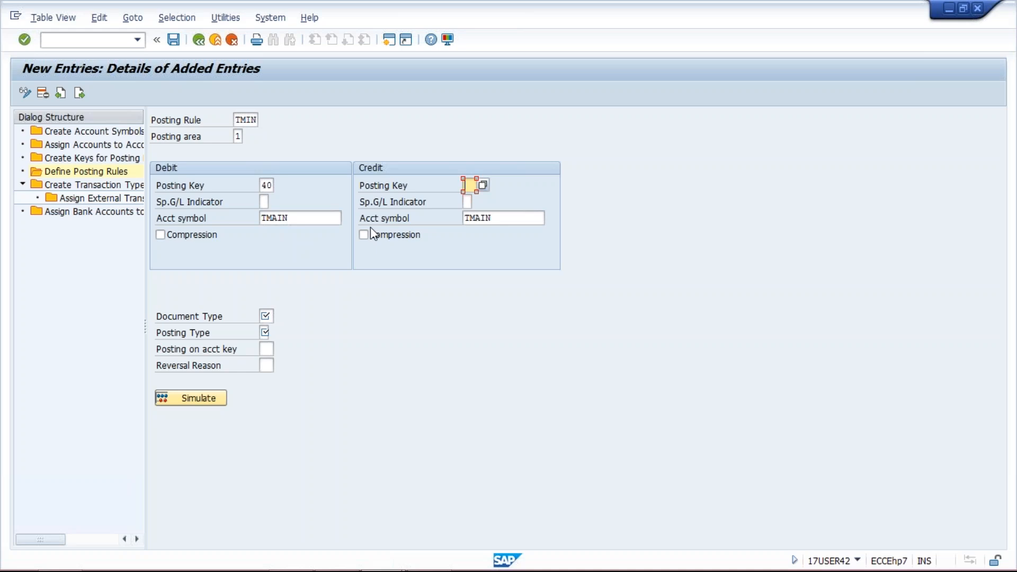
Change the debit account symbol of posting rule TMIN to TMMN
left_click(304, 219)
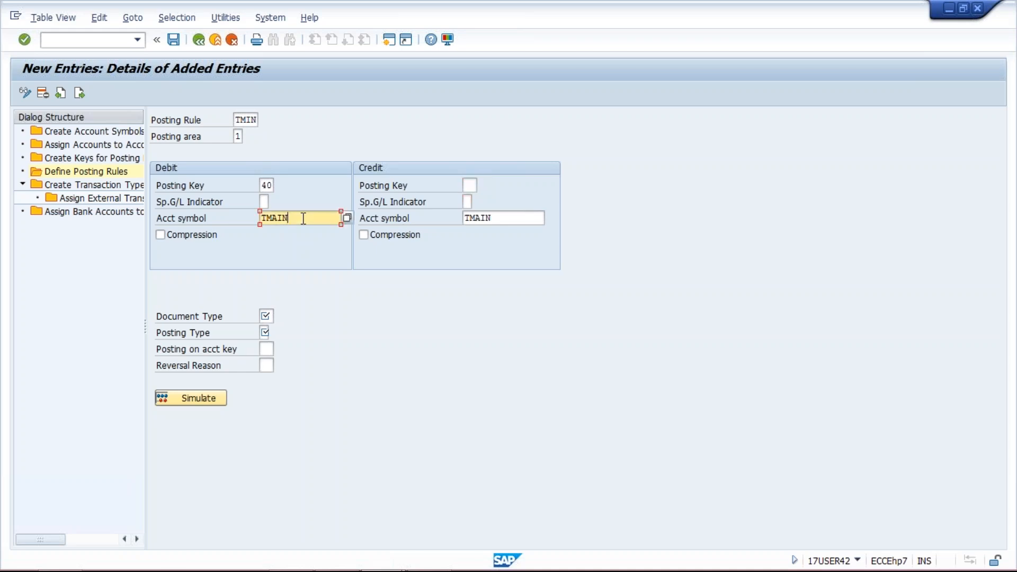
key("BackSpace")
key("BackSpace")
key("BackSpace")
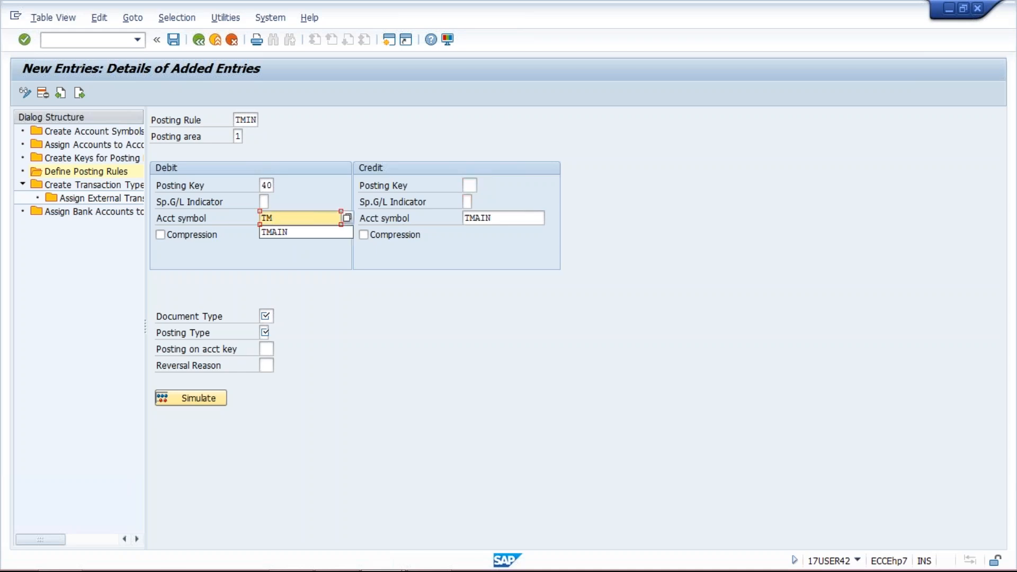
type("MAIN")
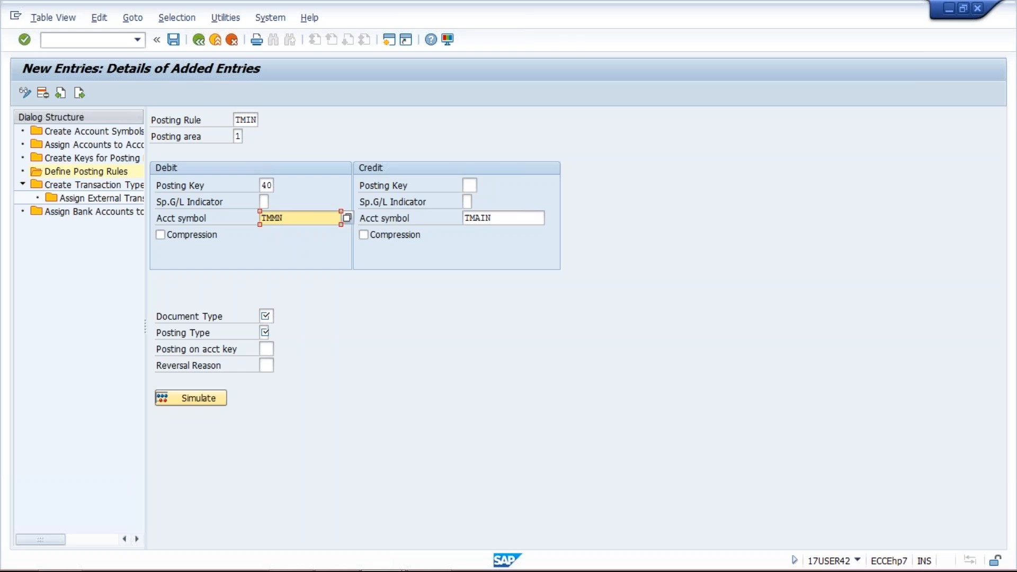
Change the credit account symbol of posting rule TMIN to TMIN
left_click(506, 218)
key("BackSpace")
key("BackSpace")
key("BackSpace")
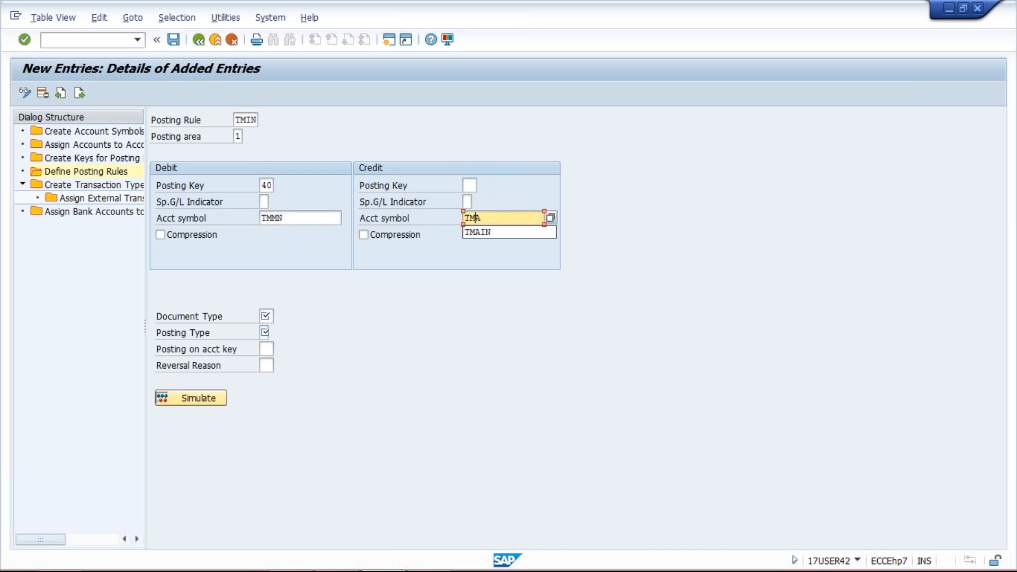
type("IN")
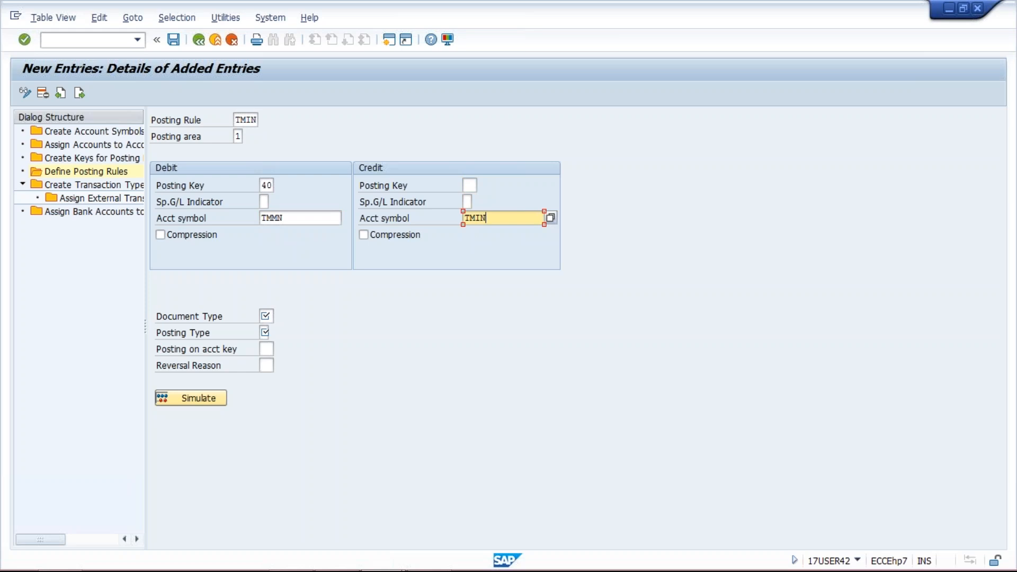
left_click(293, 218)
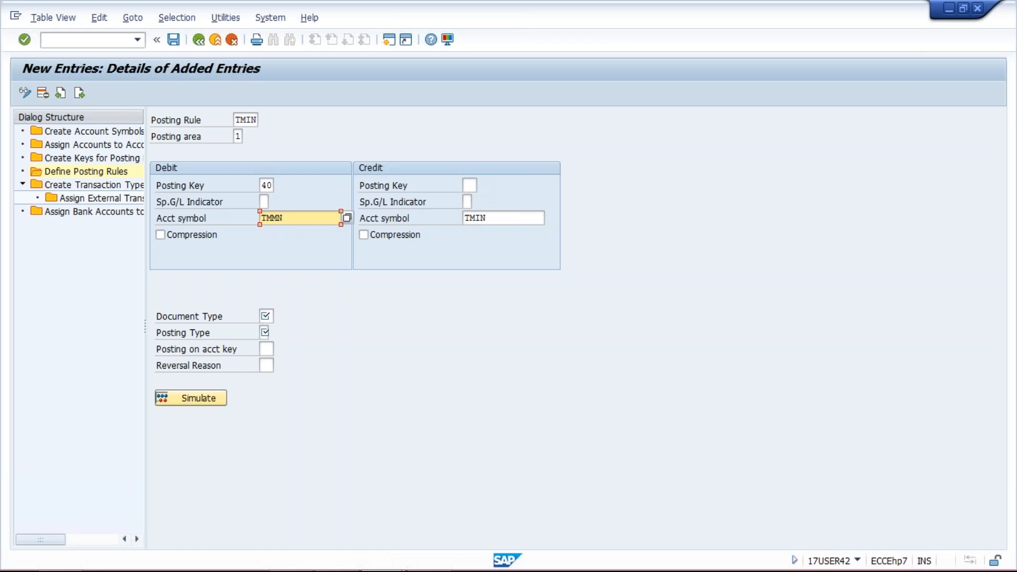
Open the posting keys configuration in a new session and examine the details and reversal posting key of posting key 40
left_click(389, 39)
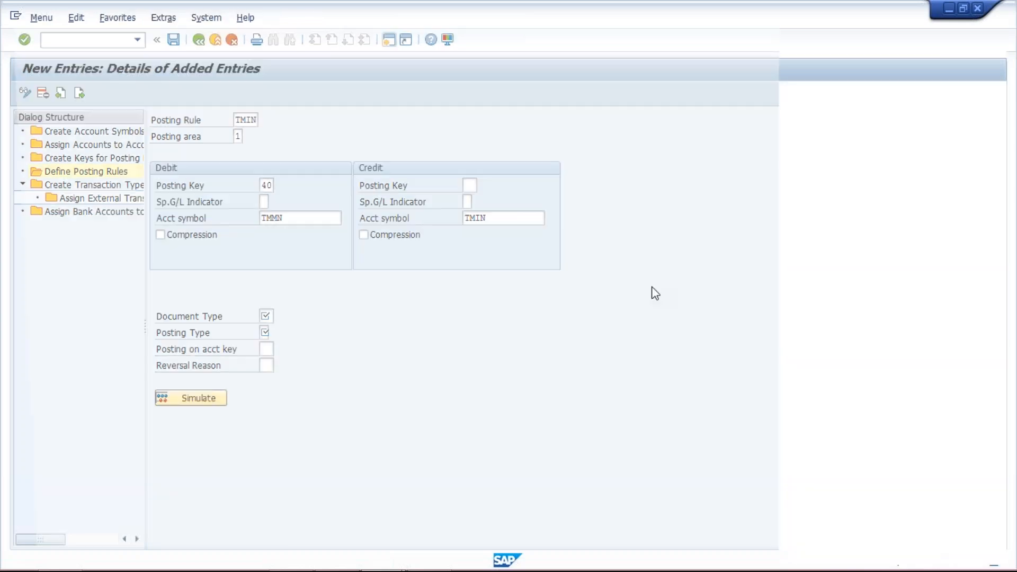
type("OBCN")
key("Return")
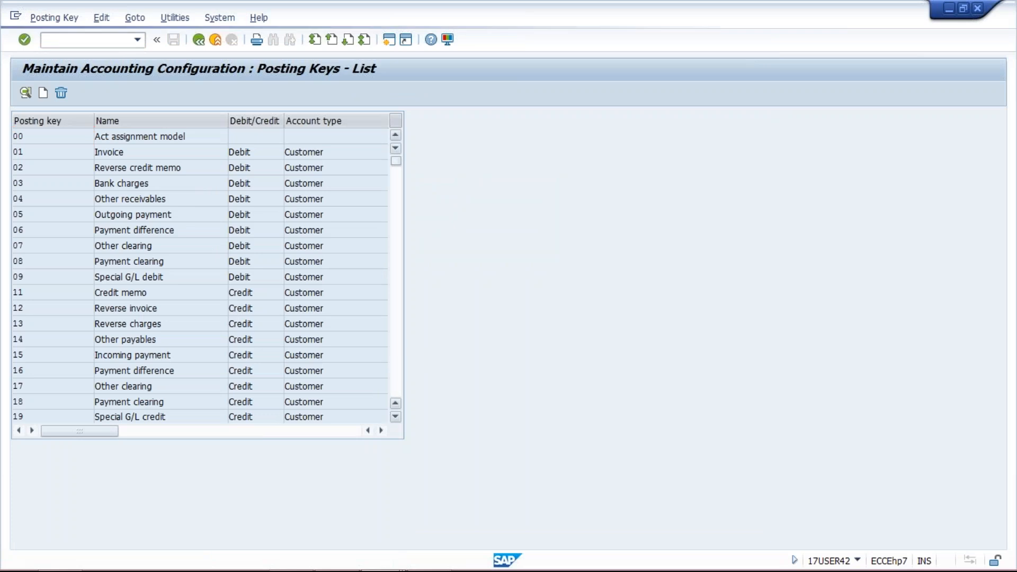
key("Page_Down")
double_click(47, 386)
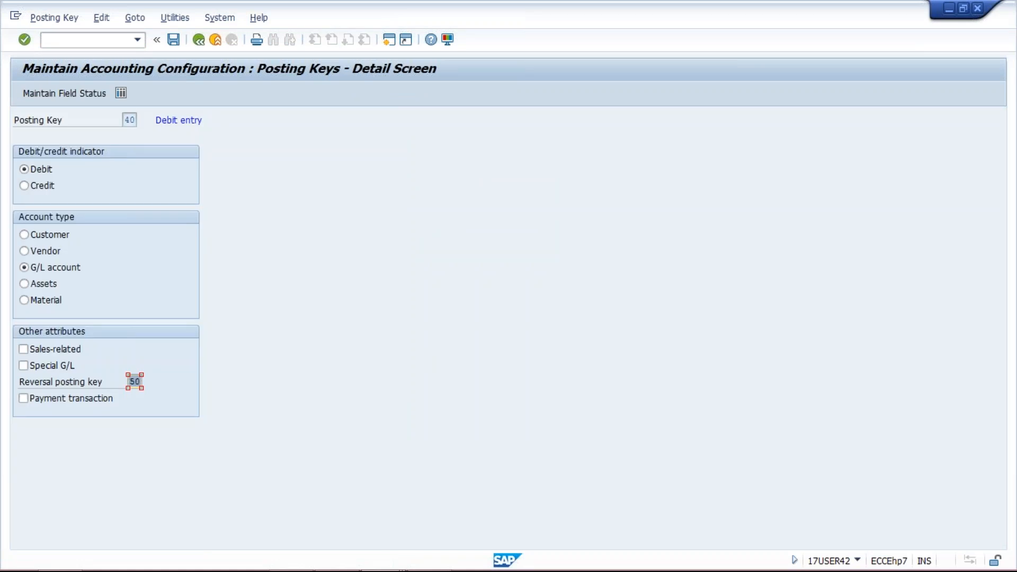
left_click(141, 382)
double_click(140, 120)
left_click(133, 382)
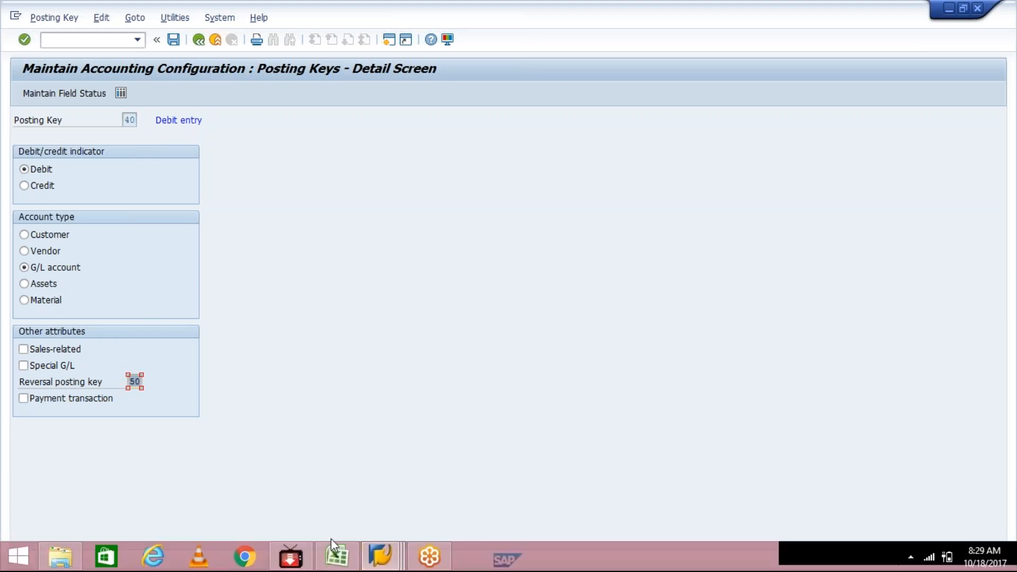
Return to the TMIN posting rule entry and review its debit and credit posting keys and account symbols
left_click(380, 555)
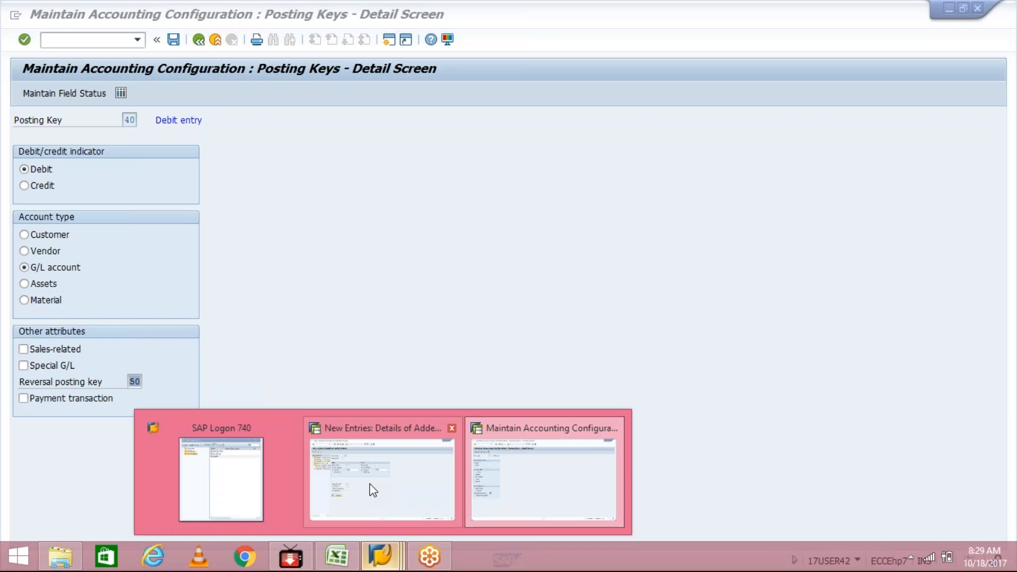
left_click(371, 484)
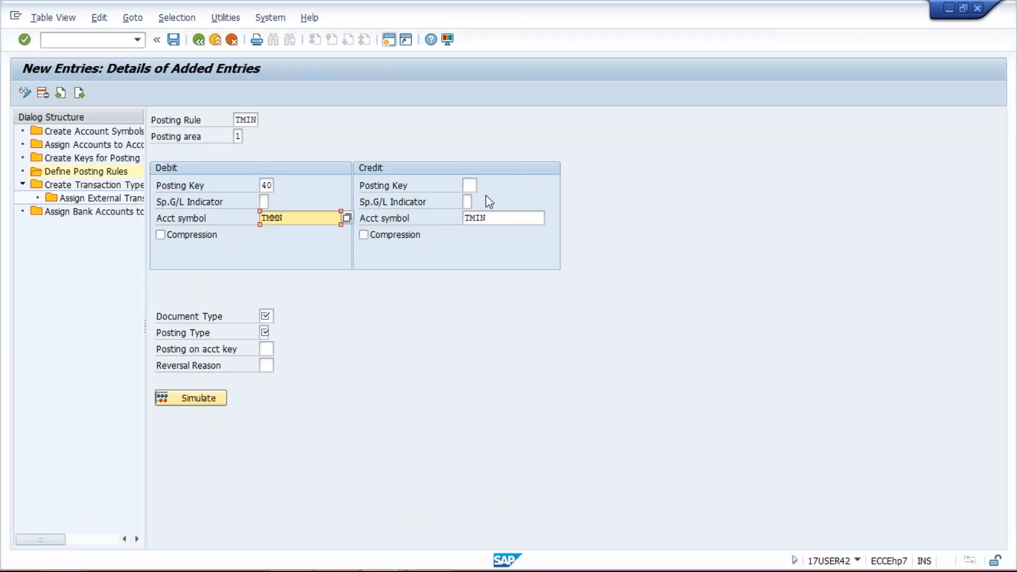
left_click(468, 185)
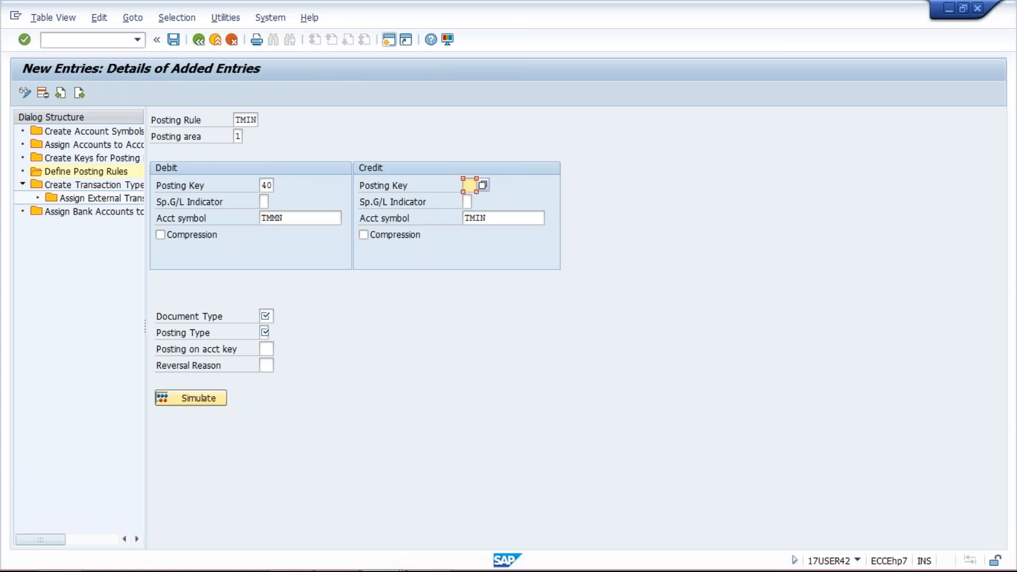
left_click(262, 185)
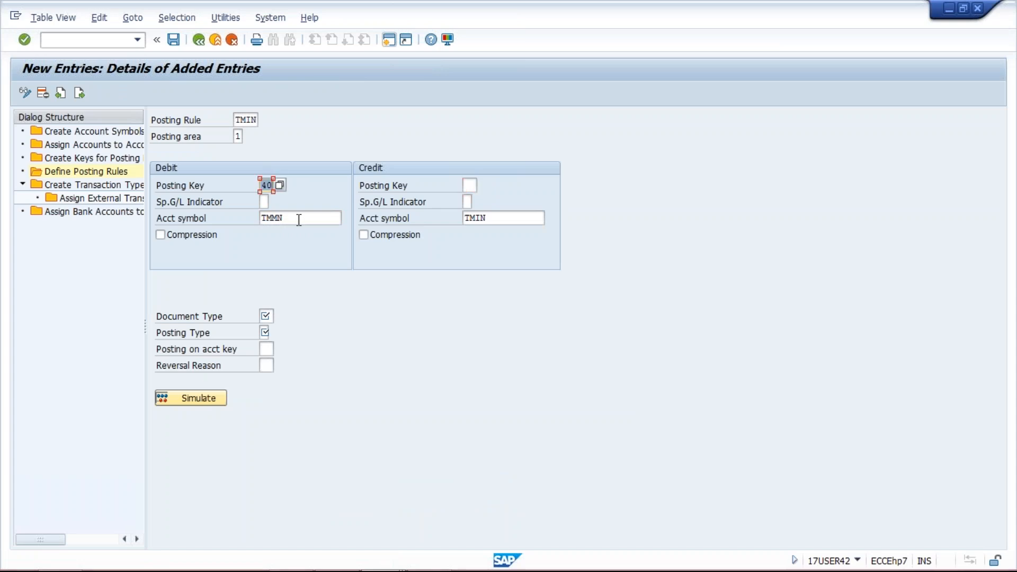
left_click_drag(298, 219, 250, 222)
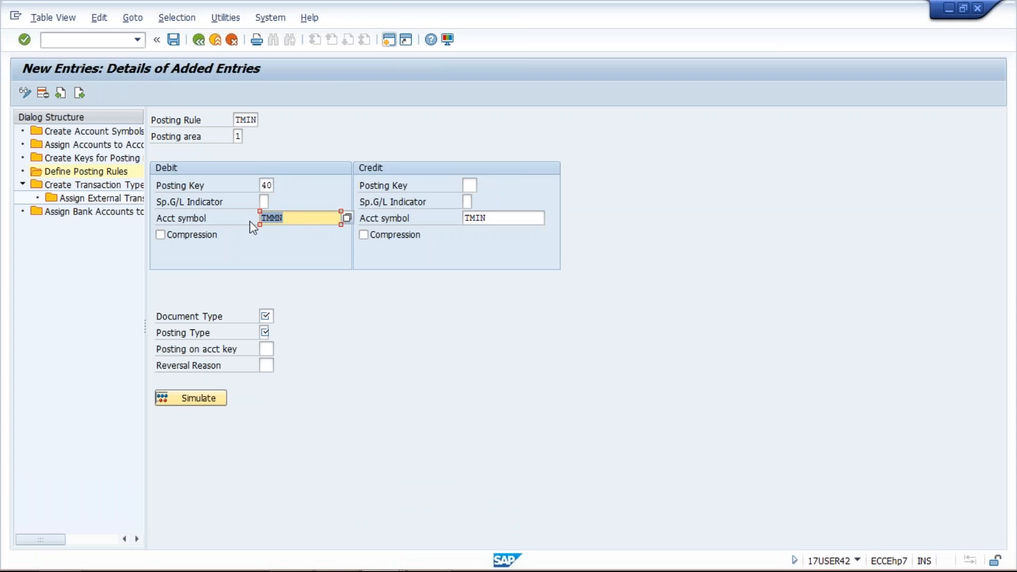
left_click(505, 218)
left_click_drag(506, 218, 457, 219)
left_click(470, 184)
left_click(272, 185)
double_click(279, 185)
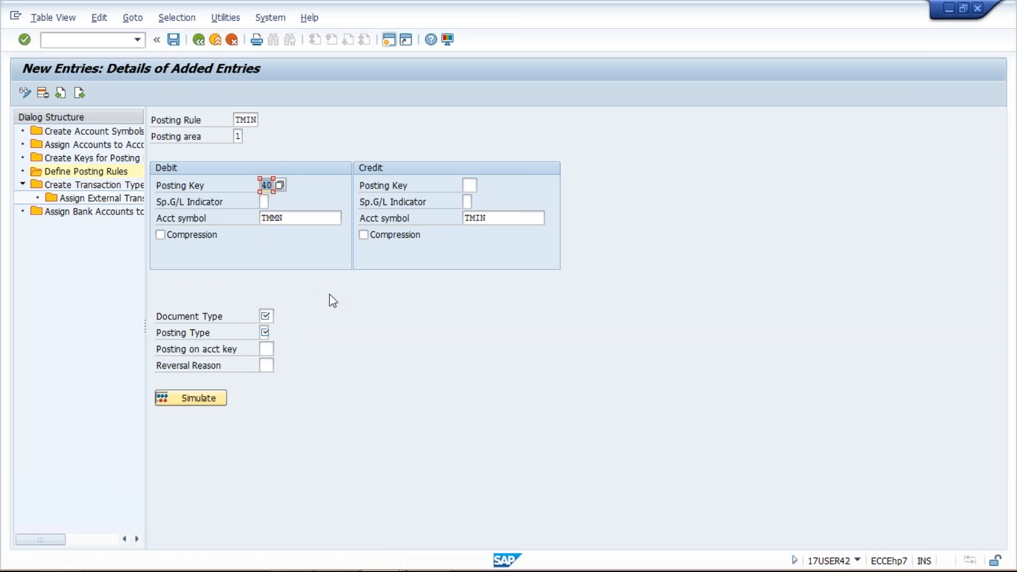
Set the document type of posting rule TMIN to SA and open the posting type choices, highlighting Clear credit G/L act
left_click(265, 316)
type("SA")
left_click(265, 333)
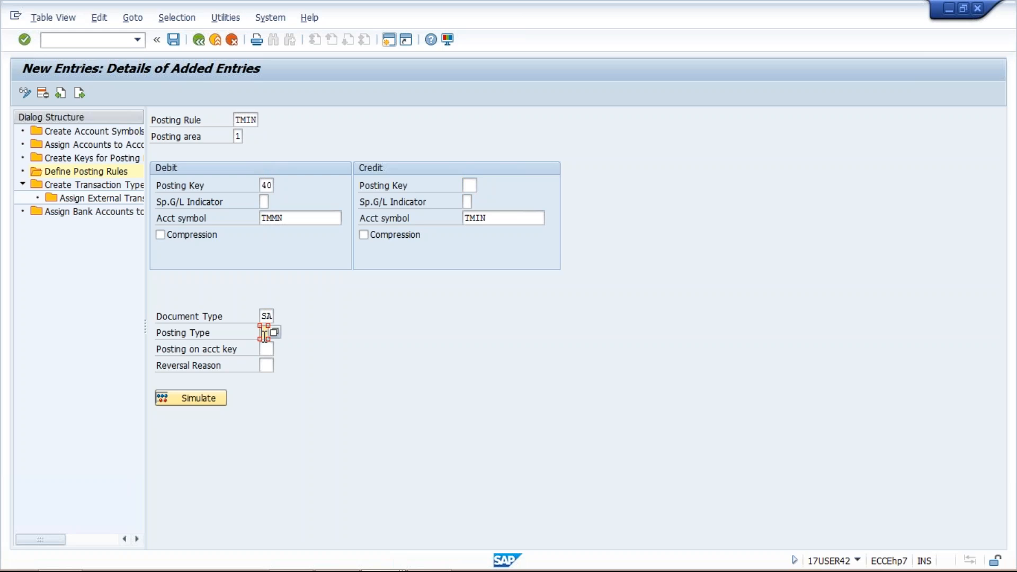
mouse_move(398, 568)
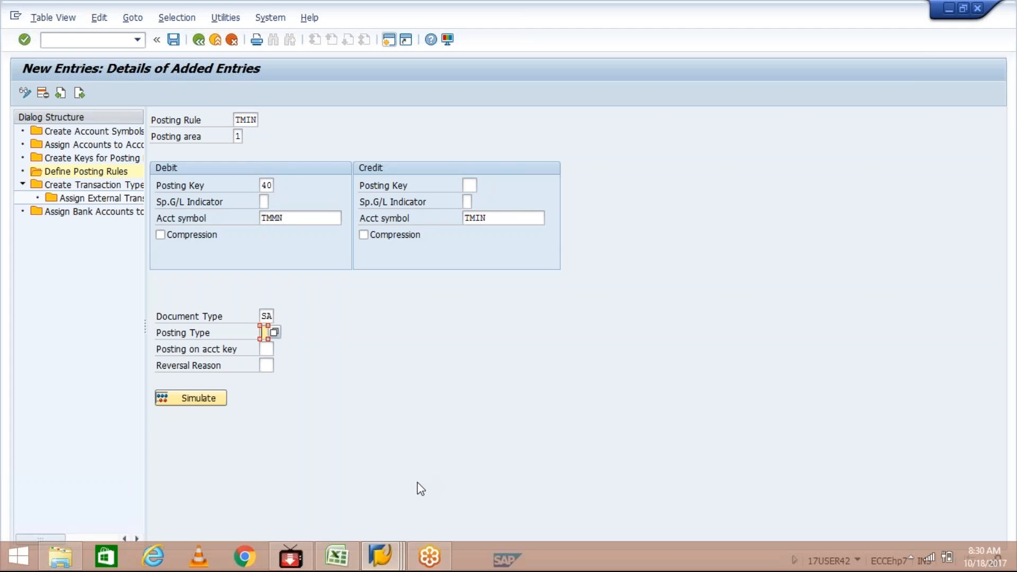
left_click(275, 335)
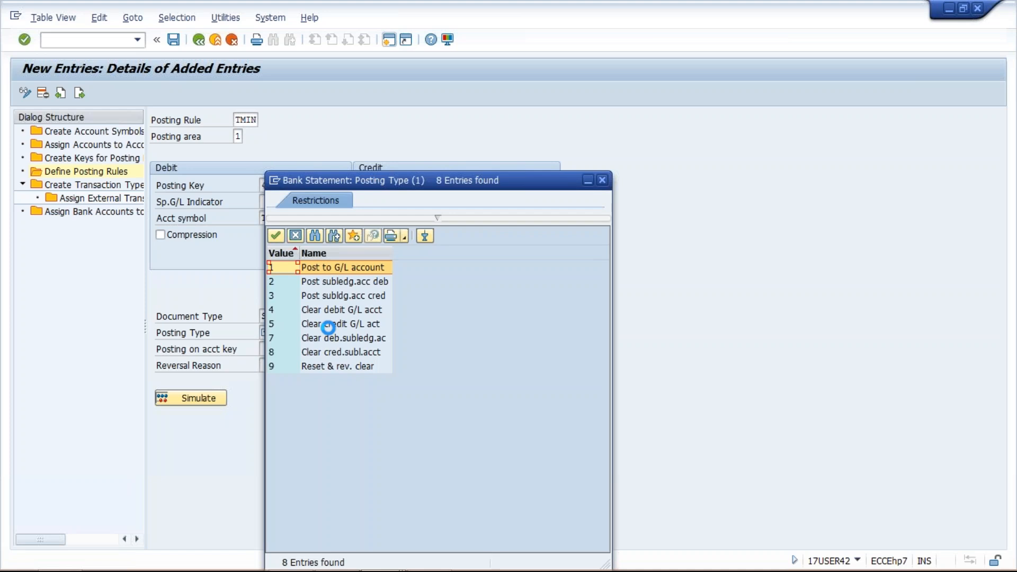
left_click(366, 328)
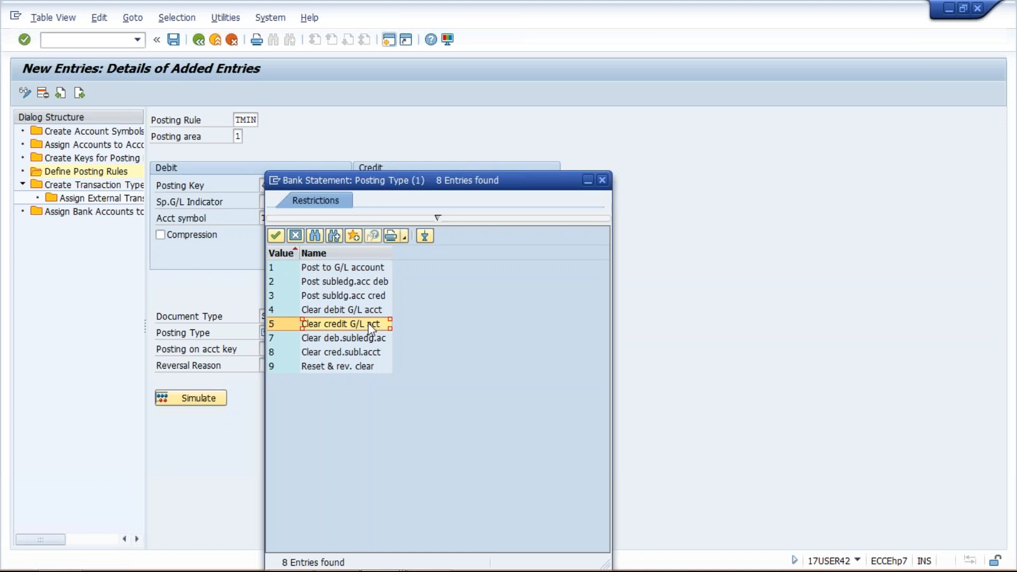
left_click_drag(448, 187, 490, 255)
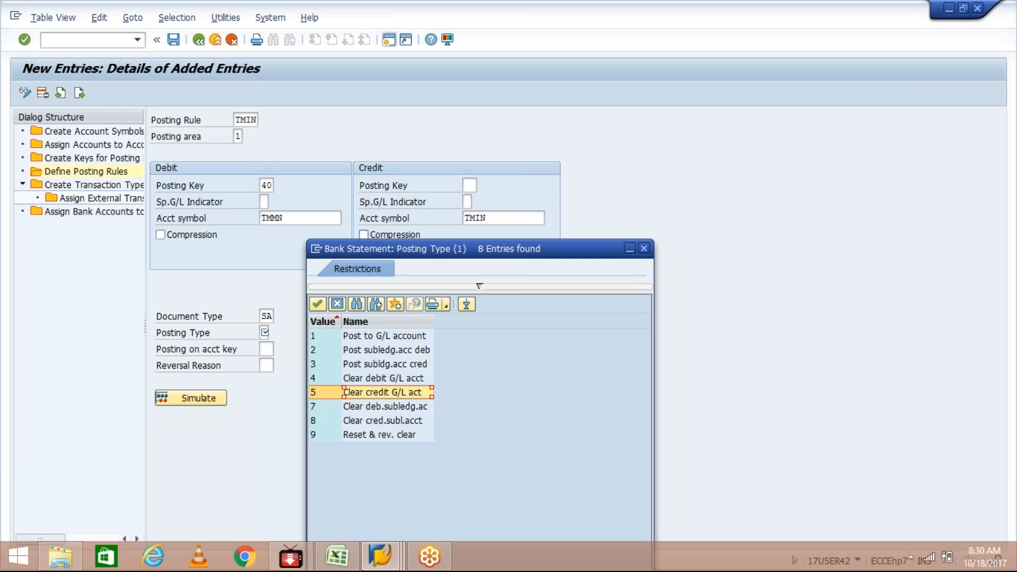
Switch to the Class workbook in Excel and review the debit and credit lines for the bank GL and customer accounts
left_click(353, 565)
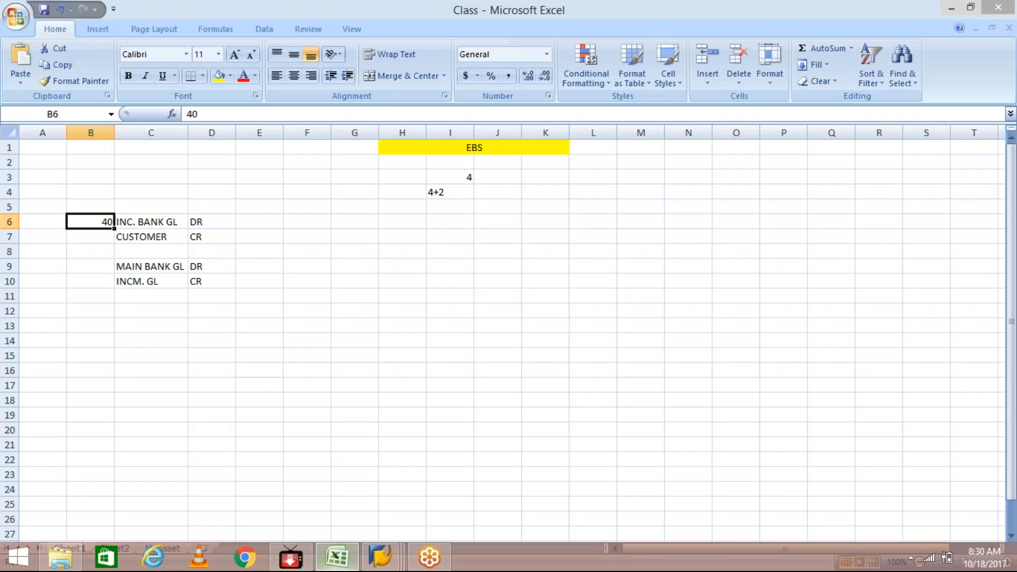
left_click(173, 224)
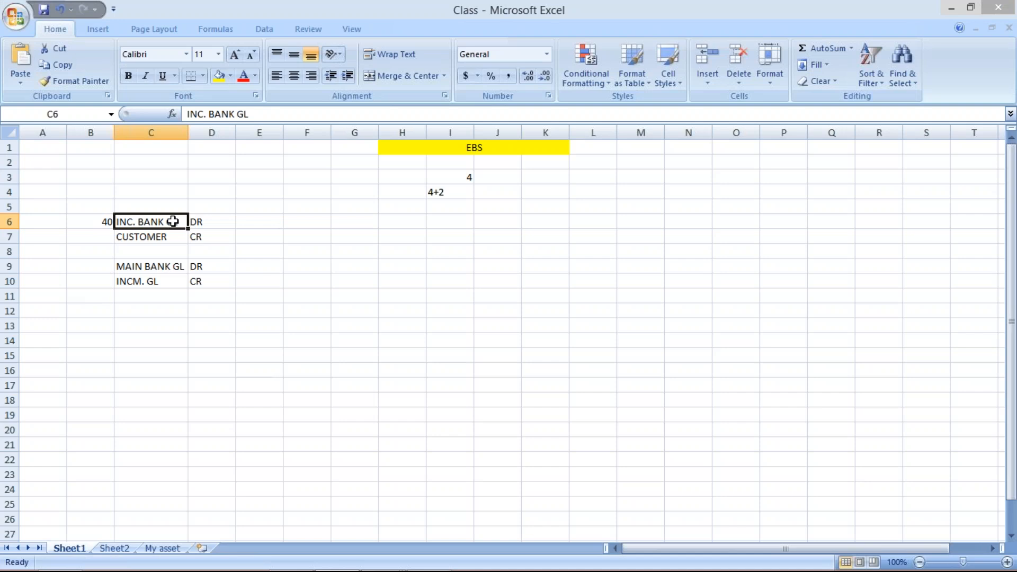
left_click(166, 267)
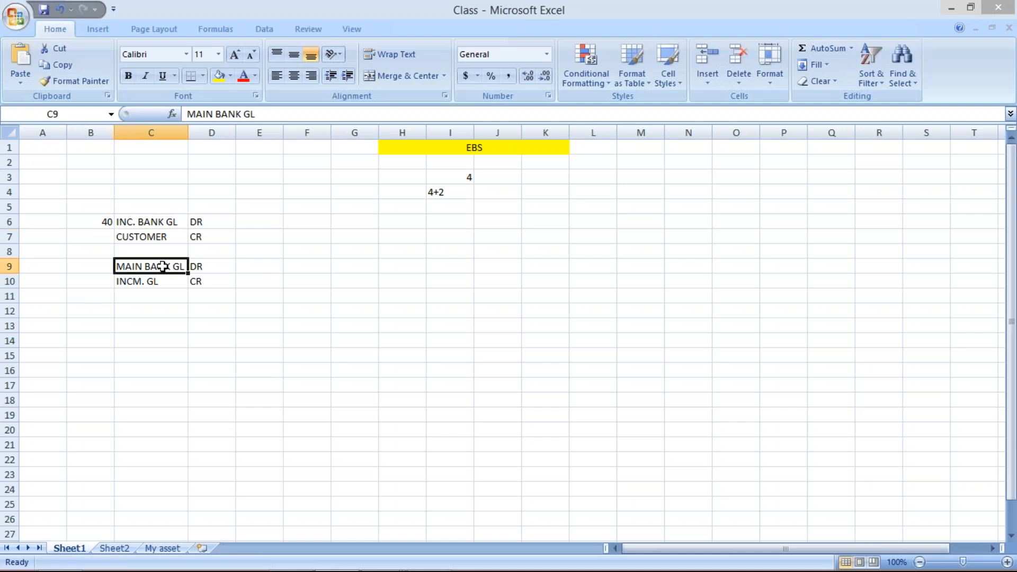
left_click(147, 238)
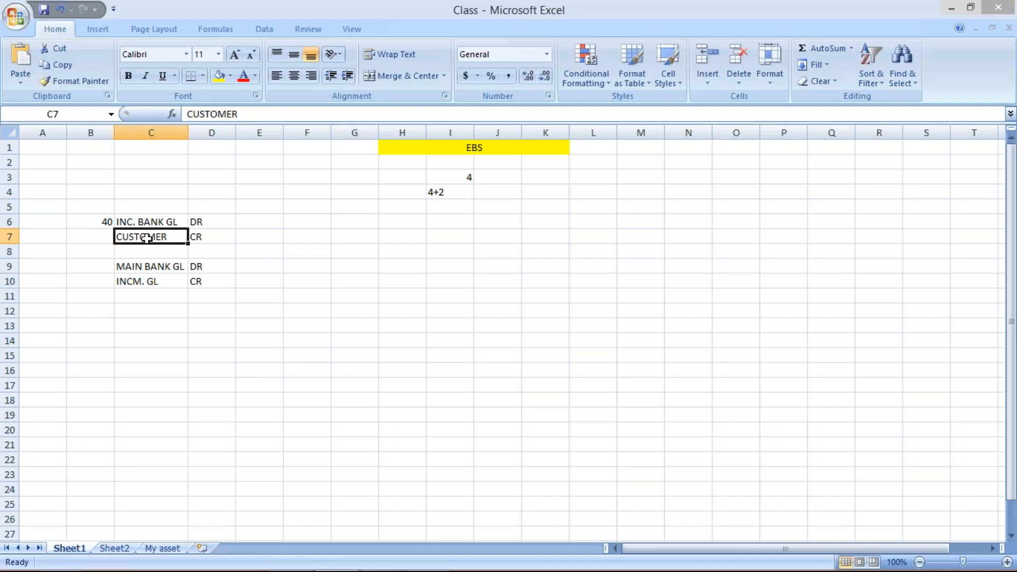
left_click(159, 269)
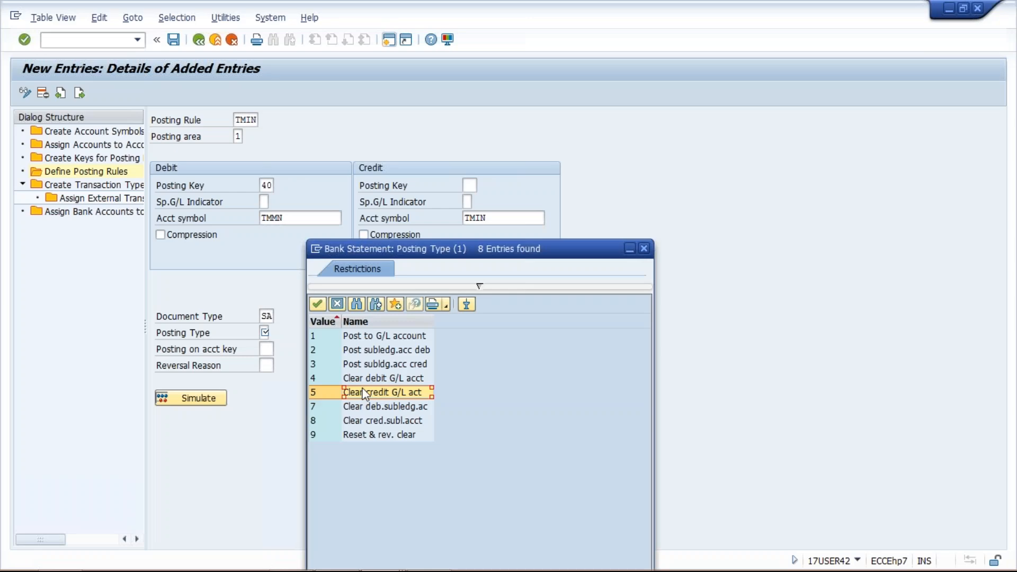
Return to SAP and set the posting type of posting rule TMIN to 5, Clear credit G/L act
double_click(339, 394)
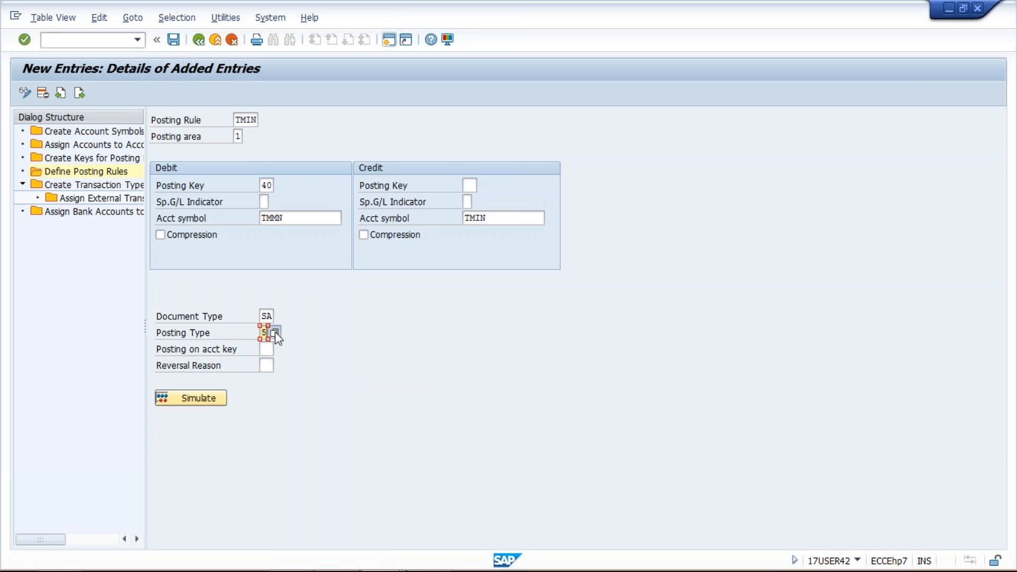
left_click(275, 332)
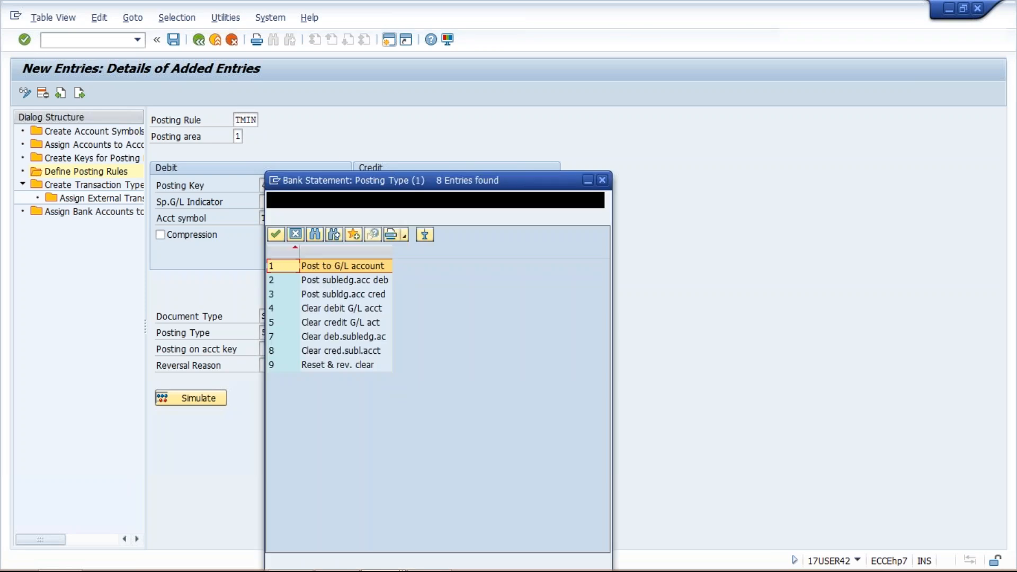
left_click_drag(302, 180, 461, 248)
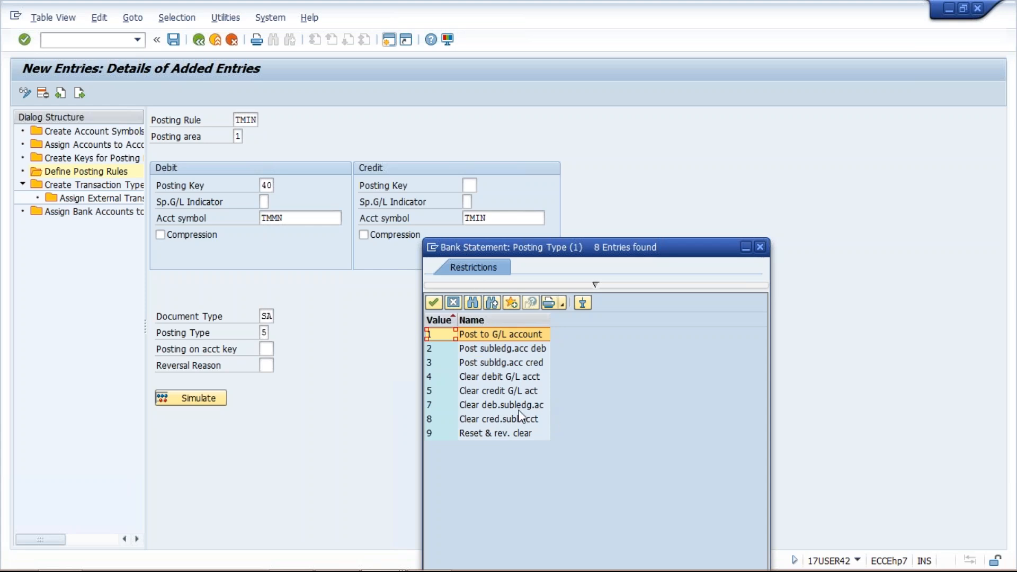
left_click(494, 392)
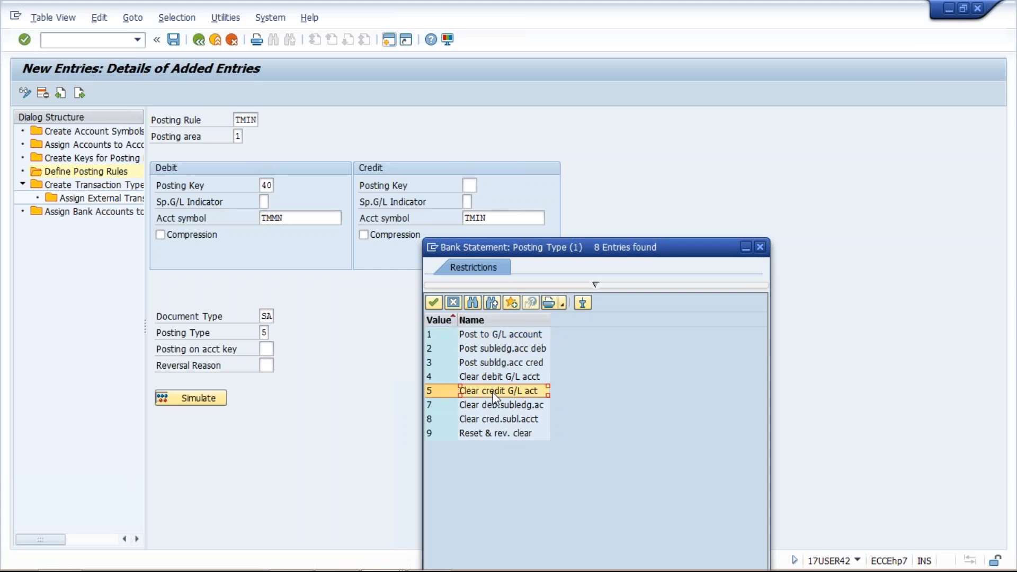
double_click(494, 395)
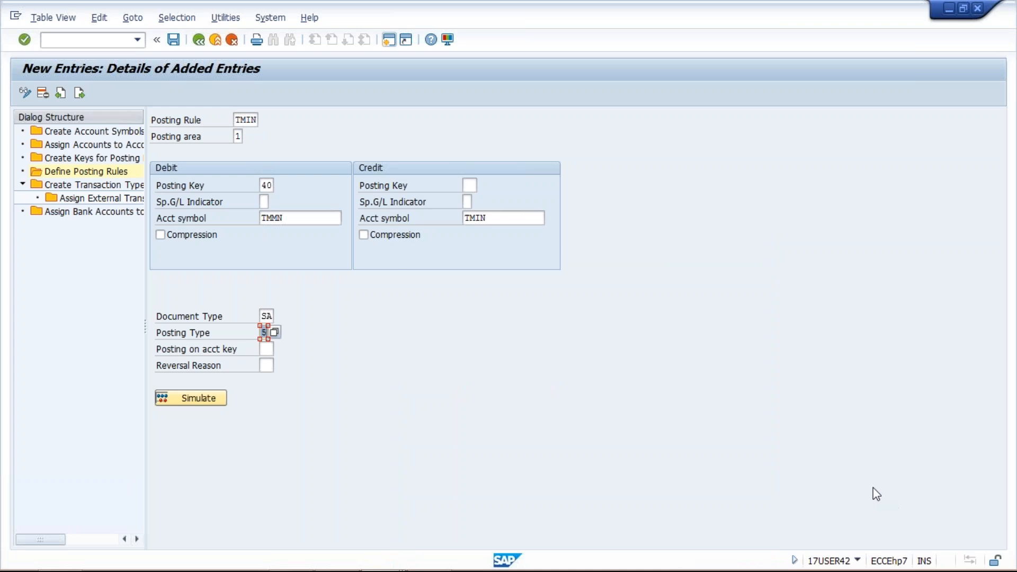
Save posting rule TMIN under the proposed customizing request
left_click(603, 435)
left_click(174, 45)
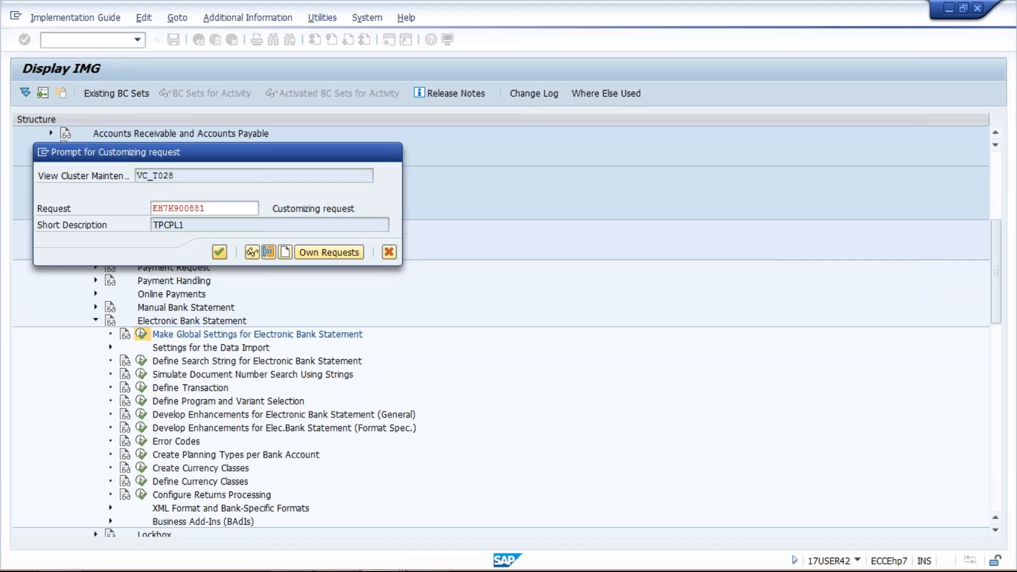
key("Return")
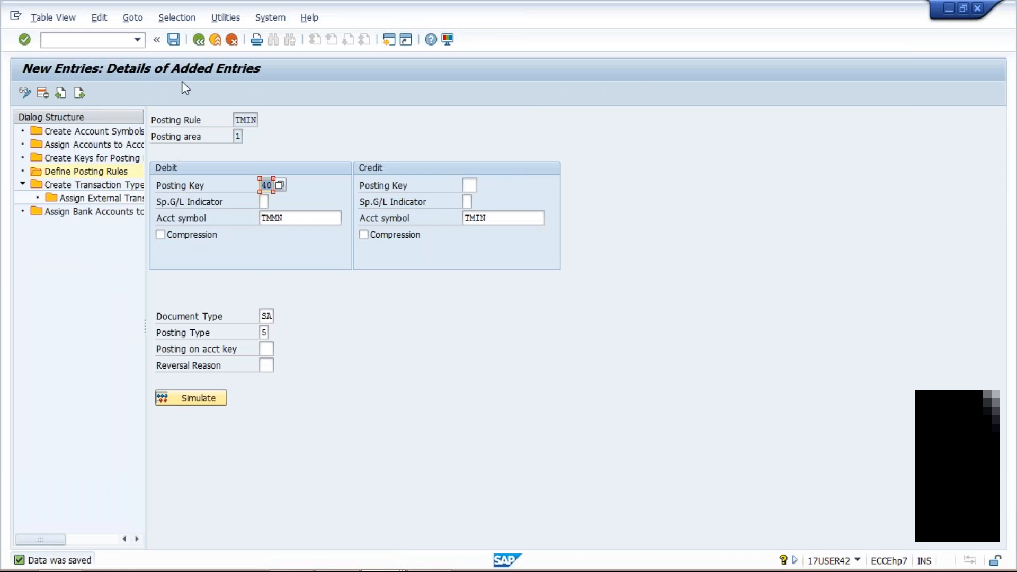
Return to the posting rules overview and start a new entry for posting rule TMOT in posting area 1
left_click(199, 40)
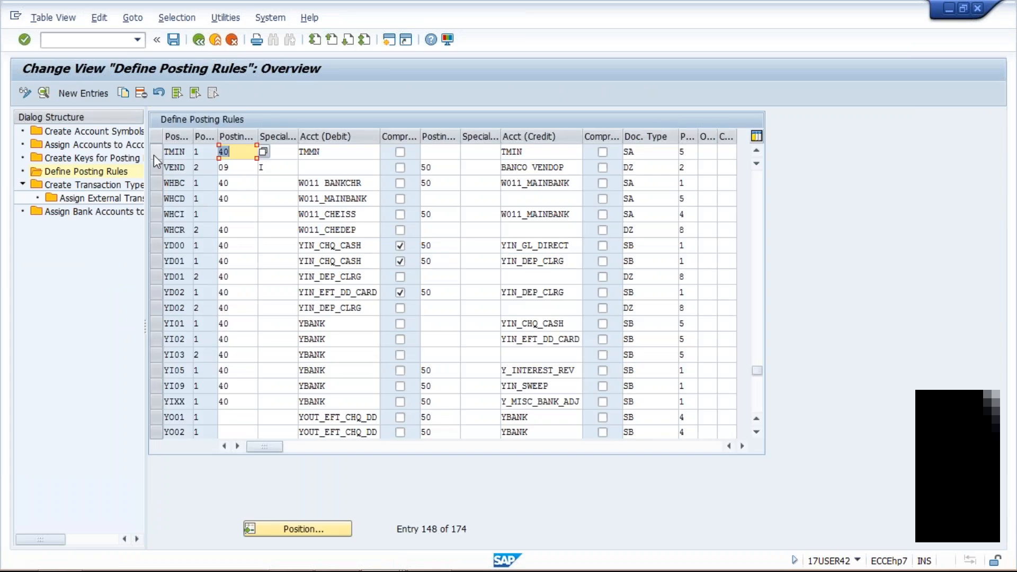
left_click(83, 93)
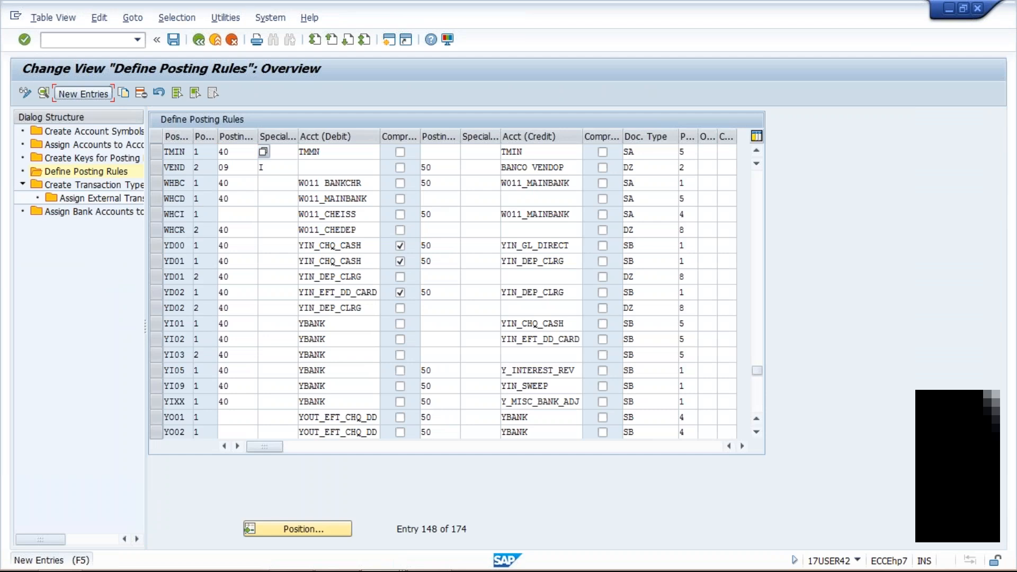
type("TM0")
type("TMOT")
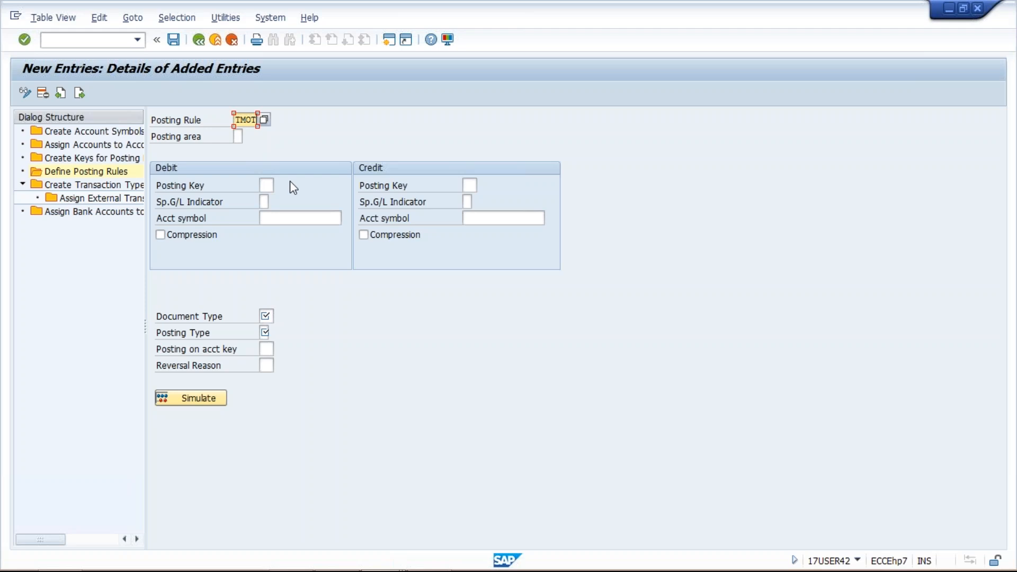
left_click(238, 137)
type("1")
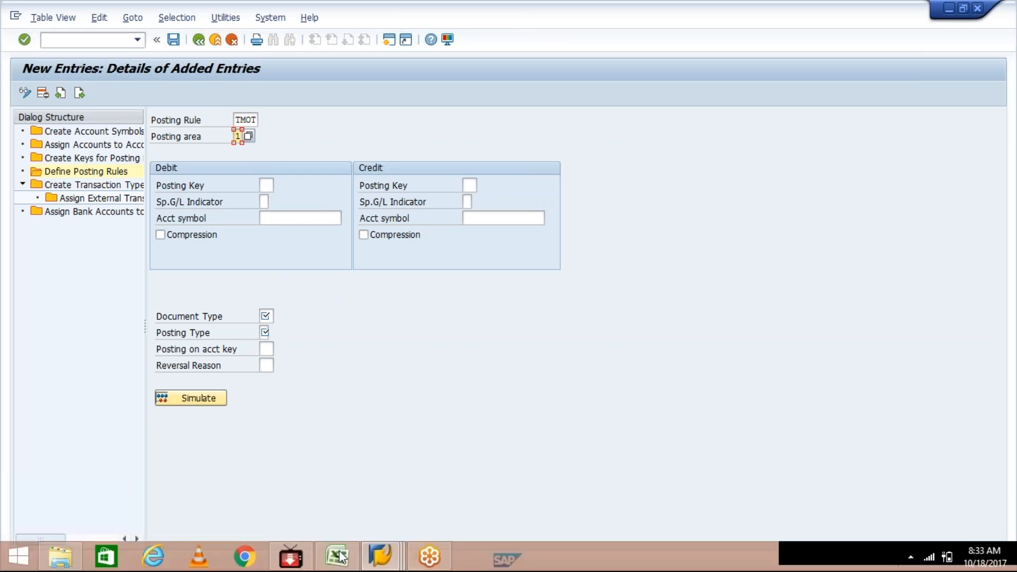
In the Excel workbook, enter VENDOR as DR in C12:D12 and OUTG. as CR in C13:D13
left_click(341, 556)
left_click(138, 315)
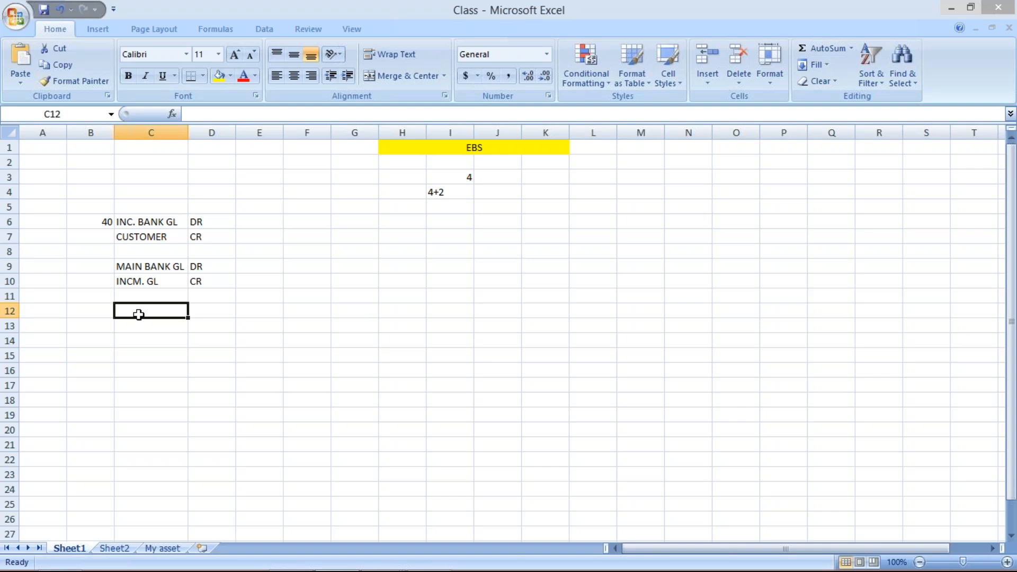
type("VENDOR")
key("Tab")
type("DR")
key("Return")
type("OUTG.")
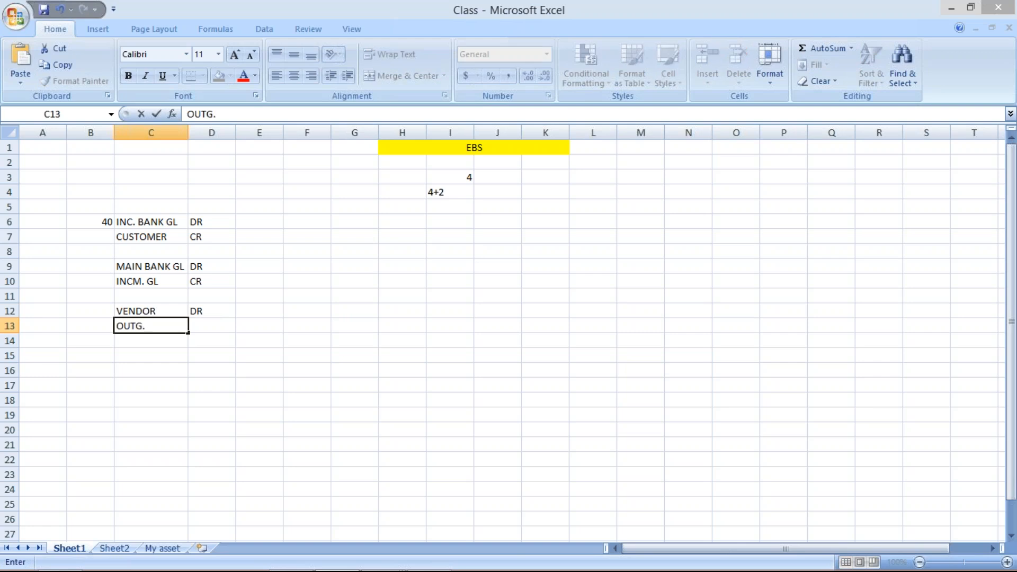
key("Tab")
type("CR")
key("Return")
key("Return")
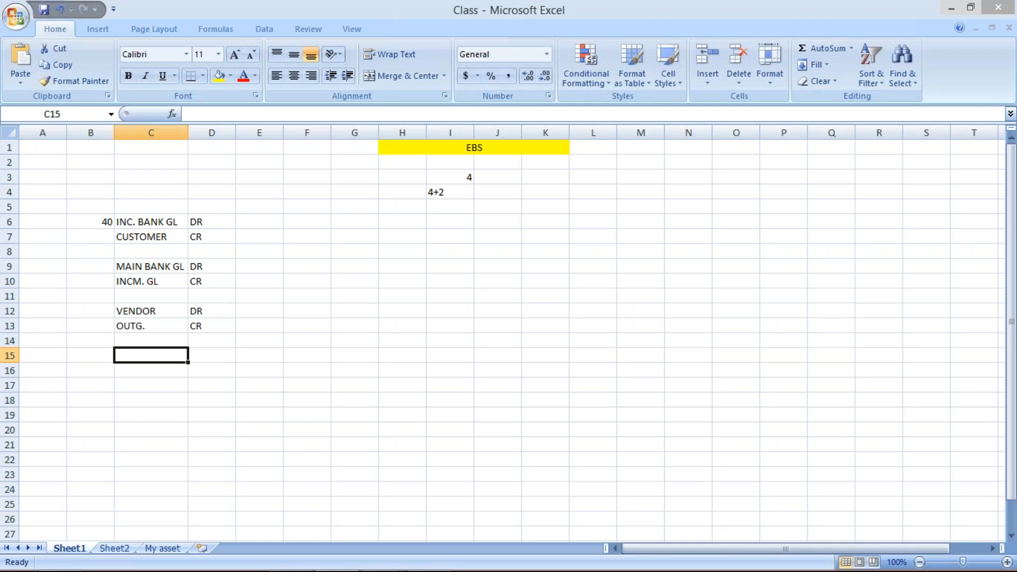
Enter the clearing entry OUTG as DR in C15:D15 and MAIN as CR. in C16:D16
type("OUTG")
key("Tab")
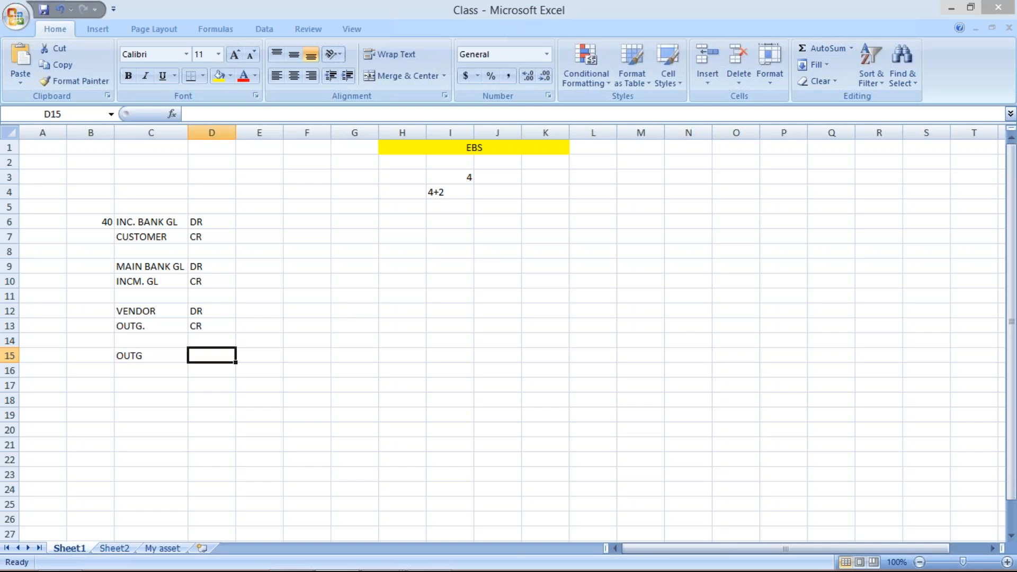
type("DR")
key("Return")
type("MAIN")
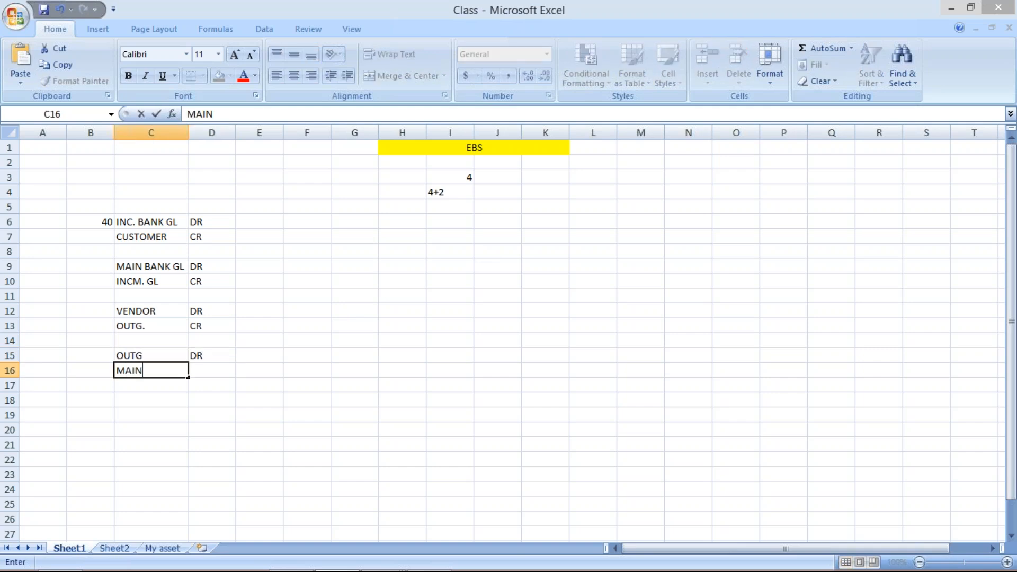
key("Tab")
type("CR.")
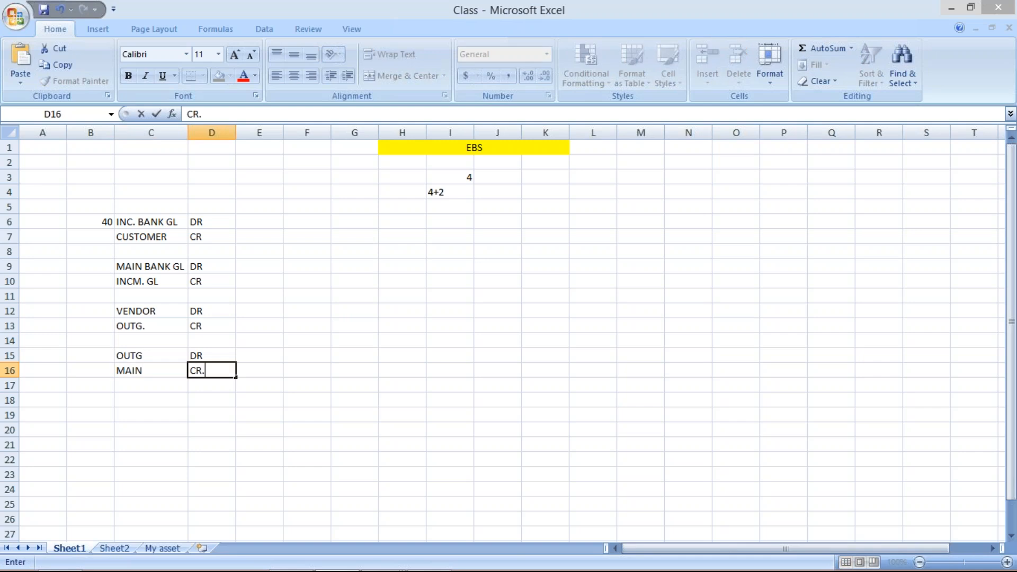
key("Return")
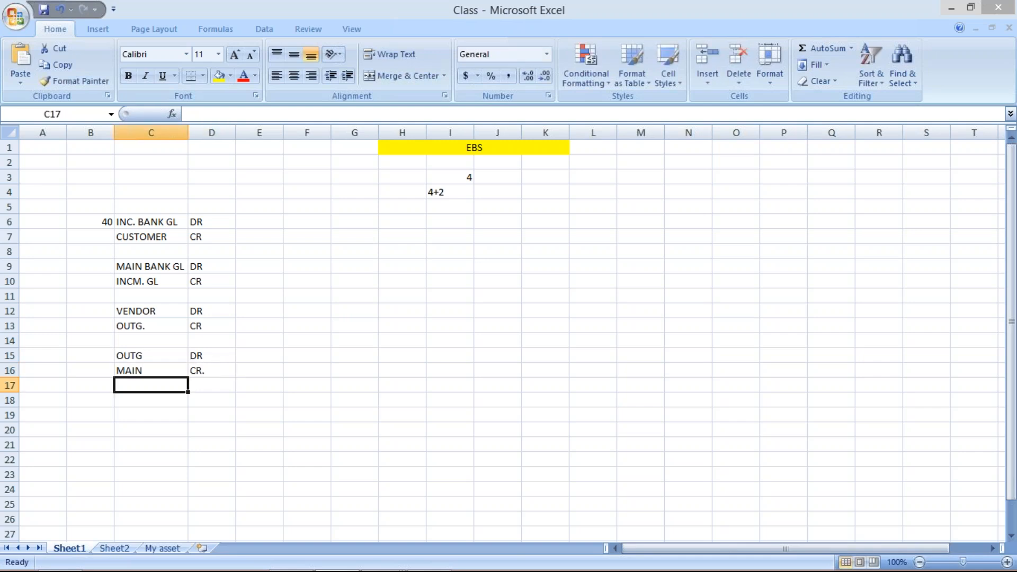
Return to SAP and set the debit account symbol of posting rule TMOT to TMOT
key("alt+Tab")
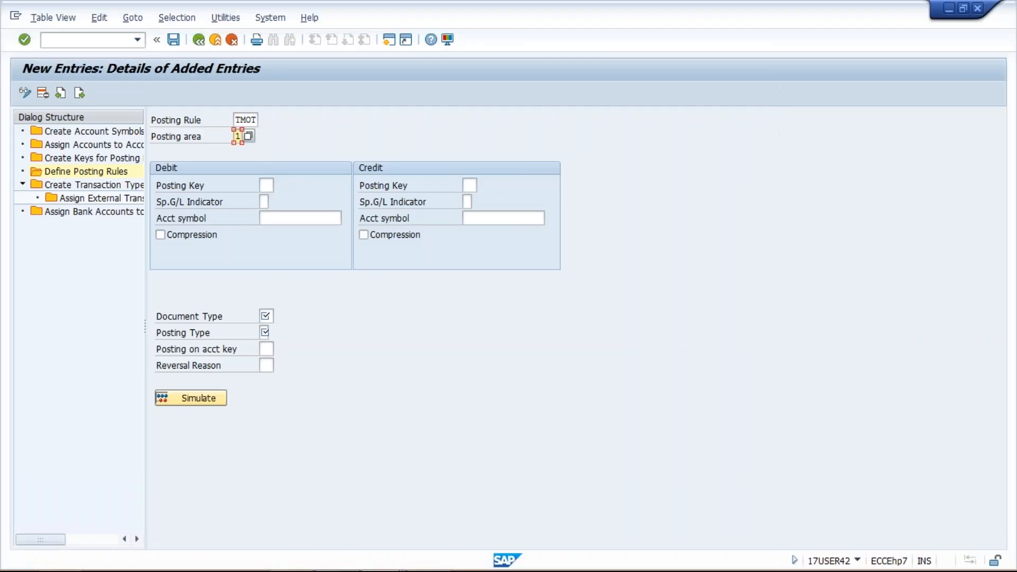
left_click(296, 218)
type("TM")
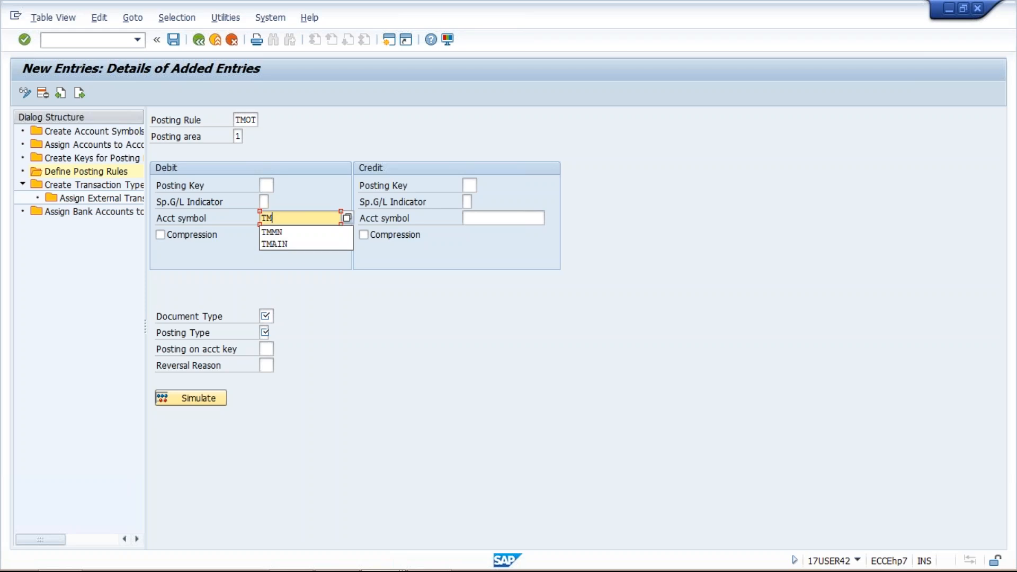
type("OT")
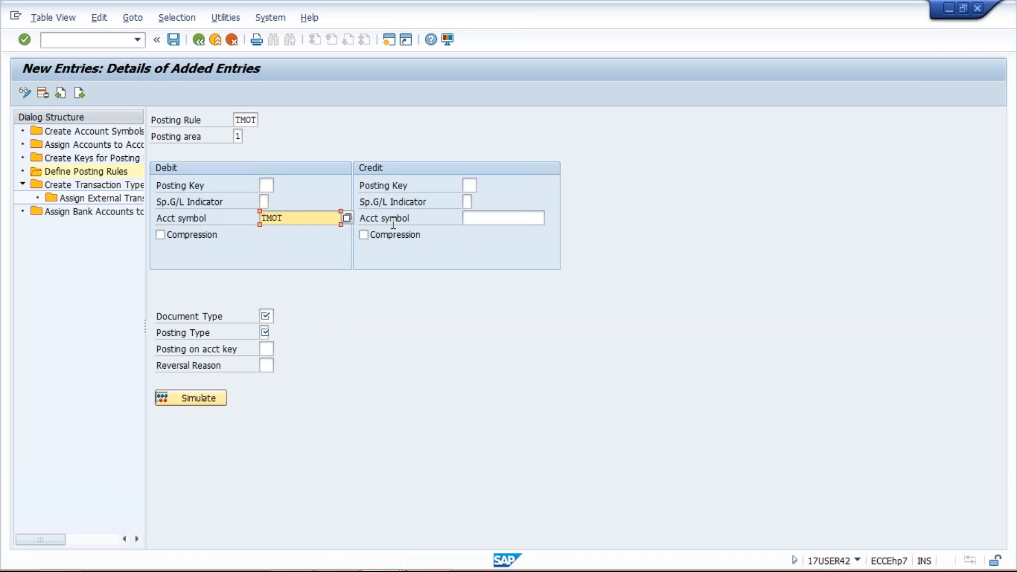
Set the credit side of posting rule TMOT to account symbol TMMN with posting key 50
left_click(495, 221)
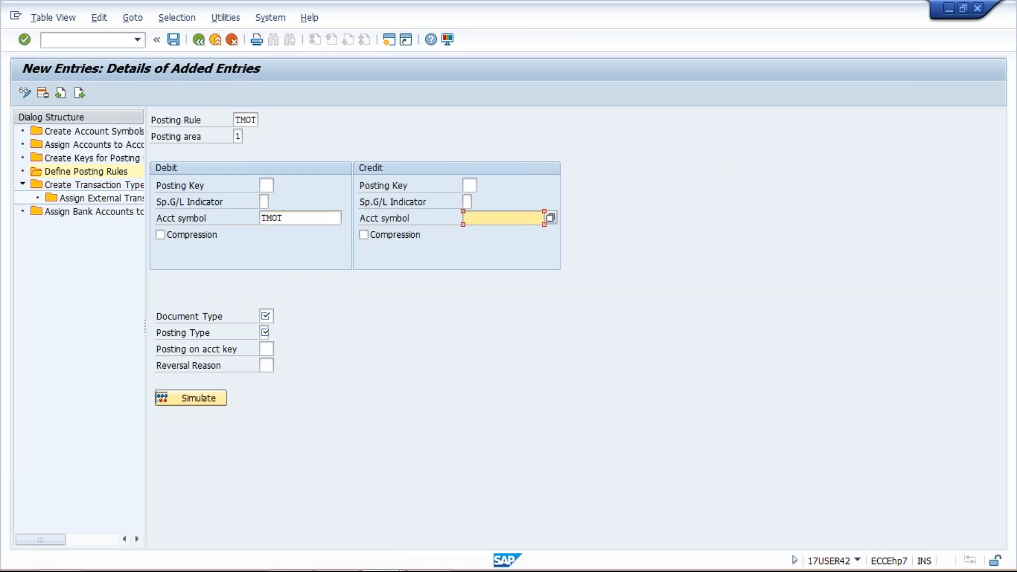
type("TM")
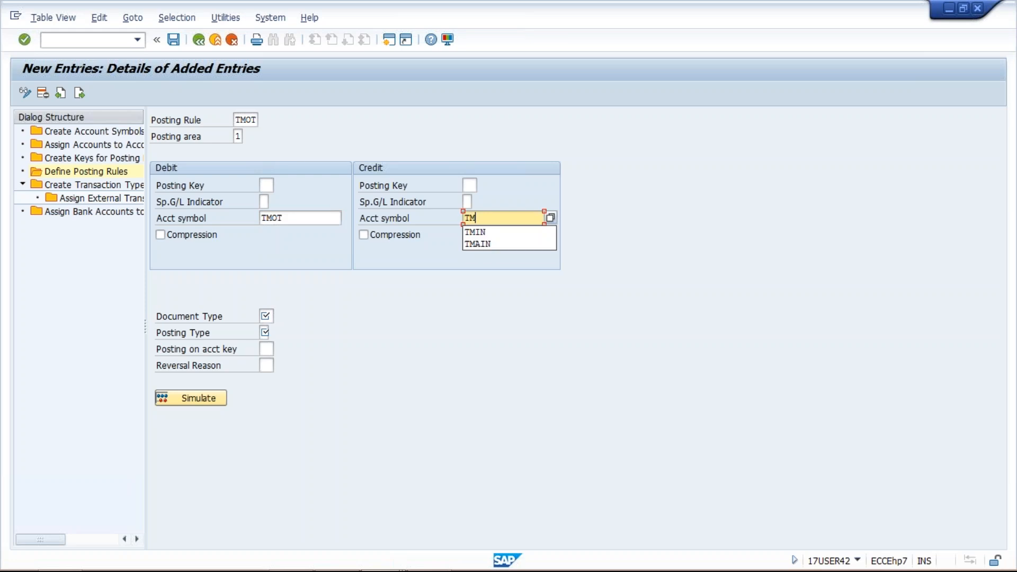
type("MN")
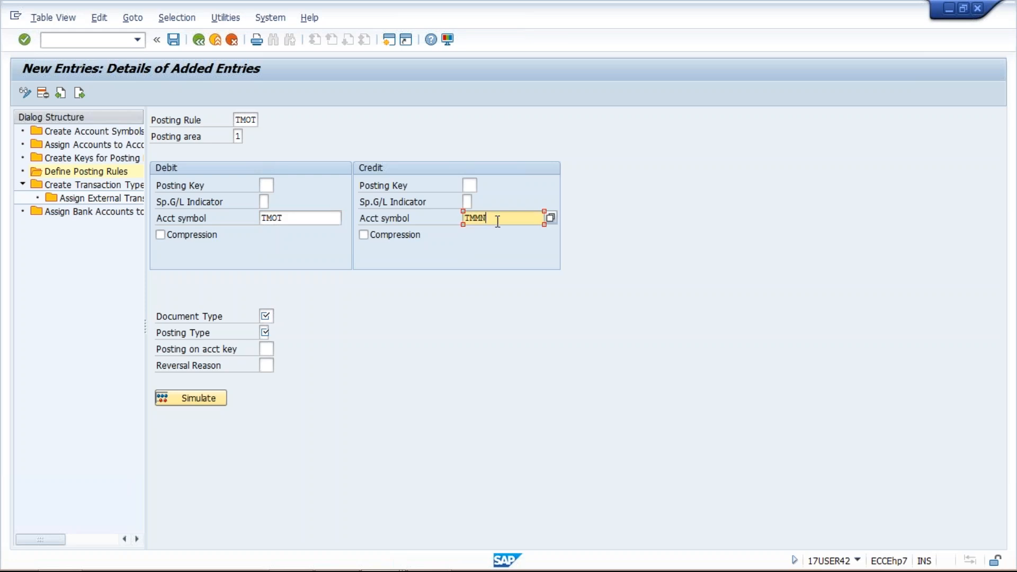
left_click(468, 184)
type("50")
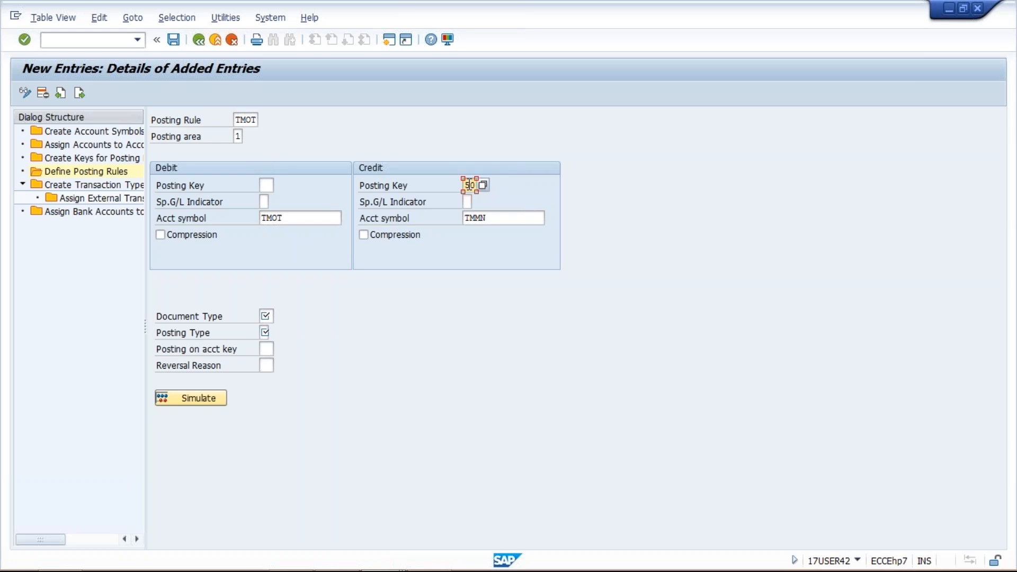
Switch to the posting keys session and open the details of posting key 50 to examine its attributes and reversal posting key
left_click(487, 218)
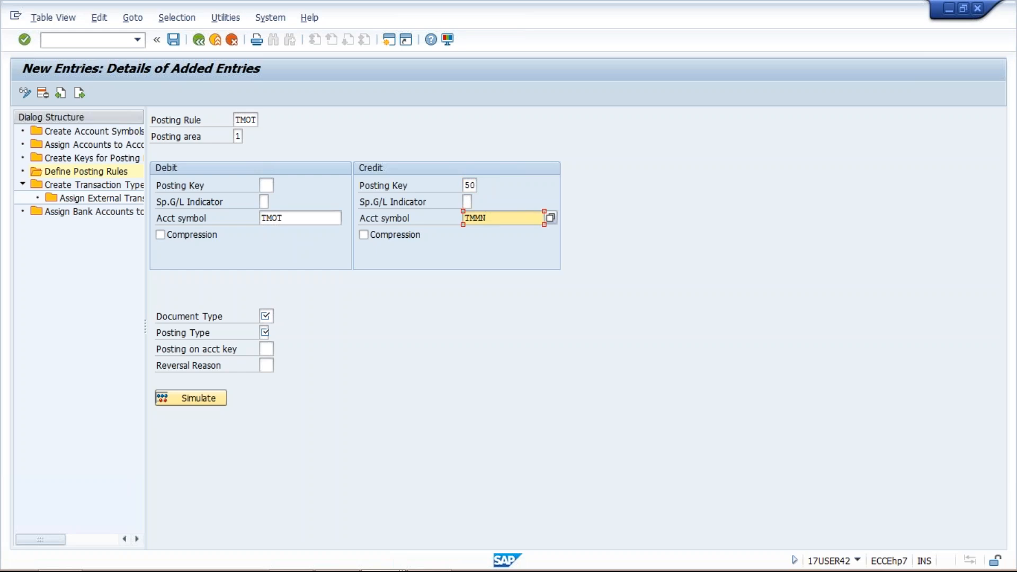
left_click(264, 187)
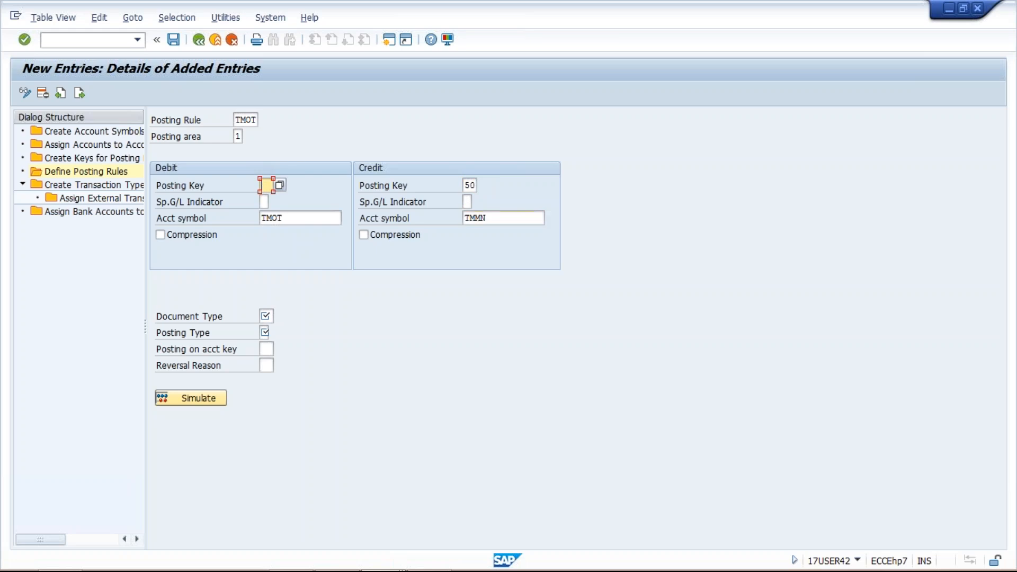
mouse_move(339, 569)
left_click(395, 563)
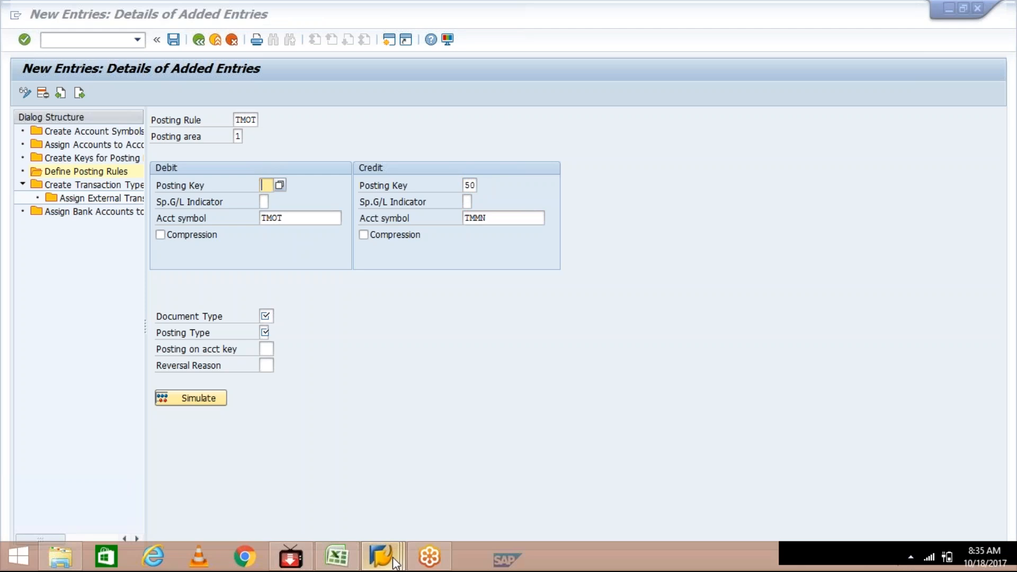
left_click(548, 476)
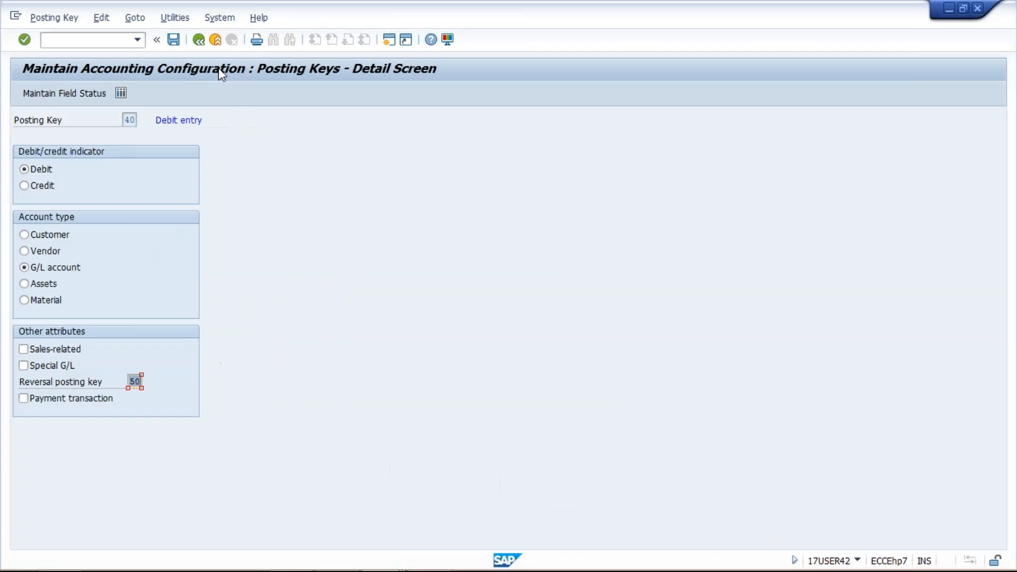
left_click(200, 42)
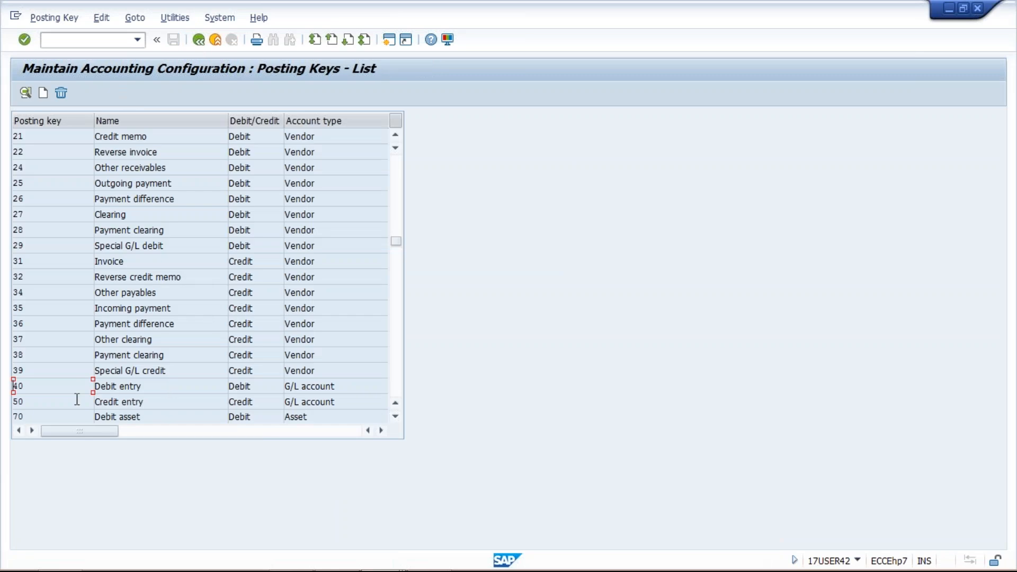
double_click(227, 401)
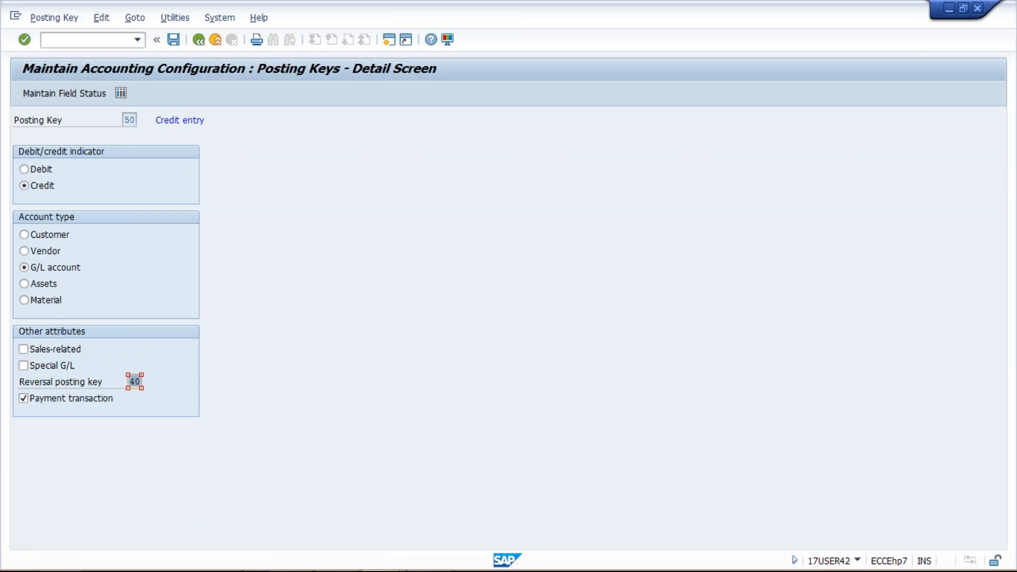
Return to the TMOT posting rule entry and check its credit posting key and account symbol
mouse_move(460, 545)
left_click(397, 557)
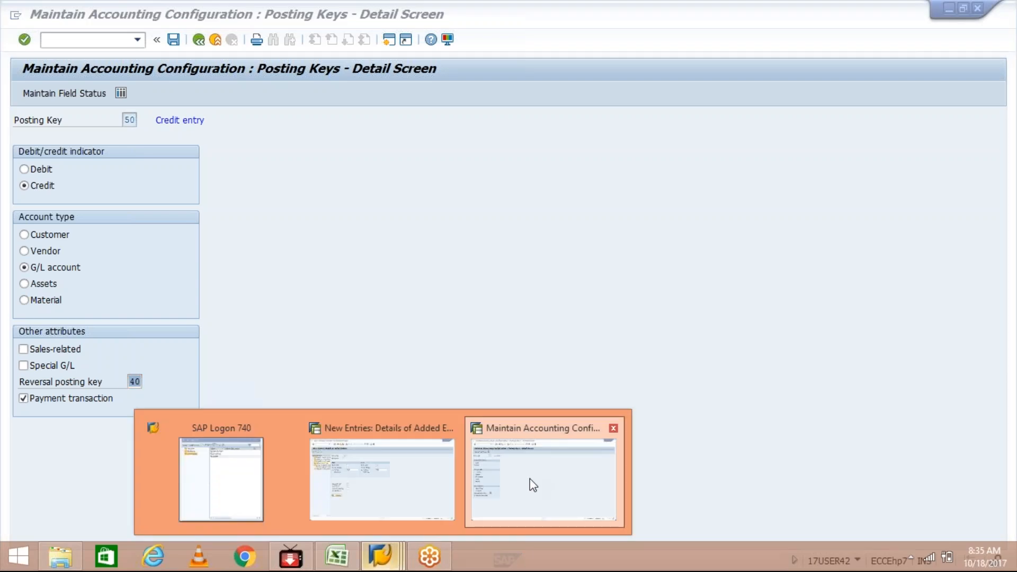
left_click(417, 484)
left_click(267, 185)
left_click(482, 218)
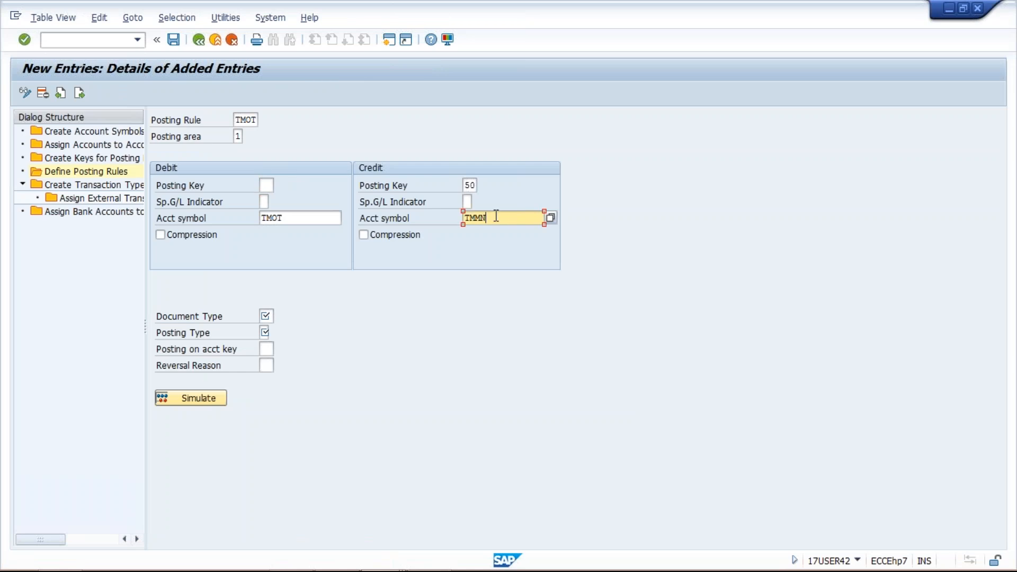
left_click_drag(497, 216, 464, 217)
left_click_drag(465, 186, 485, 185)
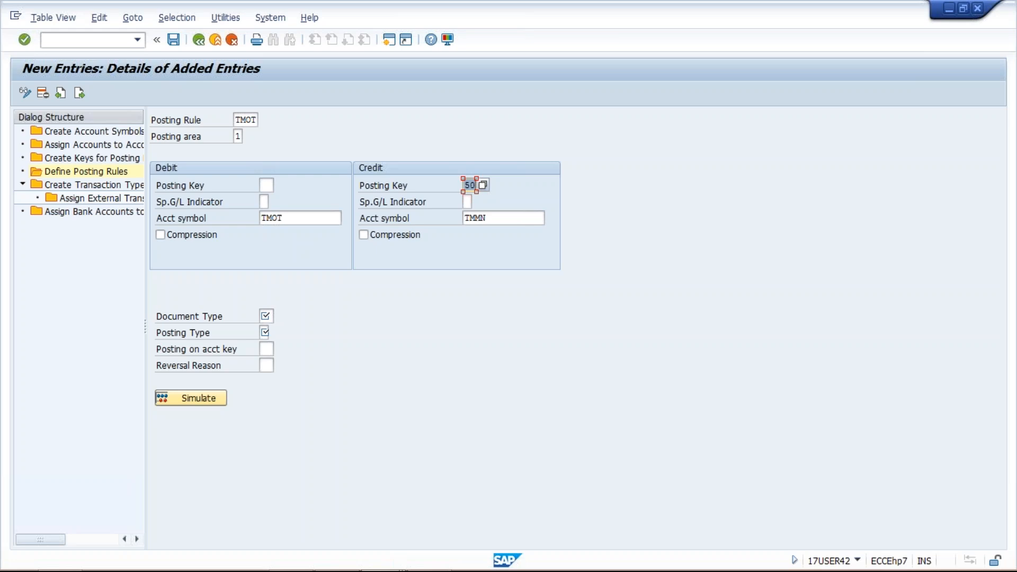
left_click(510, 219)
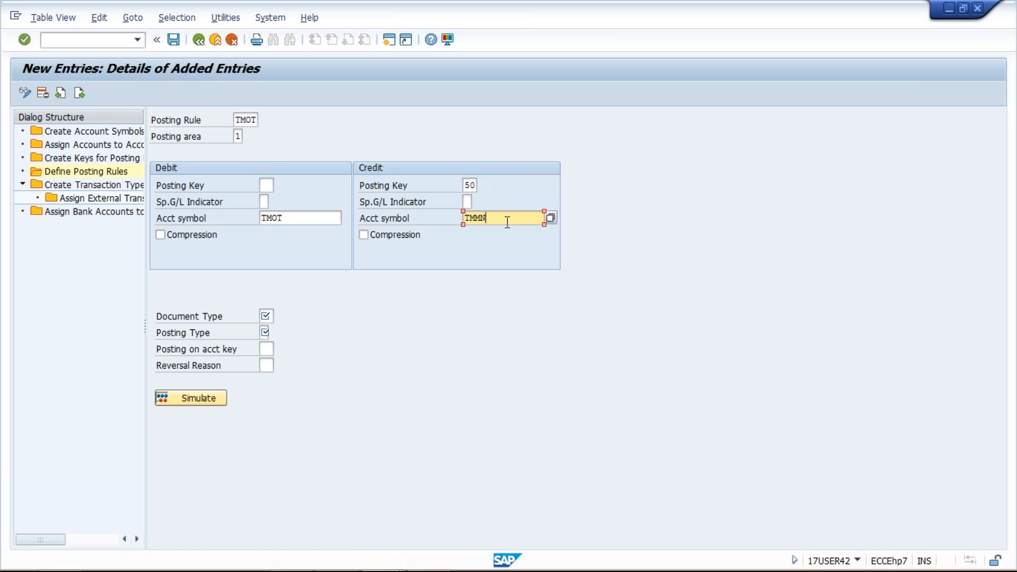
Set the document type of posting rule TMOT to SA and its posting type to 4, Clear debit G/L acct
left_click(266, 317)
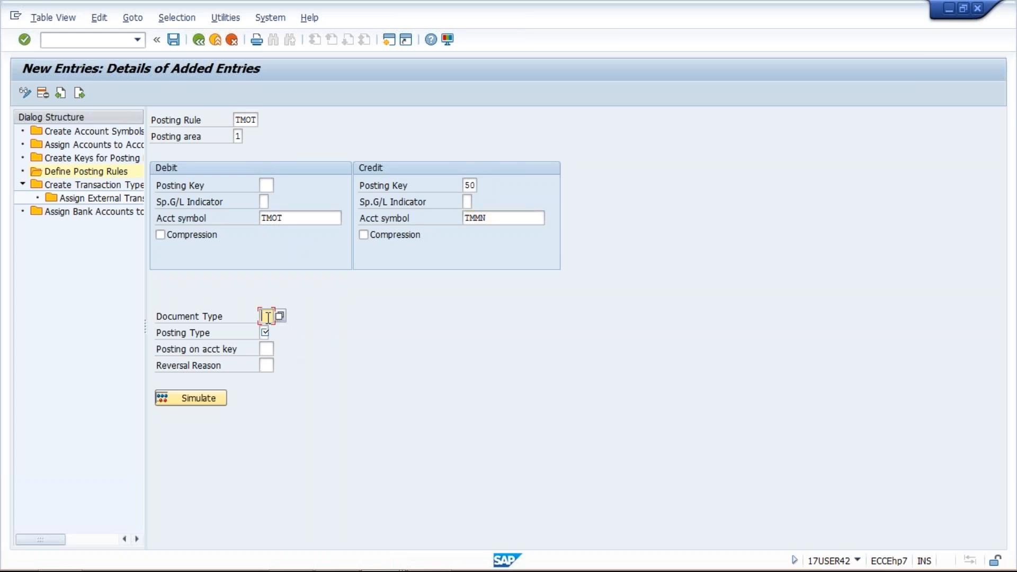
type("SA")
left_click(266, 333)
left_click(275, 333)
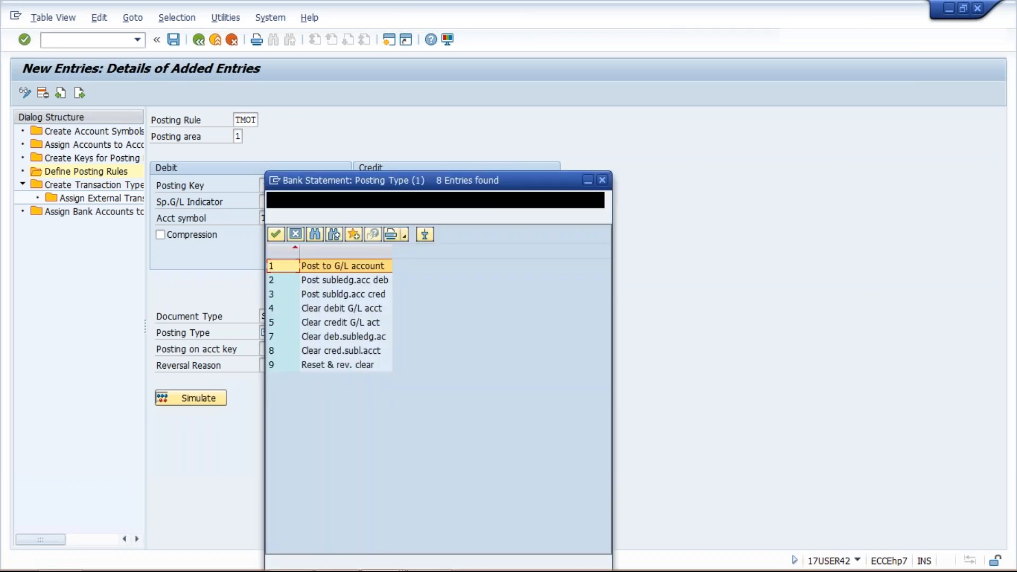
double_click(343, 311)
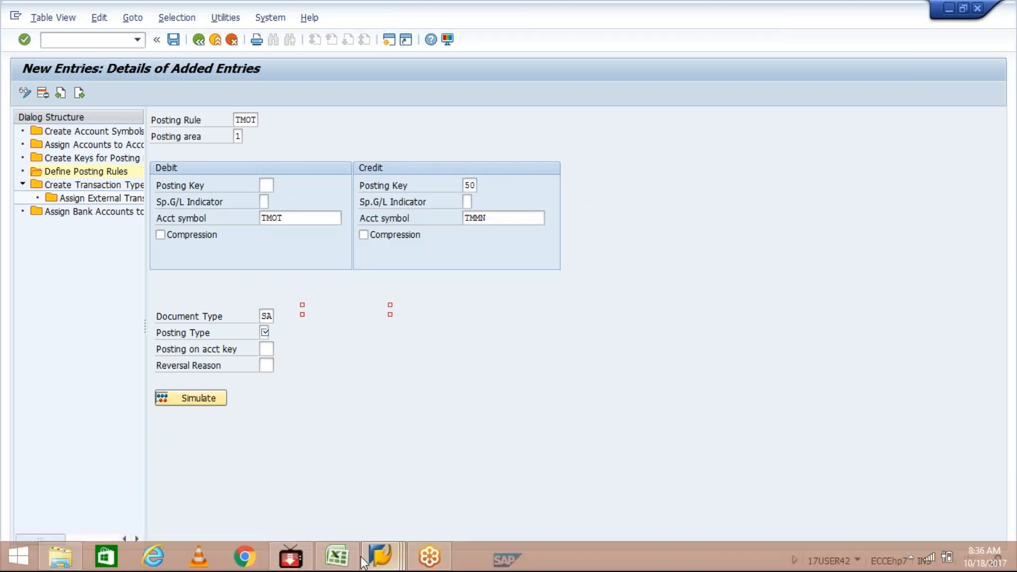
Check the vendor and outgoing bank entries in the Excel workbook, and return to the TMOT posting rule in SAP
mouse_move(343, 558)
left_click(359, 489)
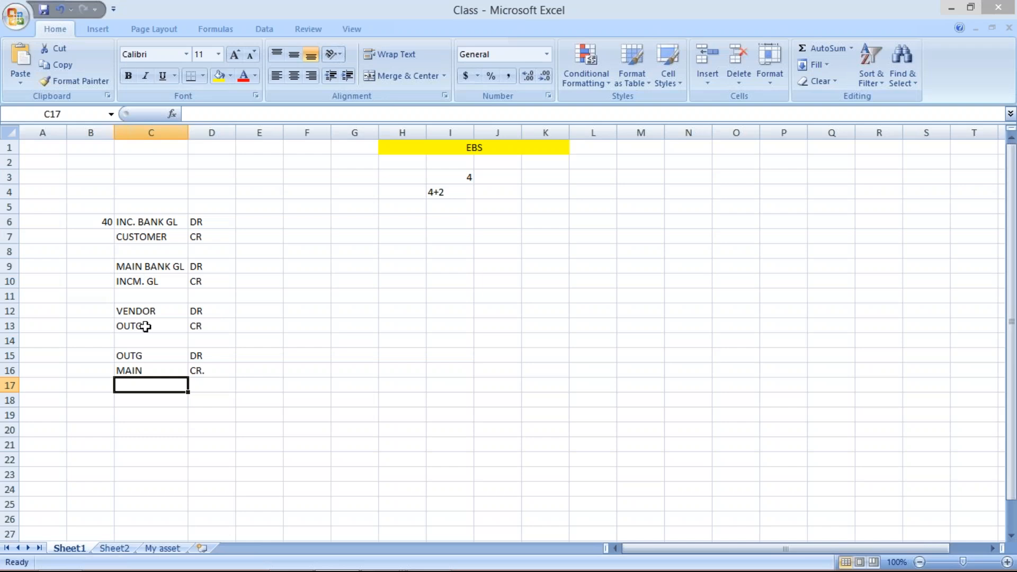
key("alt+Tab")
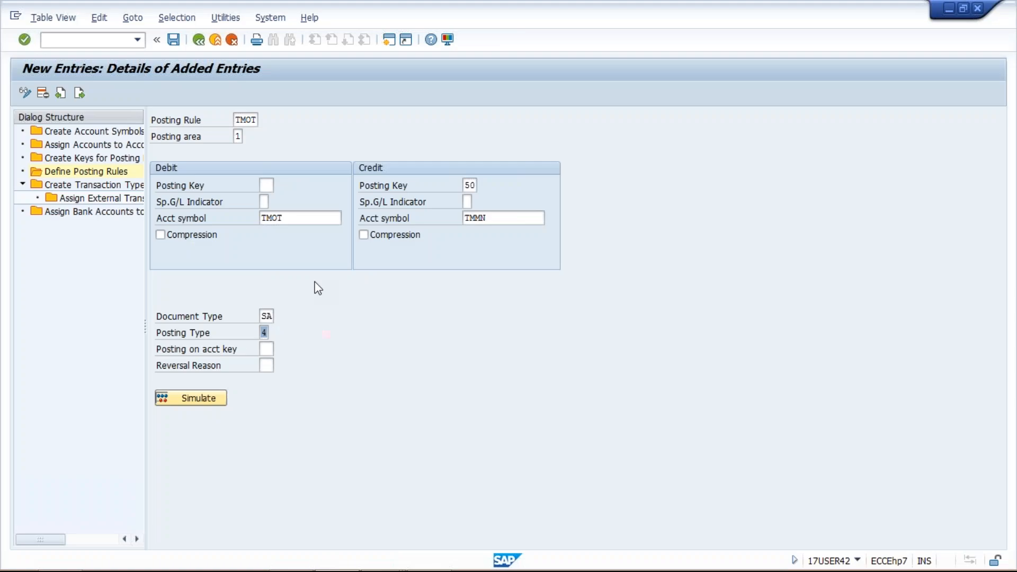
Check the debit and credit account symbols of TMOT, save the posting rule and return to the posting rules overview
left_click(266, 185)
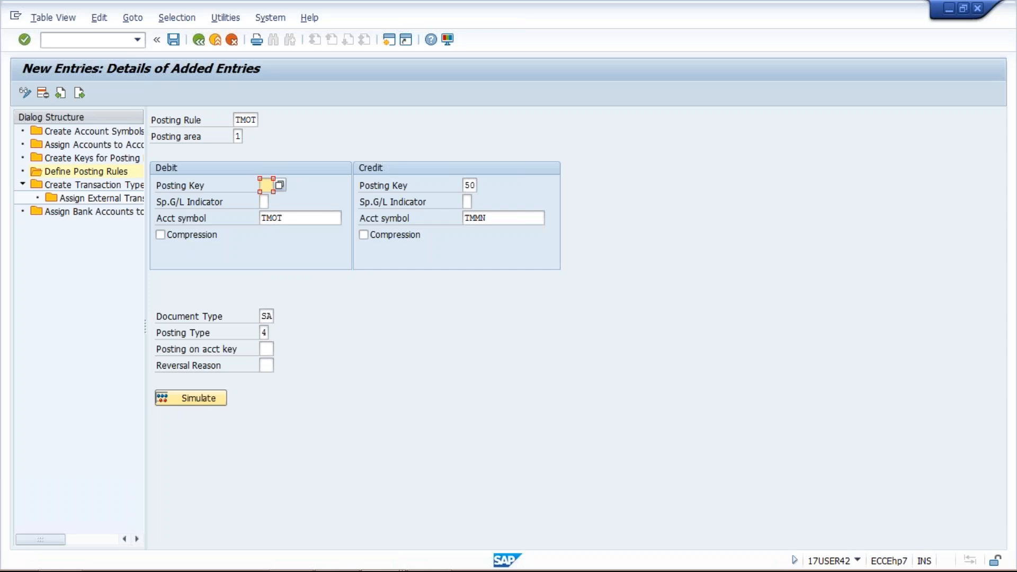
left_click(259, 219)
left_click_drag(254, 218, 283, 218)
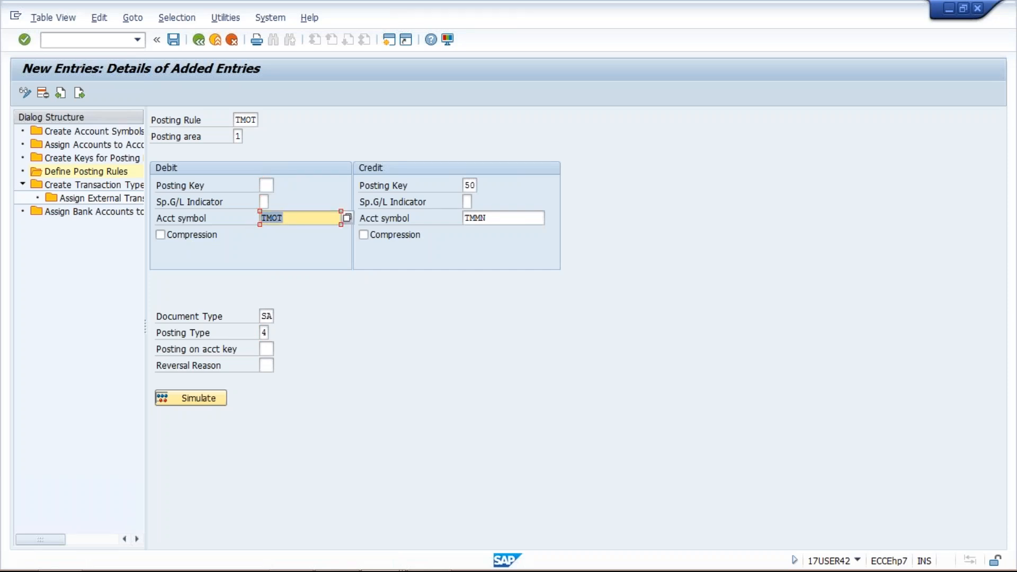
left_click(463, 219)
double_click(464, 218)
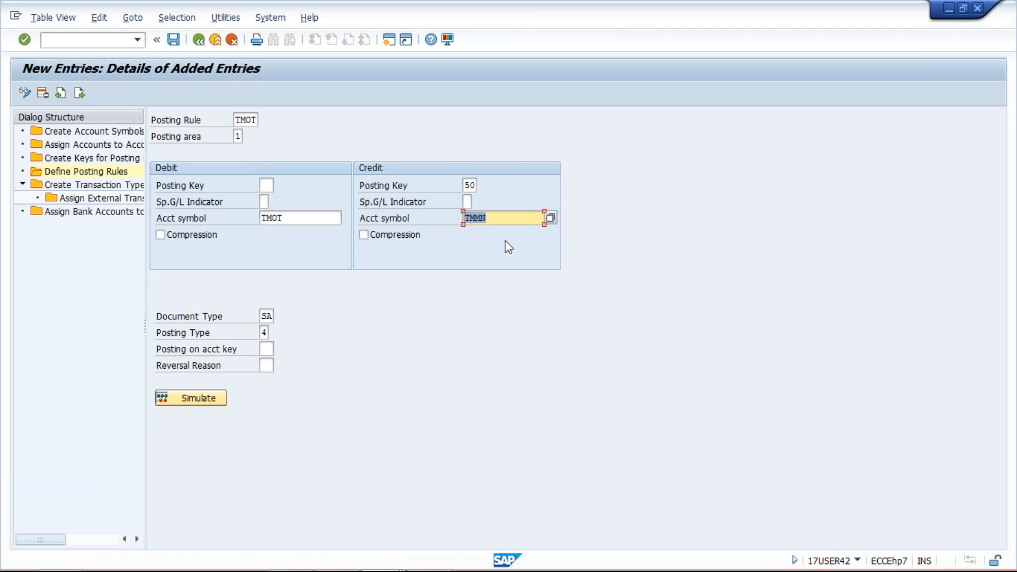
left_click(173, 39)
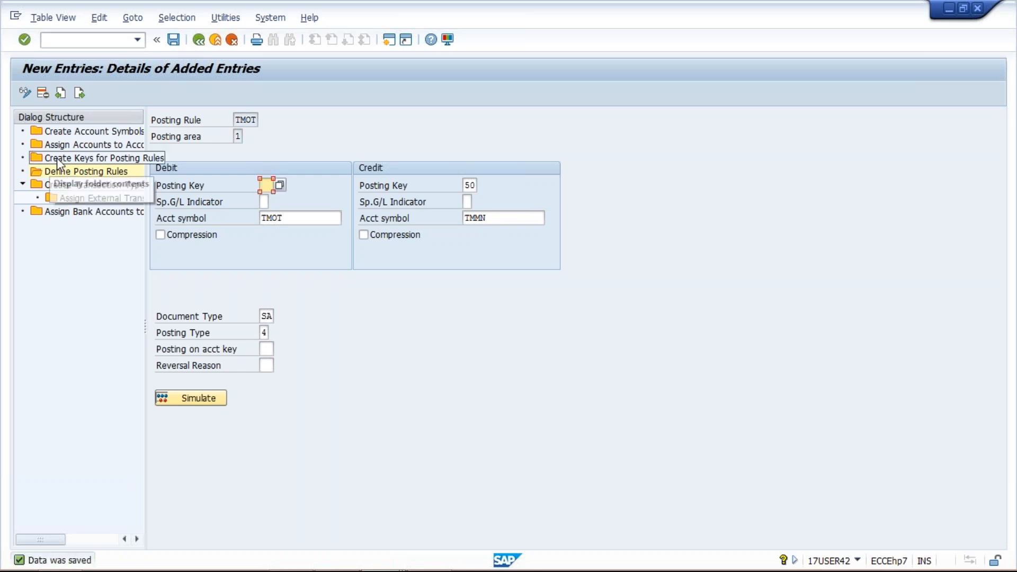
left_click(199, 40)
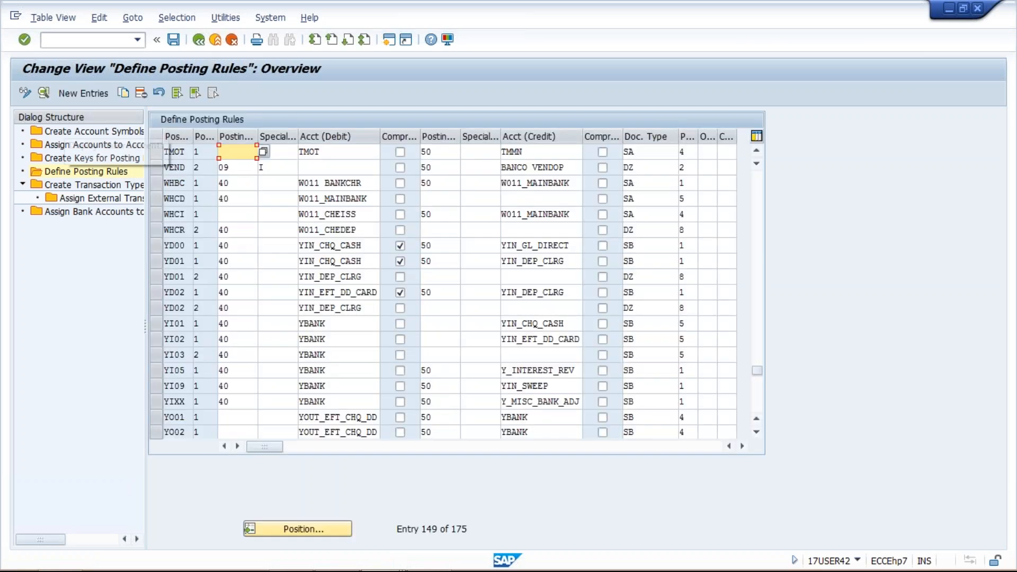
left_click(83, 93)
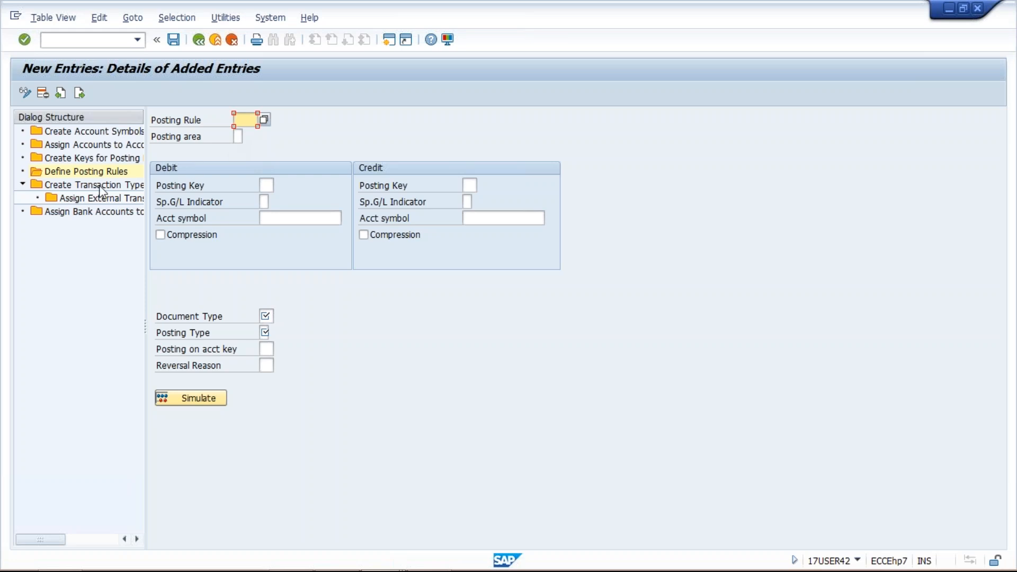
left_click(199, 41)
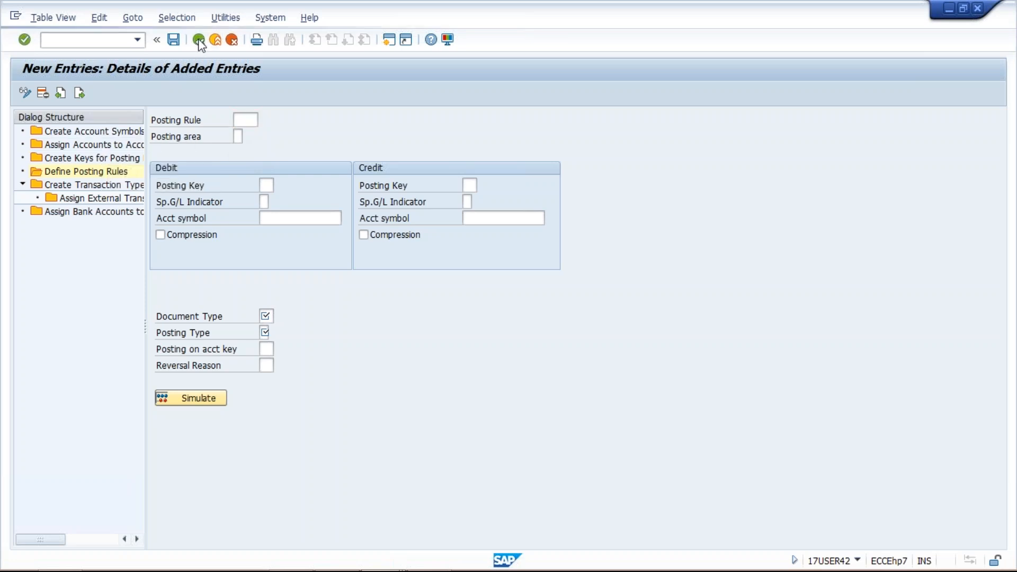
left_click(232, 40)
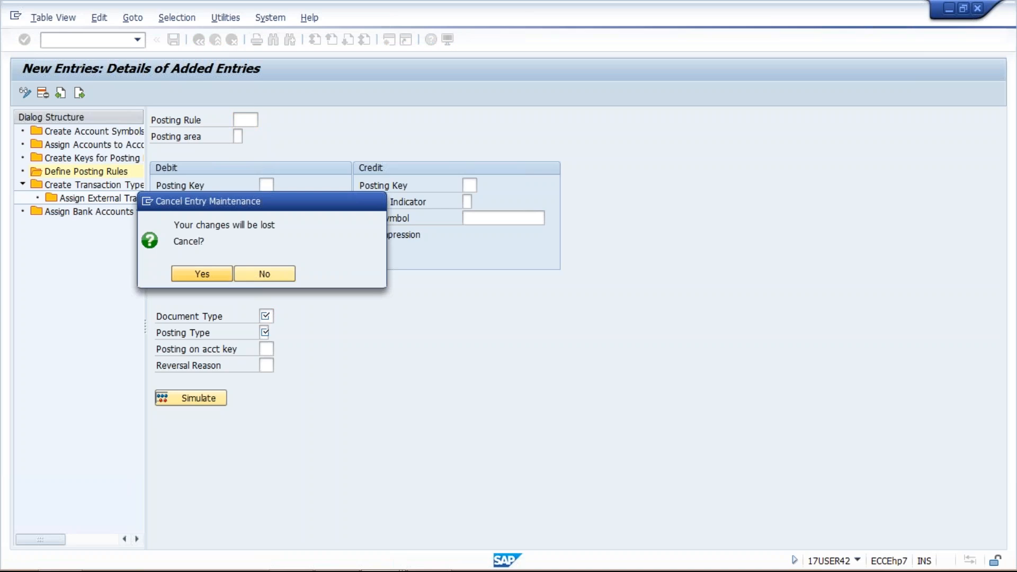
left_click(197, 273)
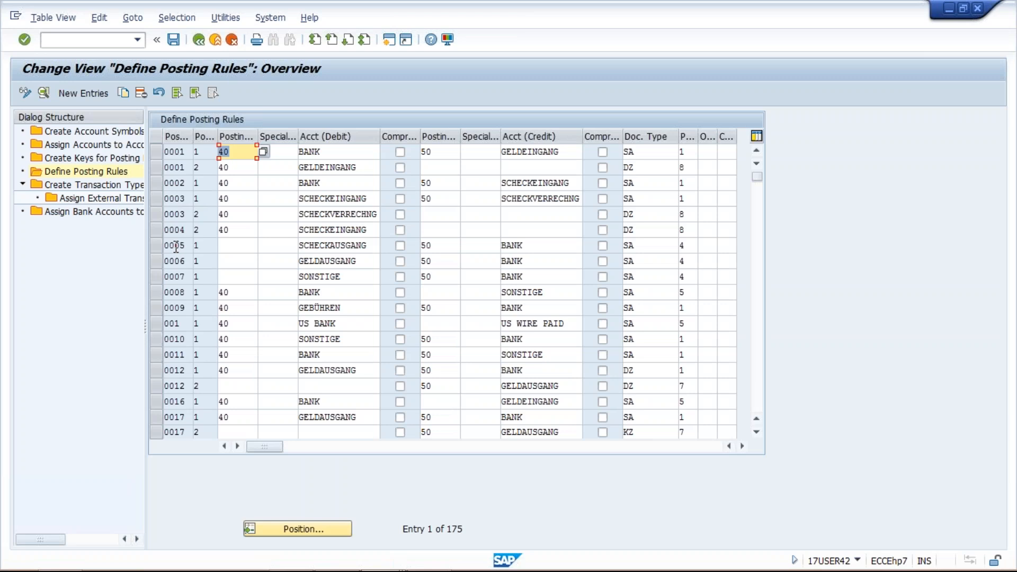
Locate posting rule TMIN in the overview and open its details to check the debit and credit account symbols and posting keys
type("TMIN")
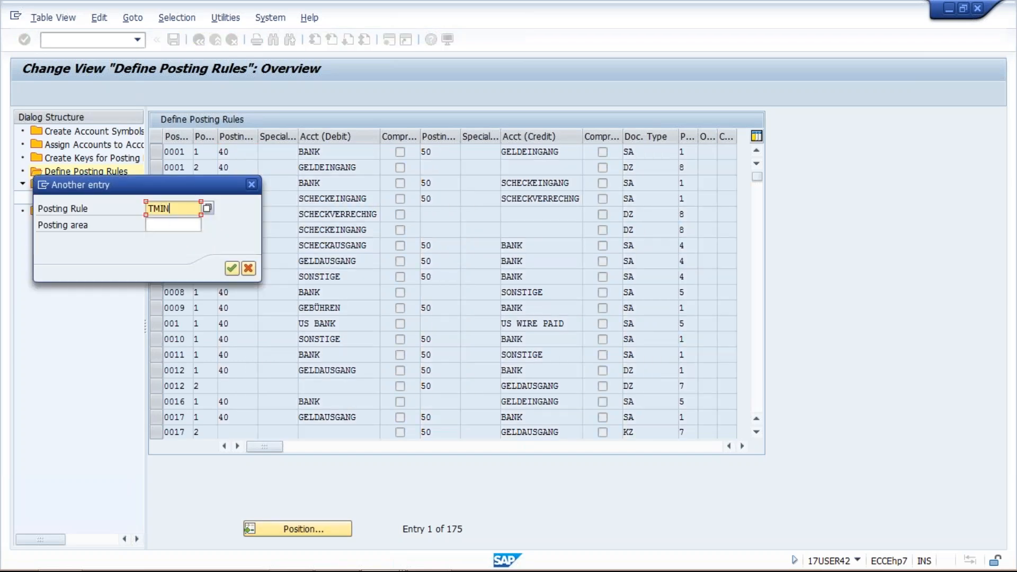
key("Return")
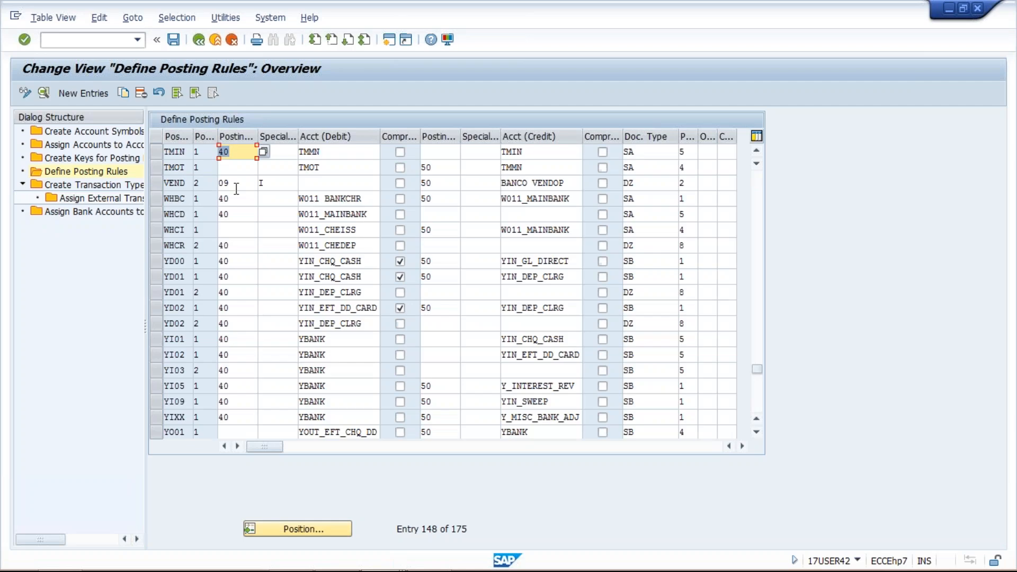
left_click(84, 93)
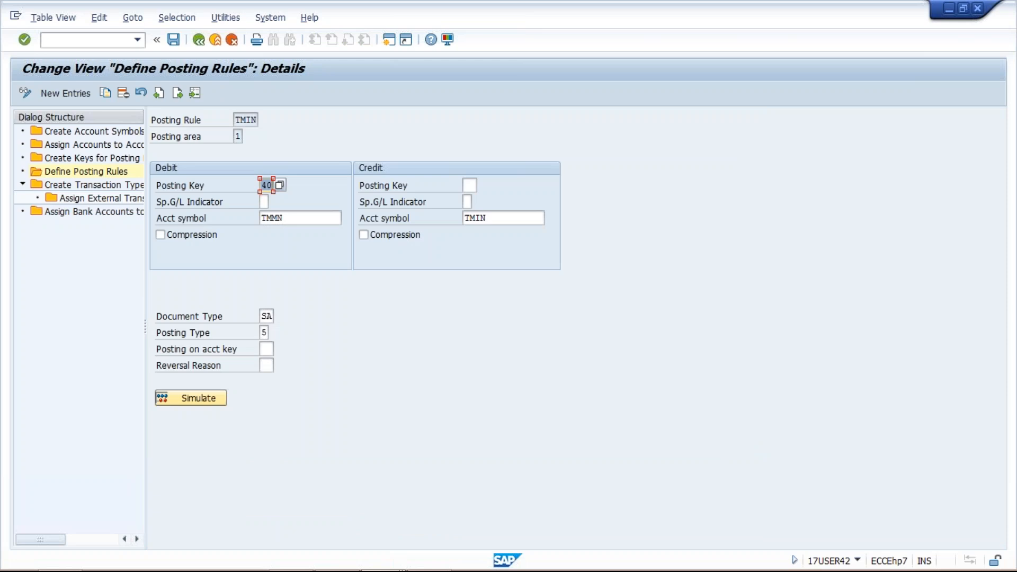
left_click_drag(302, 217, 256, 219)
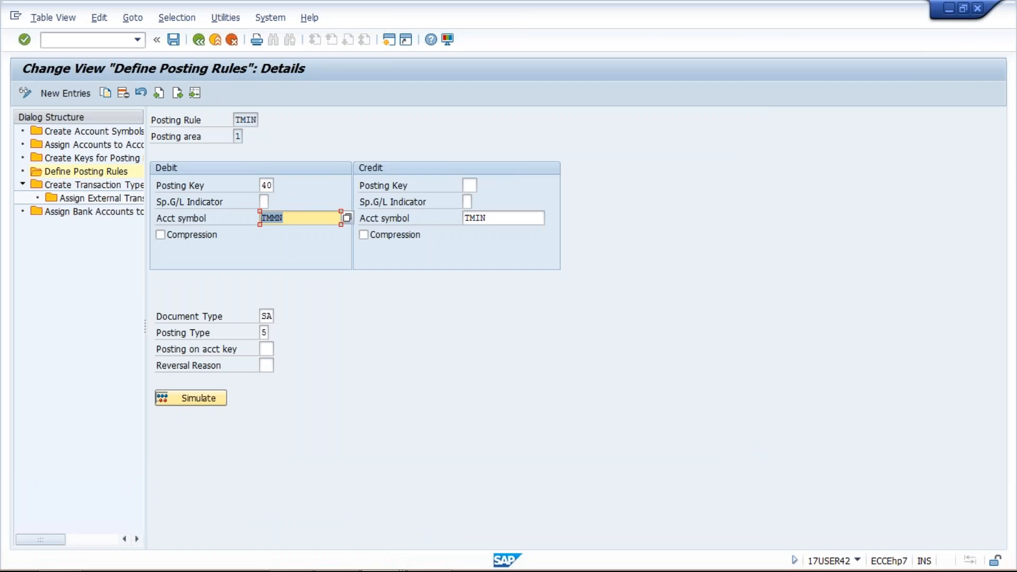
left_click_drag(496, 218, 460, 218)
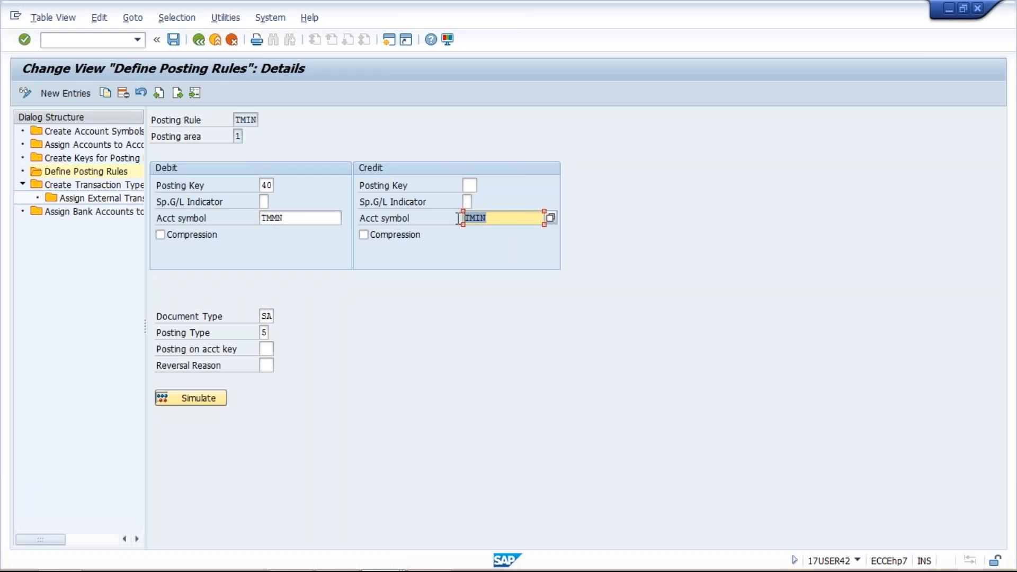
left_click(467, 186)
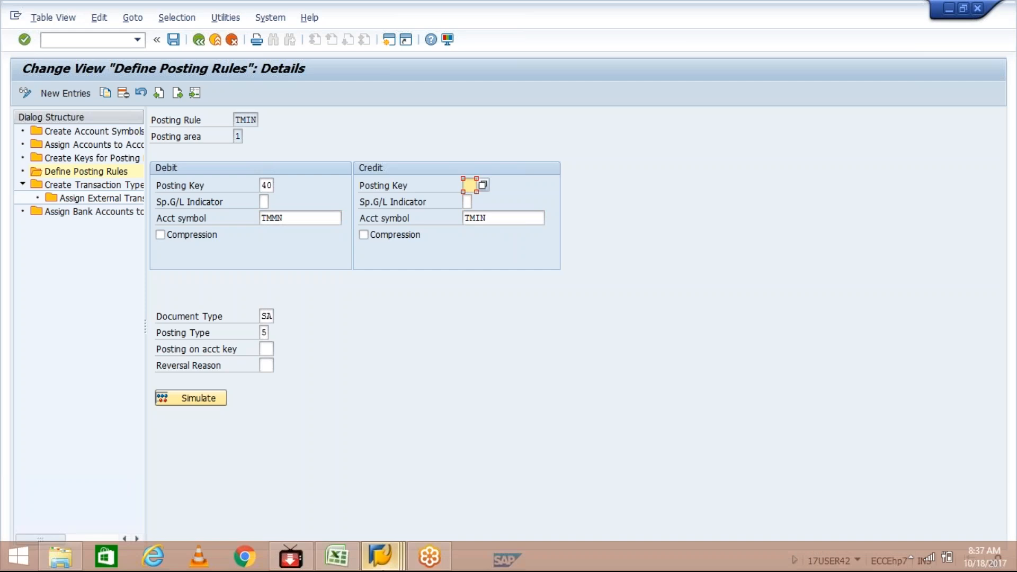
Compare the incoming bank entries in the Excel workbook with the account symbols of posting rule TMIN in SAP
mouse_move(335, 561)
left_click(336, 557)
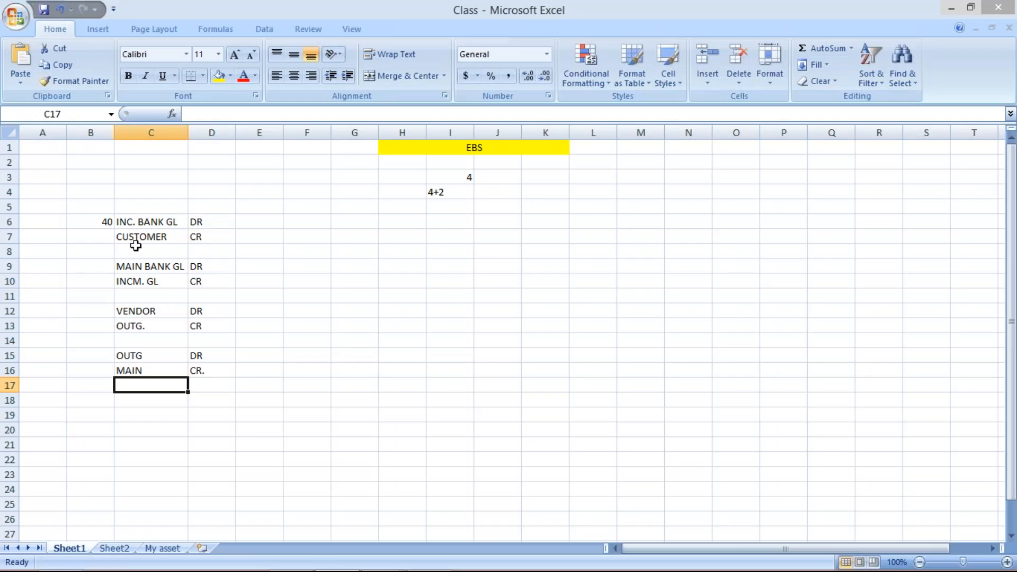
left_click(146, 222)
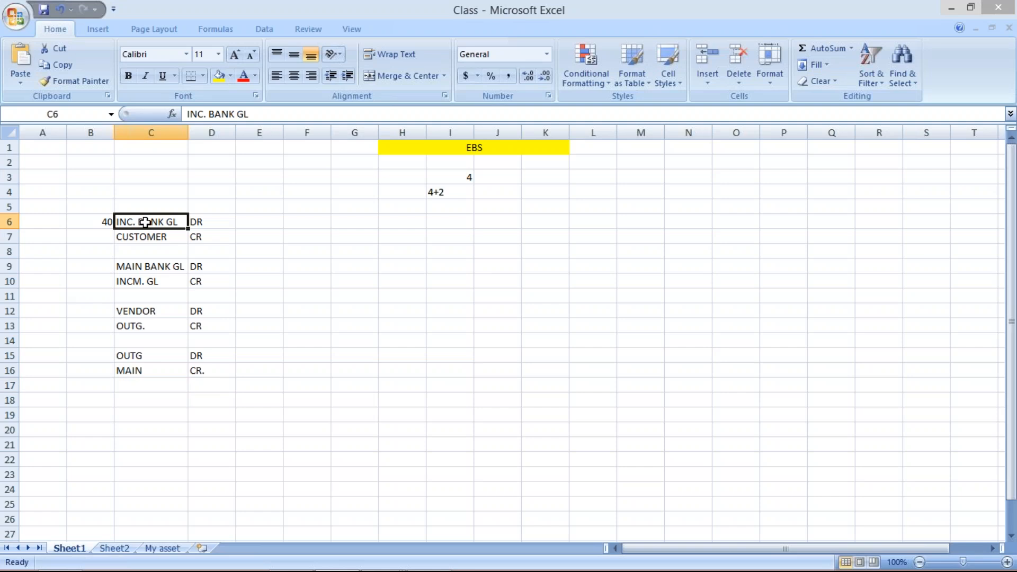
key("alt+Tab")
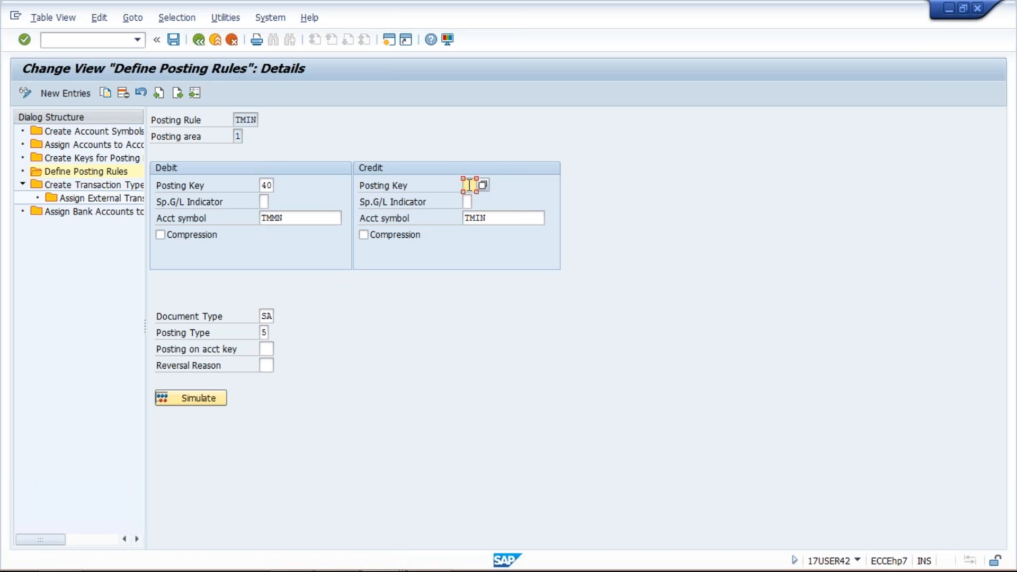
key("Tab")
key("Tab")
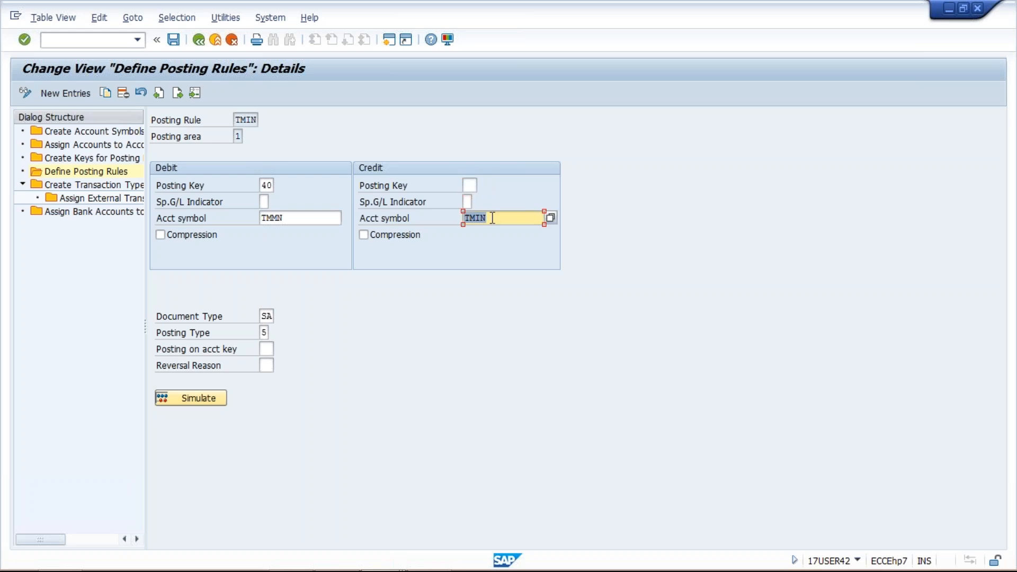
double_click(293, 218)
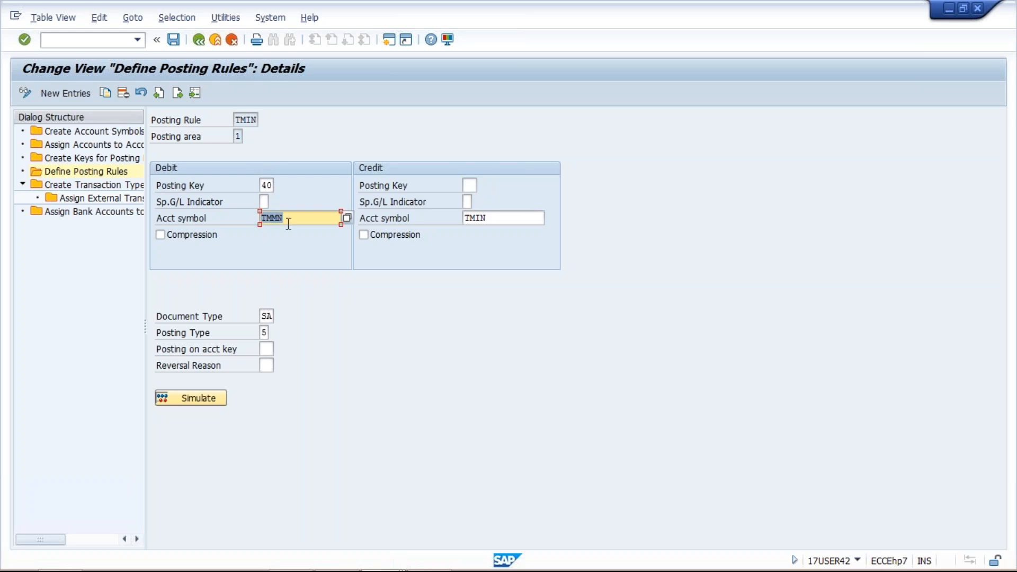
Start a new posting rule TMBC with posting area 1
left_click(262, 185)
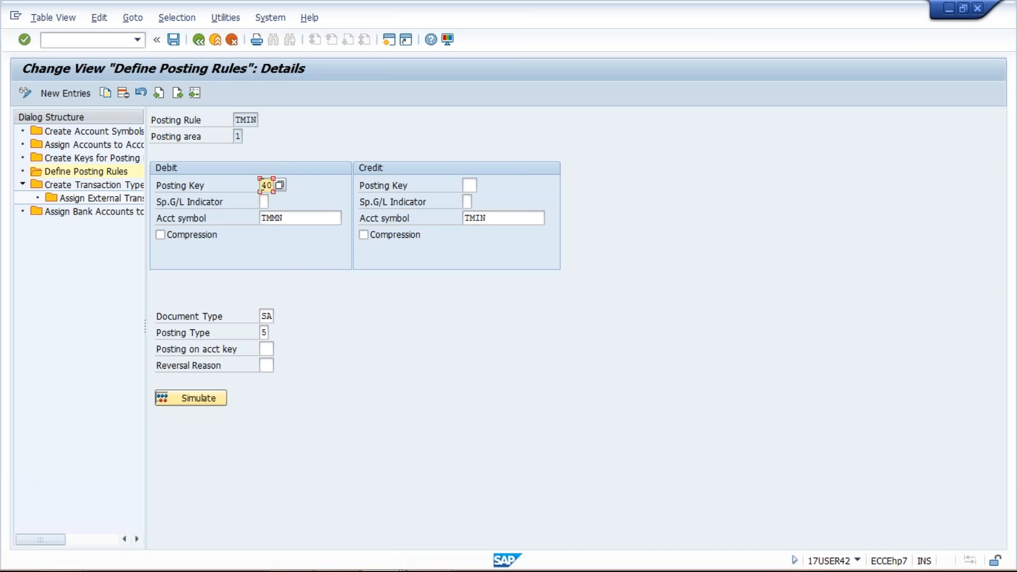
left_click(71, 91)
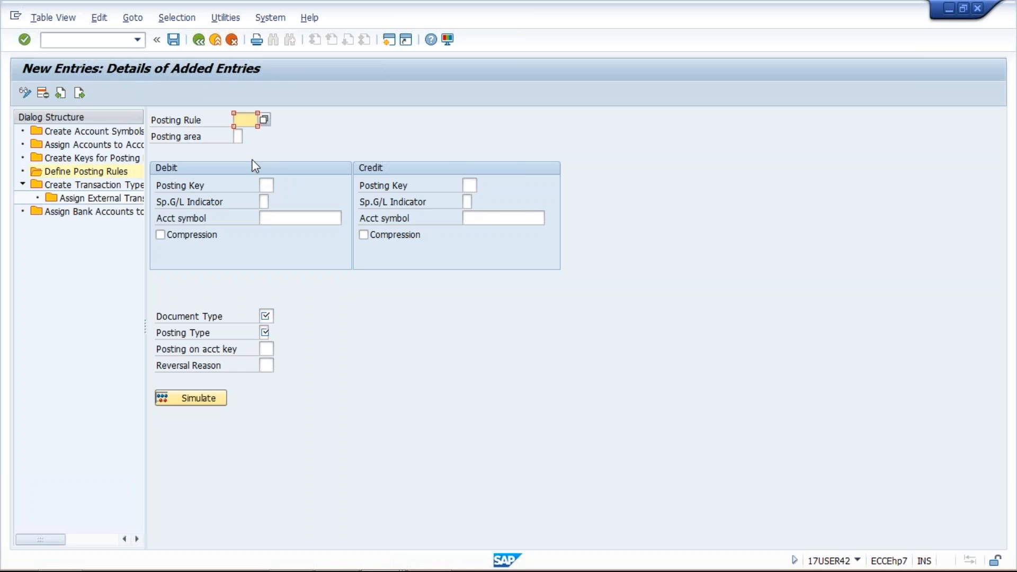
type("TMBC")
key("Tab")
type("1")
key("Tab")
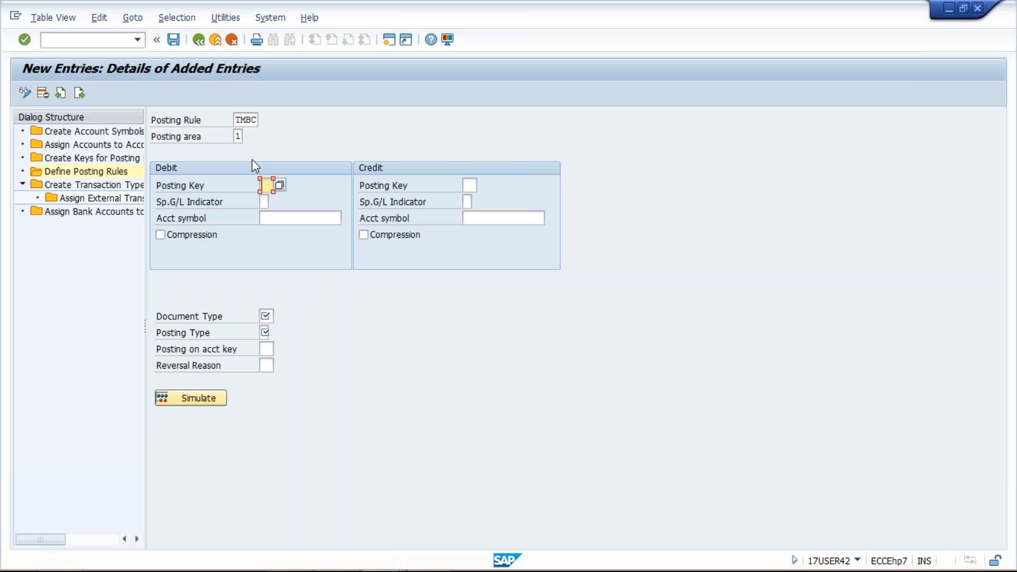
Set the debit side of posting rule TMBC to posting key 40 and account symbol TMBC
type("40")
key("Tab")
key("Tab")
type("TMMN")
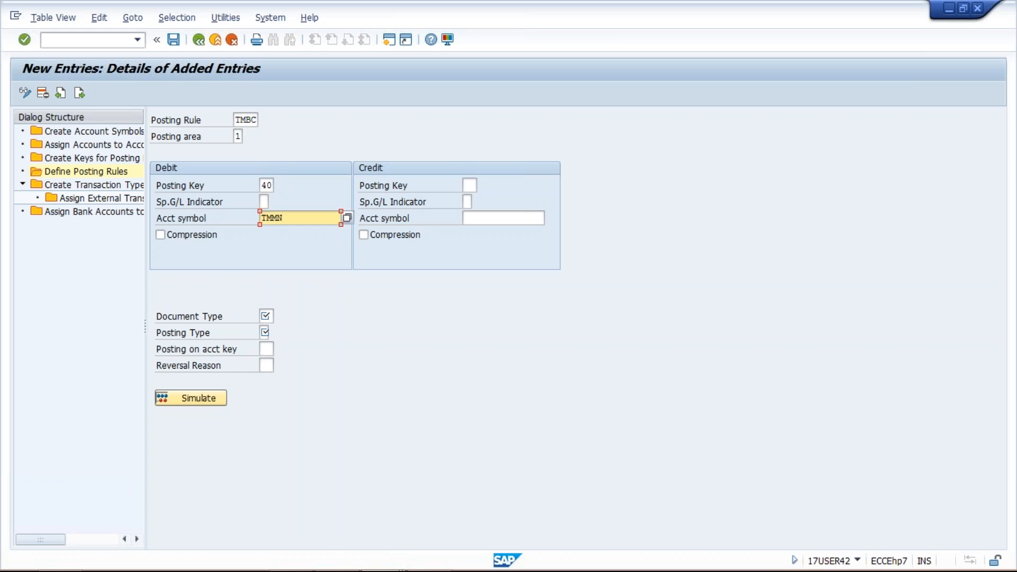
key("BackSpace")
key("BackSpace")
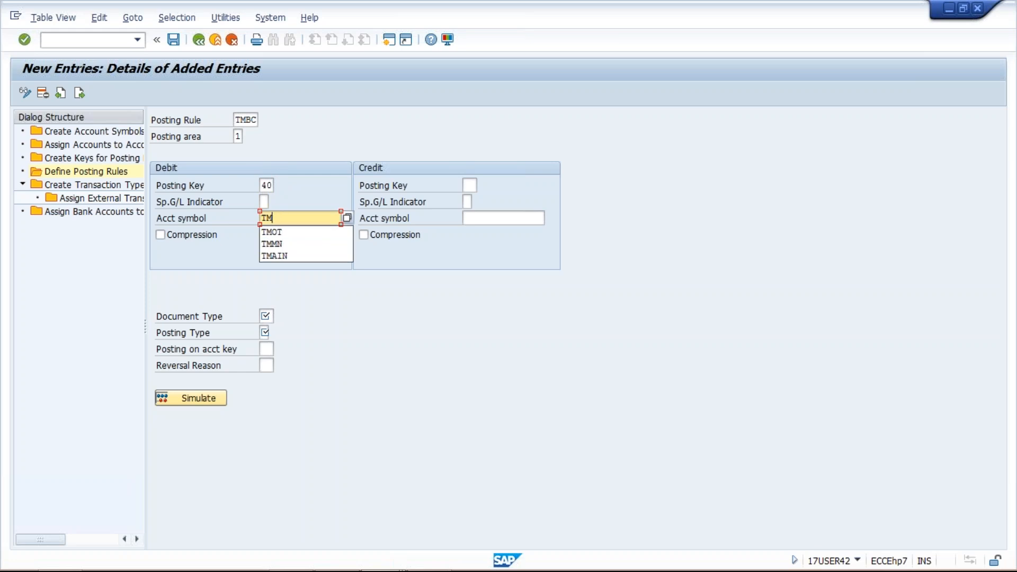
key("BackSpace")
key("BackSpace")
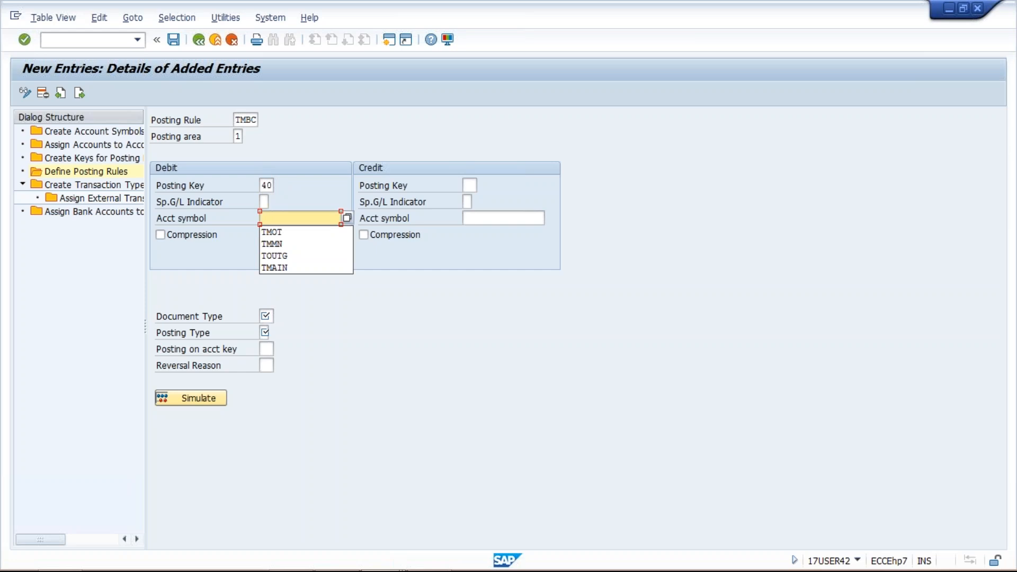
type("TM")
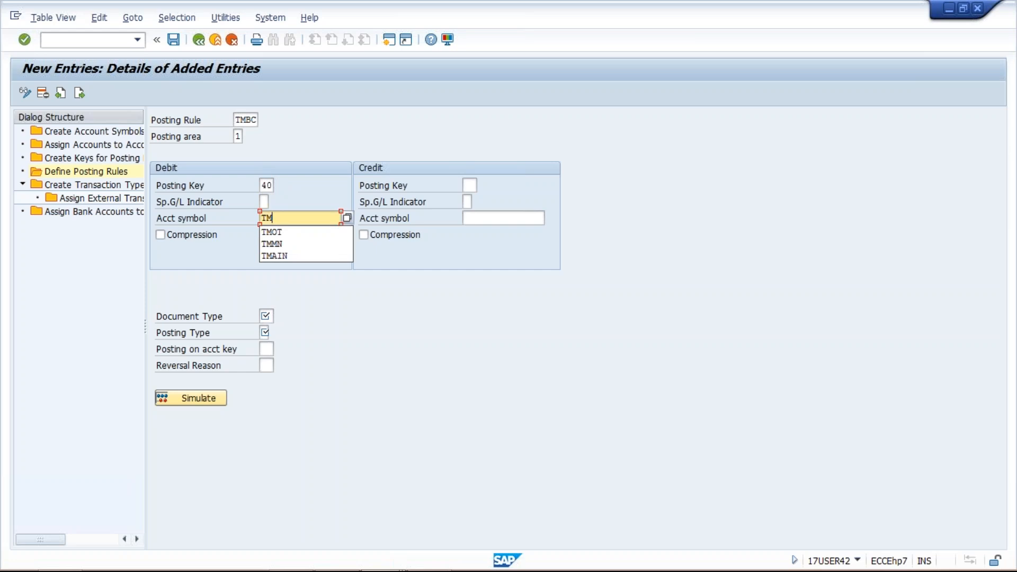
type("BC")
Set the credit side of posting rule TMBC to posting key 50 and account symbol TMMN, and check both account symbols
left_click(466, 185)
type("50")
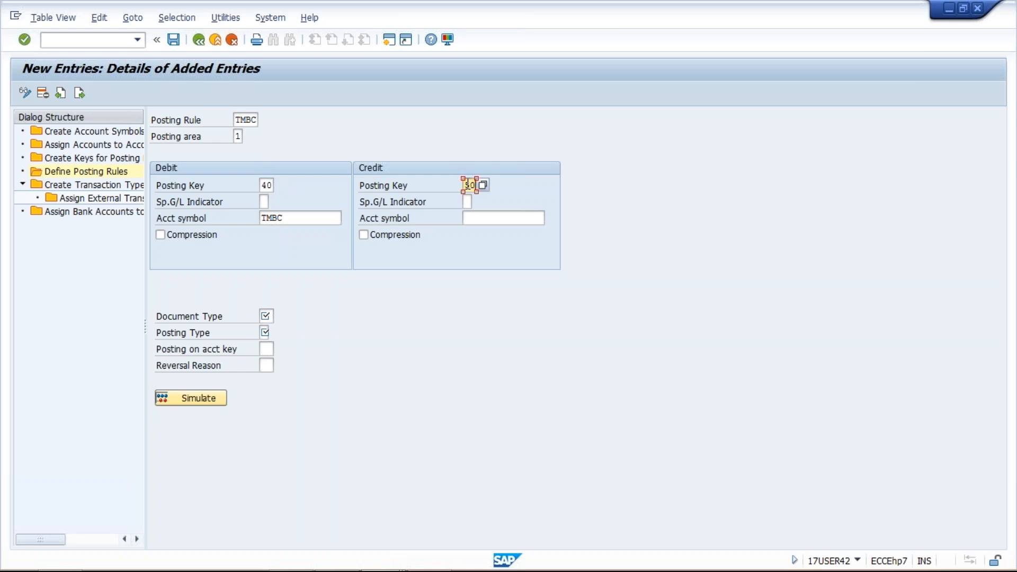
left_click(498, 218)
type("TMMN")
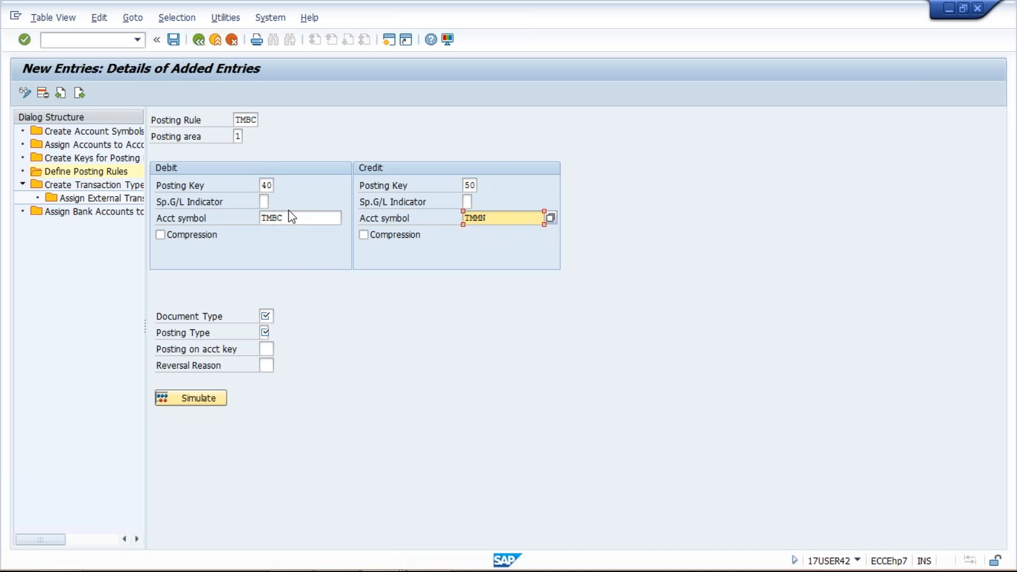
left_click_drag(292, 217, 254, 219)
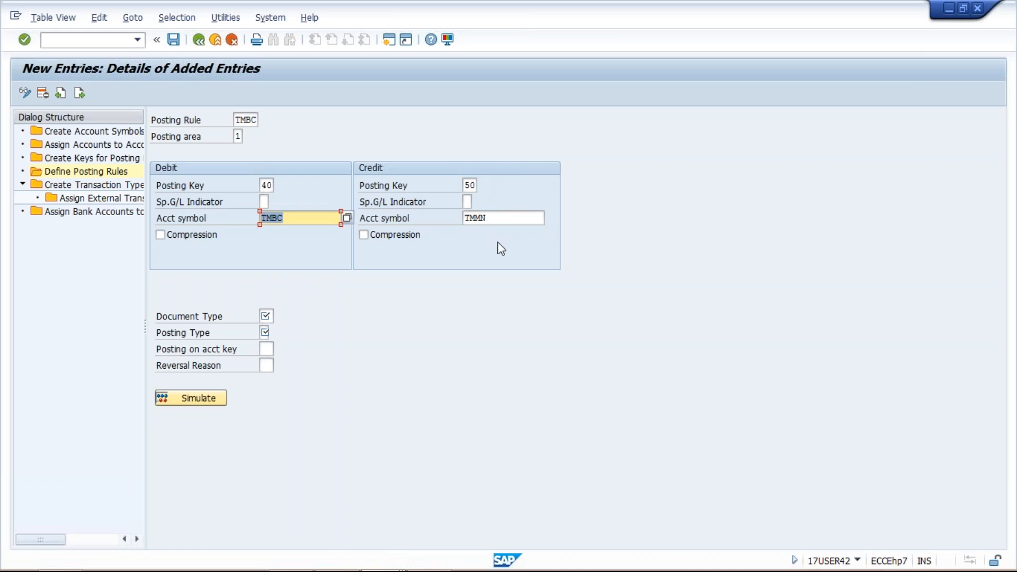
left_click_drag(459, 218, 487, 218)
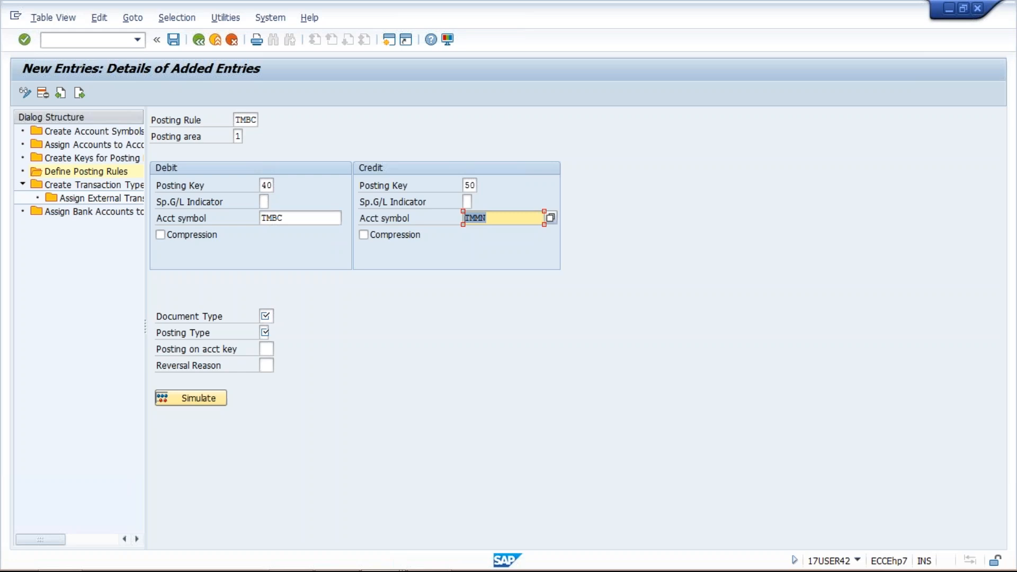
left_click(293, 218)
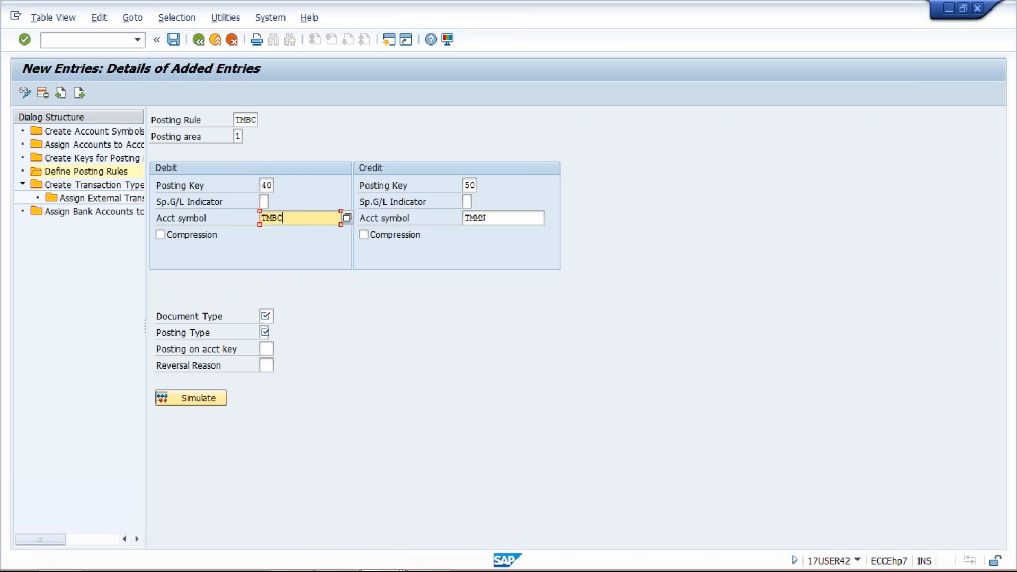
key("Tab")
Give posting rule TMBC document type SA and posting type 1 (Post to G/L account), and save it
left_click(267, 315)
type("SA")
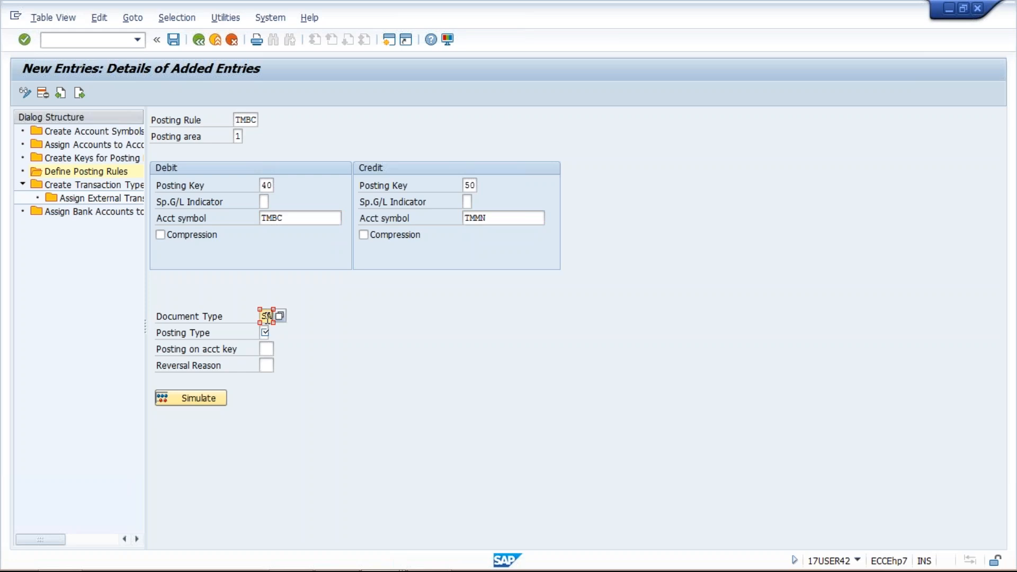
left_click(264, 332)
left_click(275, 333)
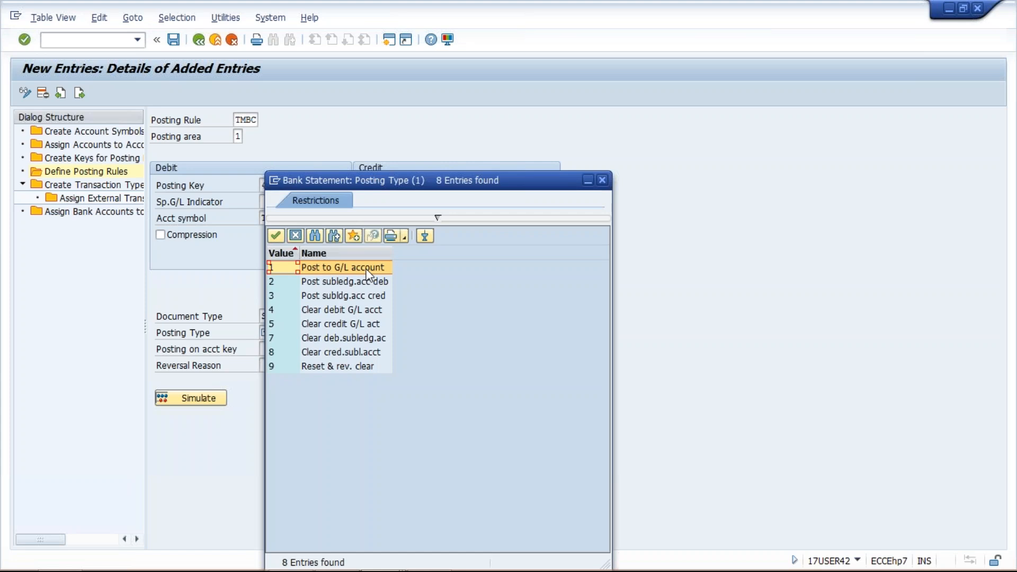
double_click(366, 272)
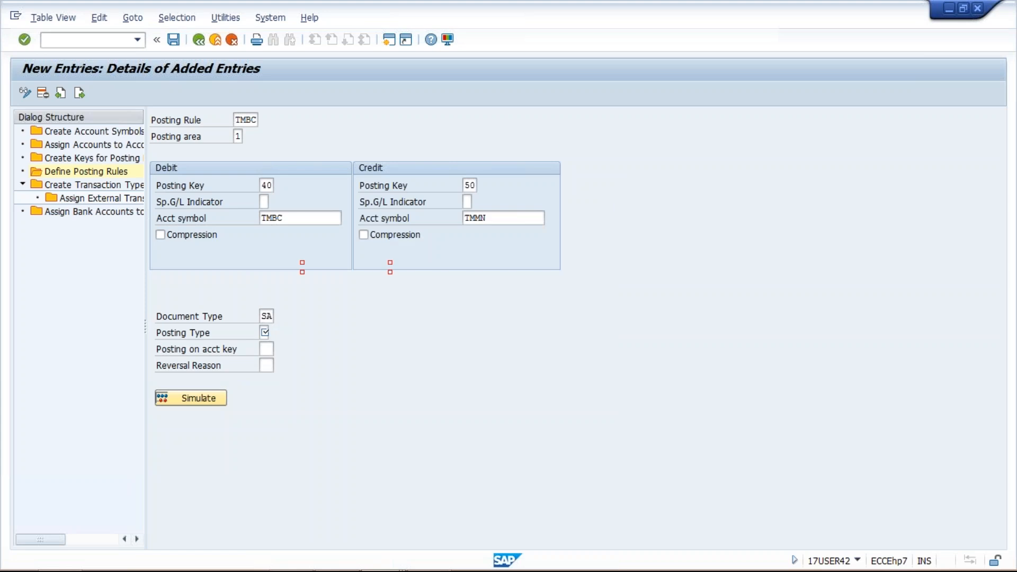
key("Return")
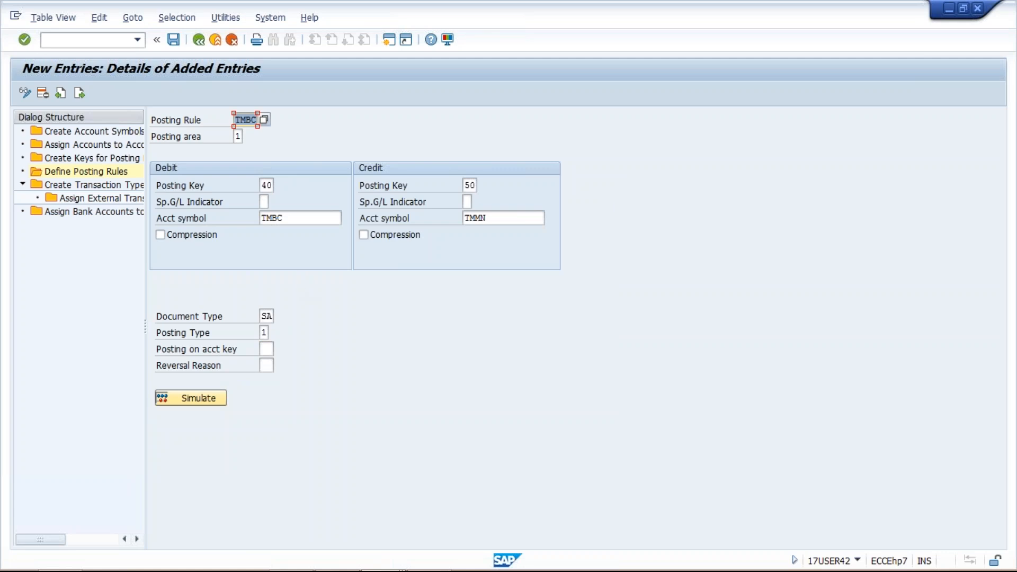
left_click(173, 40)
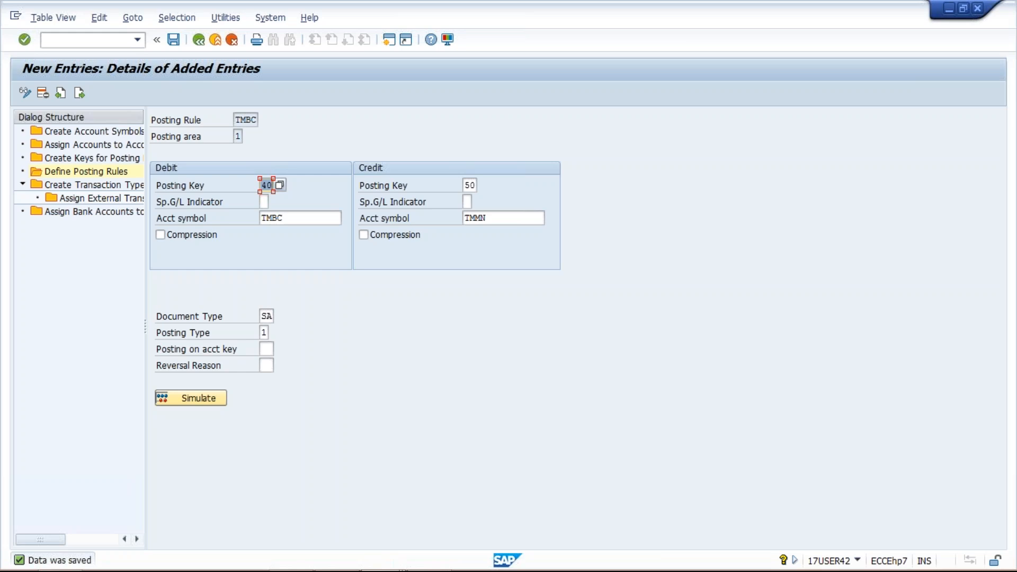
Create transaction type TM01 with the name TATA MOTORS TR. TYPE and save it
left_click(108, 184)
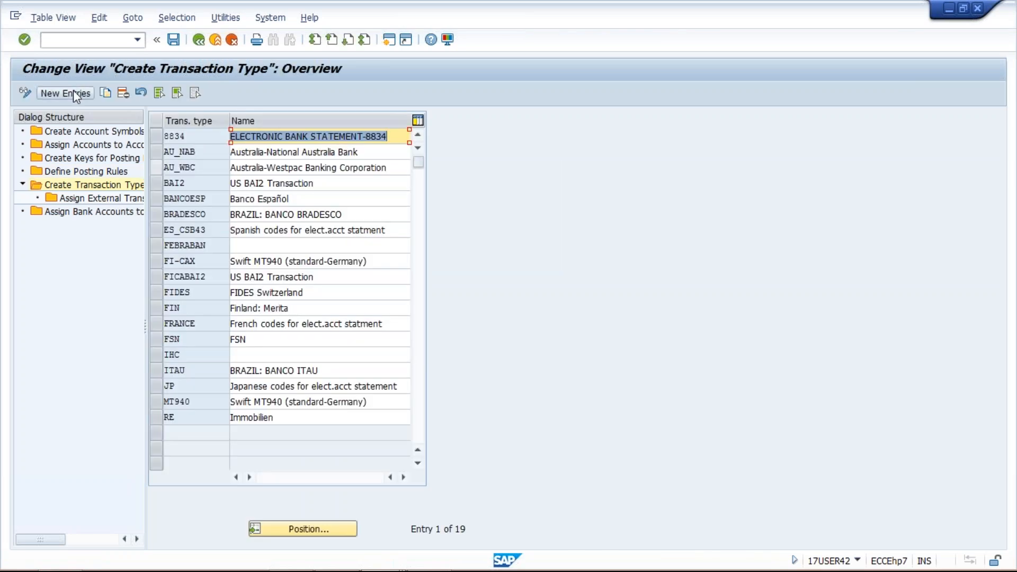
left_click(74, 93)
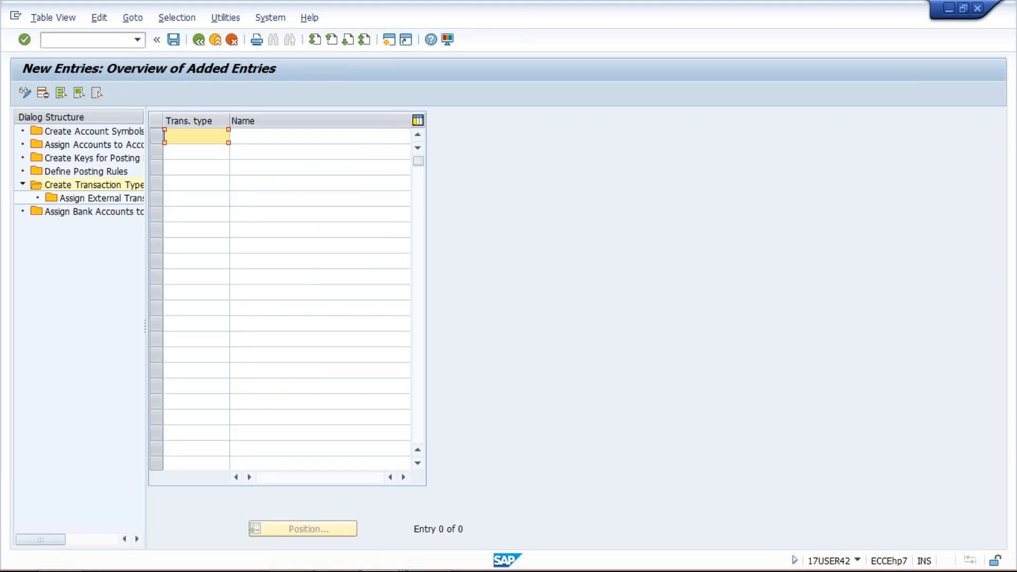
type("TM01")
key("Tab")
type("T")
key("Down")
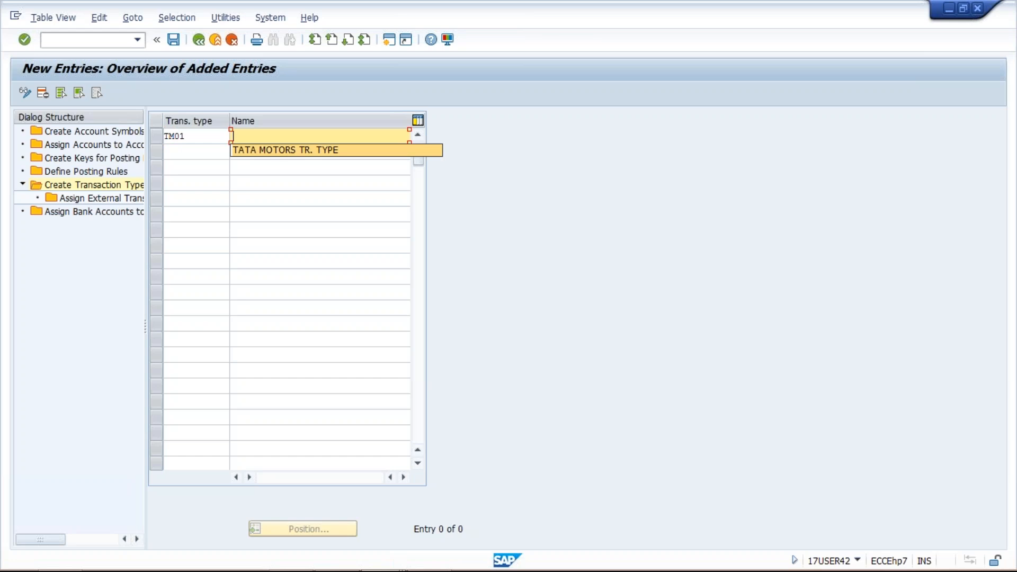
key("Return")
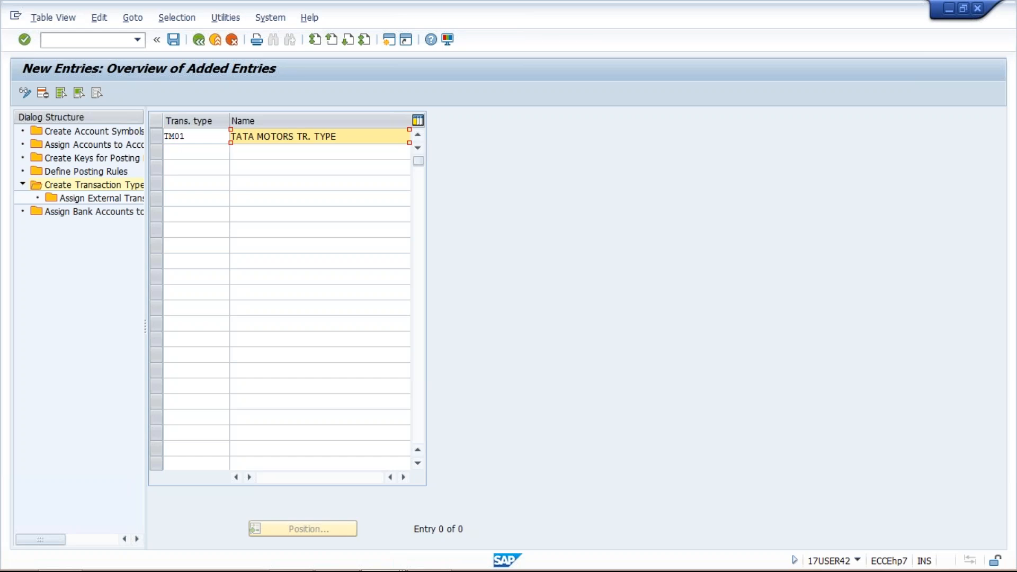
key("Return")
left_click(174, 40)
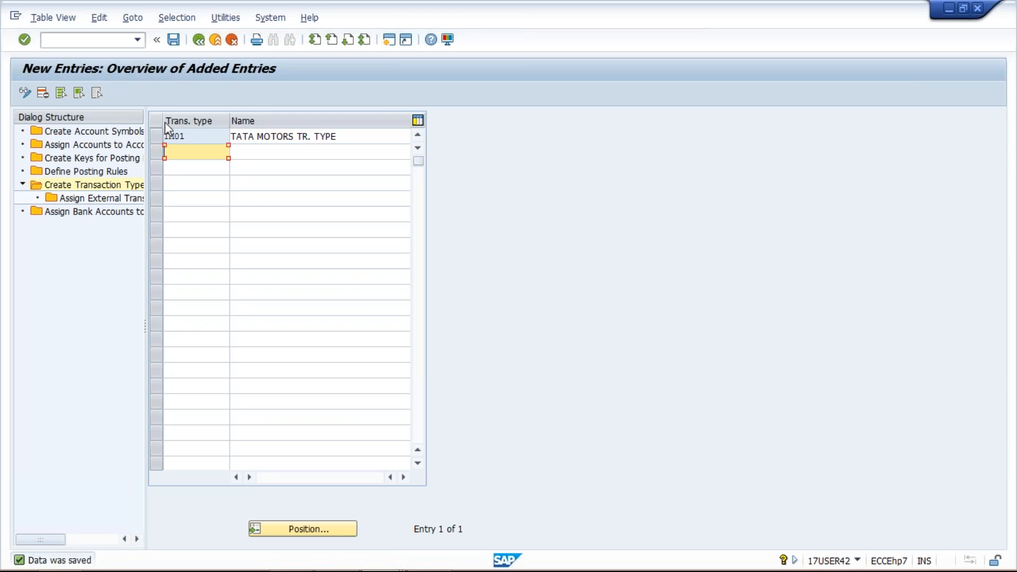
Open the assignment of external transaction types to posting rules for transaction type TM01 and start new entries
left_click(156, 138)
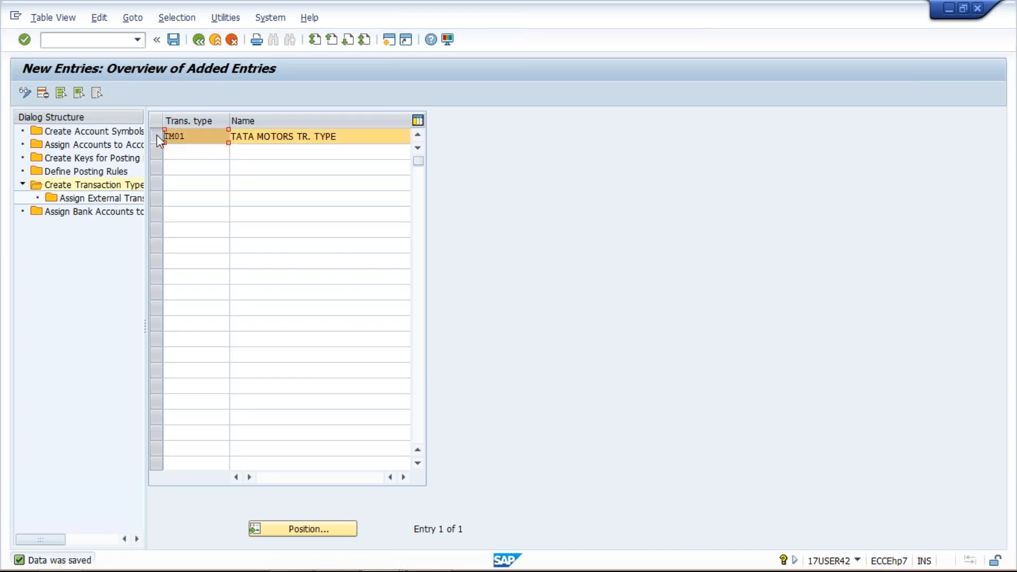
double_click(103, 199)
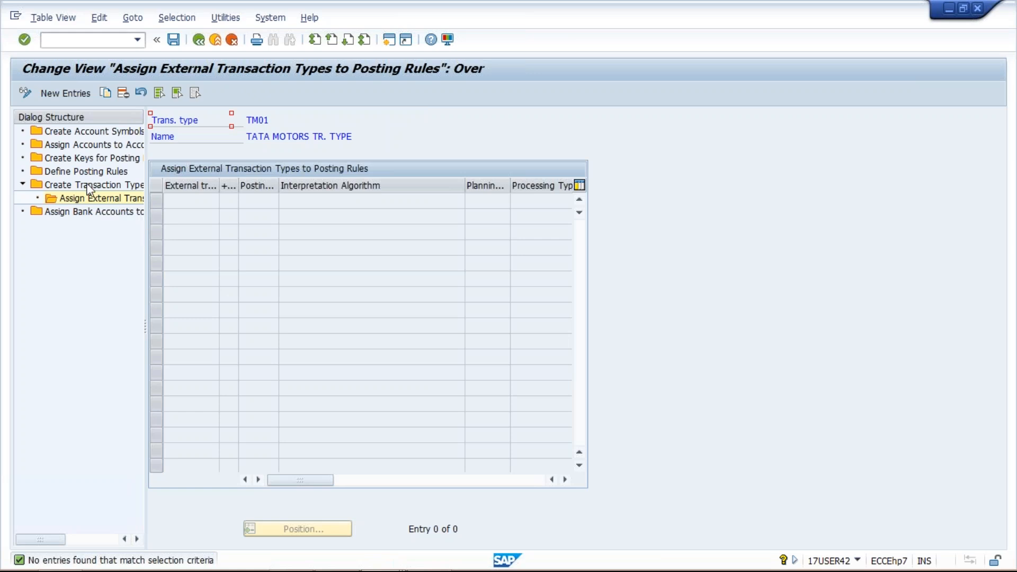
left_click(65, 94)
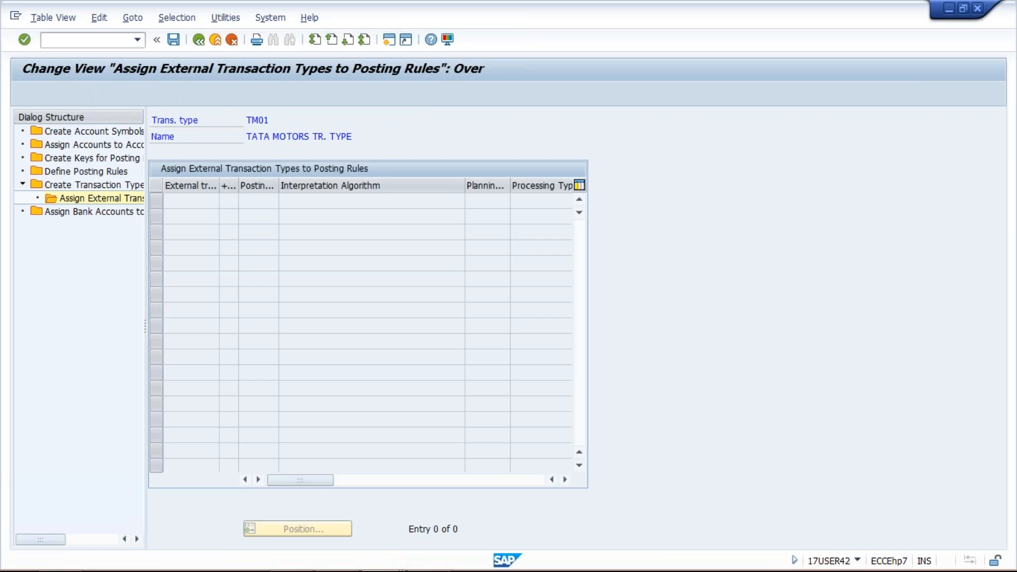
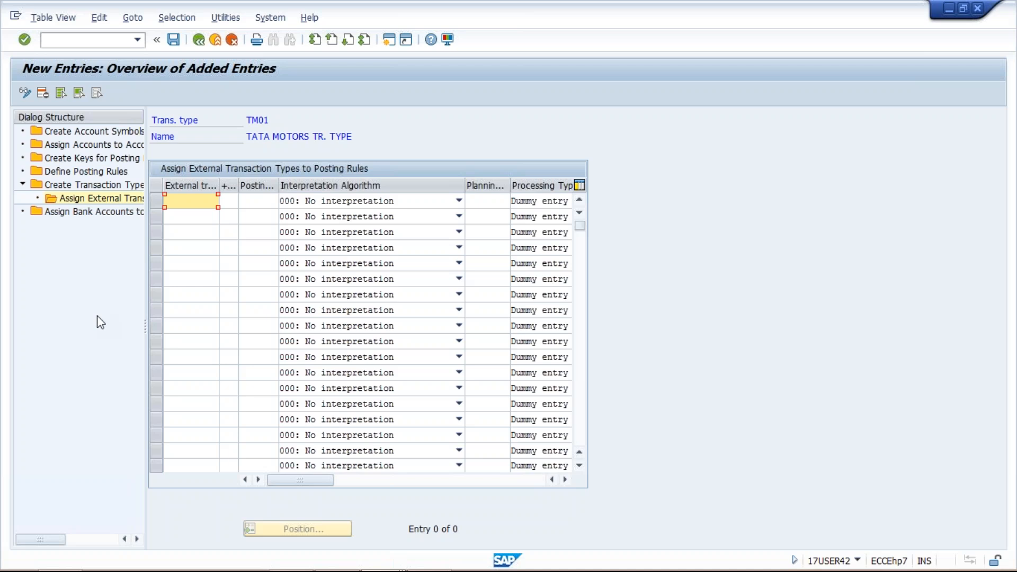
Enter external transactions 1001, 1002 and 1003 as three new rows for transaction type TM01
type("1001")
left_click(188, 219)
type("1002")
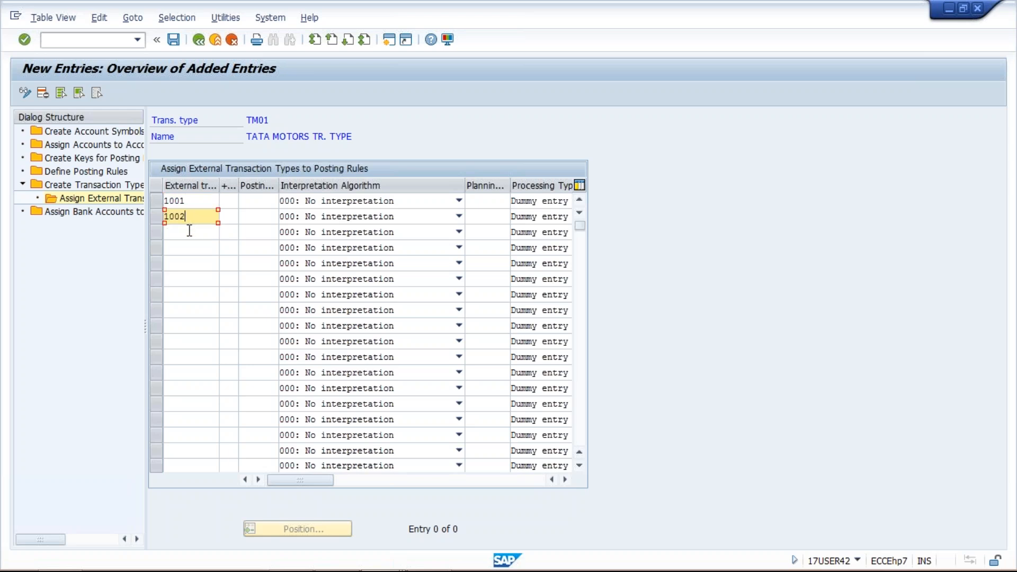
left_click(189, 231)
type("1003")
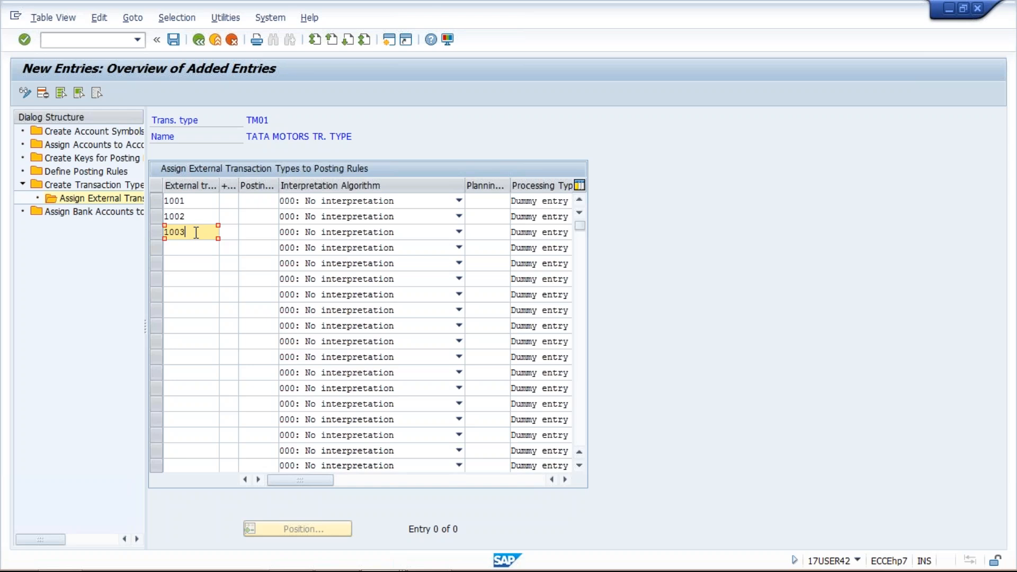
left_click(196, 215)
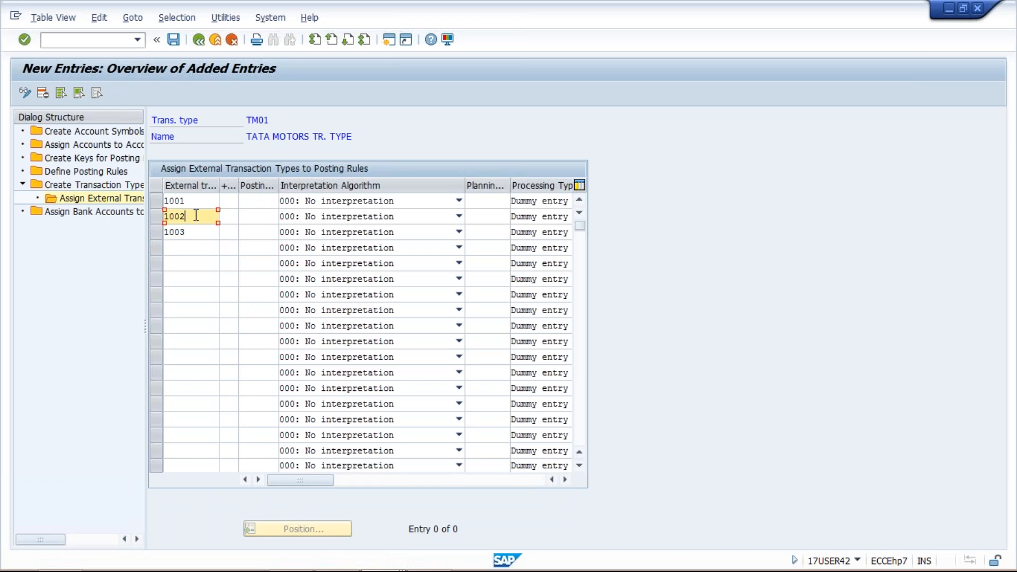
left_click(196, 201)
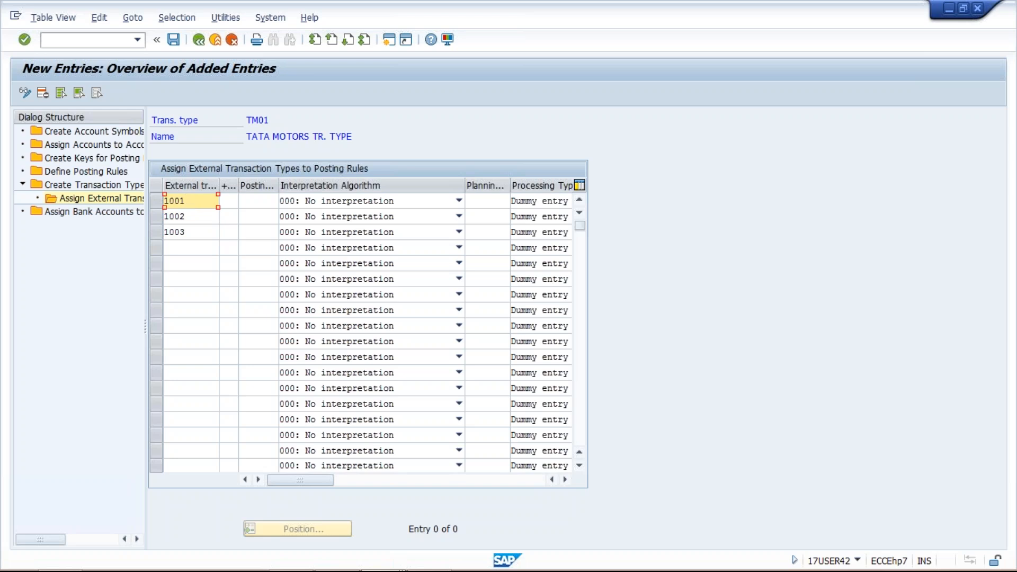
double_click(196, 201)
double_click(196, 216)
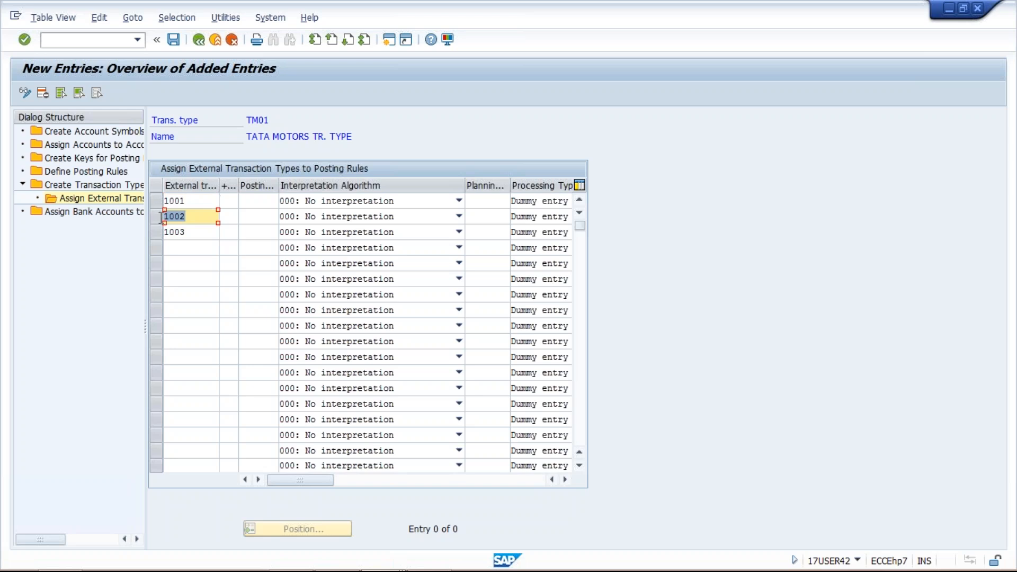
double_click(201, 233)
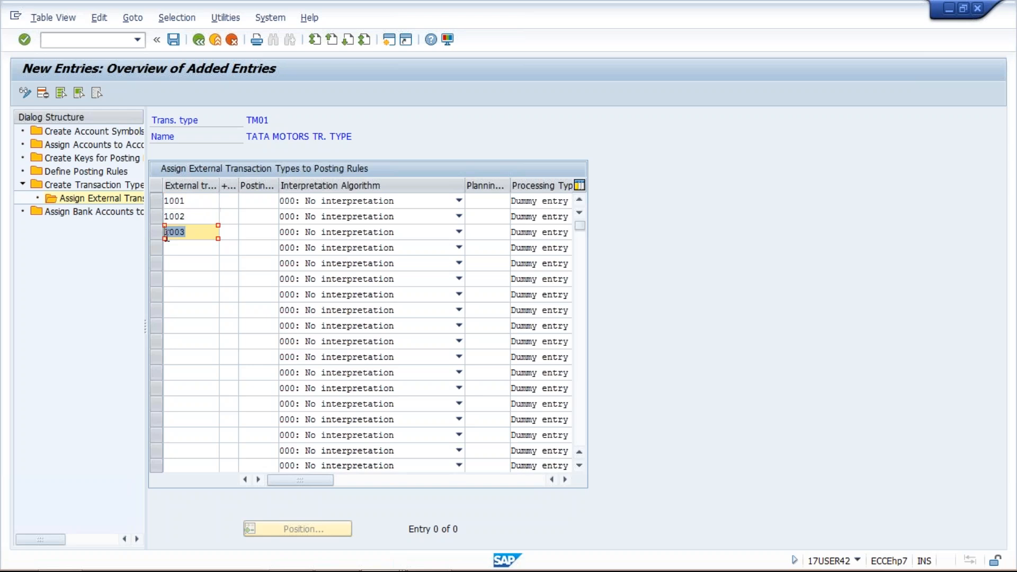
Assign the plus sign and posting rule TMIN to external transaction 1001
left_click(228, 203)
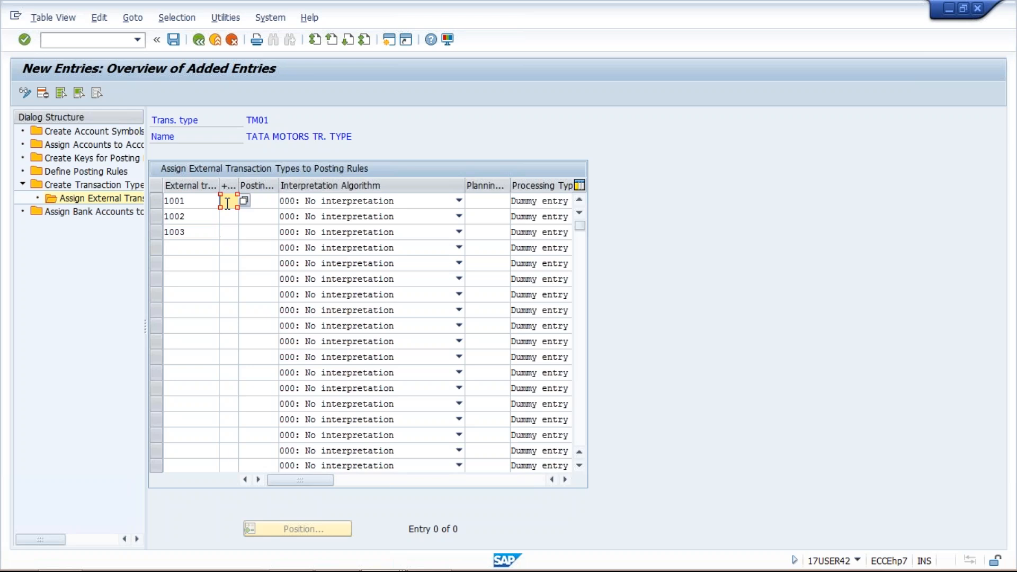
left_click(199, 202)
left_click(230, 204)
type("+")
key("Tab")
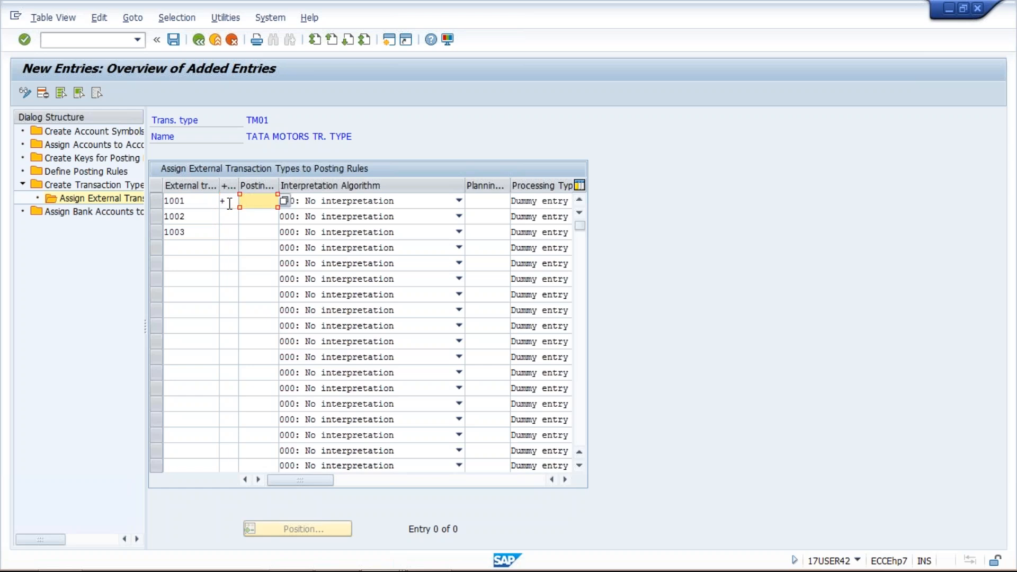
type("TMIN")
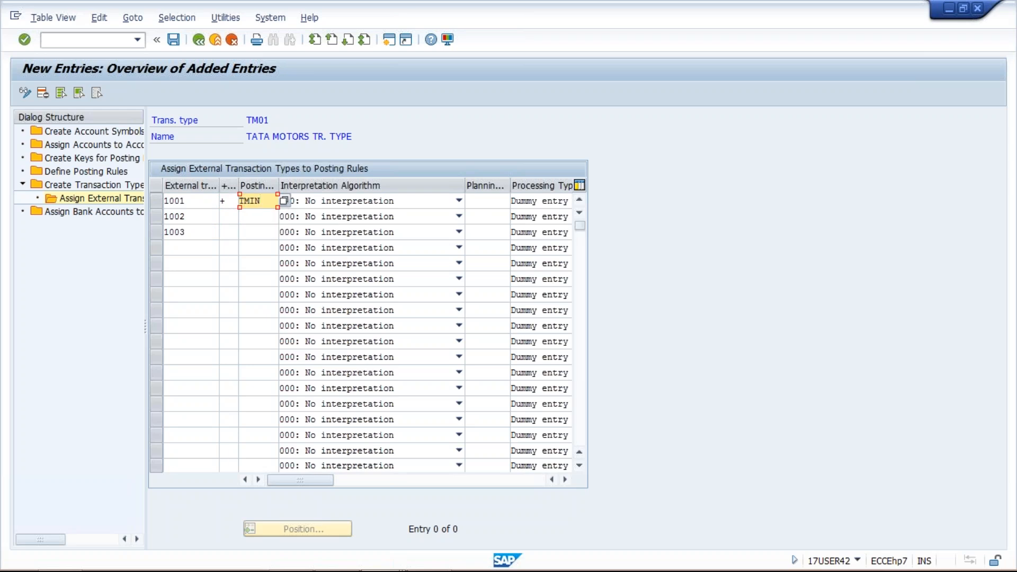
Assign the minus sign and posting rule TMOT to external transaction 1002
left_click(227, 217)
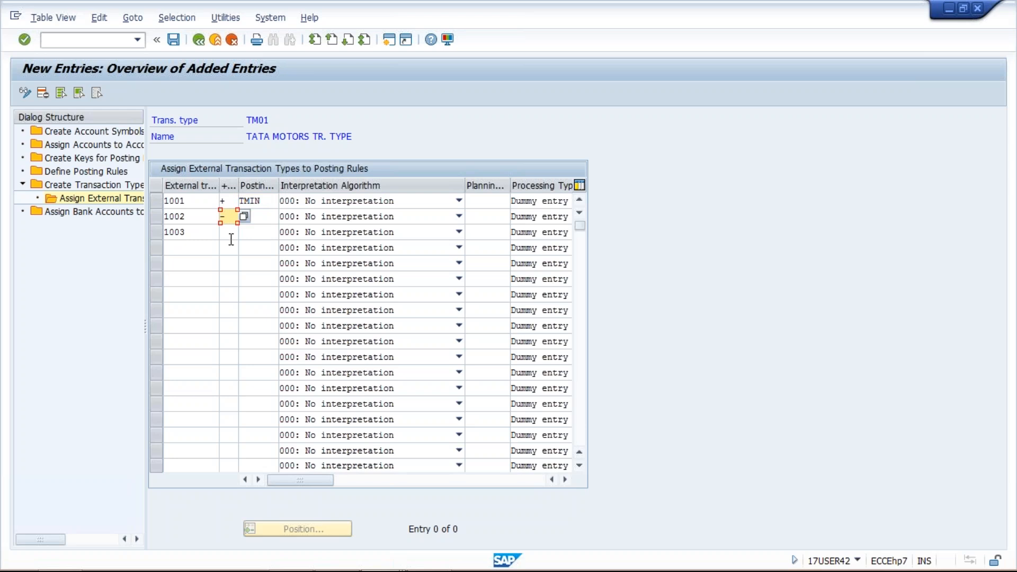
left_click(262, 217)
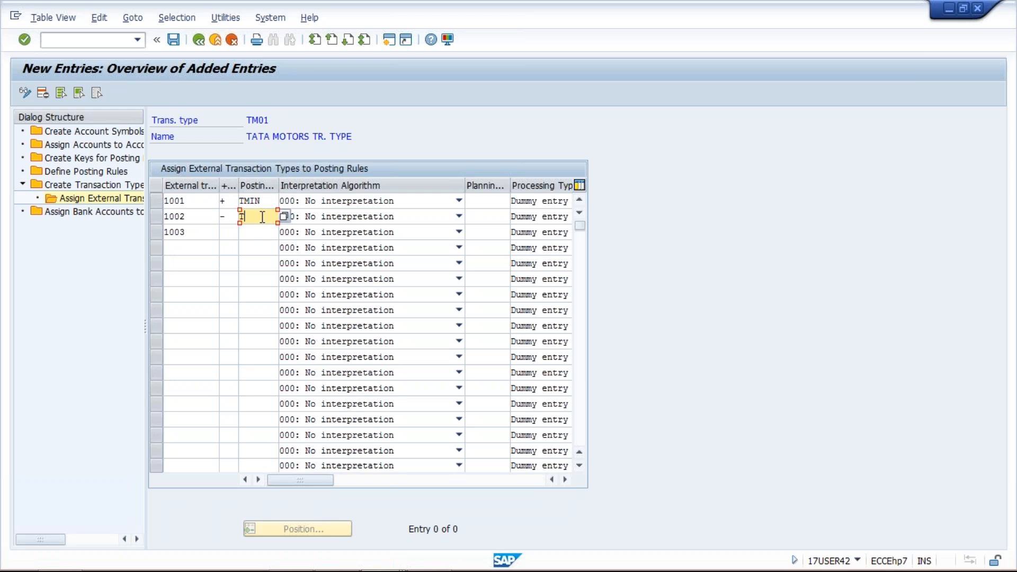
type("TM")
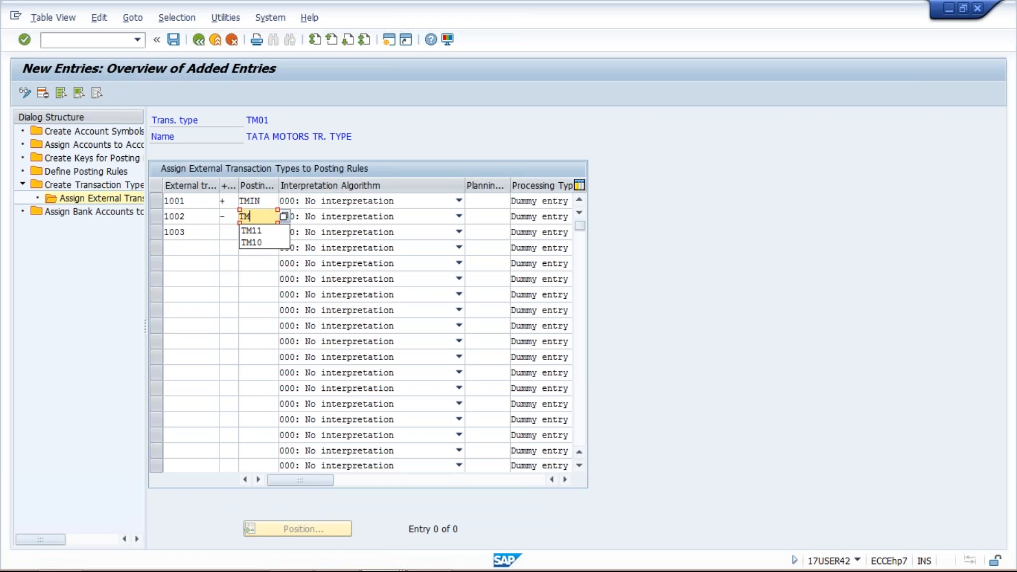
type("OT")
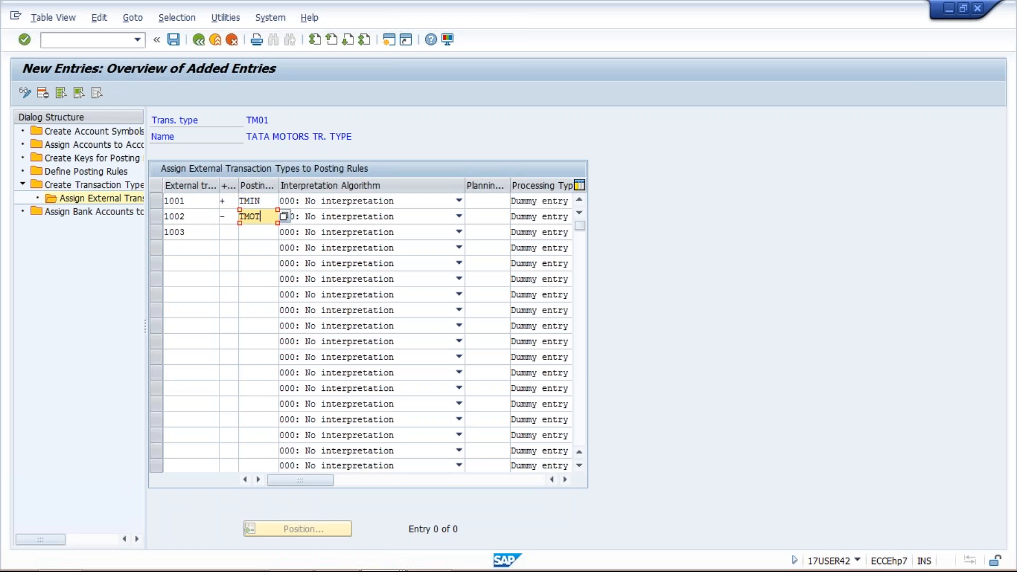
Assign the minus sign and posting rule TMBC to external transaction 1003, and save the entries
left_click(231, 233)
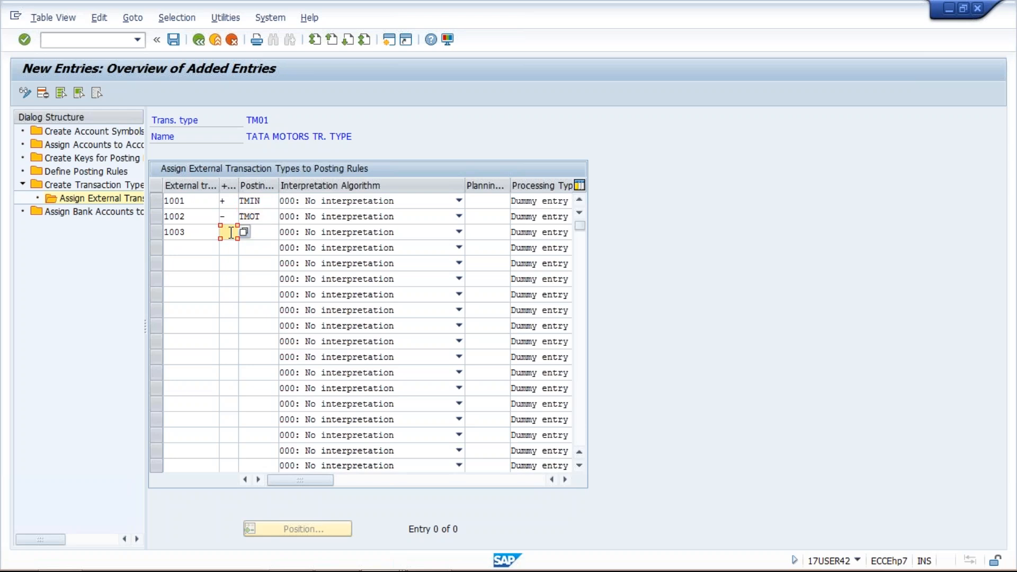
type("-")
left_click(267, 237)
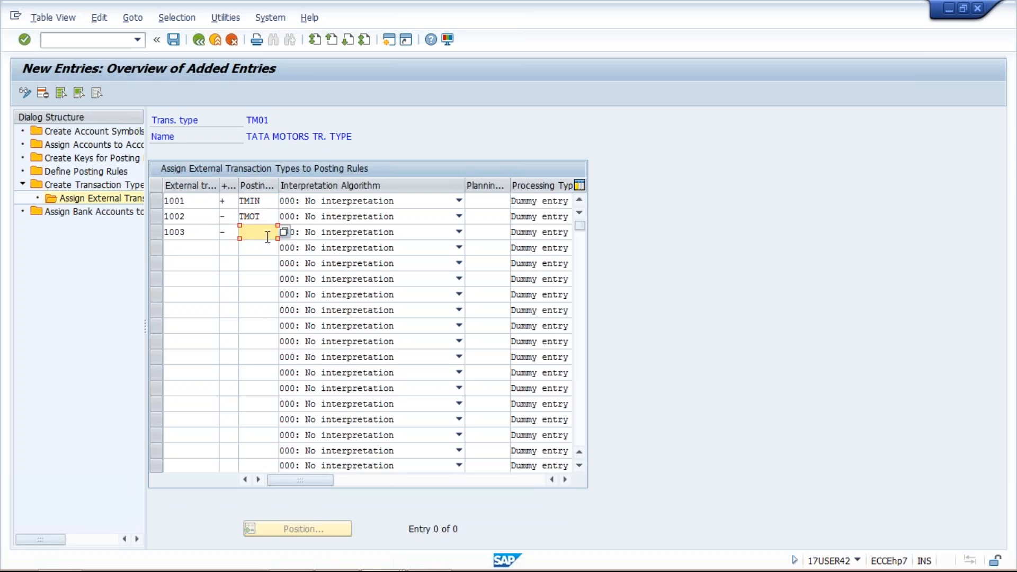
type("TMBC")
key("Return")
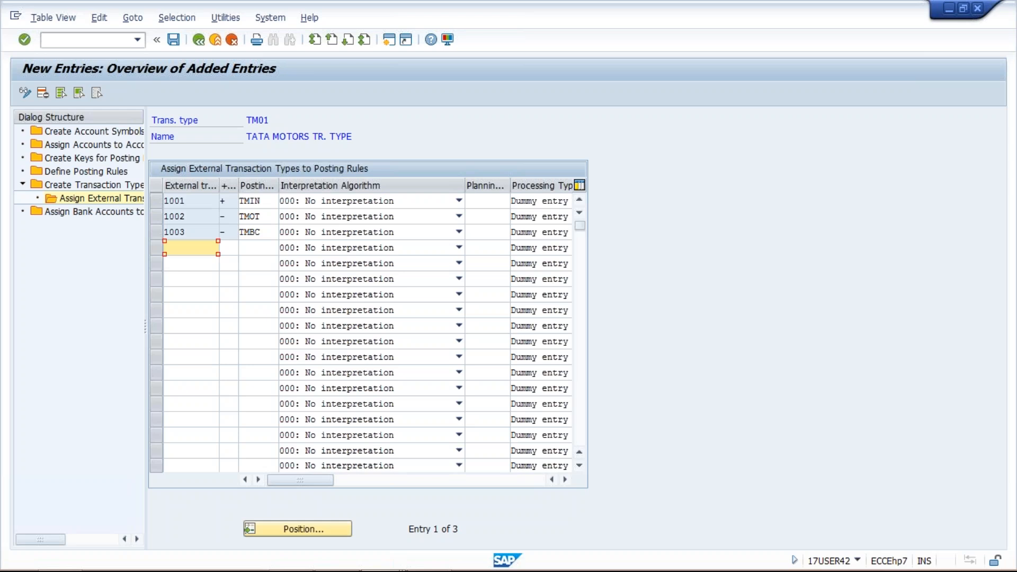
left_click(173, 42)
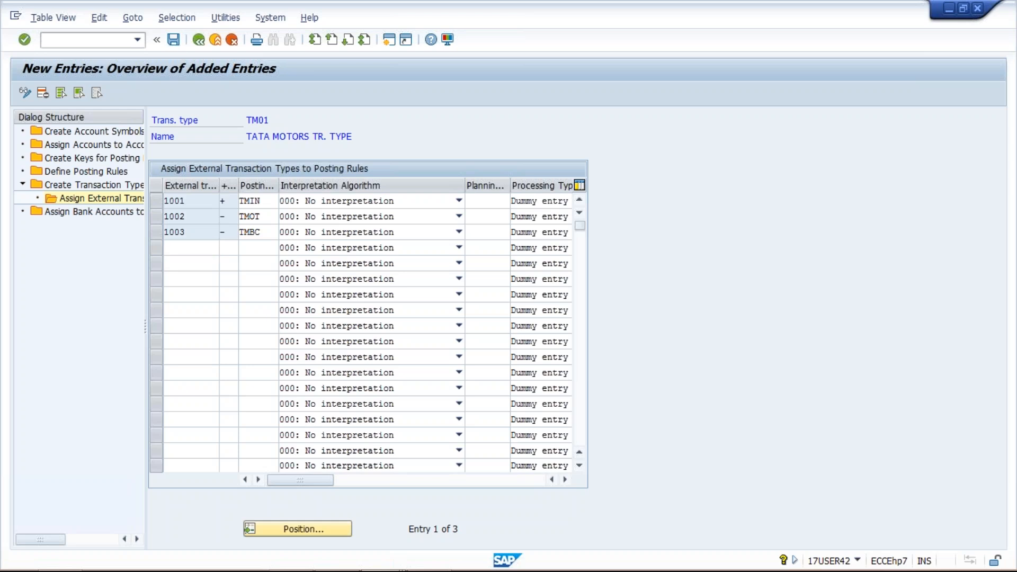
Start a new entry in the assignment of bank accounts to transaction types, with bank key HDFC
left_click(101, 214)
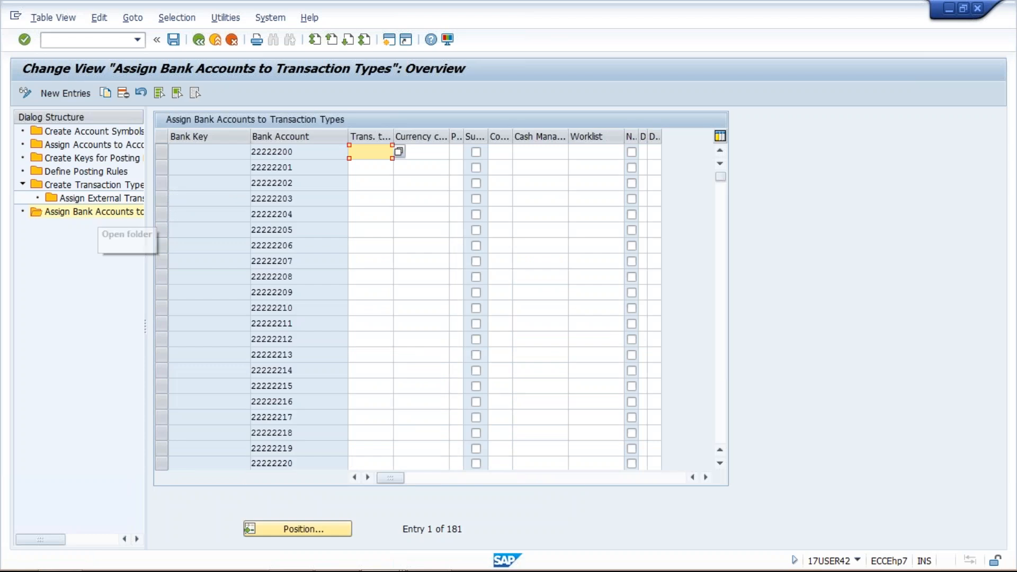
left_click(66, 92)
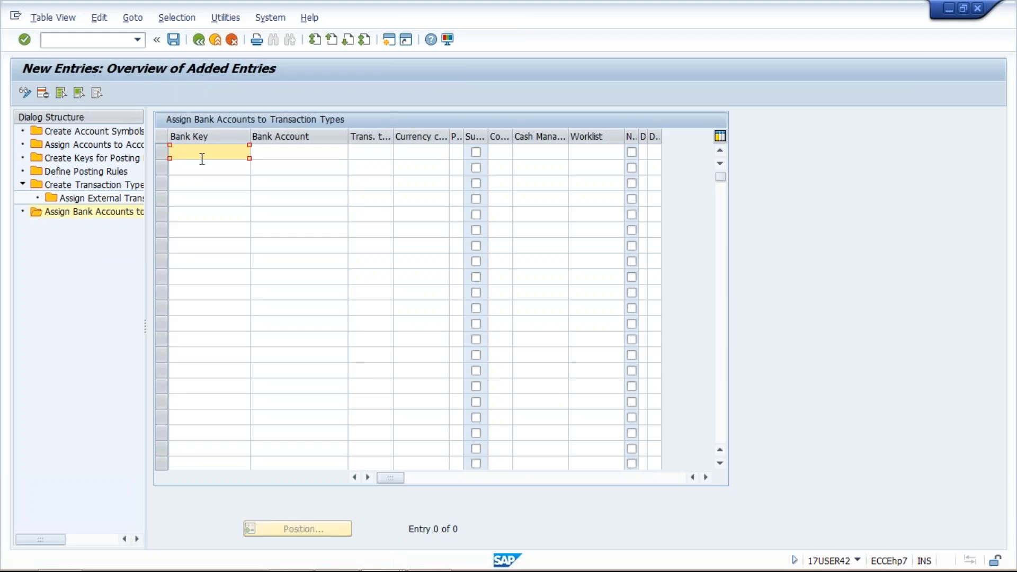
type("HDFC")
key("Tab")
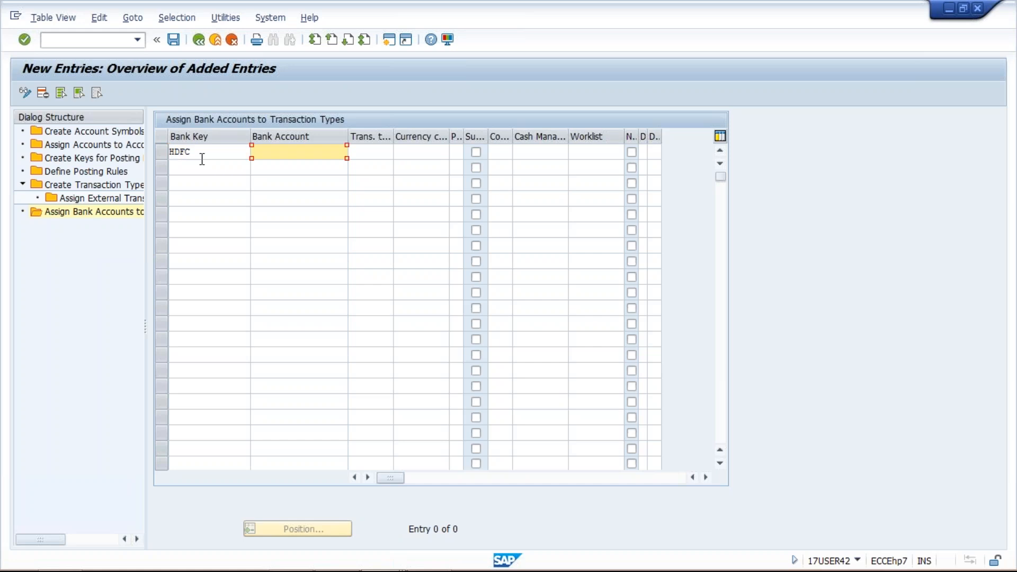
Enter the bank account number for the HDFC row, correcting its final digits
type("123456")
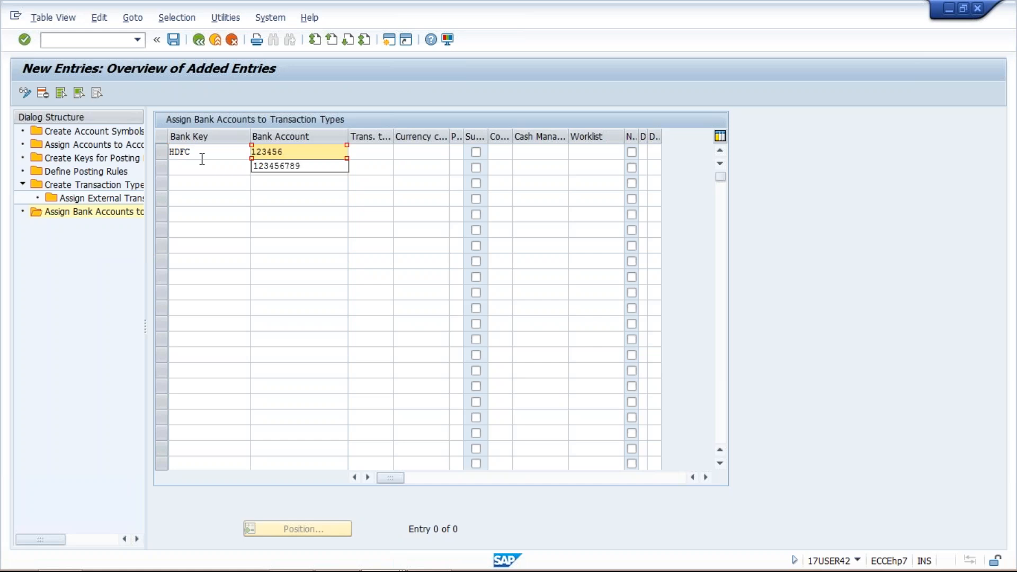
key("Down")
key("Return")
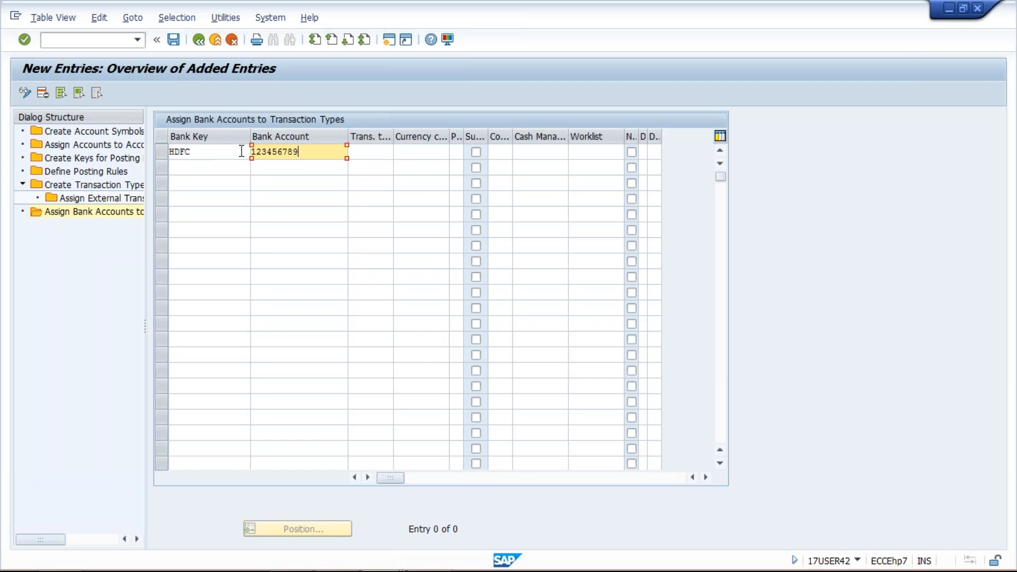
left_click(373, 153)
key("shift+Tab")
key("BackSpace")
key("BackSpace")
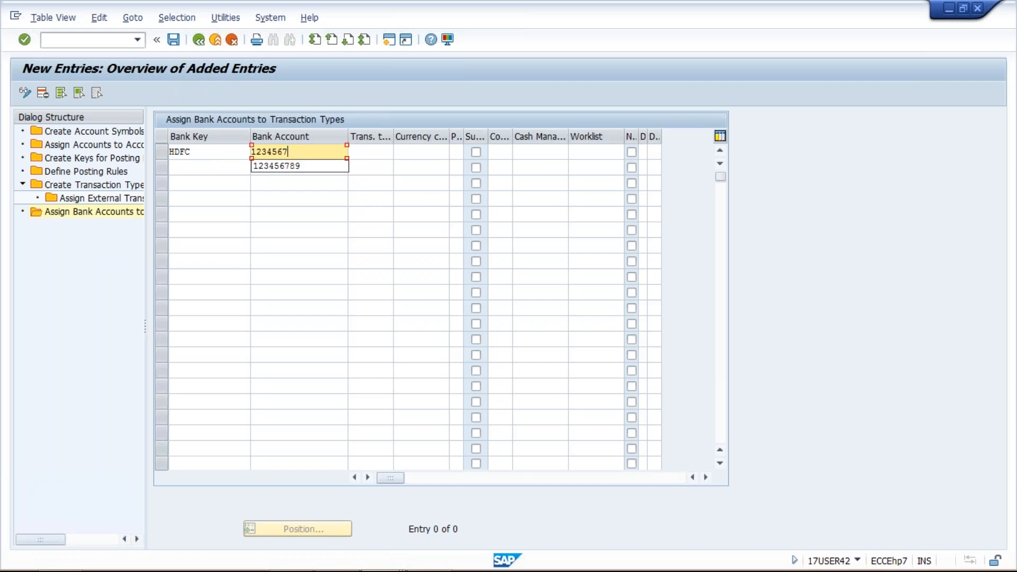
type("56")
left_click(365, 153)
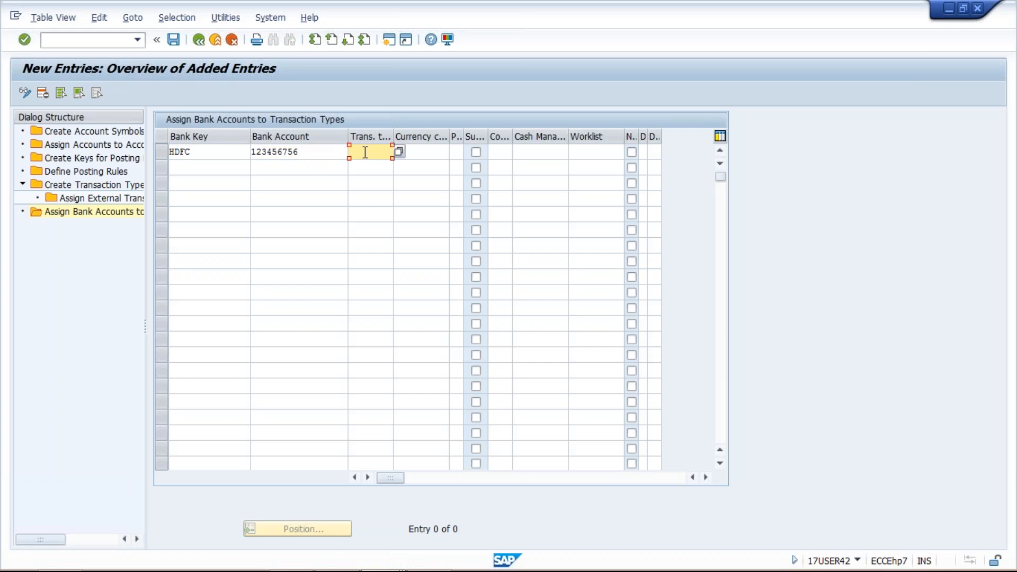
left_click(390, 41)
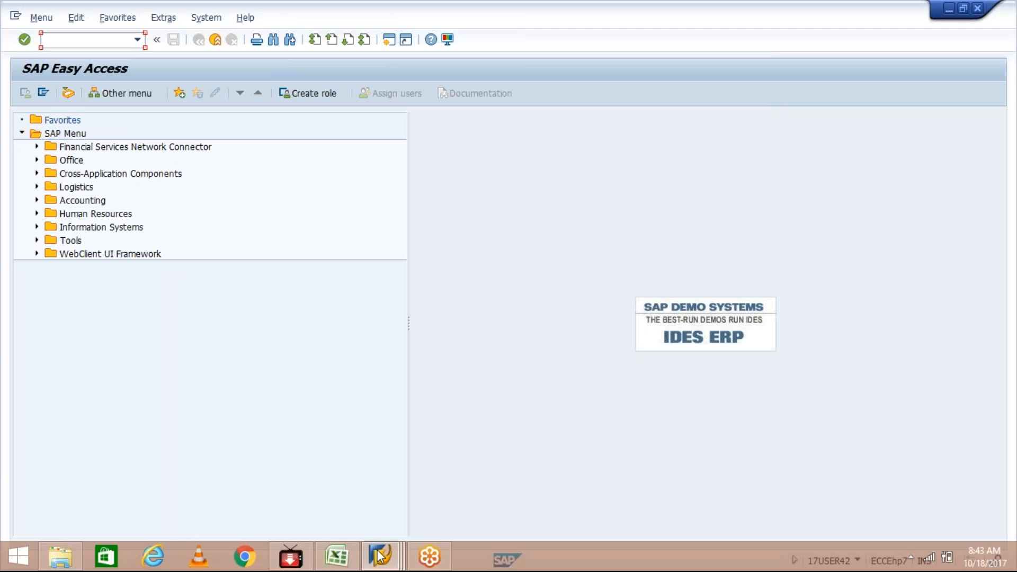
left_click(377, 550)
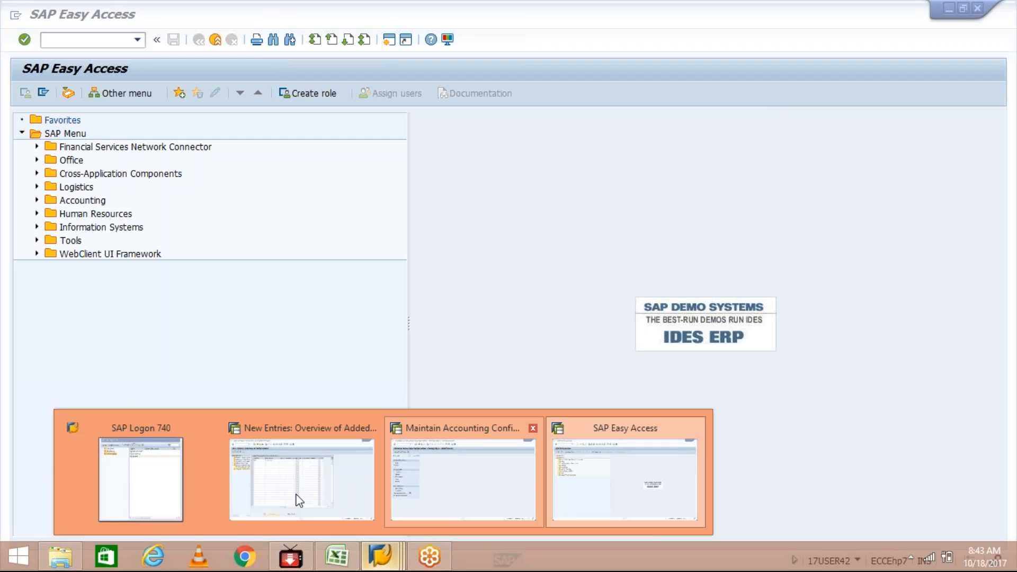
left_click(299, 501)
Check the bank account number in the HDFC row and assign transaction type TM01 to it
left_click(299, 152)
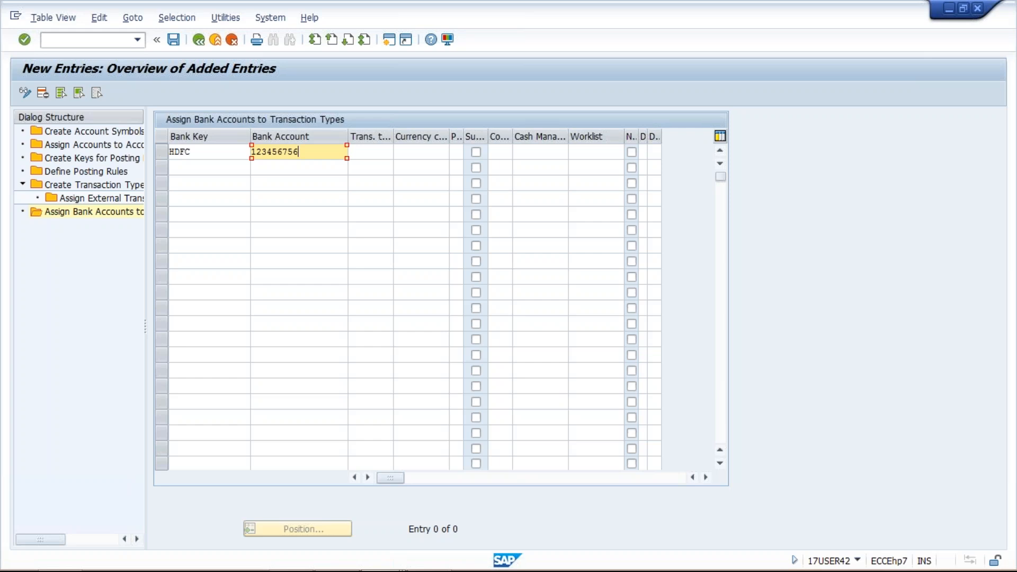
double_click(291, 152)
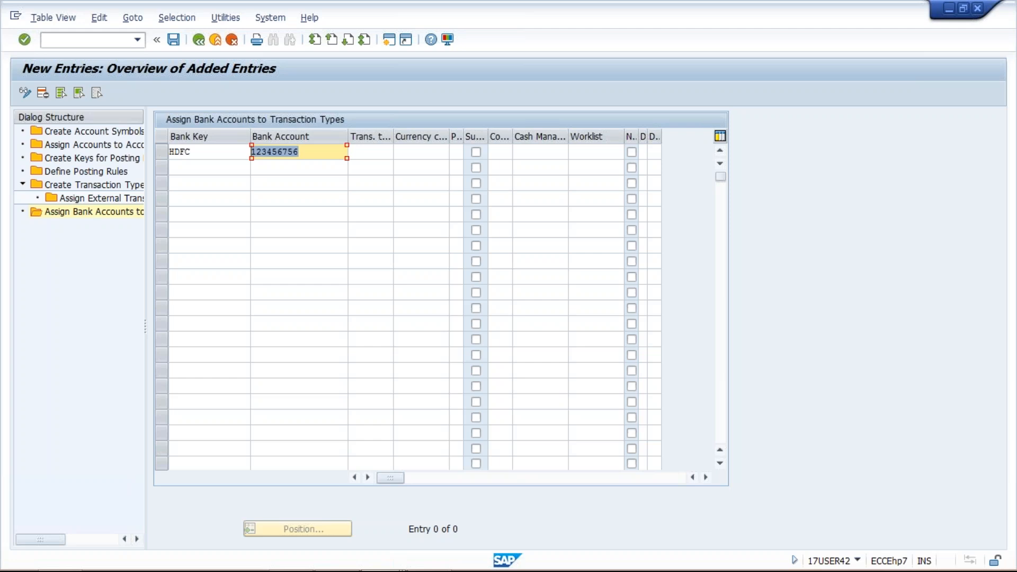
left_click(378, 152)
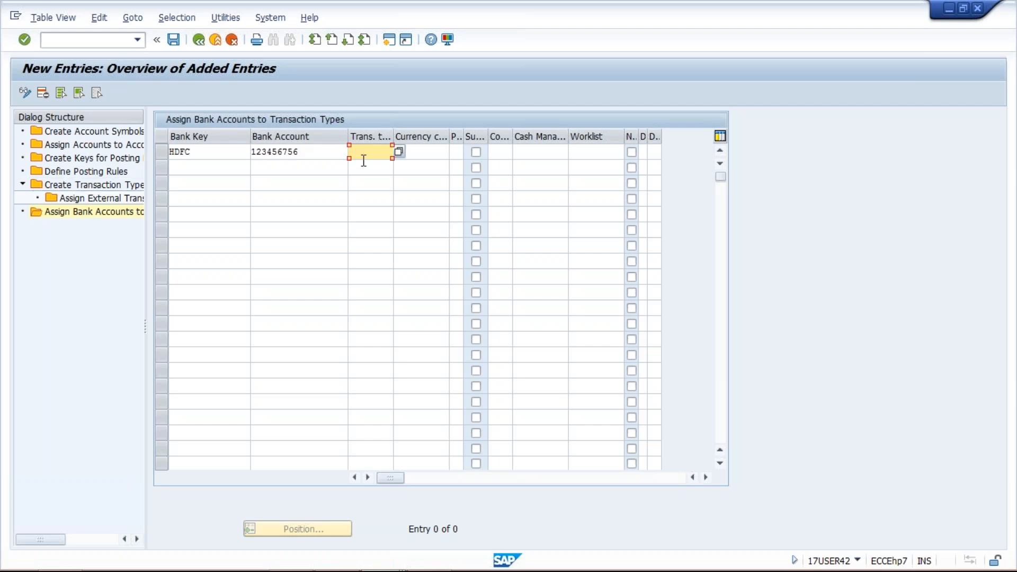
type("TM01")
Try to set currency class INR for the HDFC bank account row, and clear it again
left_click(435, 153)
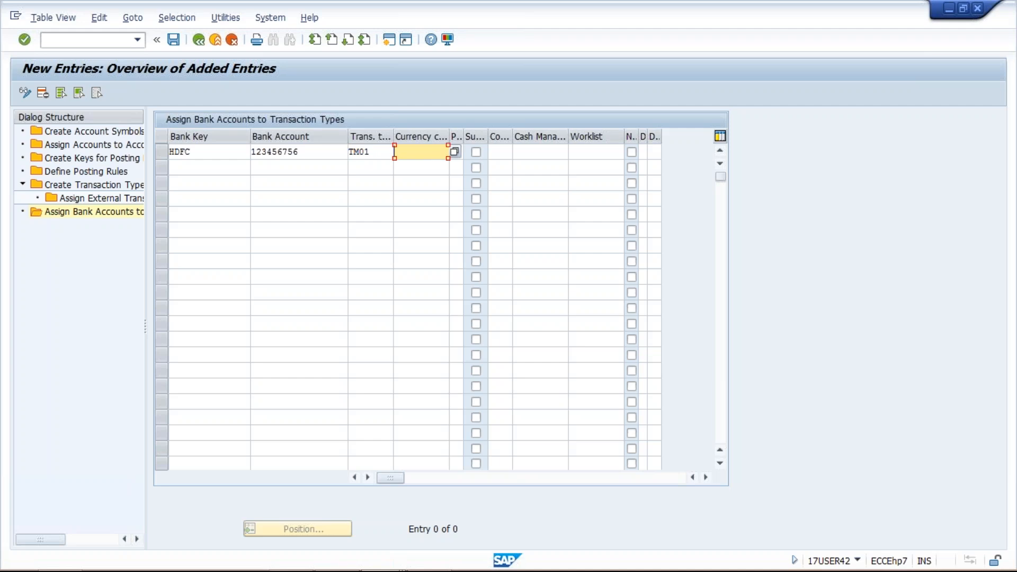
left_click(400, 152)
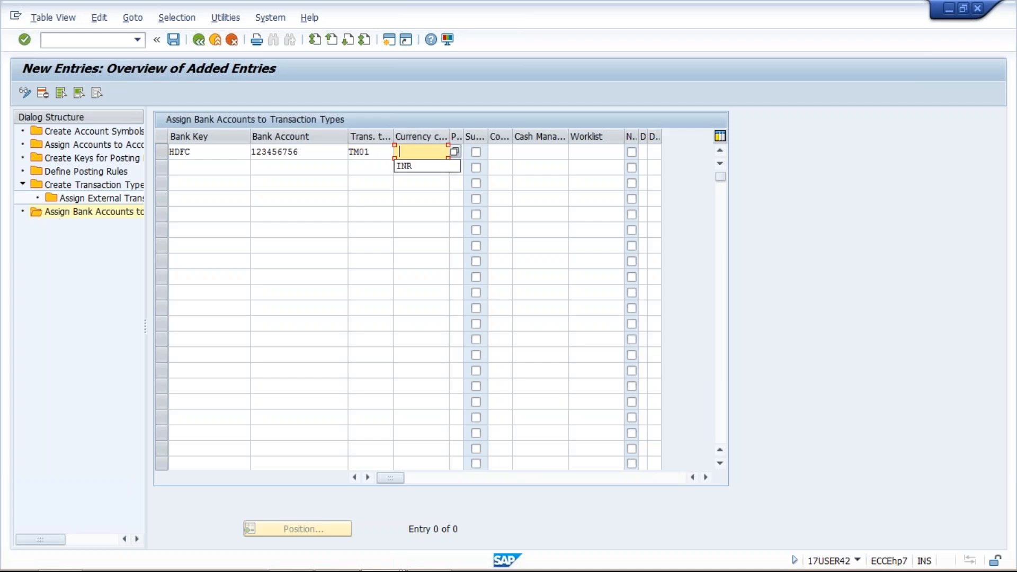
left_click(405, 166)
key("Return")
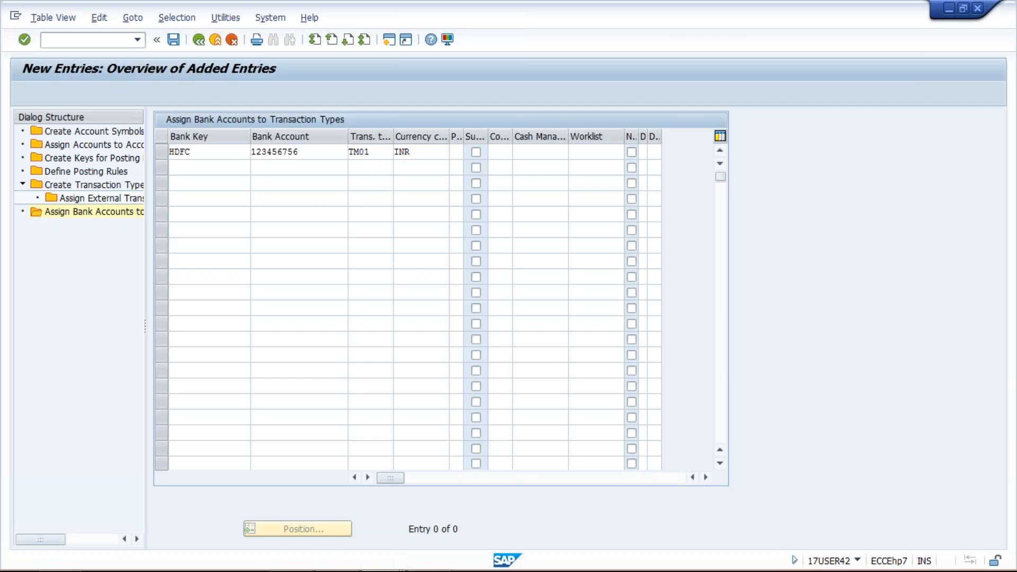
key("BackSpace")
key("Return")
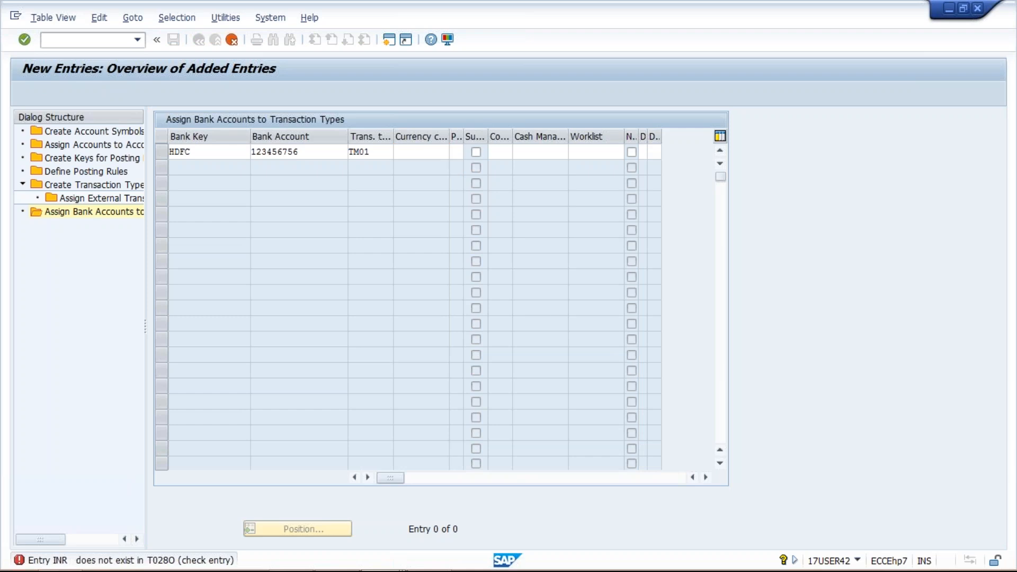
left_click(375, 151)
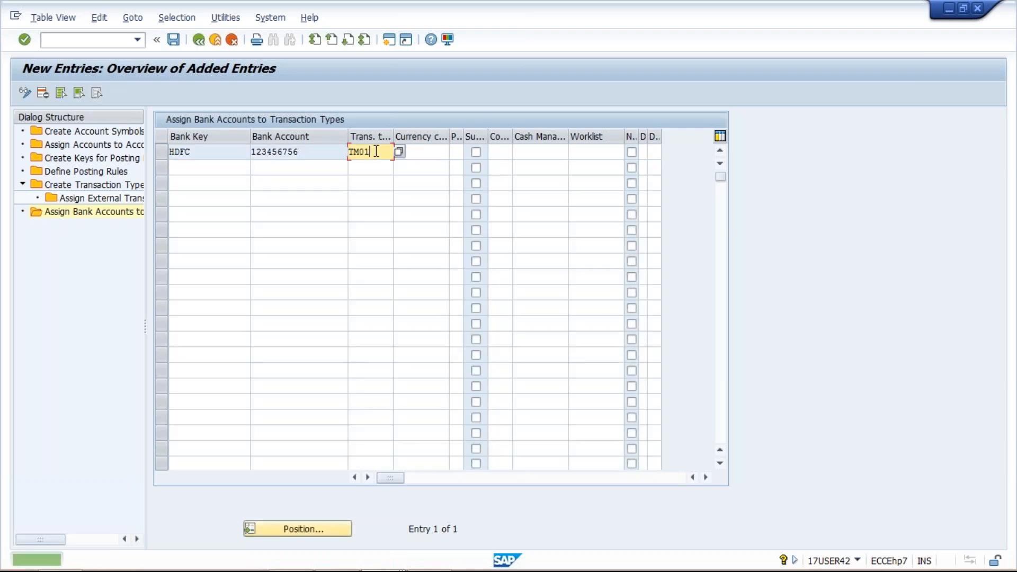
left_click_drag(373, 150, 244, 153)
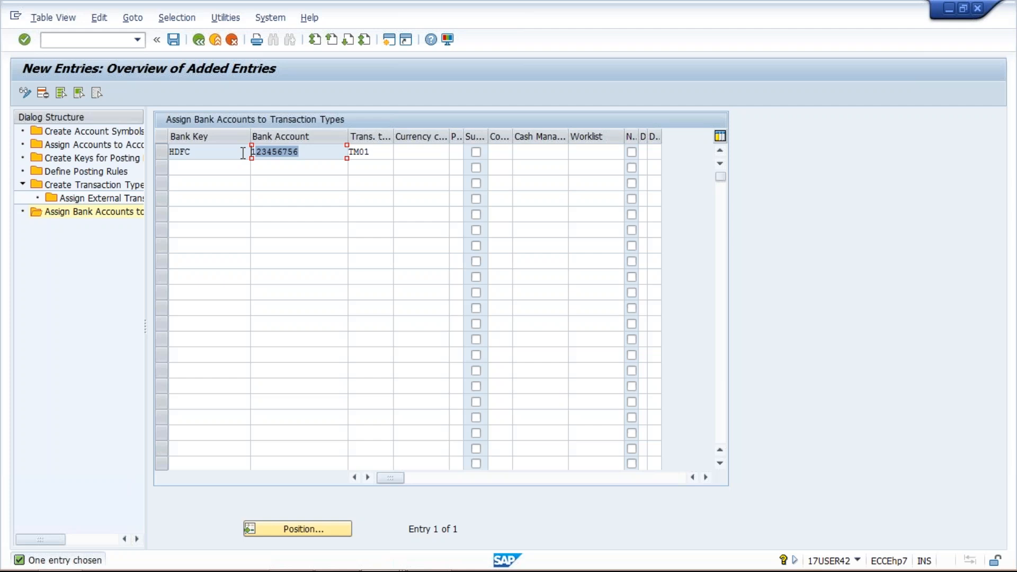
Save the HDFC bank account assignment and switch to Sheet2 of the Class workbook in Excel
left_click(176, 43)
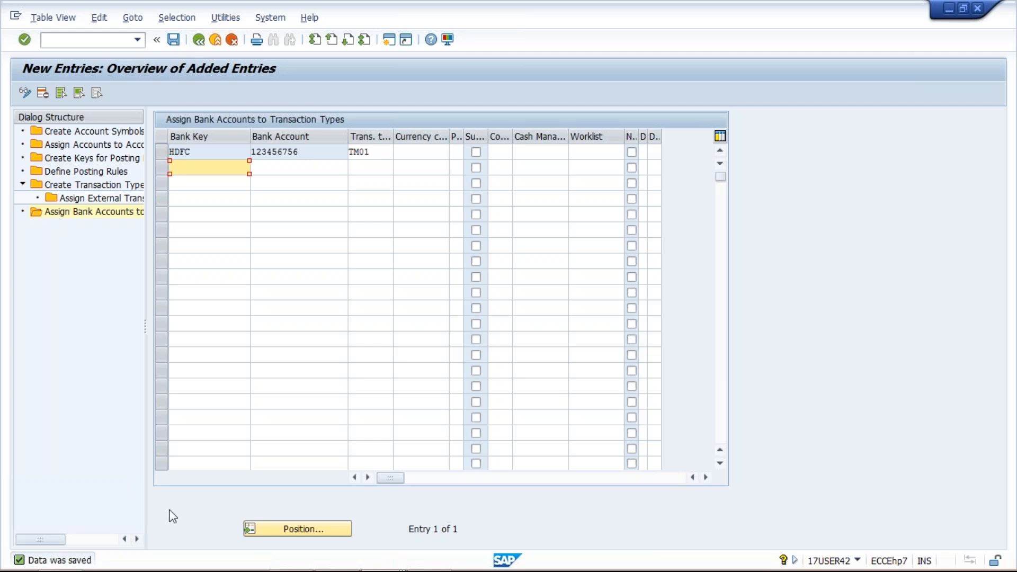
left_click(327, 562)
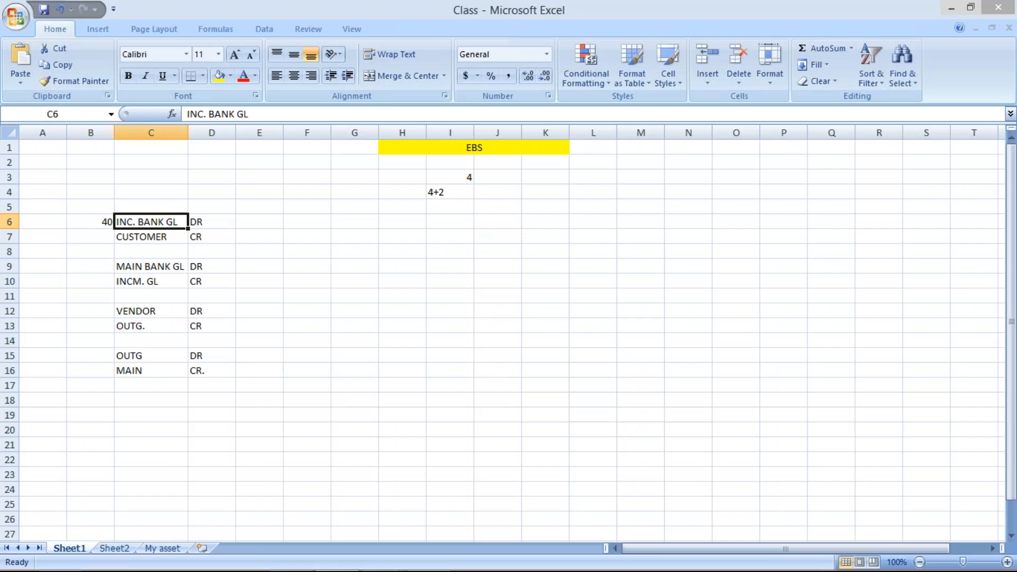
left_click(123, 549)
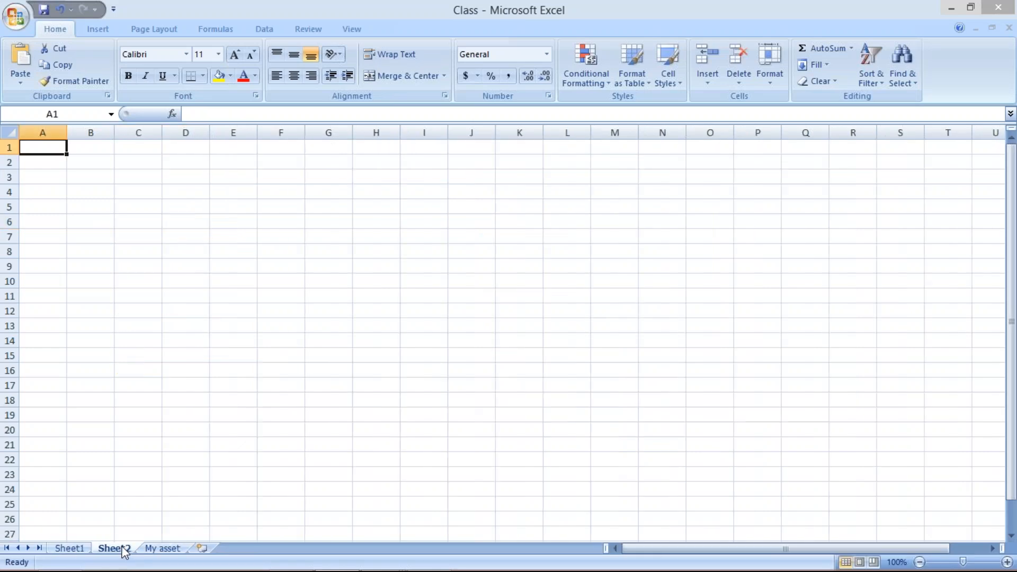
Merge and center cells F1:G1 on Sheet2 and enter the bank account number as the heading
left_click_drag(265, 146, 329, 145)
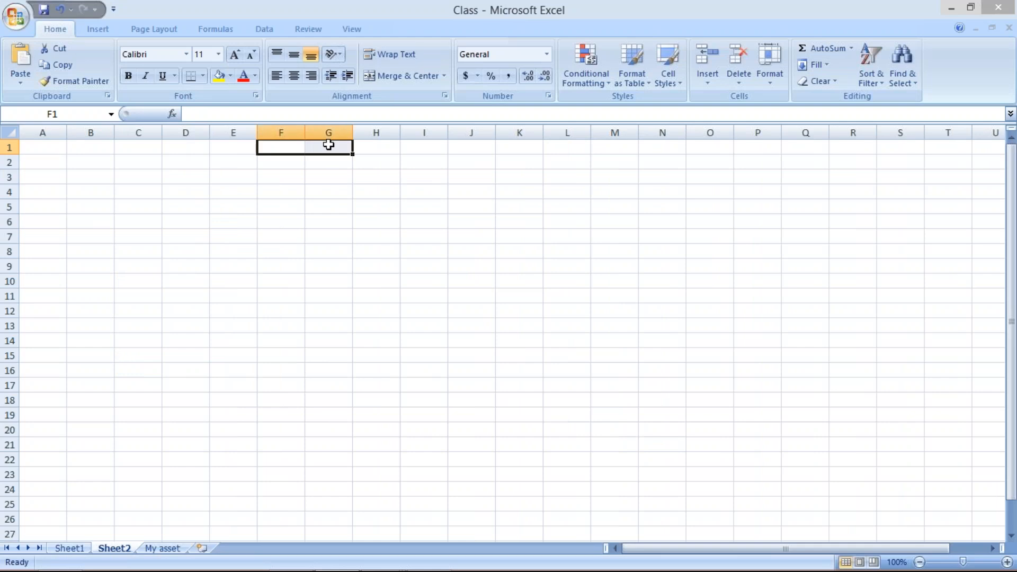
left_click(408, 76)
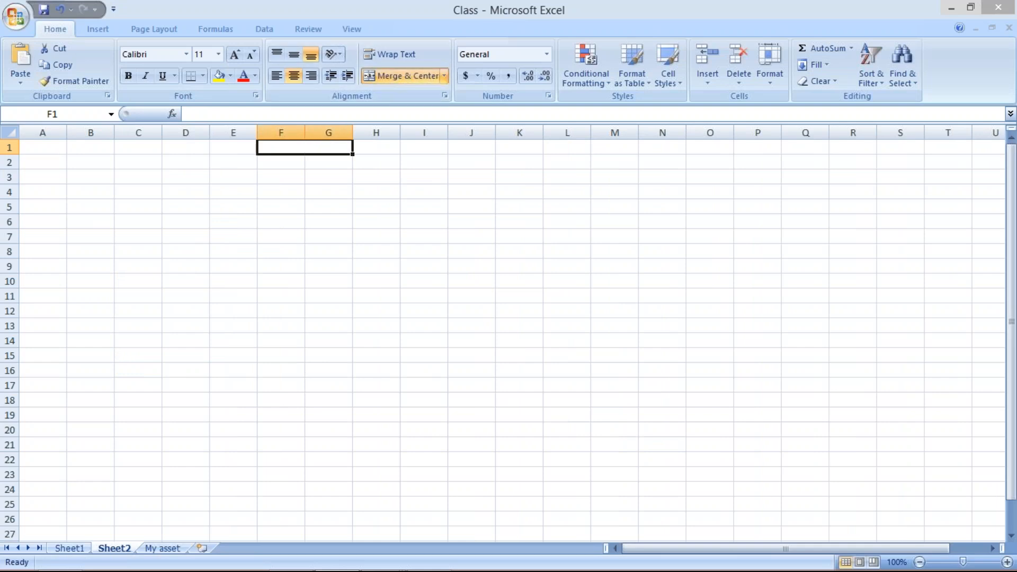
type("12345645")
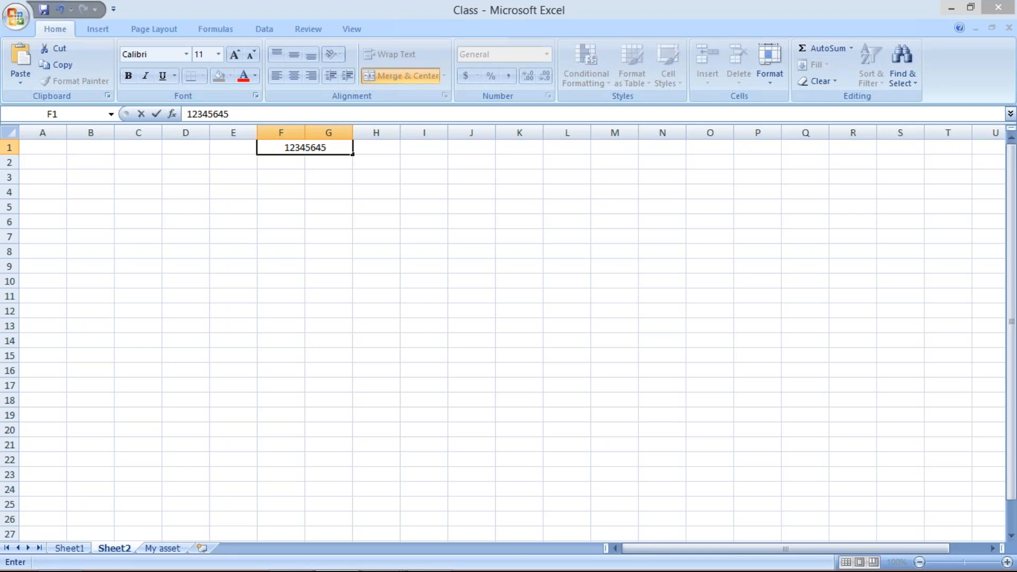
key("Return")
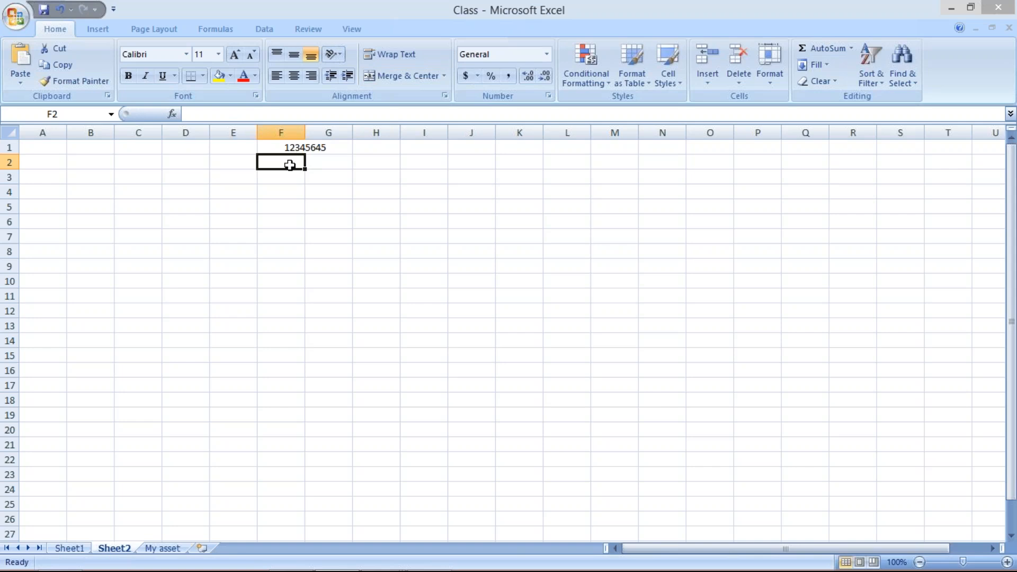
left_click(285, 149)
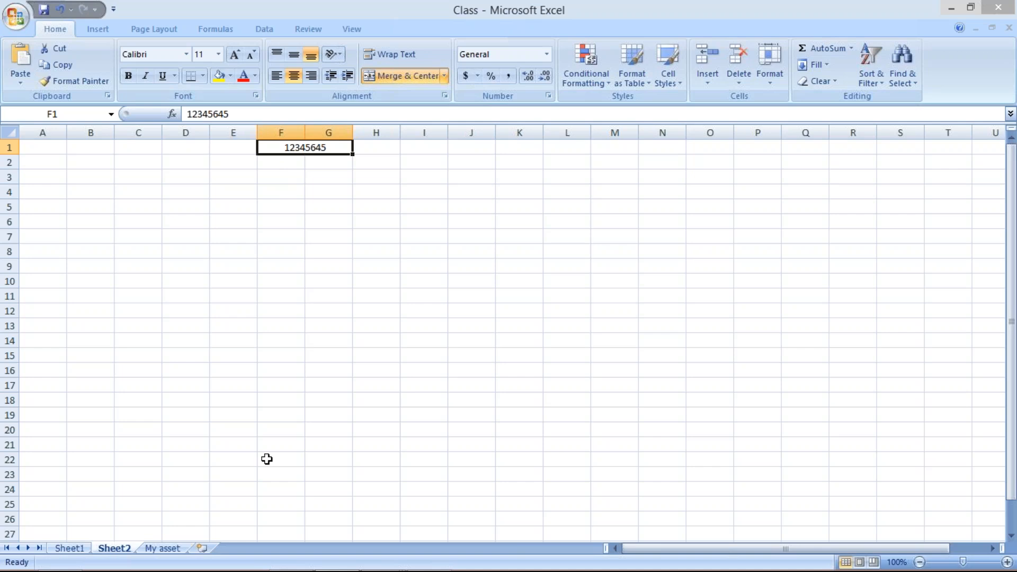
Enter 1001 in cell F3 below the account number, with the amount 500.00 beside it in G3
mouse_move(292, 568)
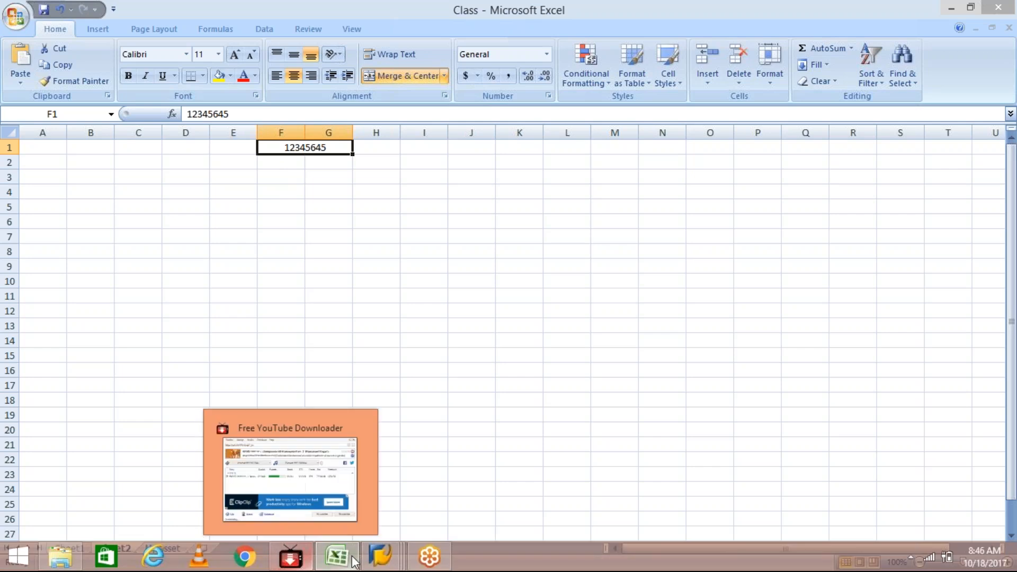
mouse_move(377, 554)
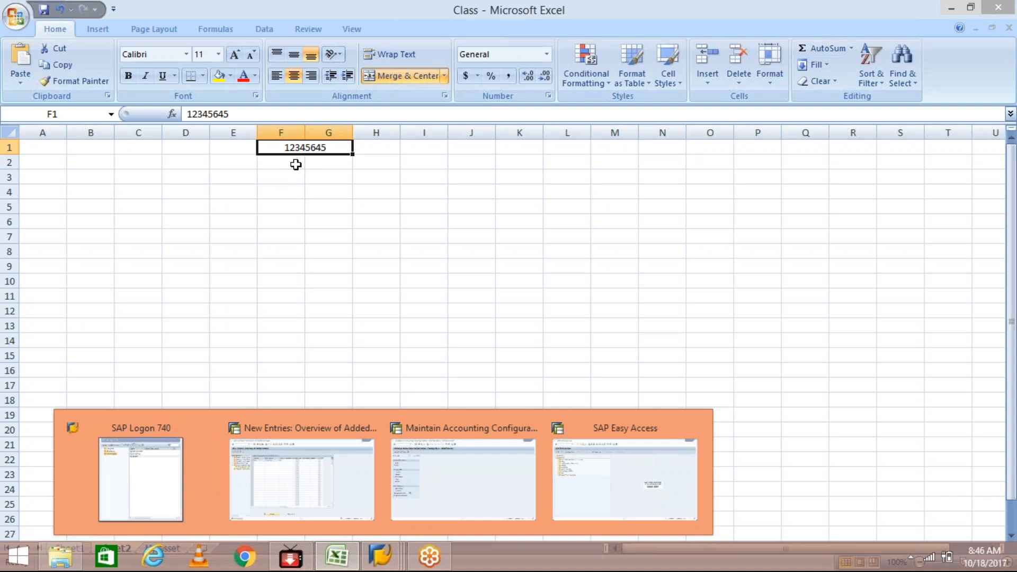
left_click(275, 167)
left_click(278, 176)
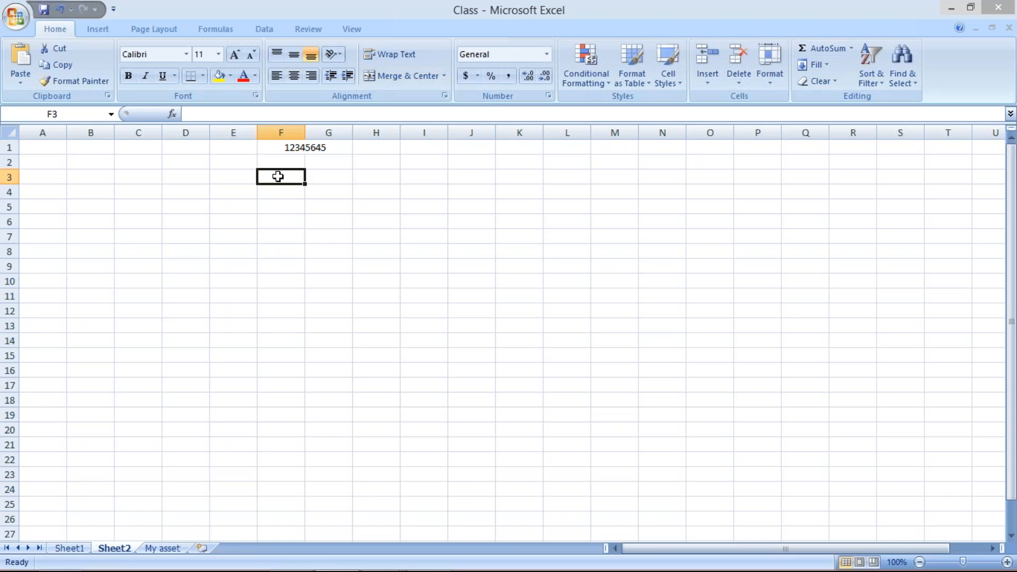
left_click(279, 147)
left_click(280, 178)
type("1001")
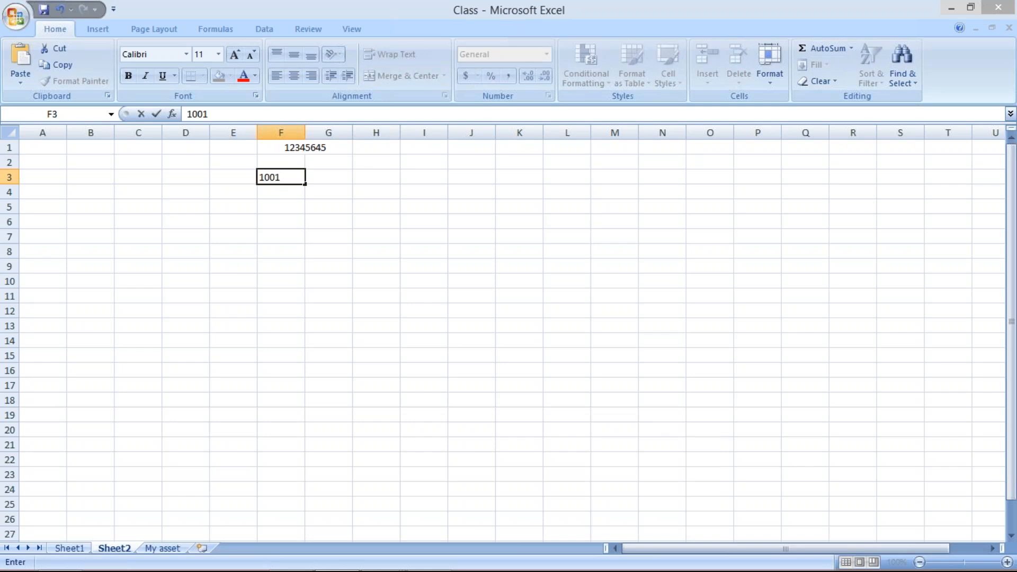
key("Tab")
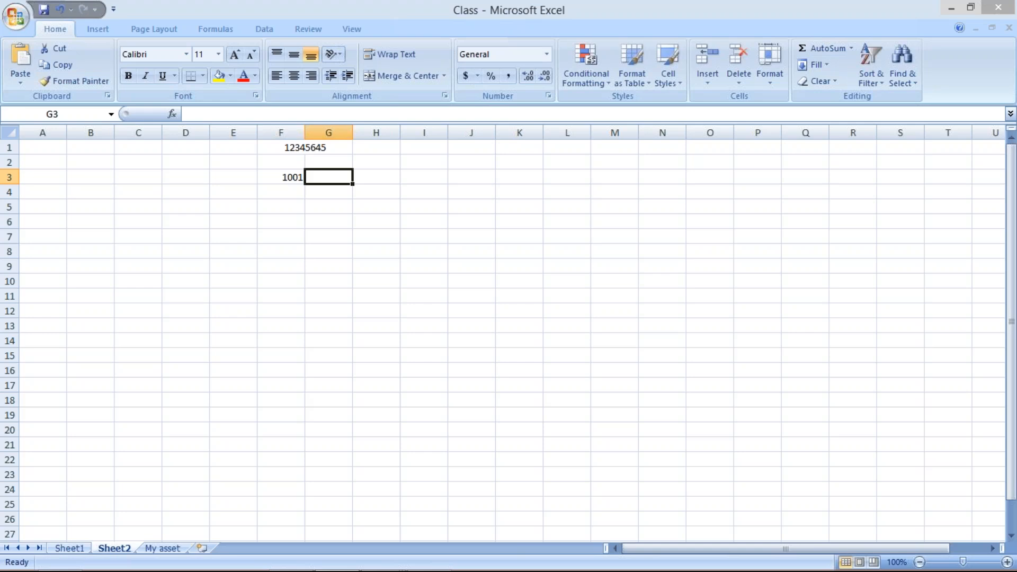
type("500.00")
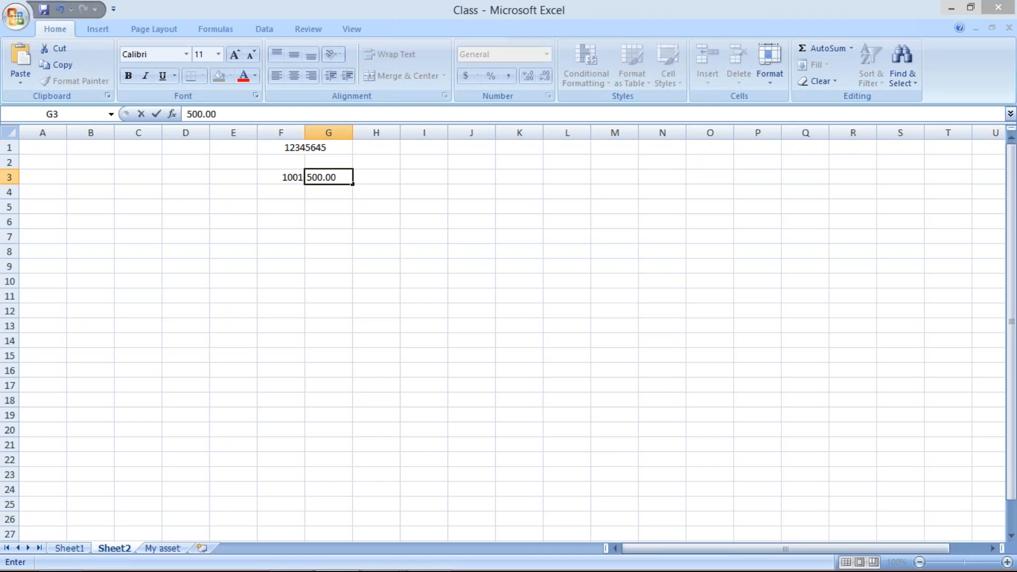
key("Return")
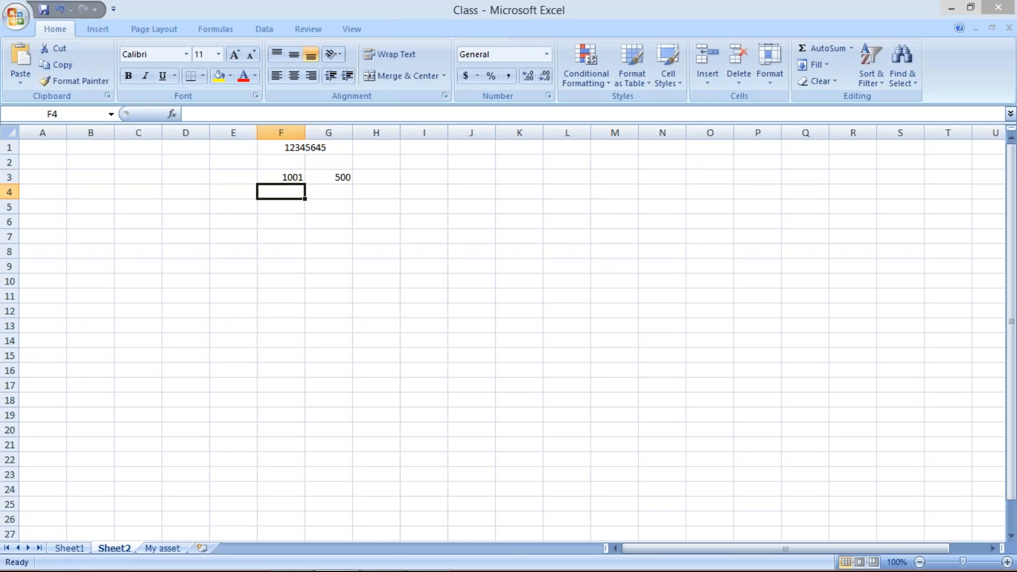
Add a second line in row 4 with 1002 in column F and the amount 200 in column G
type("1002")
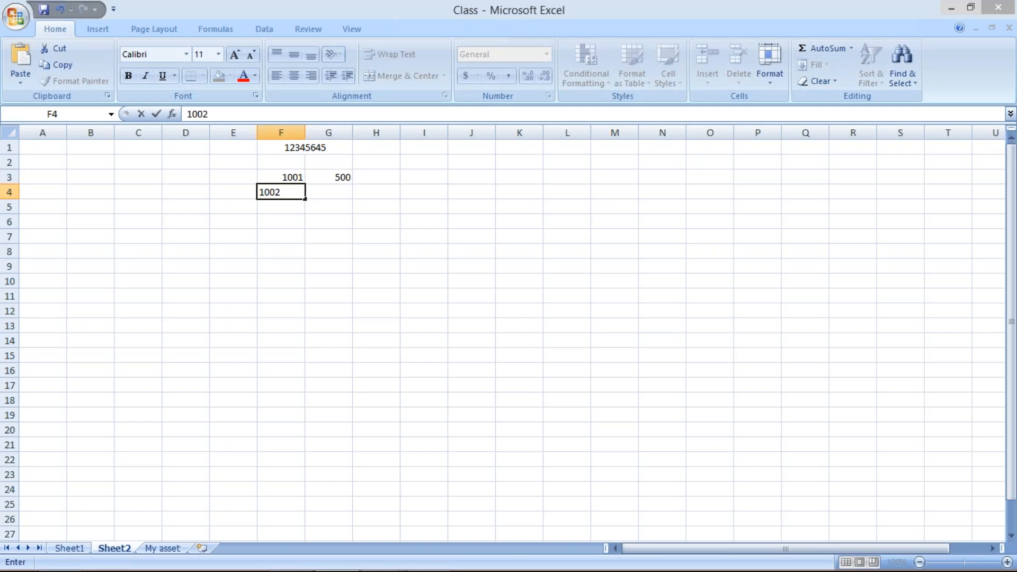
key("Tab")
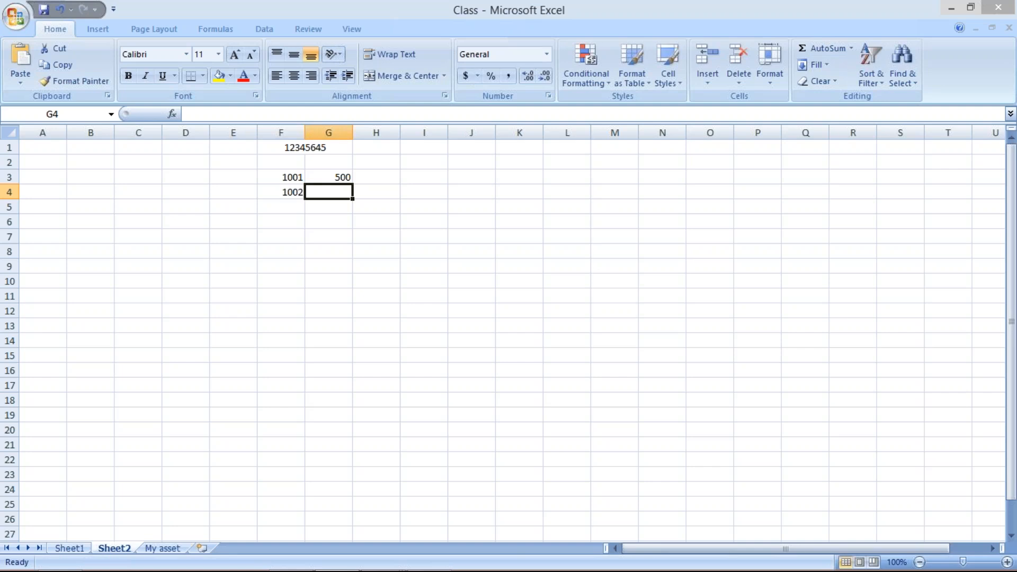
type("200")
key("Return")
Add a third line in row 5 with 1003 in column F and the amount 100 in column G
type("1003")
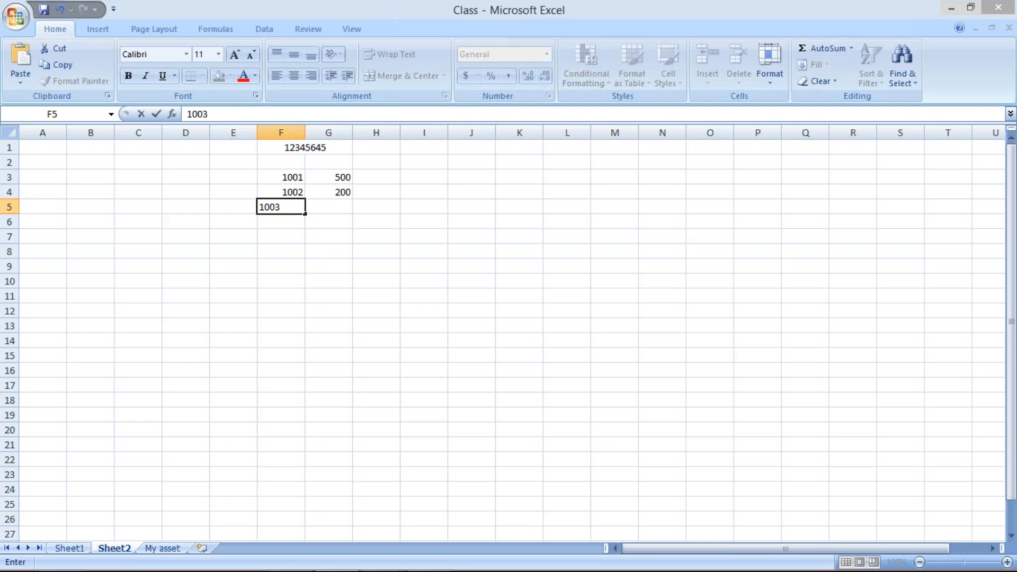
key("Tab")
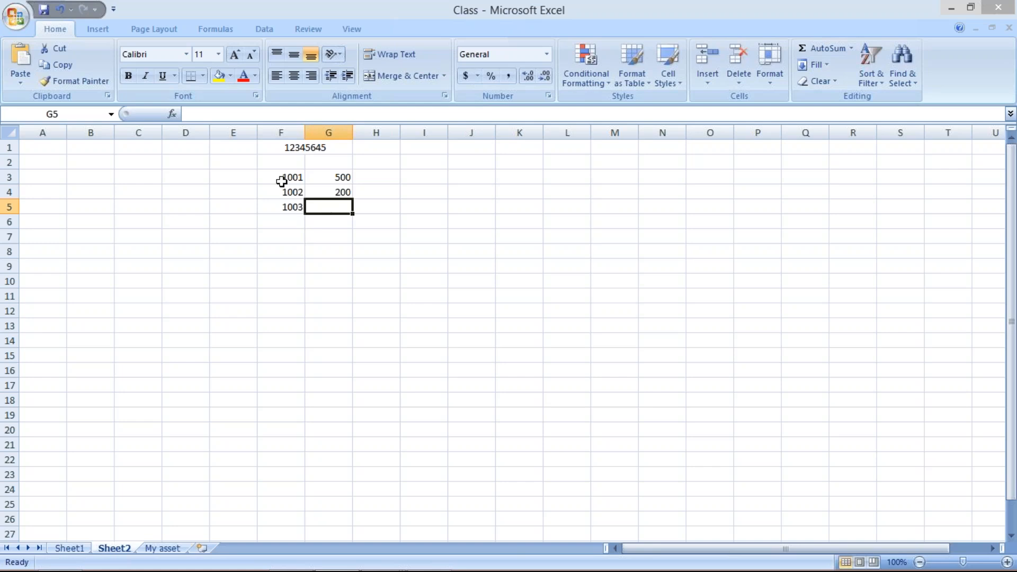
left_click(278, 180)
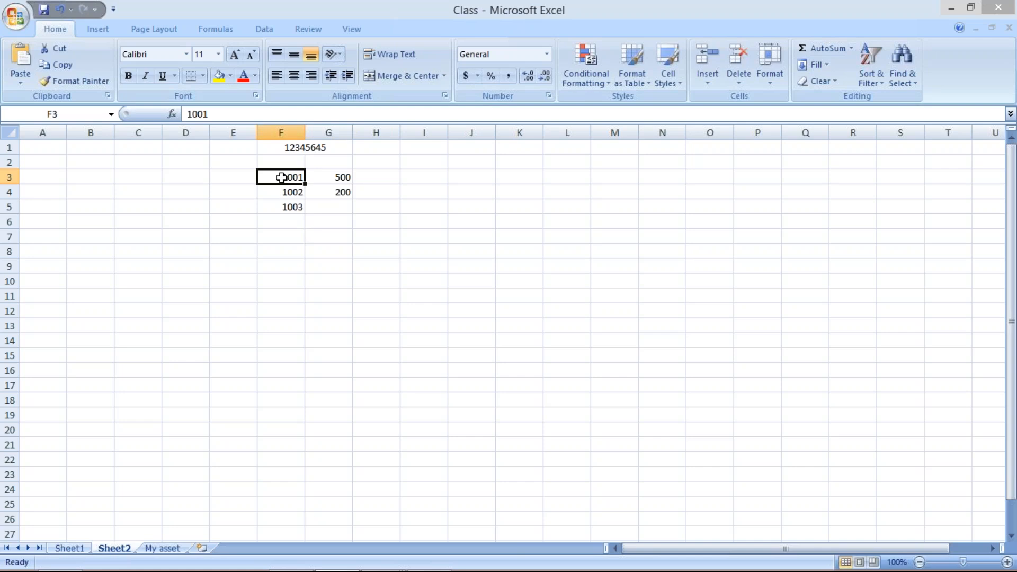
left_click(283, 190)
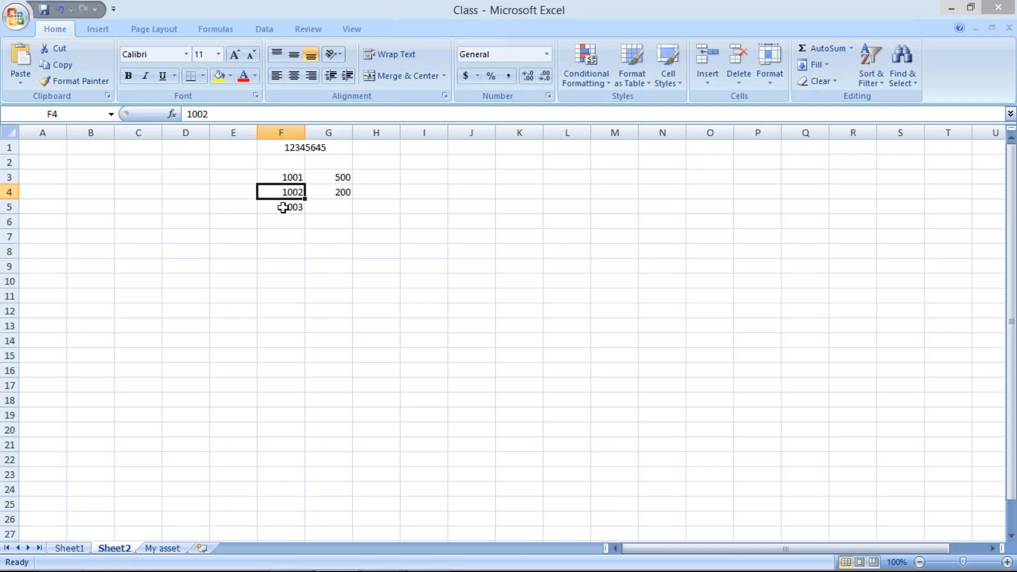
left_click(281, 206)
left_click(285, 178)
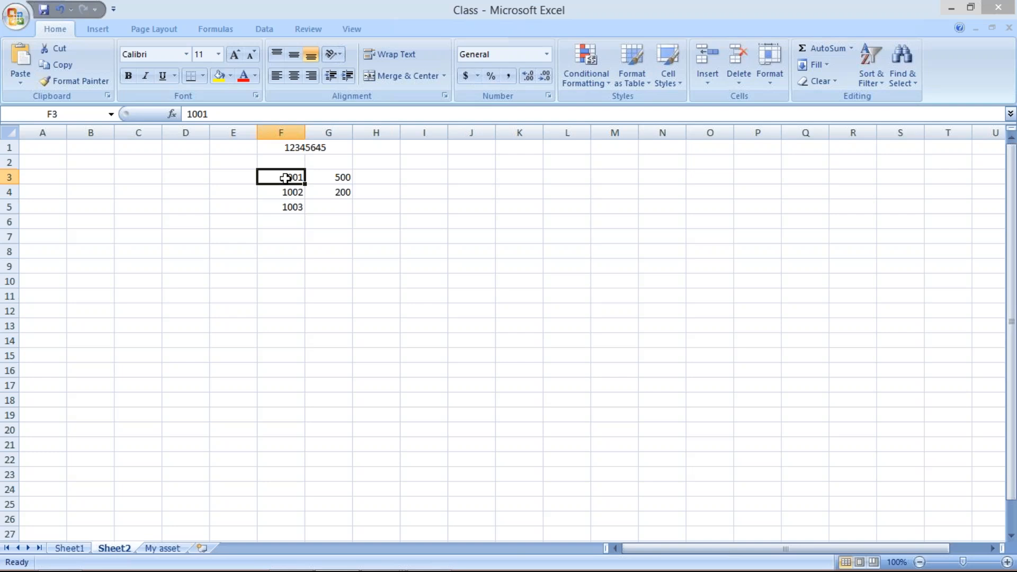
left_click(283, 191)
left_click(285, 207)
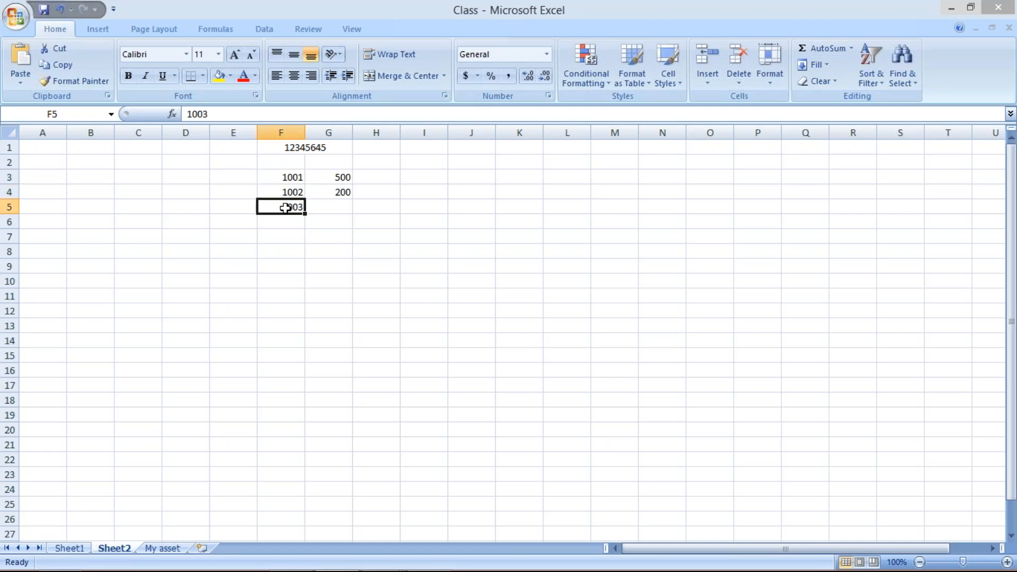
left_click(318, 203)
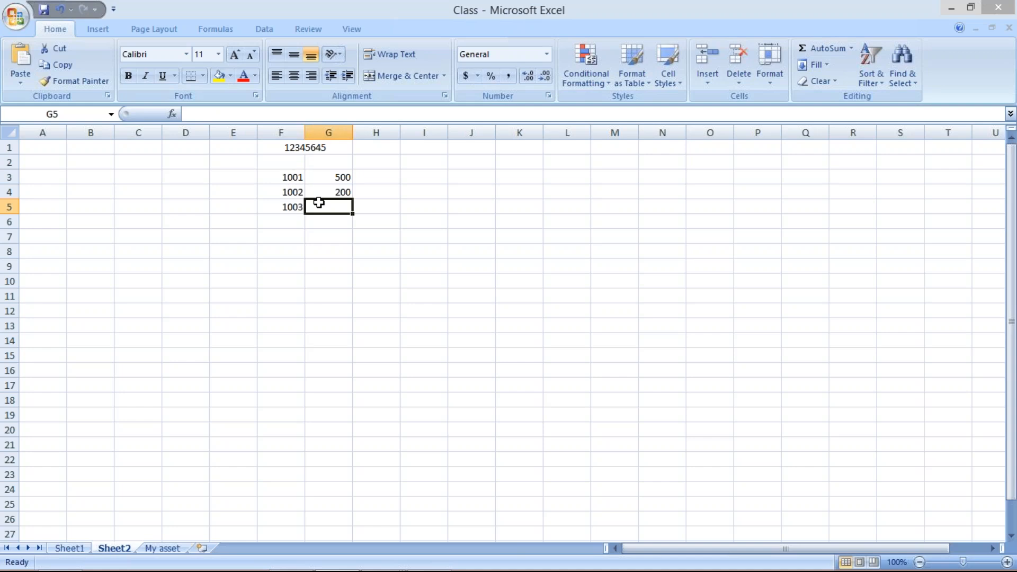
type("100")
key("Return")
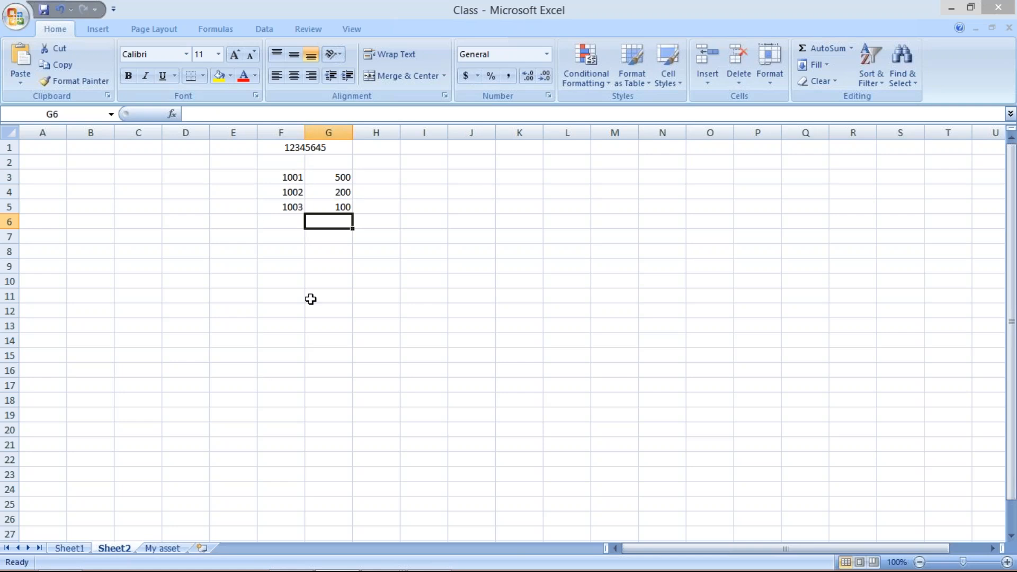
left_click_drag(268, 150, 299, 211)
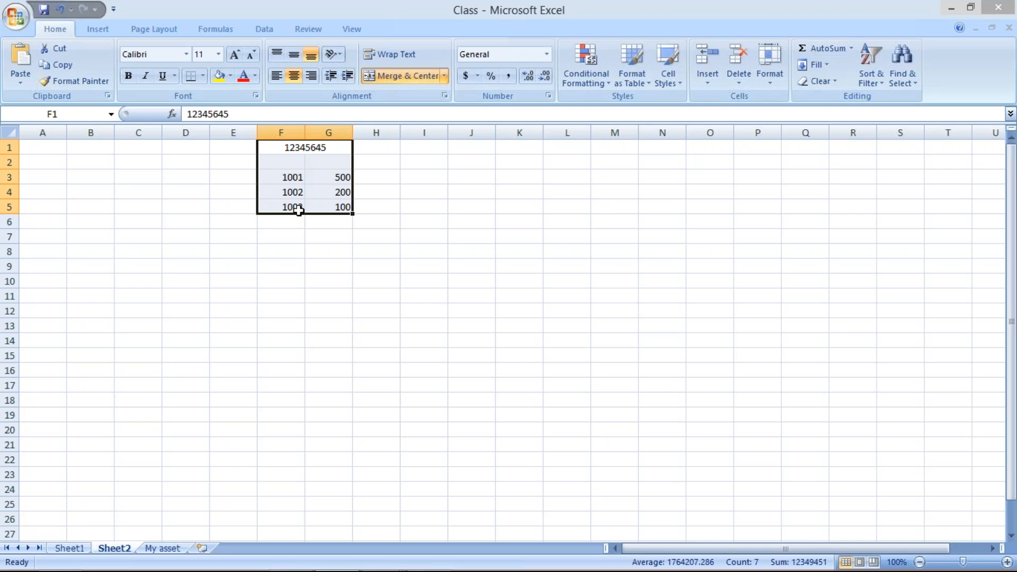
Switch to the SAP Easy Access session and run transaction FF_5
mouse_move(281, 564)
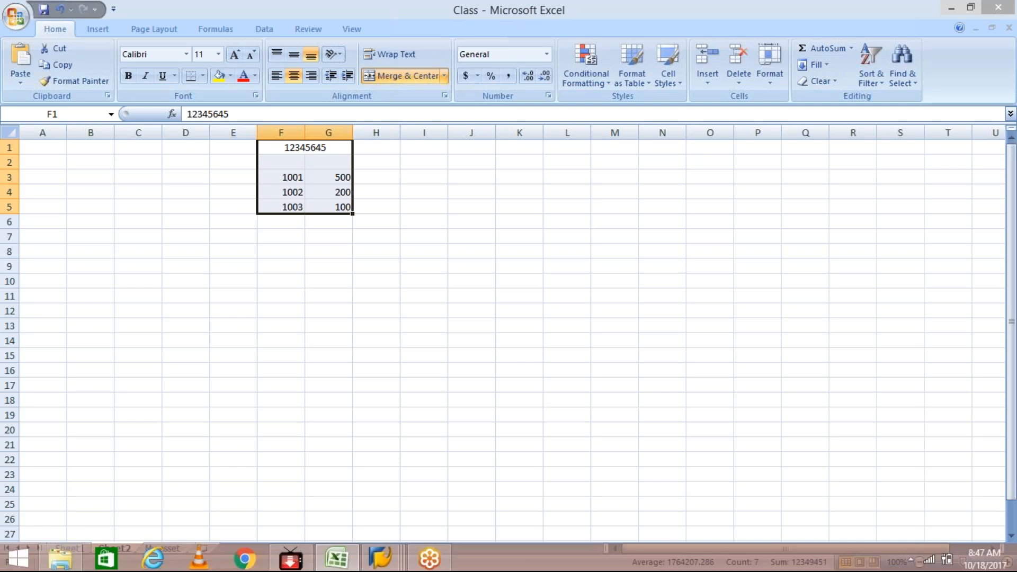
left_click(369, 563)
left_click(604, 500)
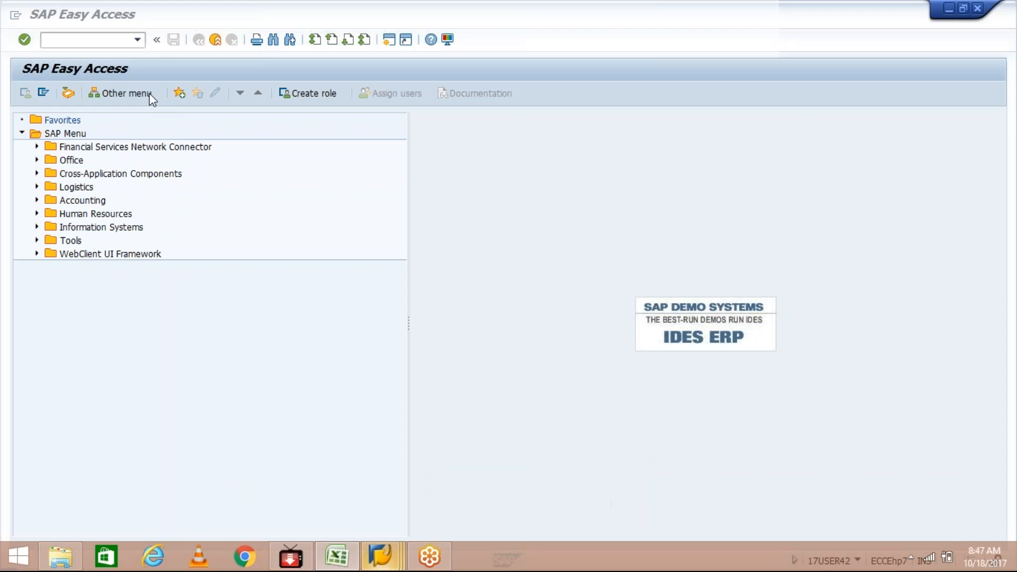
type("FF")
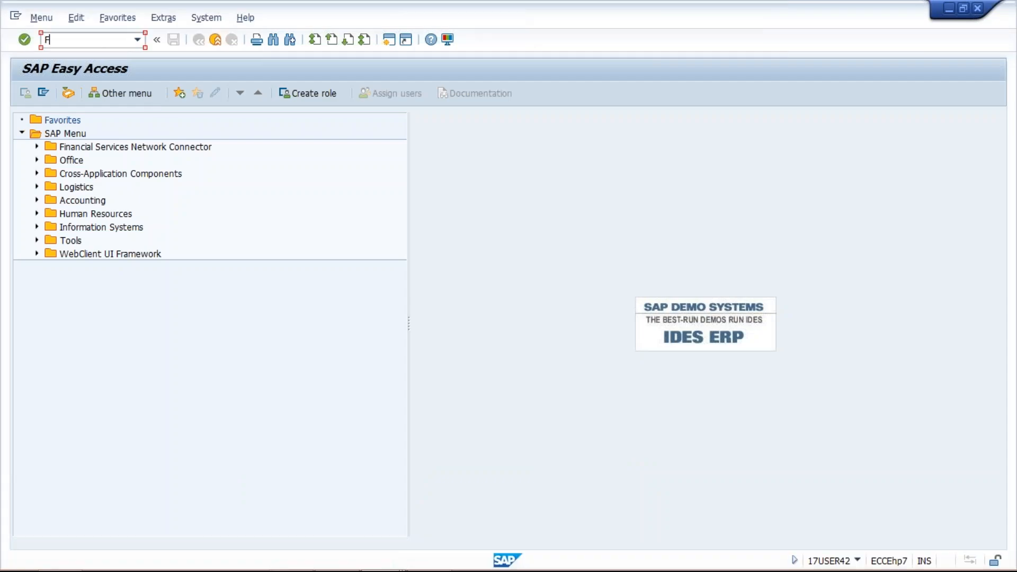
type("_5")
key("Return")
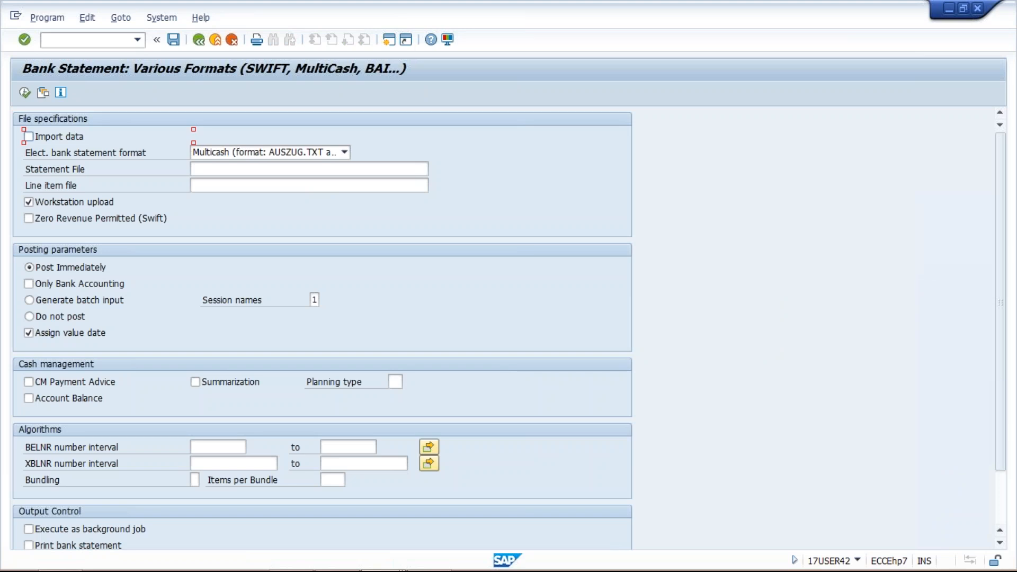
Choose Multicash (format: AUSZUG.TXT and UMSATZ.TXT) as the electronic bank statement format and activate the statement file field
left_click(345, 152)
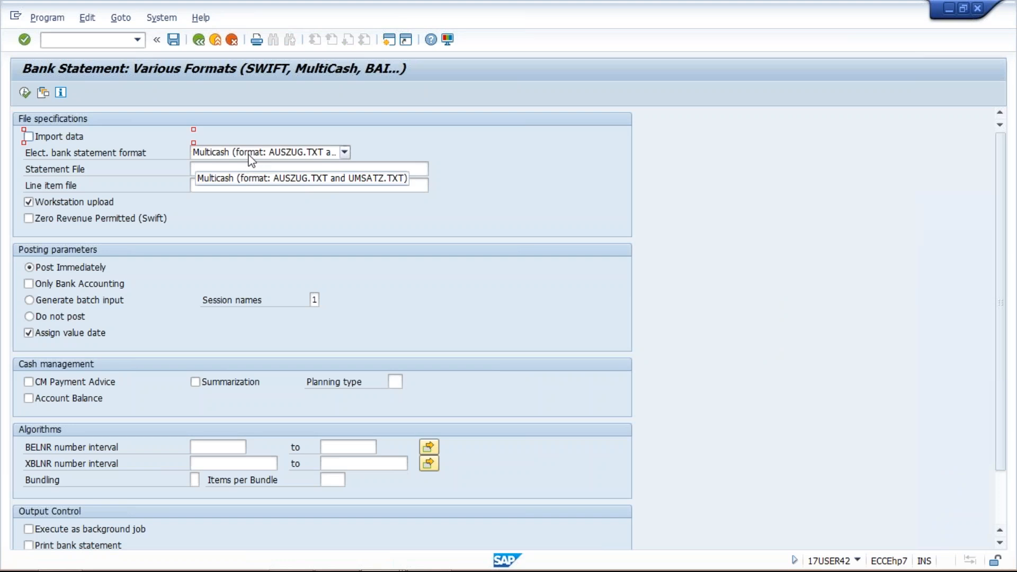
left_click(402, 146)
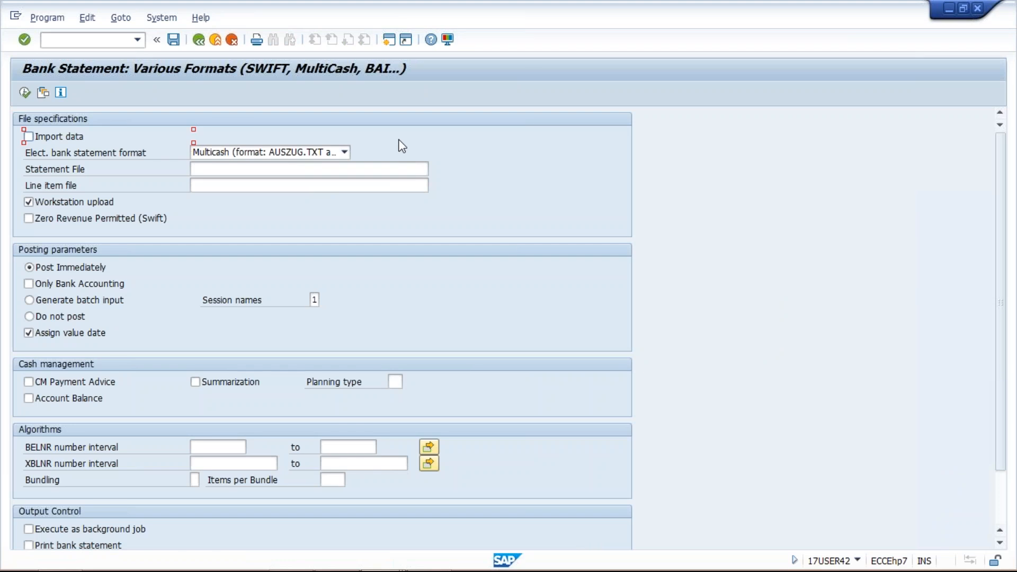
left_click(308, 154)
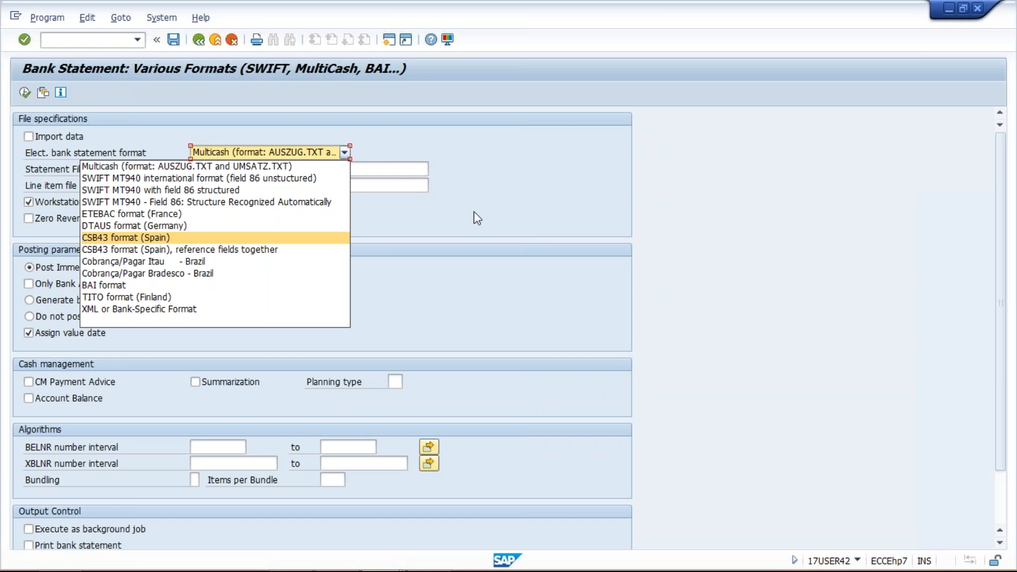
left_click(293, 166)
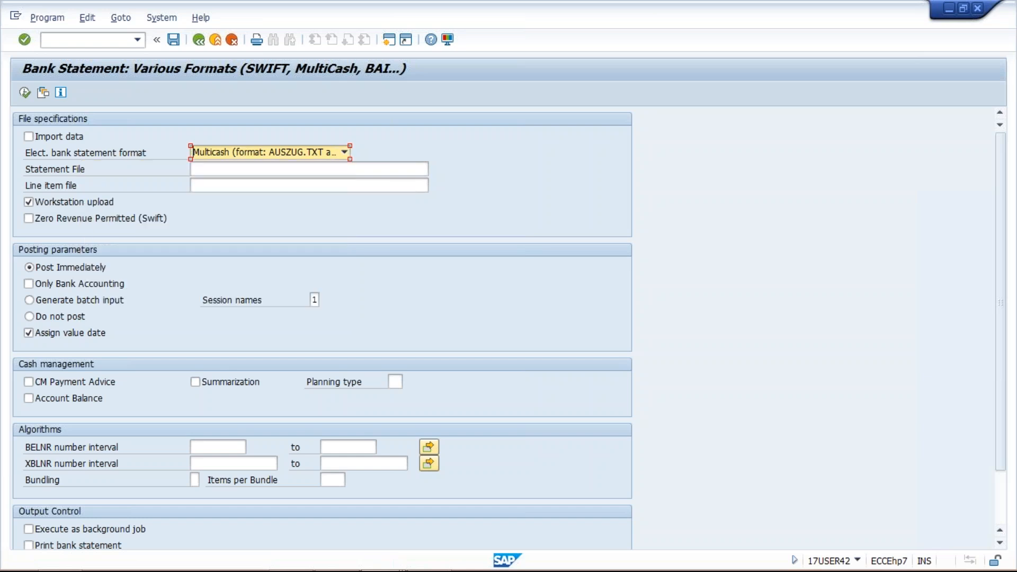
left_click(275, 168)
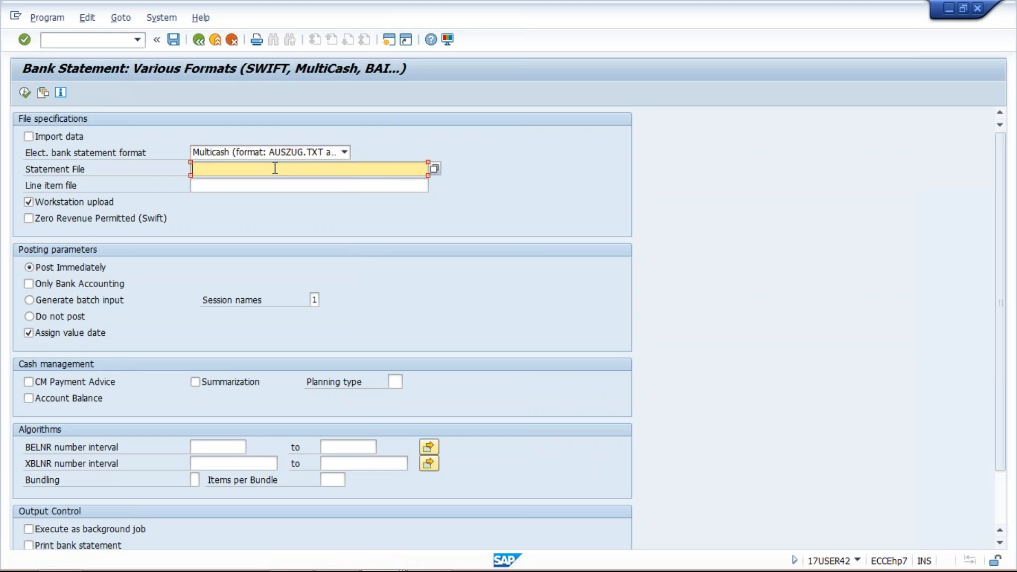
Select the Add text file from the desktop as the statement file
left_click(434, 168)
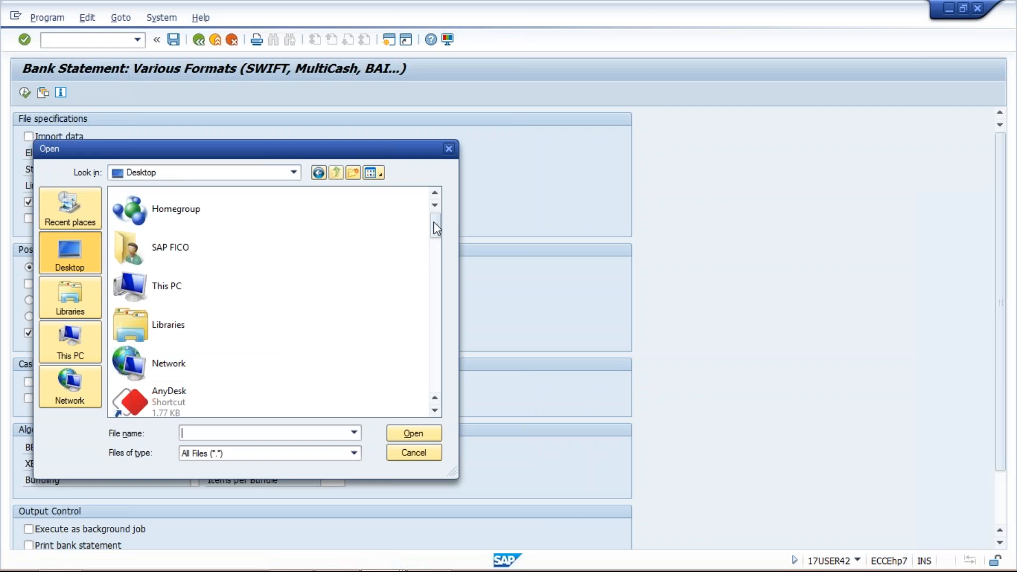
left_click_drag(436, 227, 434, 269)
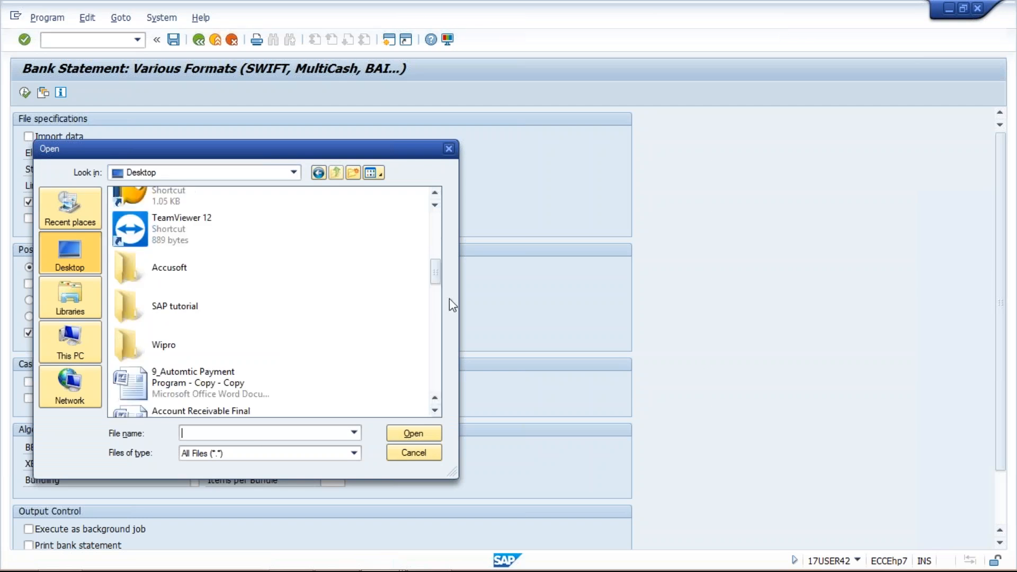
left_click_drag(437, 279, 441, 306)
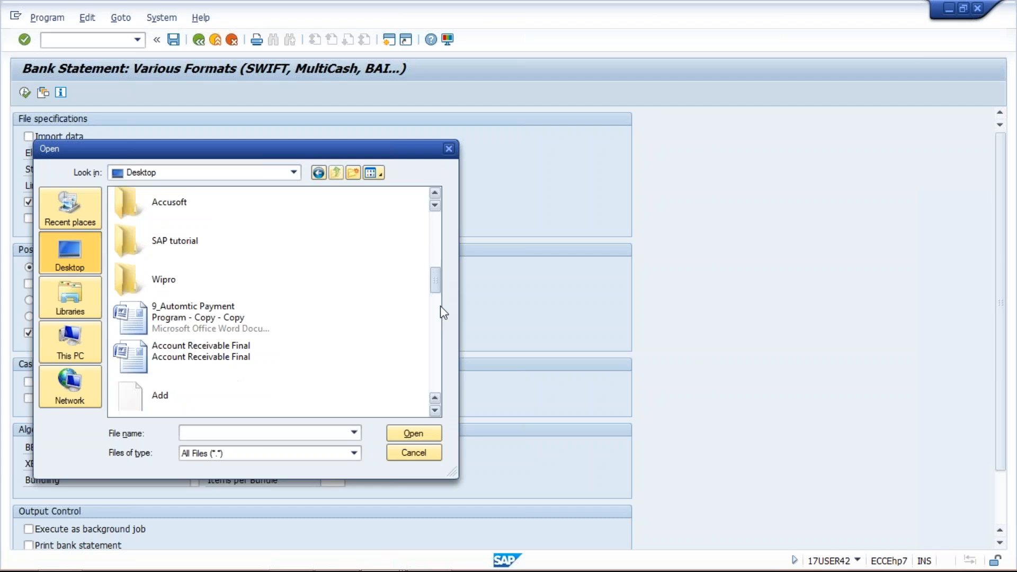
left_click(175, 234)
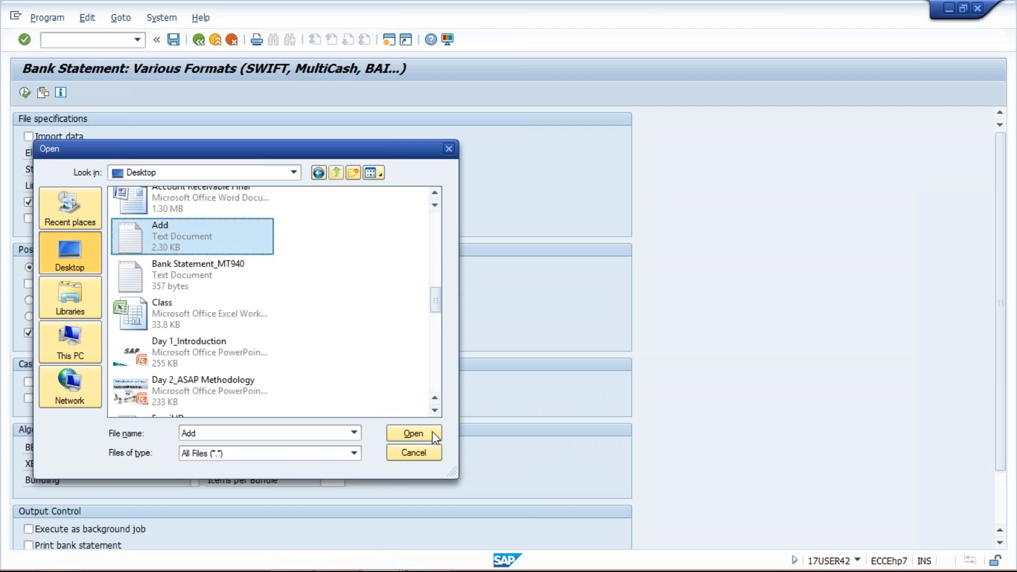
left_click(435, 432)
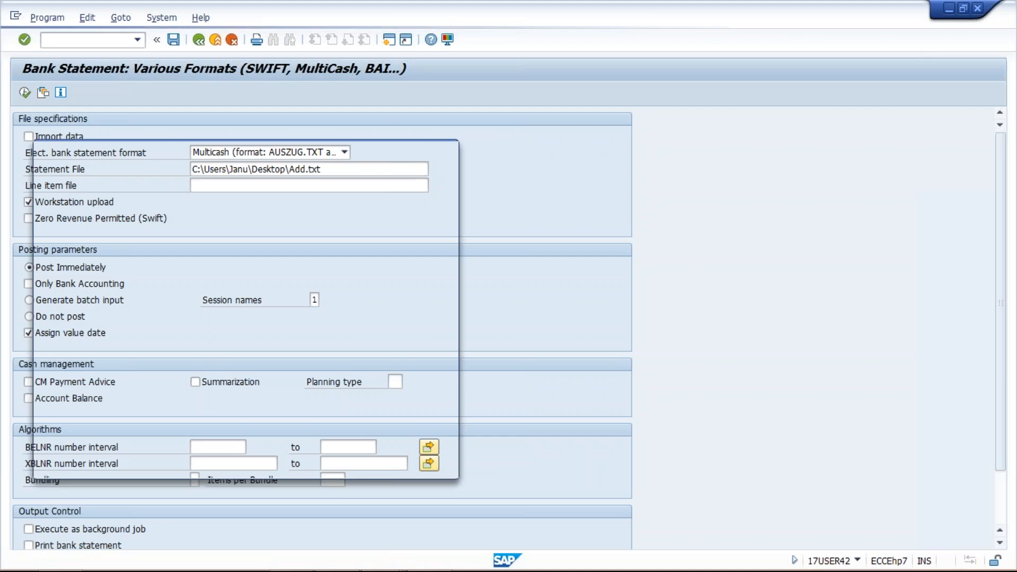
Select the Bank Statement_MT940 text file from the desktop as the statement file
left_click(436, 292)
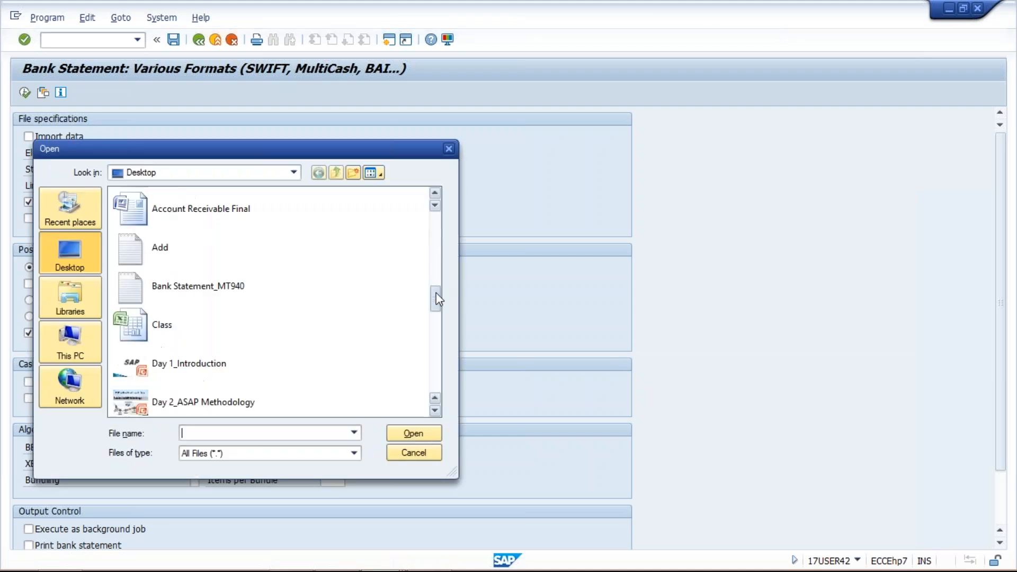
left_click(234, 282)
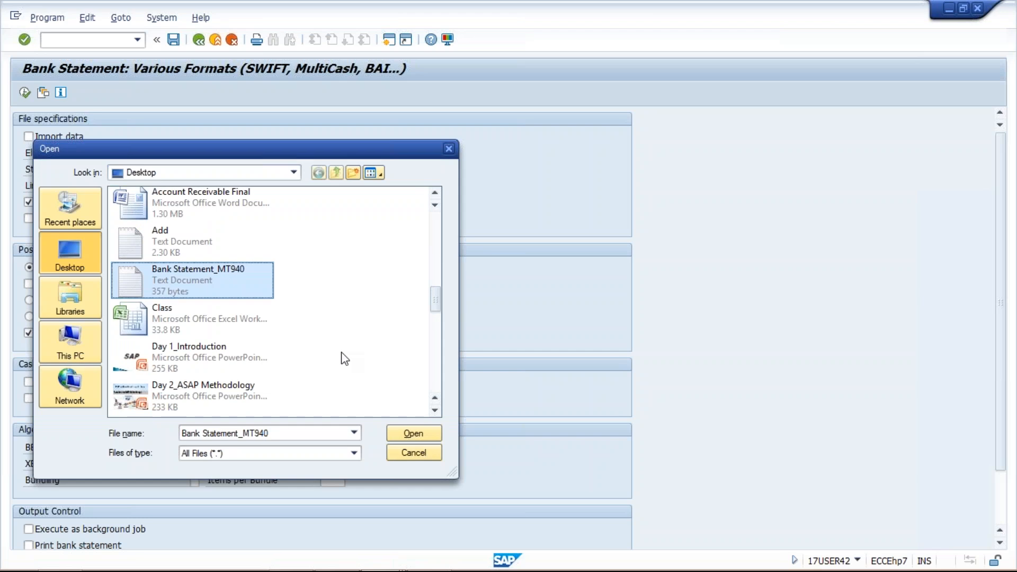
left_click(404, 434)
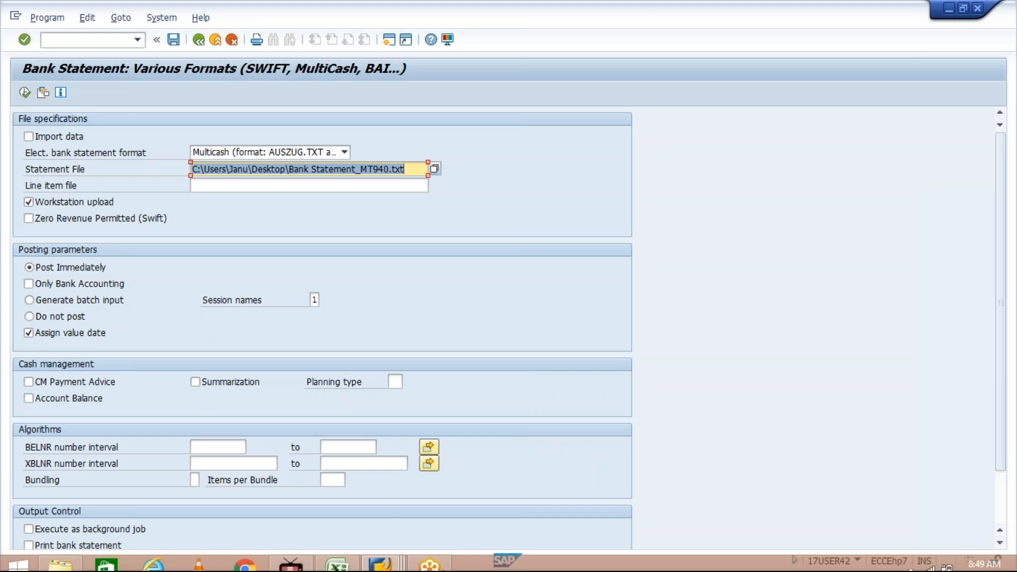
Switch to the Class workbook in Excel and go through the codes in cells F3 to F5
left_click(345, 544)
left_click(283, 147)
left_click(289, 178)
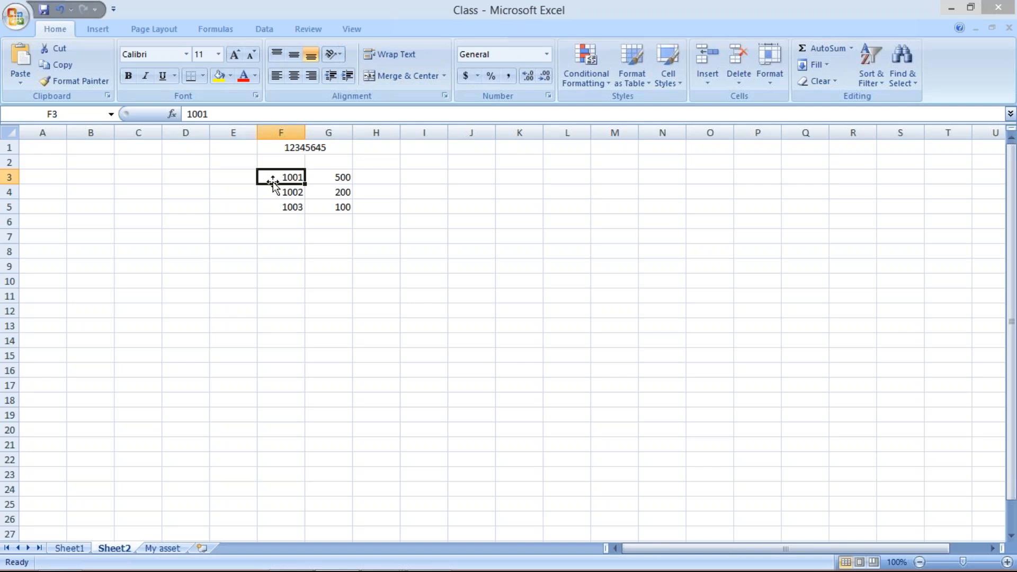
left_click(274, 192)
left_click(274, 209)
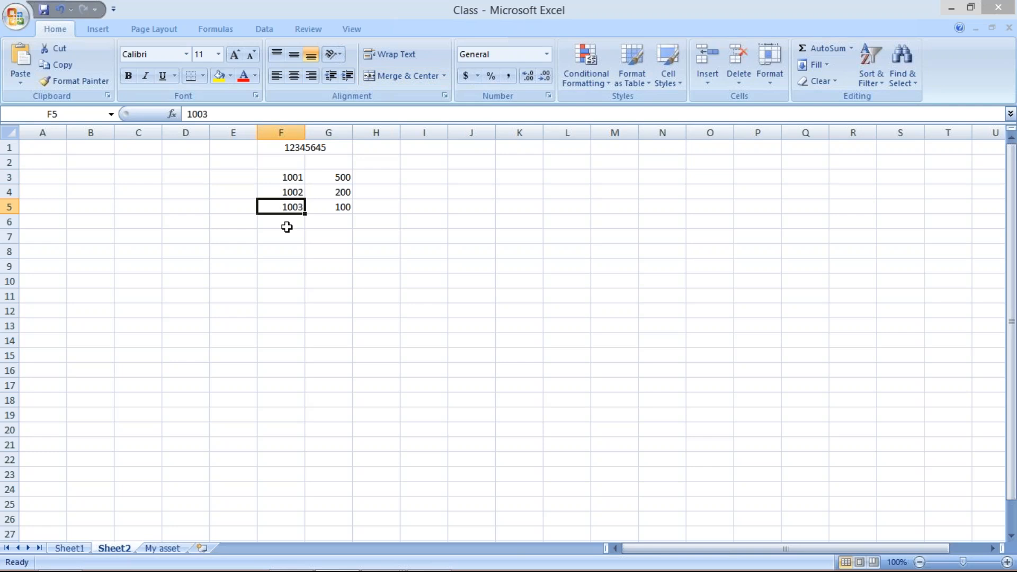
left_click(276, 177)
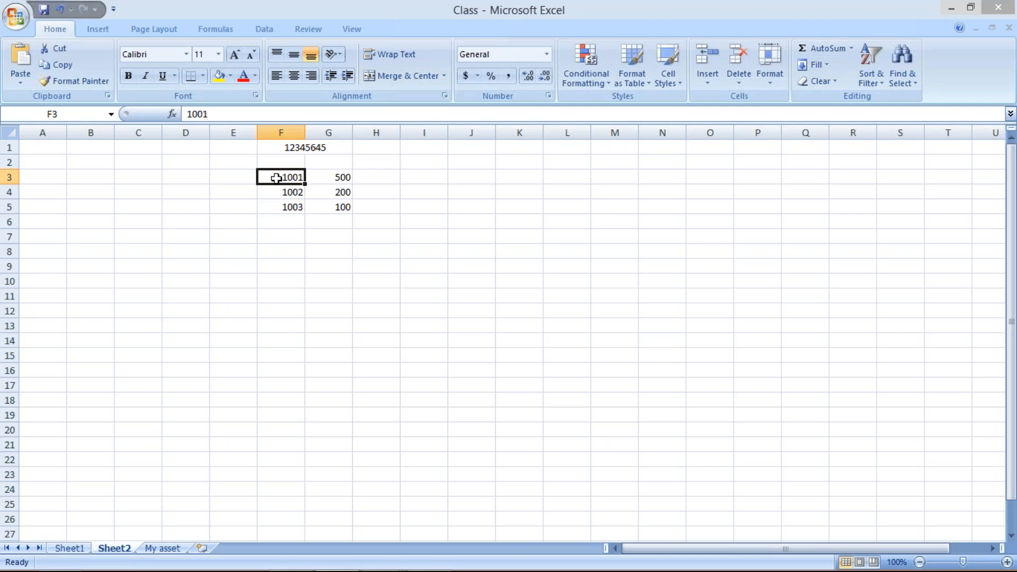
Label the three code lines in cells E3 to E5 as INC., OUT and BNK CH
left_click(245, 178)
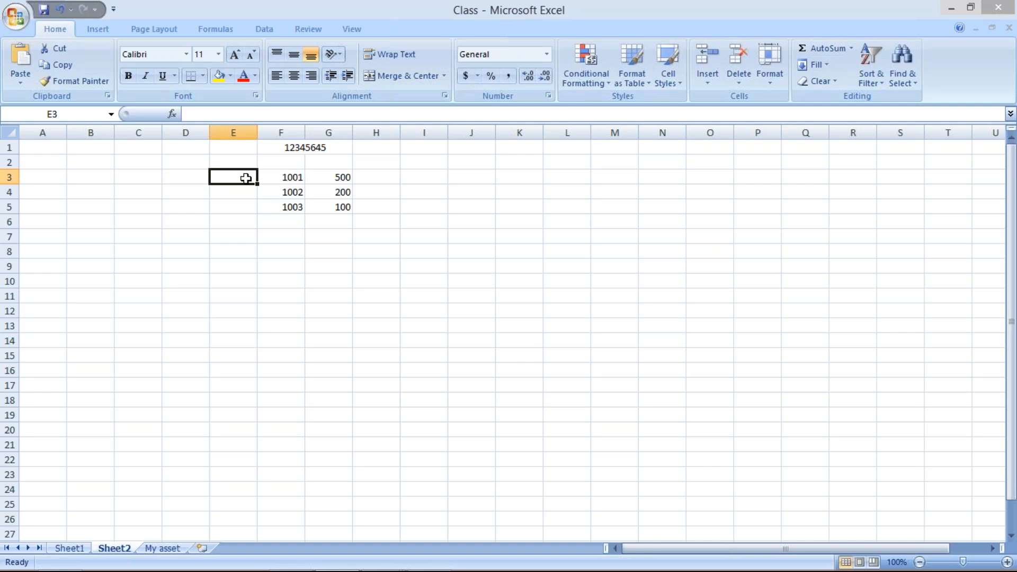
type("INC.")
key("Return")
type("OUT")
key("Return")
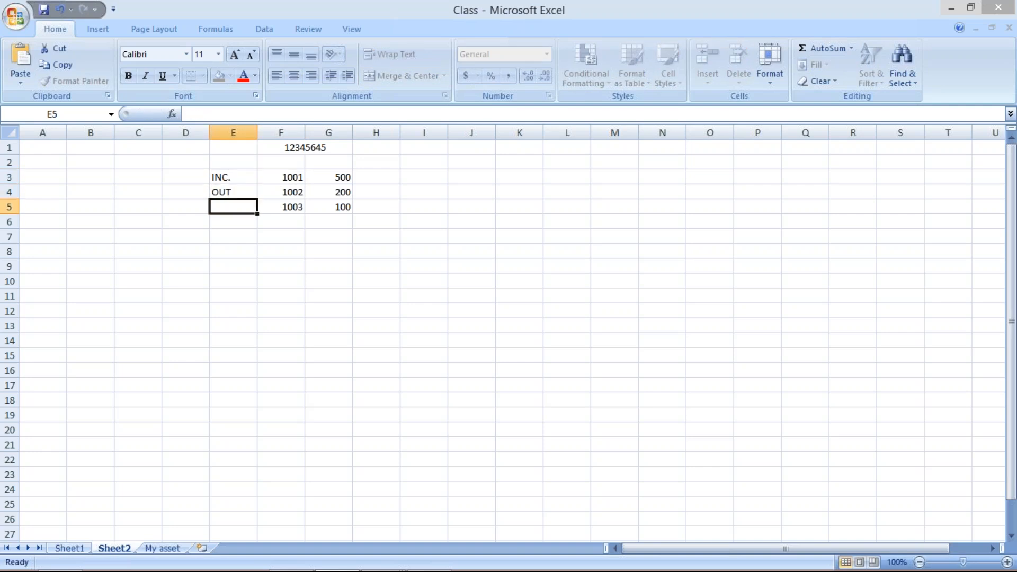
type("B")
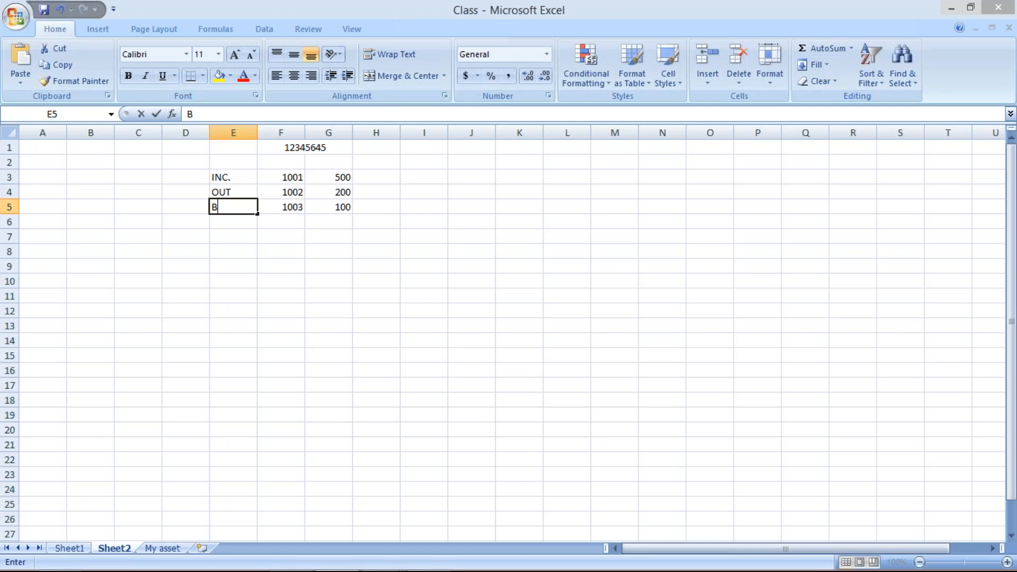
type("NK CH")
key("Return")
Go through the amounts in column G, the code lines and the account number in row 1
left_click(312, 180)
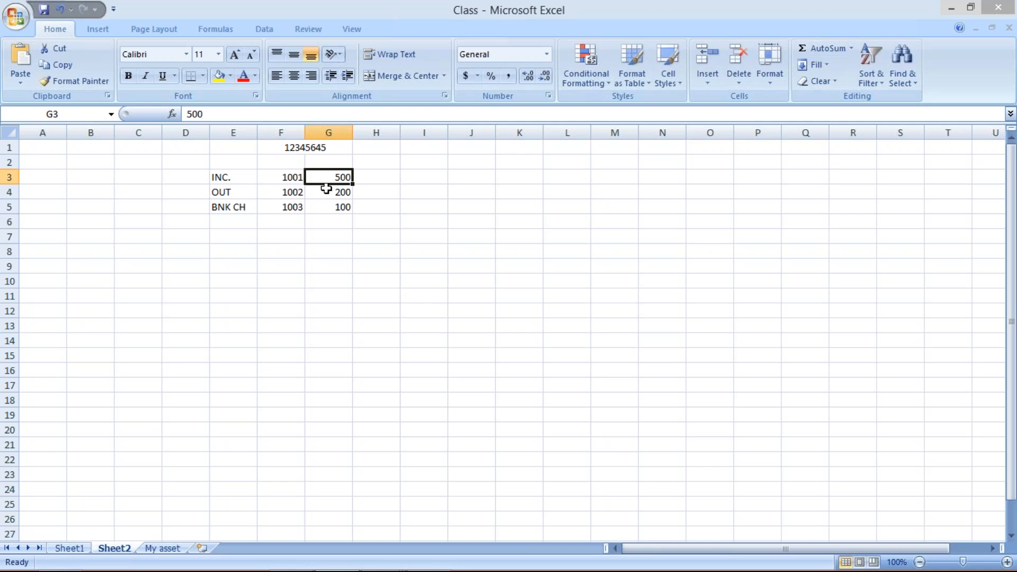
left_click(328, 193)
key("Down")
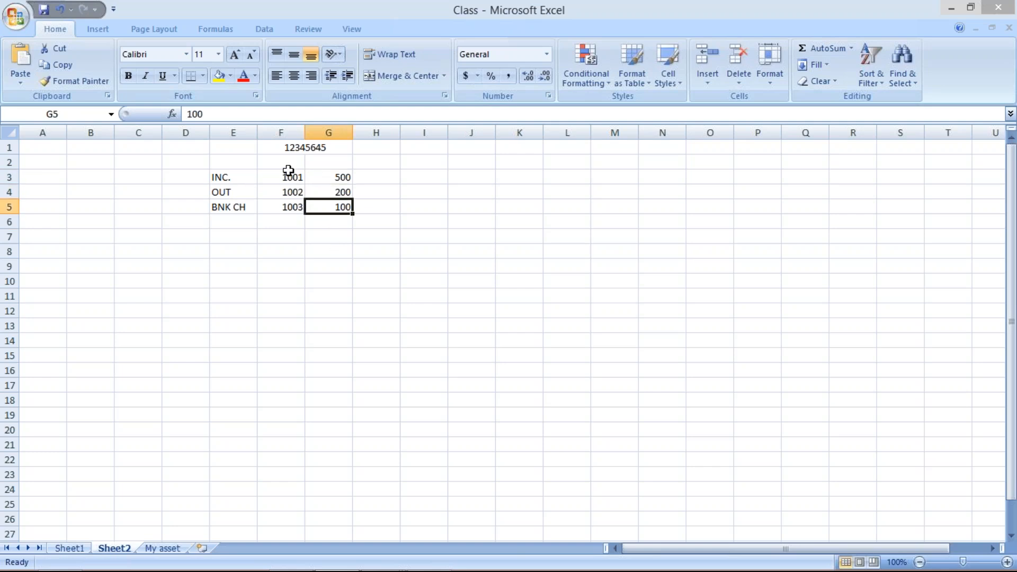
left_click_drag(288, 177, 334, 207)
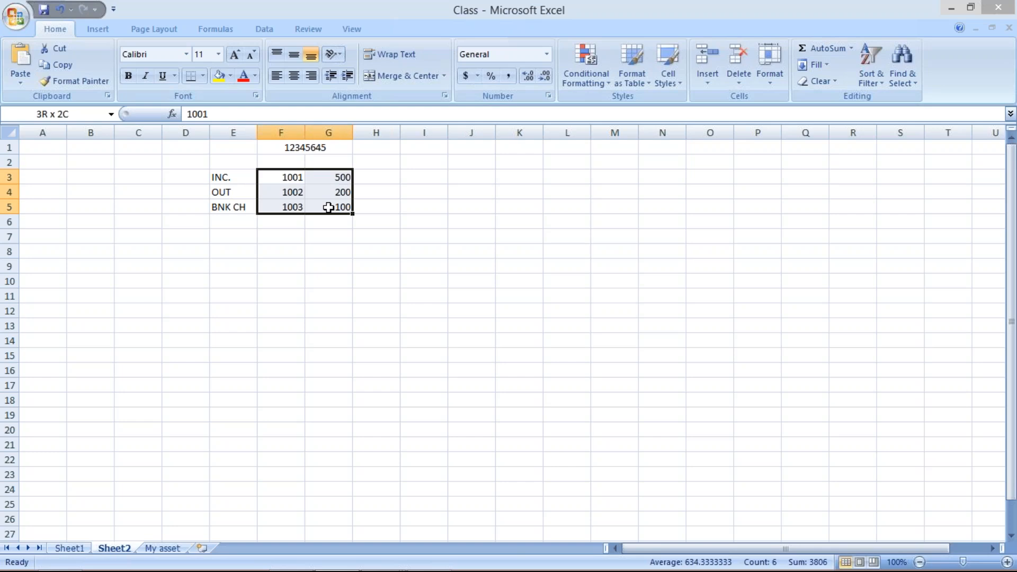
left_click(300, 150)
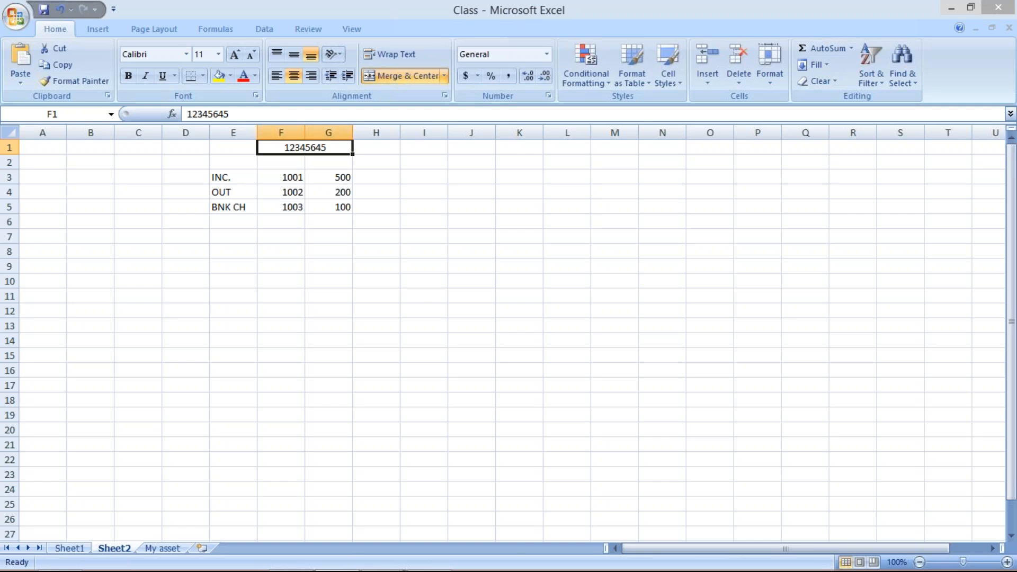
Switch to the SAP session assigning bank accounts to transaction types and copy the HDFC entry's bank account number
left_click(379, 565)
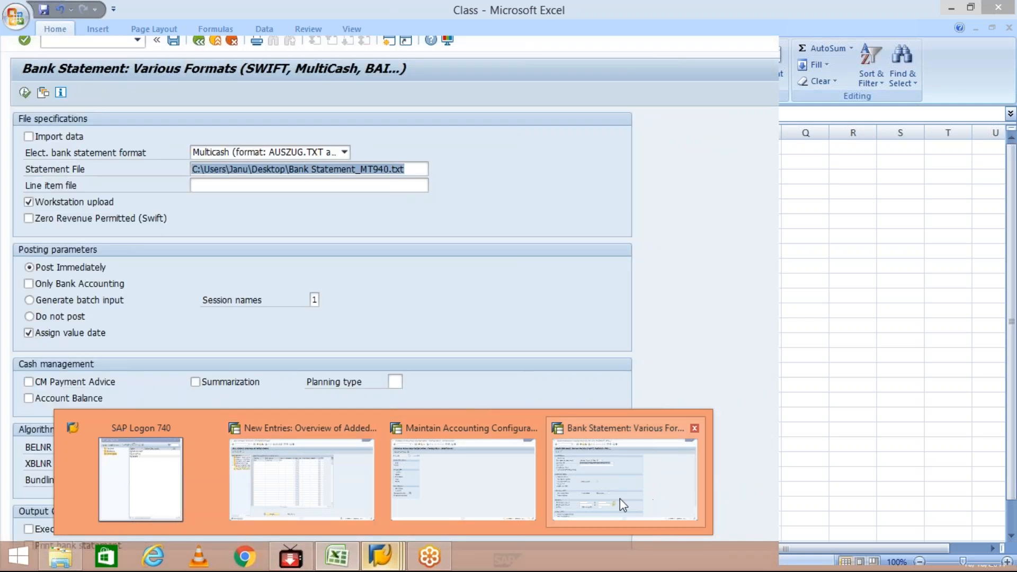
left_click(333, 502)
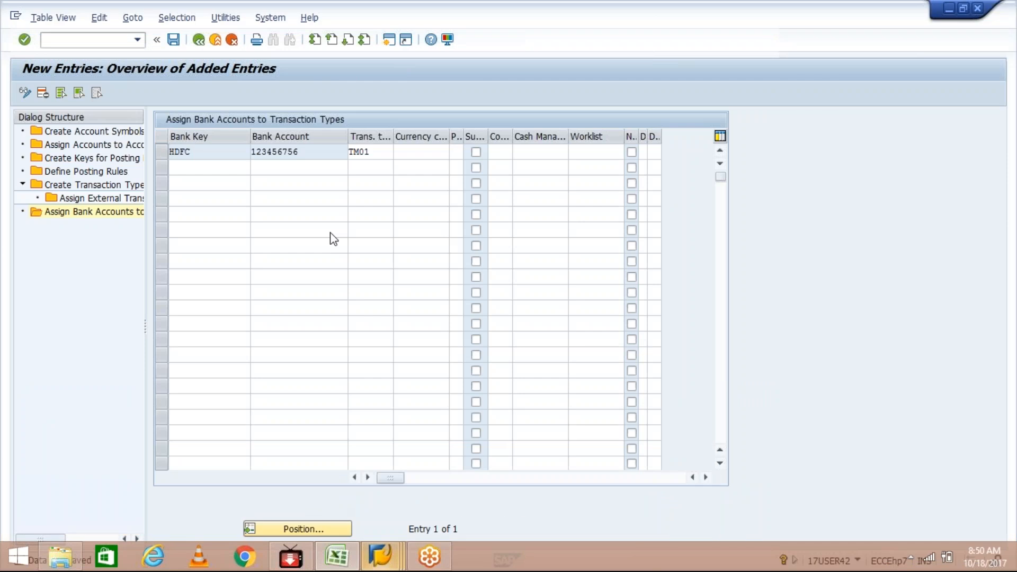
left_click(170, 167)
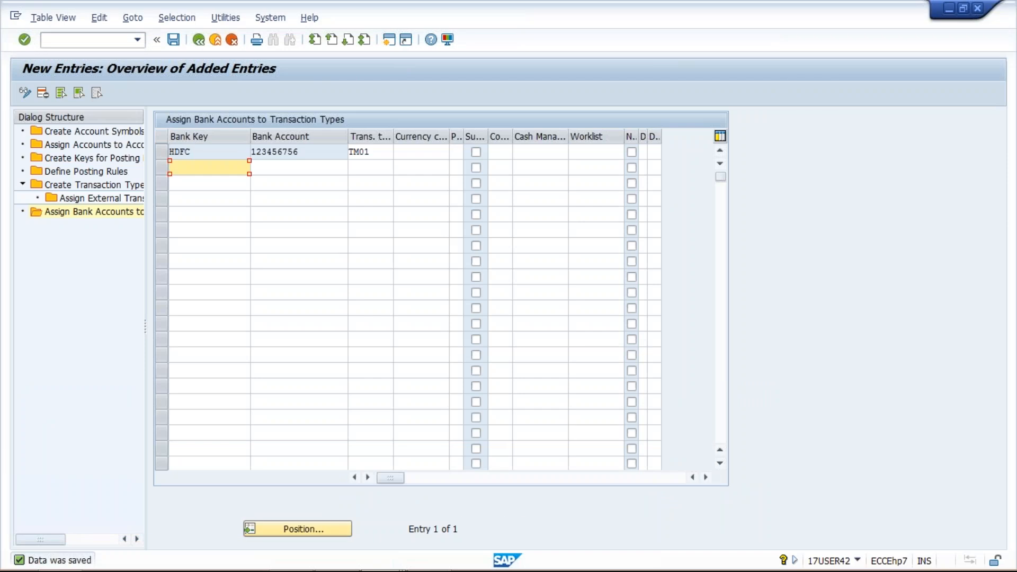
left_click(310, 153)
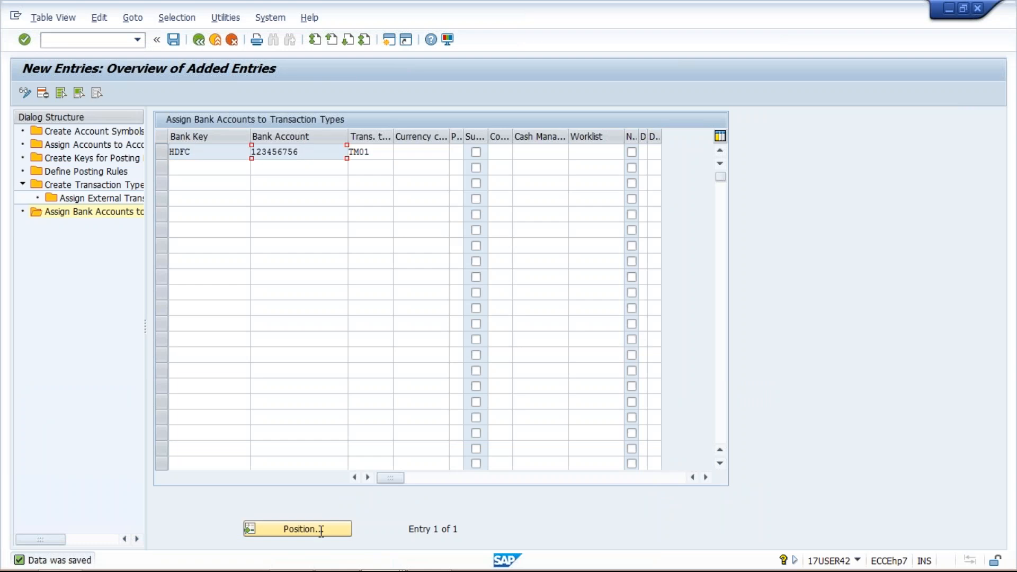
mouse_move(329, 567)
left_click_drag(308, 152, 214, 153)
key("ctrl+c")
Return to Excel and replace the number in merged cell F1 with the bank account number from the HDFC entry
left_click(337, 561)
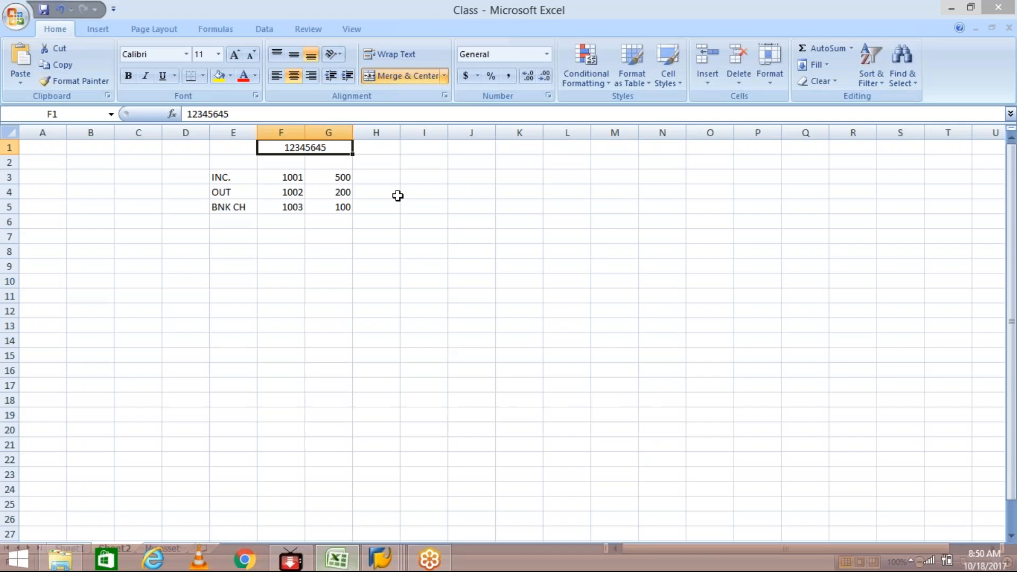
key("ctrl+v")
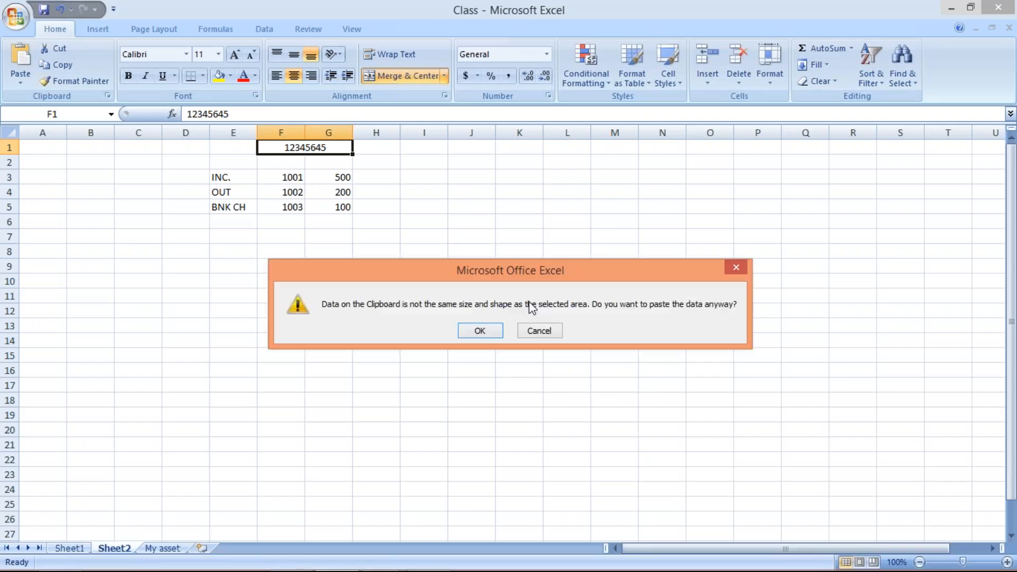
double_click(331, 147)
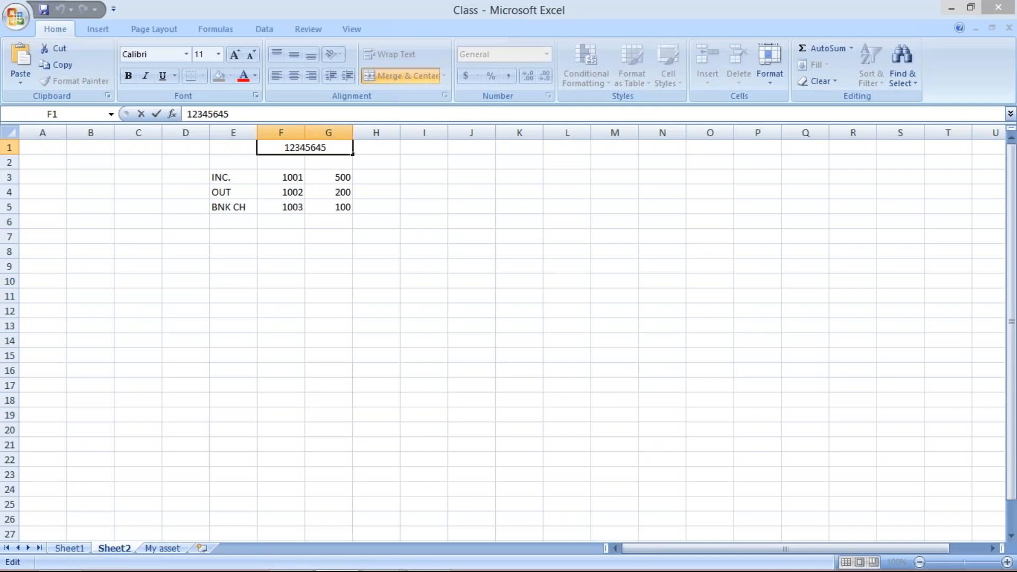
key("BackSpace")
key("BackSpace")
key("BackSpace")
key("BackSpace")
key("BackSpace")
key("BackSpace")
key("BackSpace")
key("BackSpace")
key("Return")
left_click(341, 149)
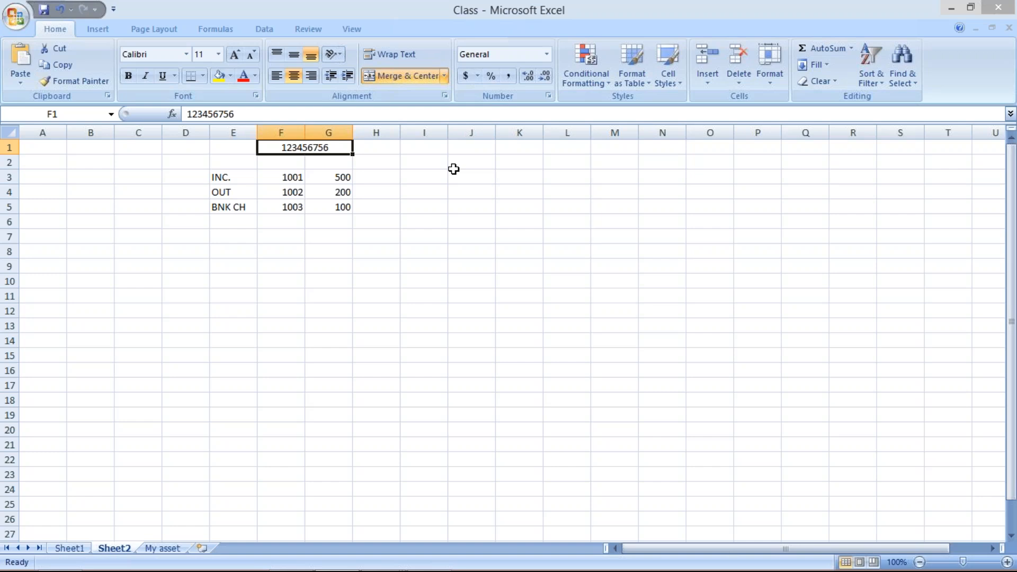
Switch back to the SAP bank account assignment and examine the HDFC entry's bank account and transaction type
key("alt")
mouse_move(336, 562)
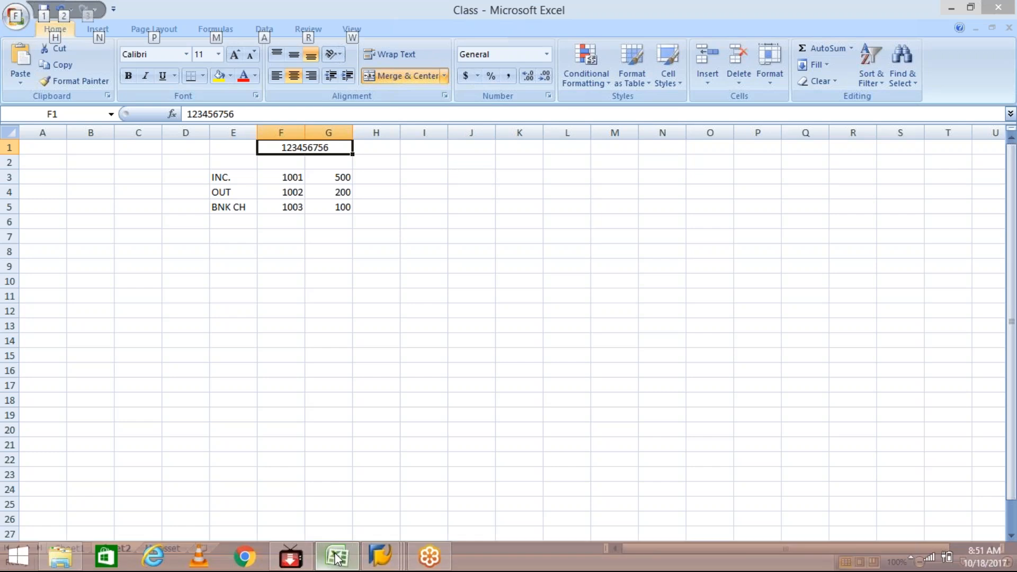
mouse_move(380, 556)
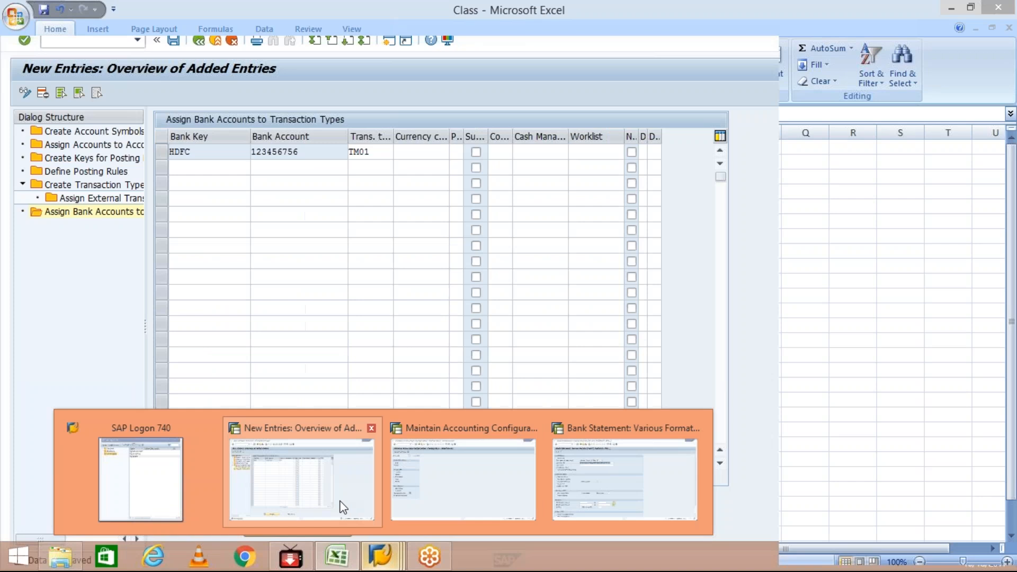
left_click(343, 508)
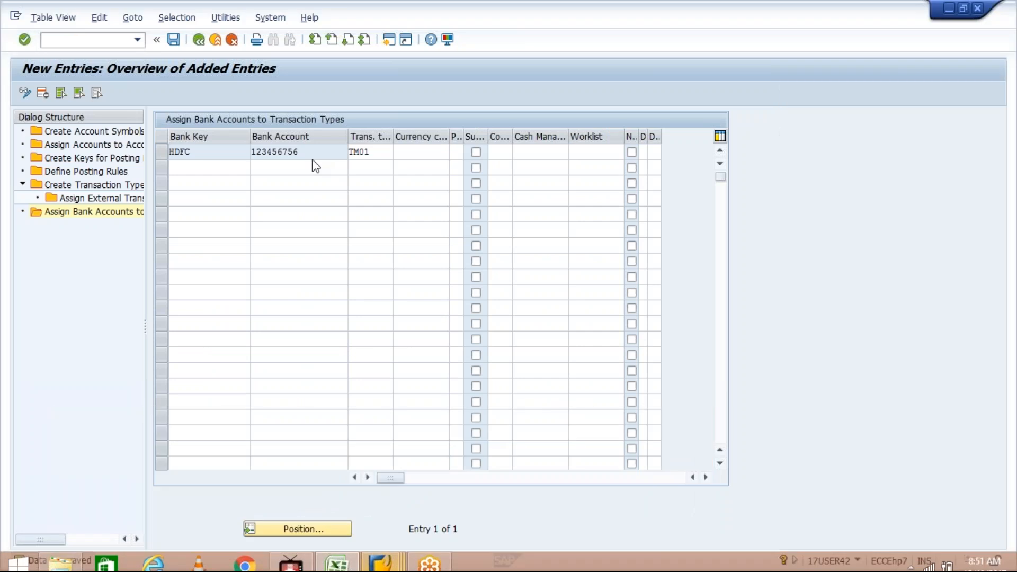
double_click(324, 157)
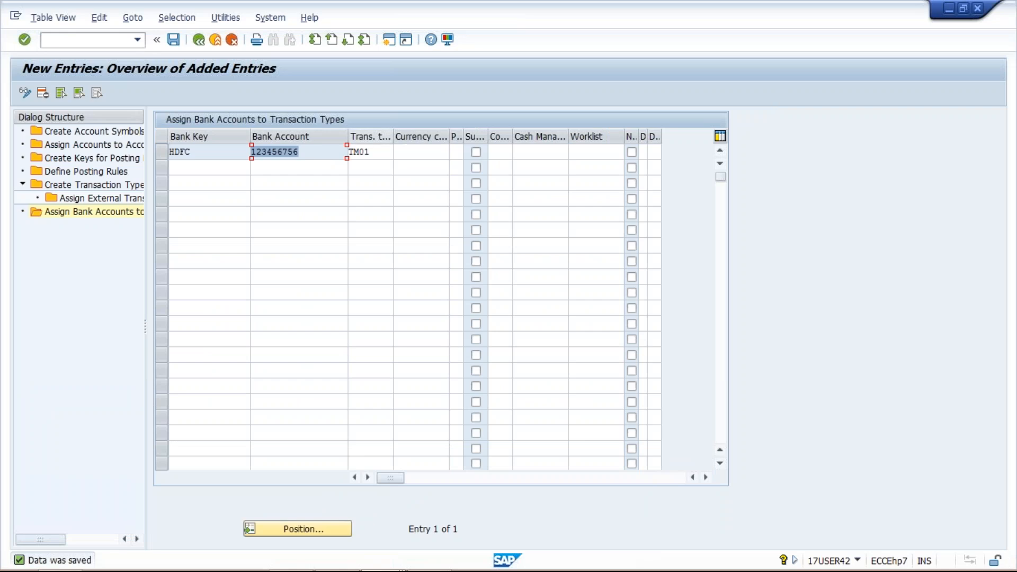
left_click(349, 152)
double_click(349, 152)
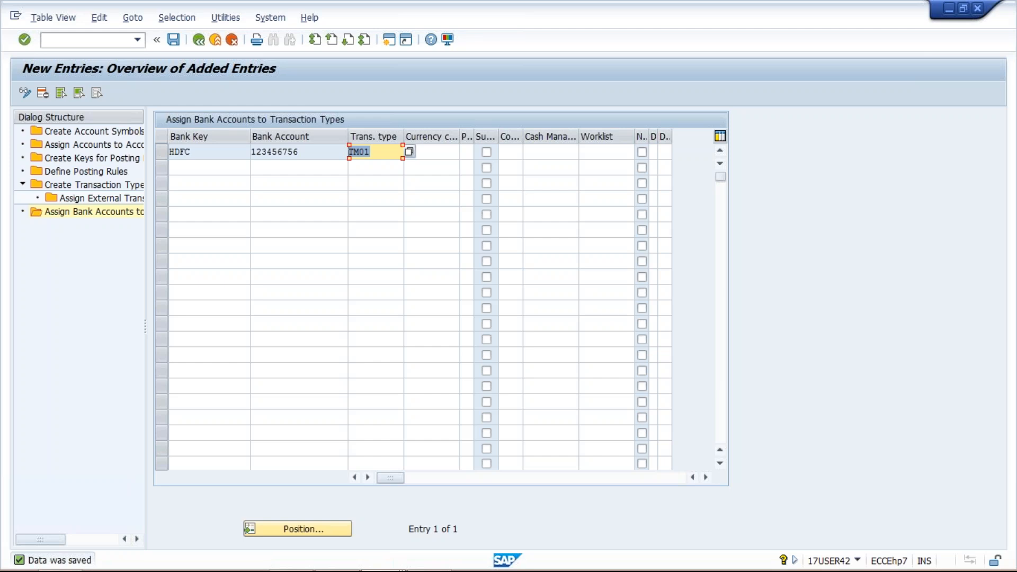
left_click_drag(303, 152, 248, 152)
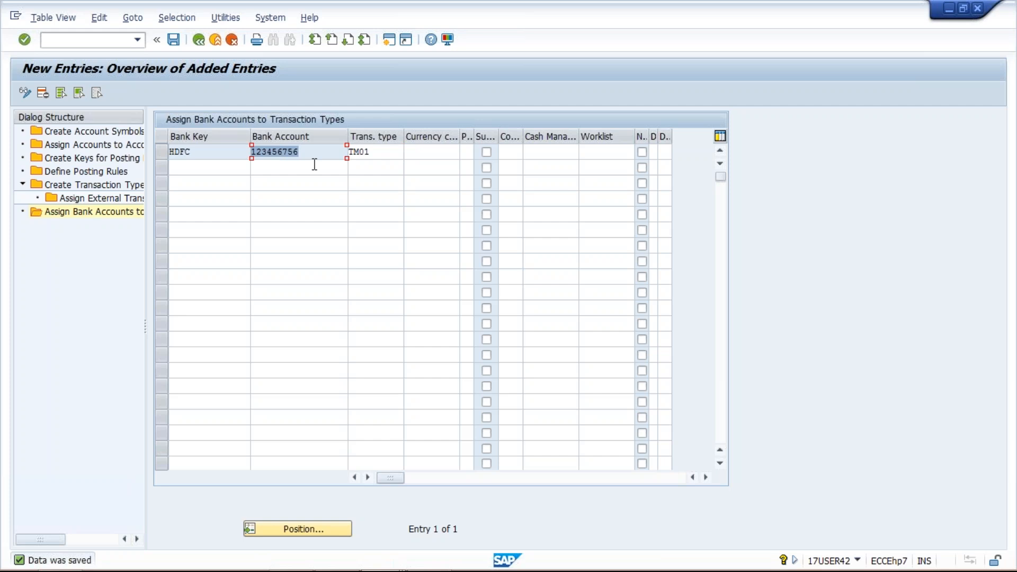
left_click(306, 151)
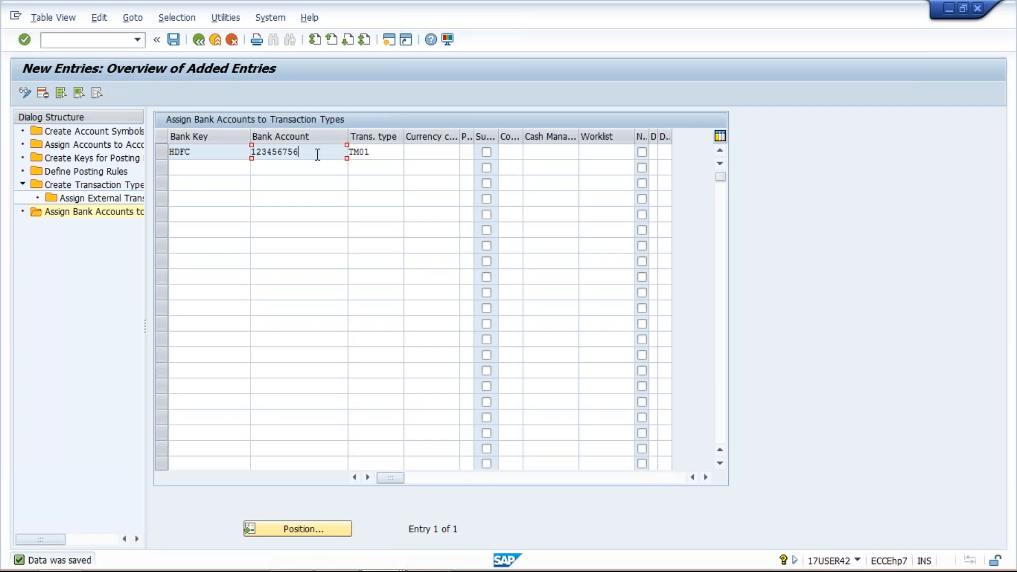
double_click(263, 153)
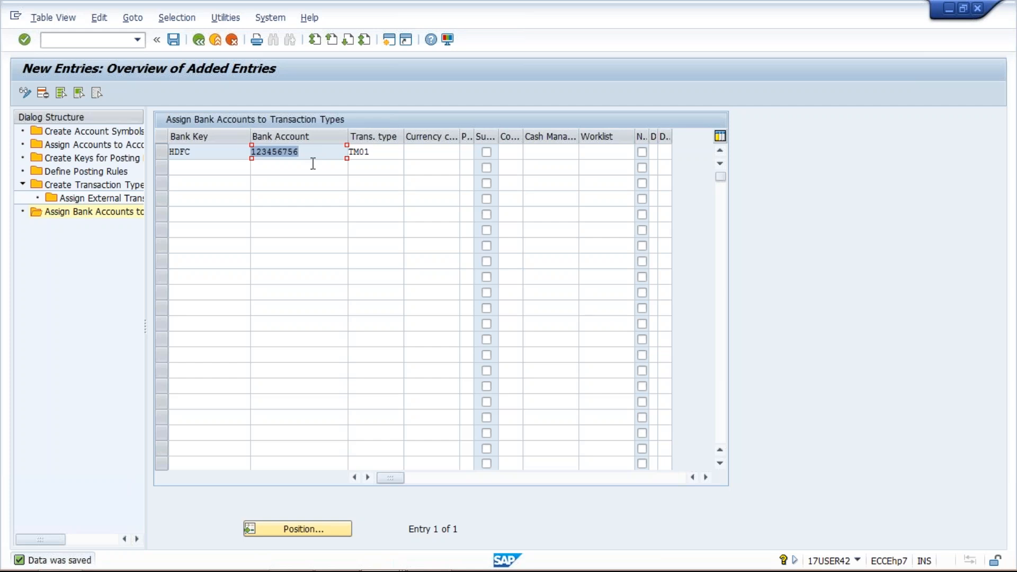
double_click(349, 153)
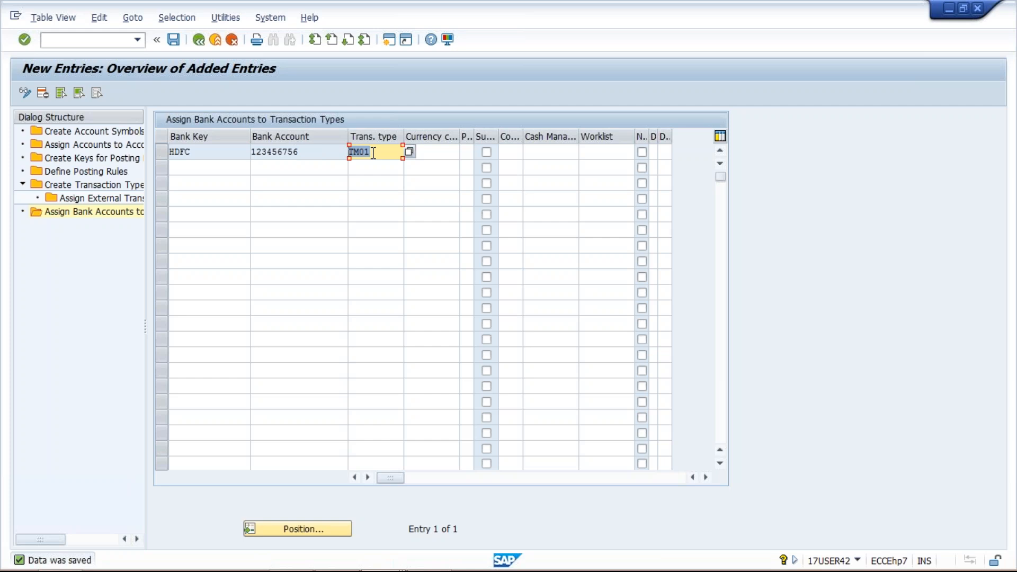
Open the external transaction type assignments for transaction type TM01
left_click(101, 187)
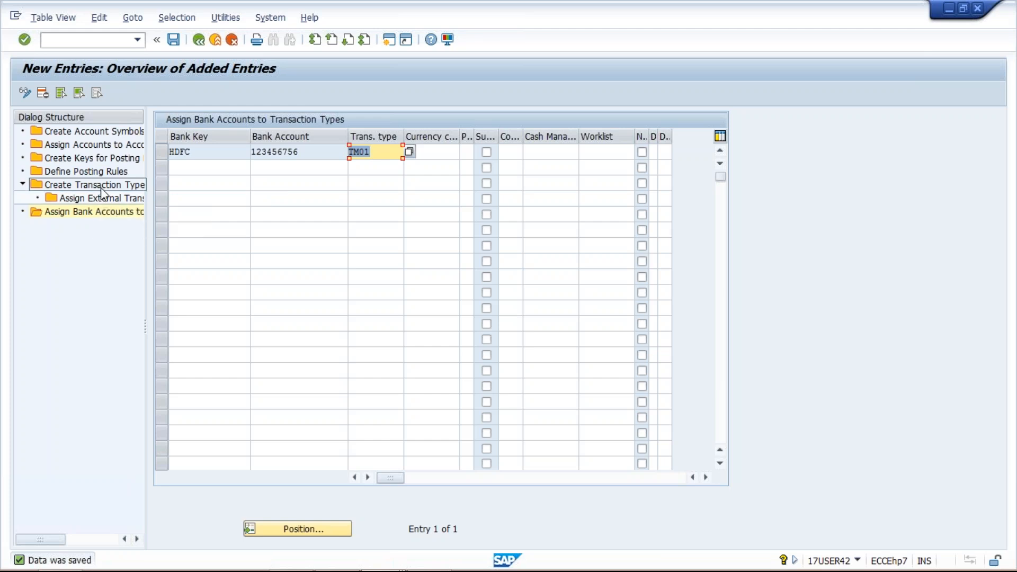
double_click(102, 187)
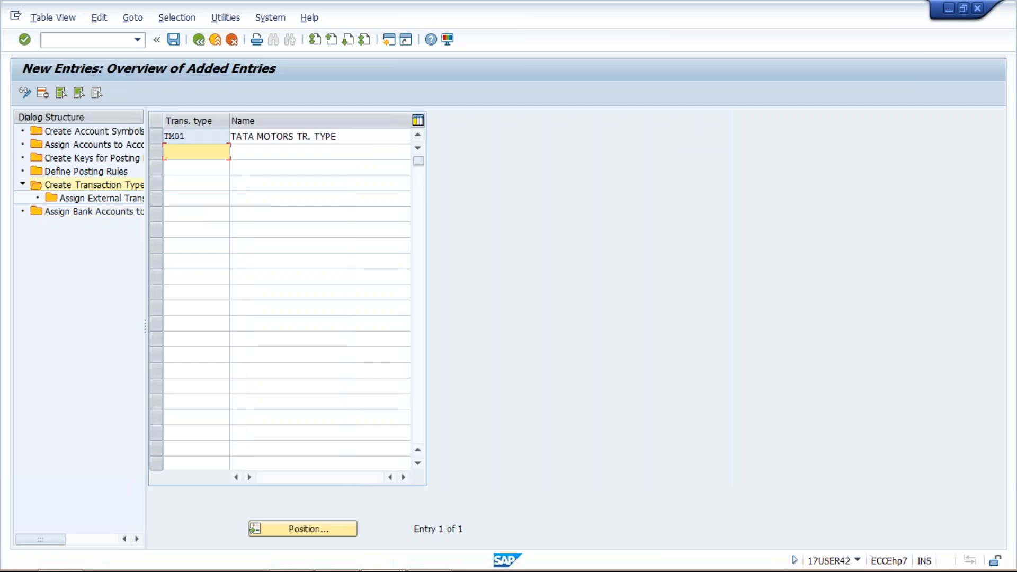
left_click_drag(193, 136, 165, 136)
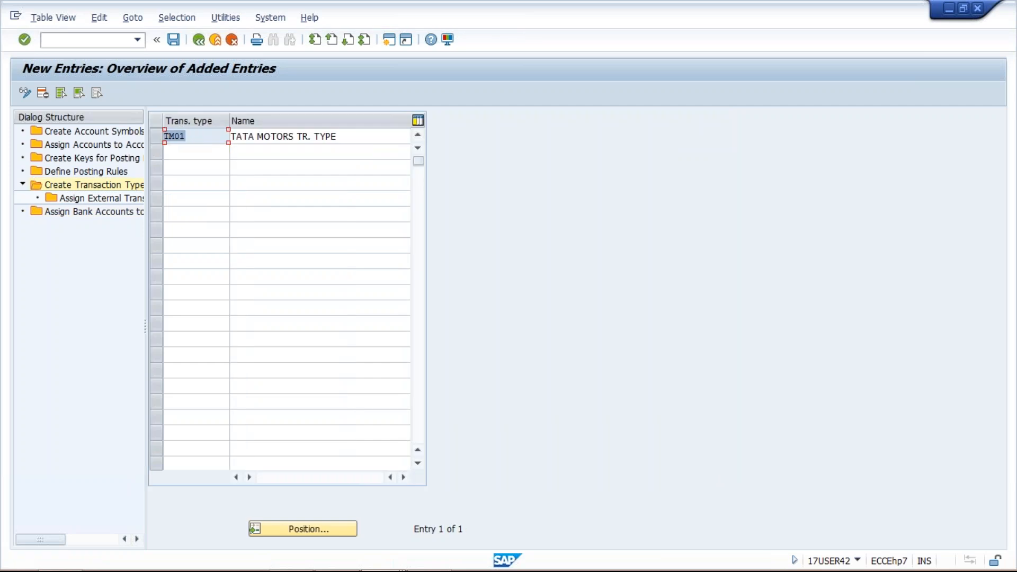
left_click(156, 136)
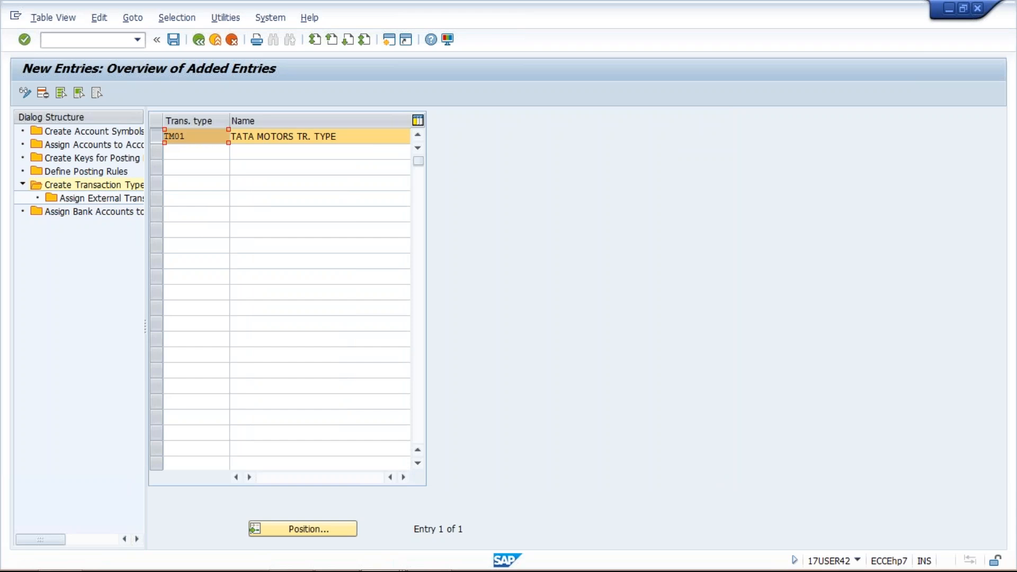
left_click(103, 198)
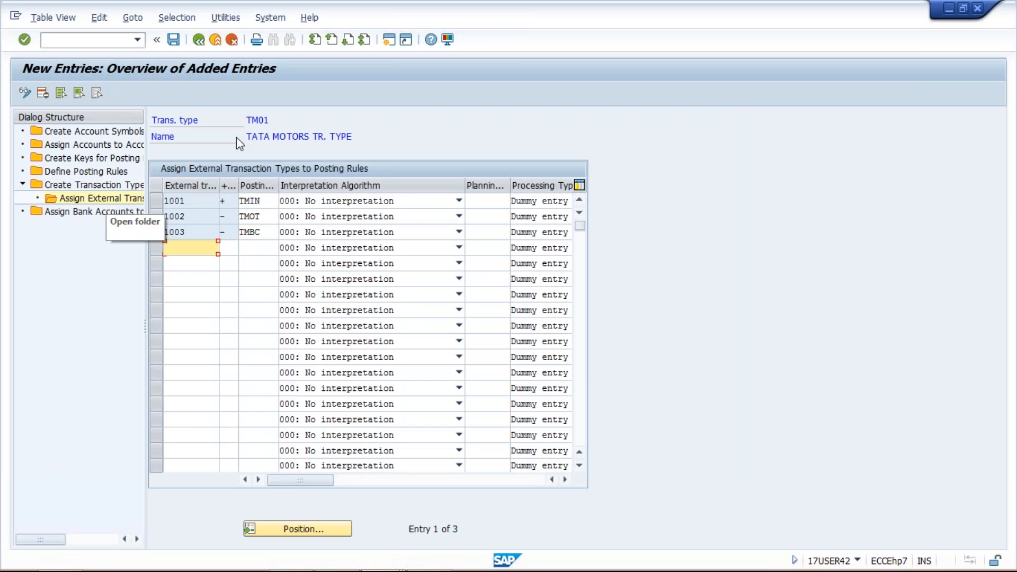
Widen the External transaction column and go through the codes listed under transaction type TM01
double_click(270, 120)
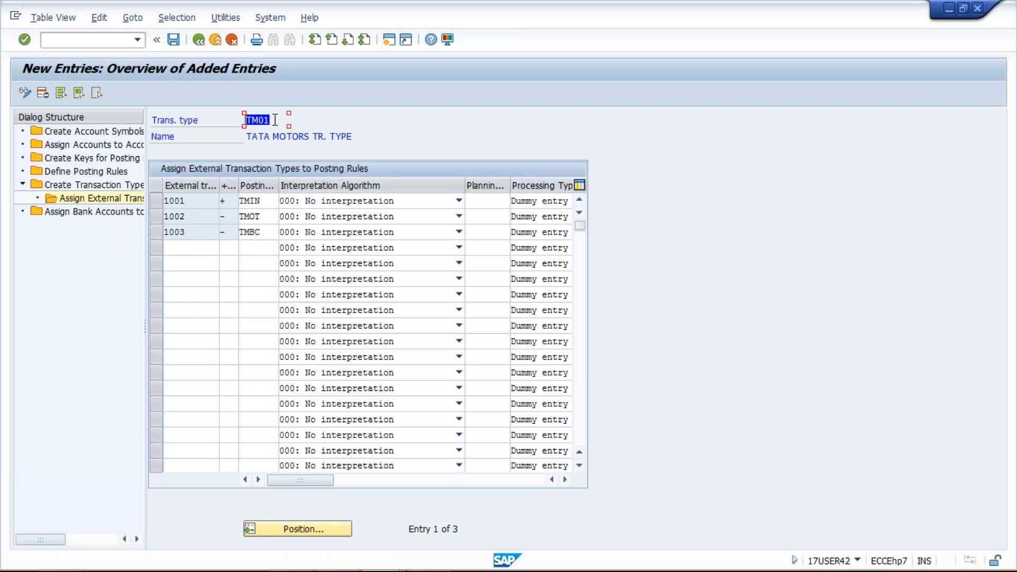
left_click(254, 121)
double_click(253, 120)
left_click_drag(219, 185, 256, 187)
left_click(199, 214)
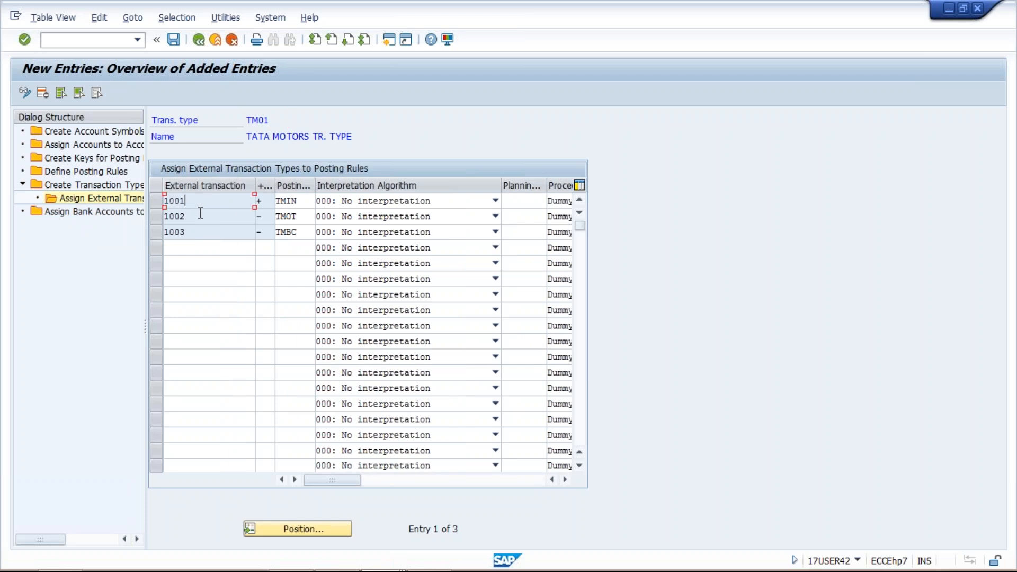
left_click(201, 231)
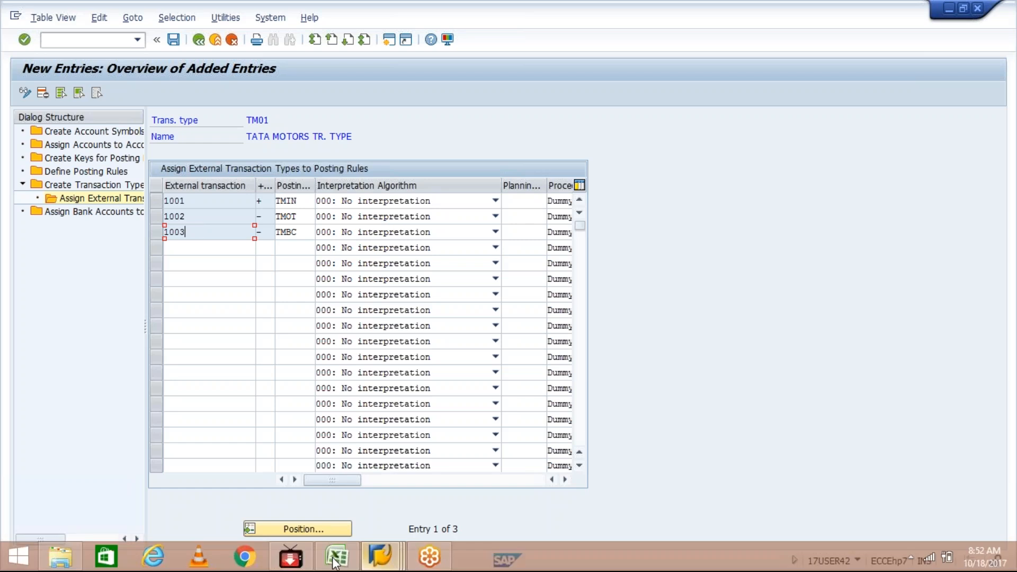
Switch to Excel and go through the transaction codes in cells F3 to F5
left_click(337, 563)
left_click(288, 180)
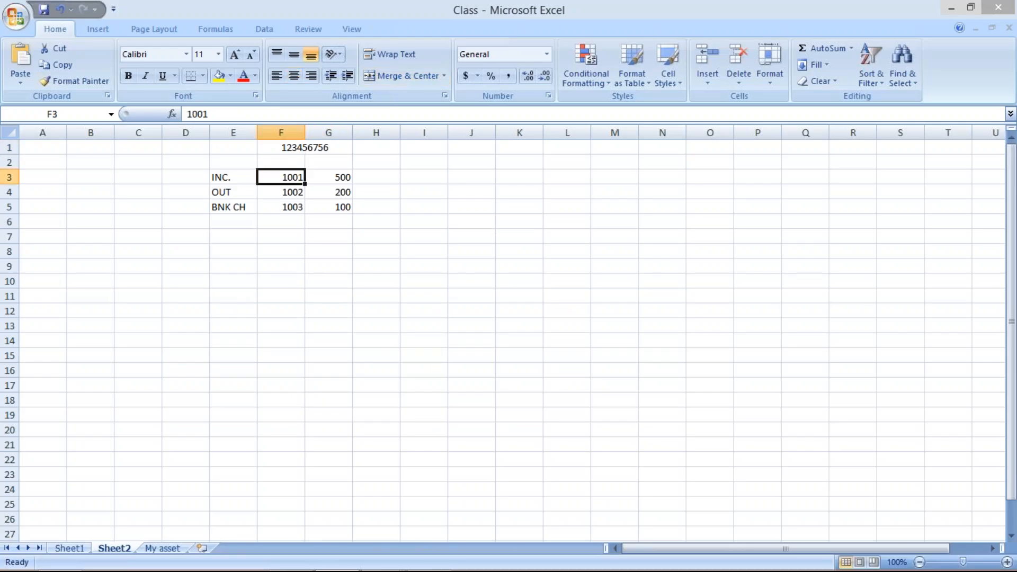
left_click(288, 194)
left_click(286, 208)
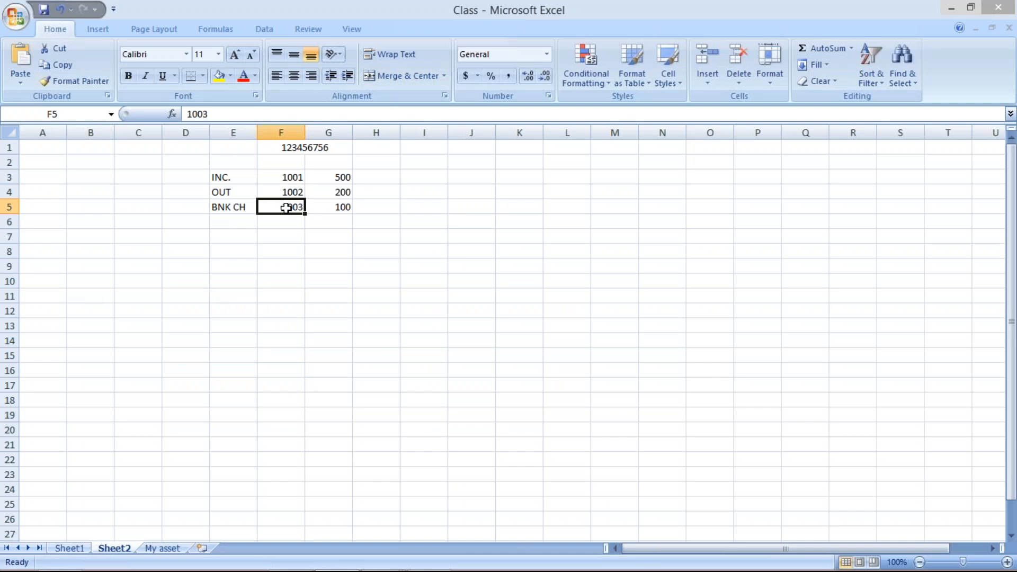
left_click(287, 178)
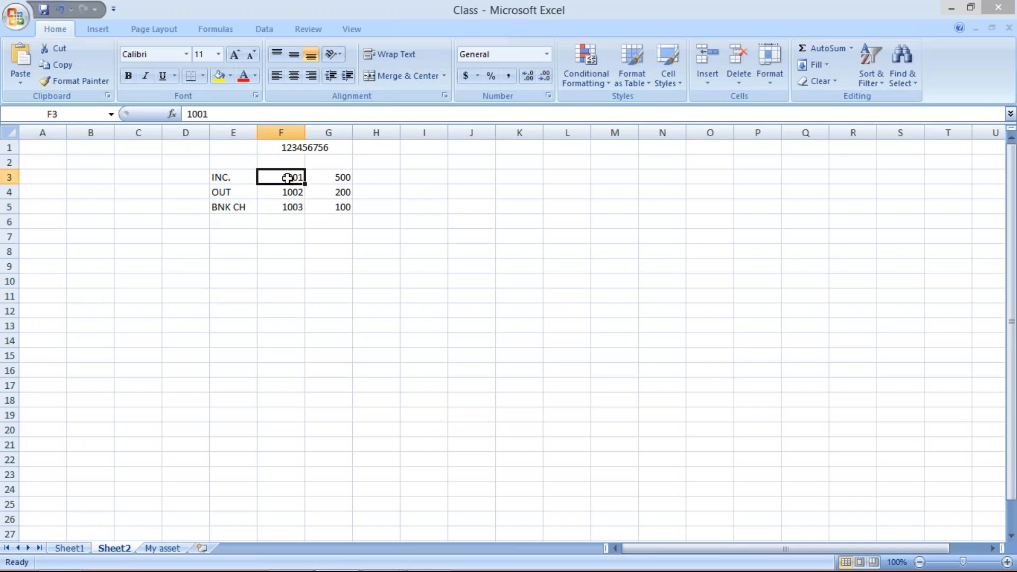
left_click(288, 192)
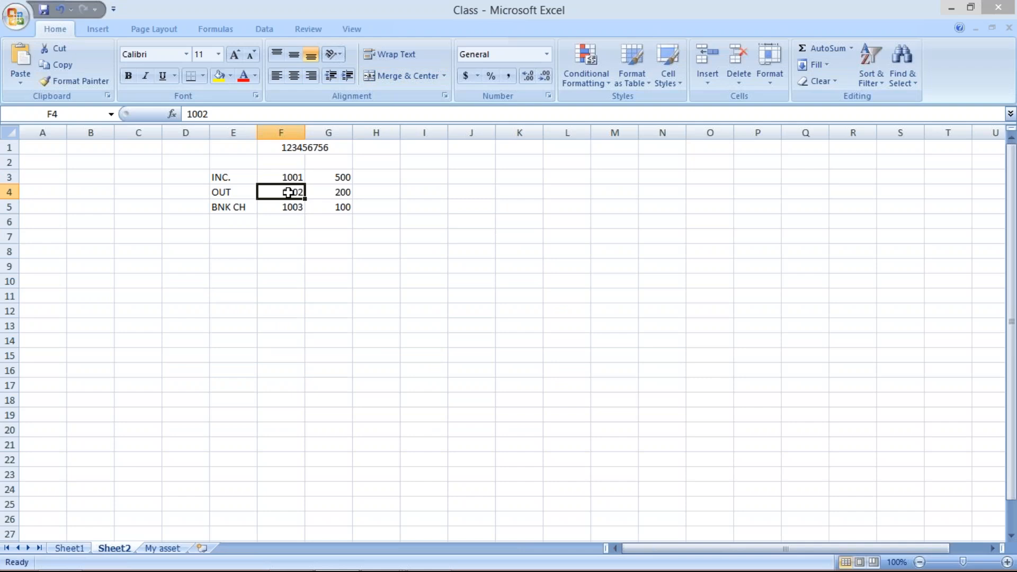
left_click(291, 207)
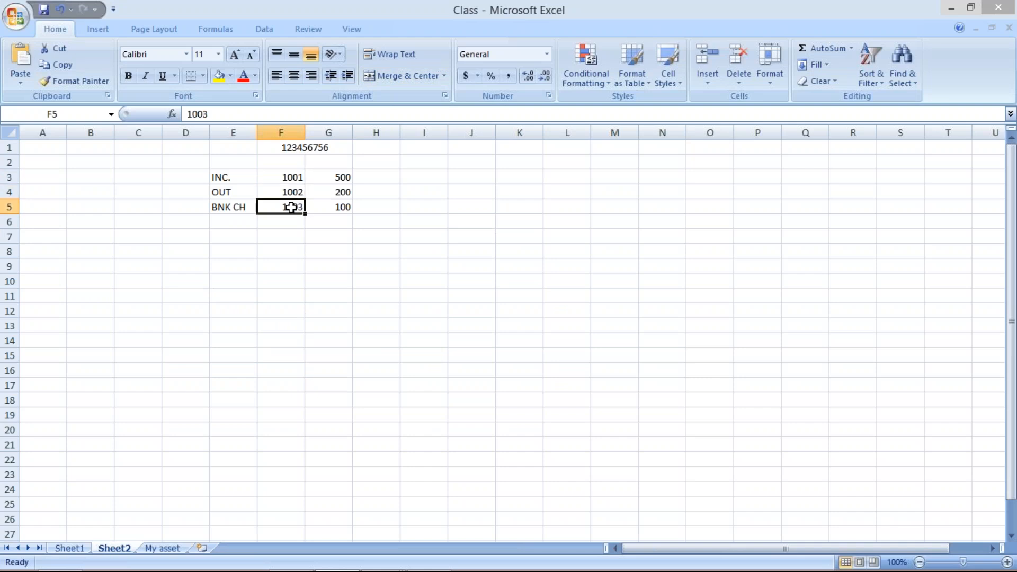
left_click(295, 177)
Switch back to SAP and compare the three external transaction codes with those in the Excel sheet
key("alt+Tab")
left_click(205, 202)
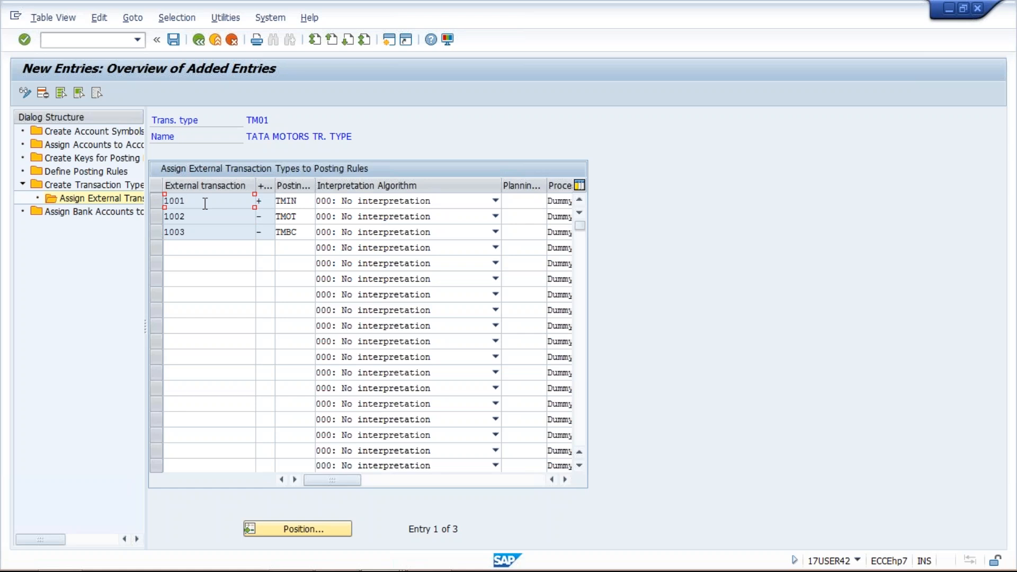
left_click(203, 215)
left_click(194, 232)
key("alt+Tab")
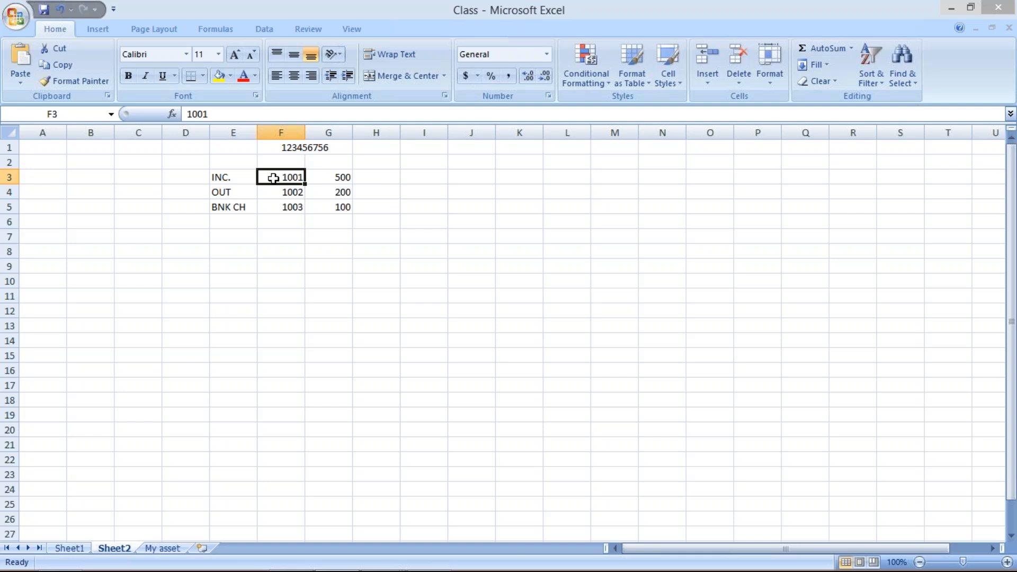
key("alt+Tab")
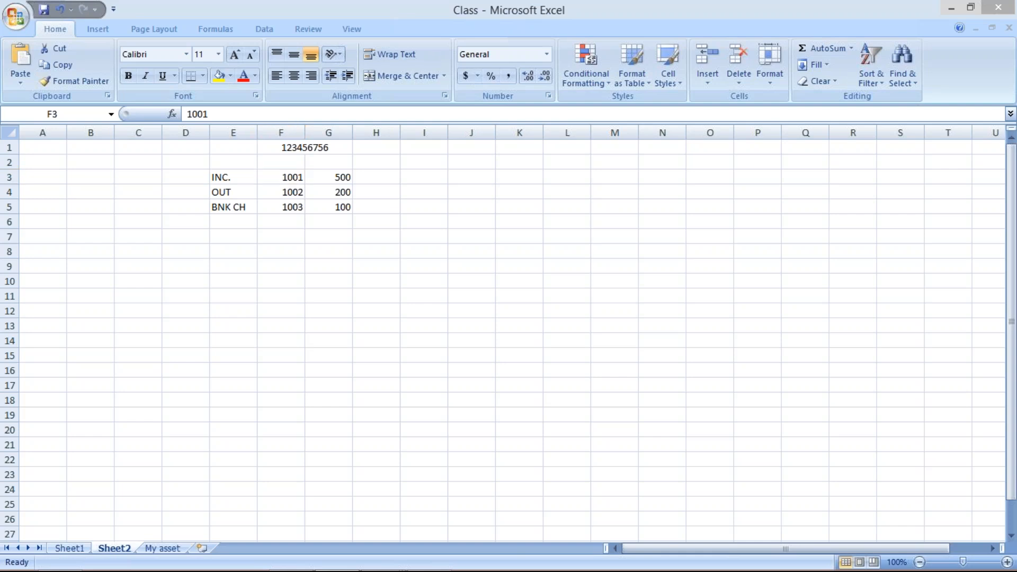
Examine the sign and posting rule assigned to external transaction 1001
double_click(191, 198)
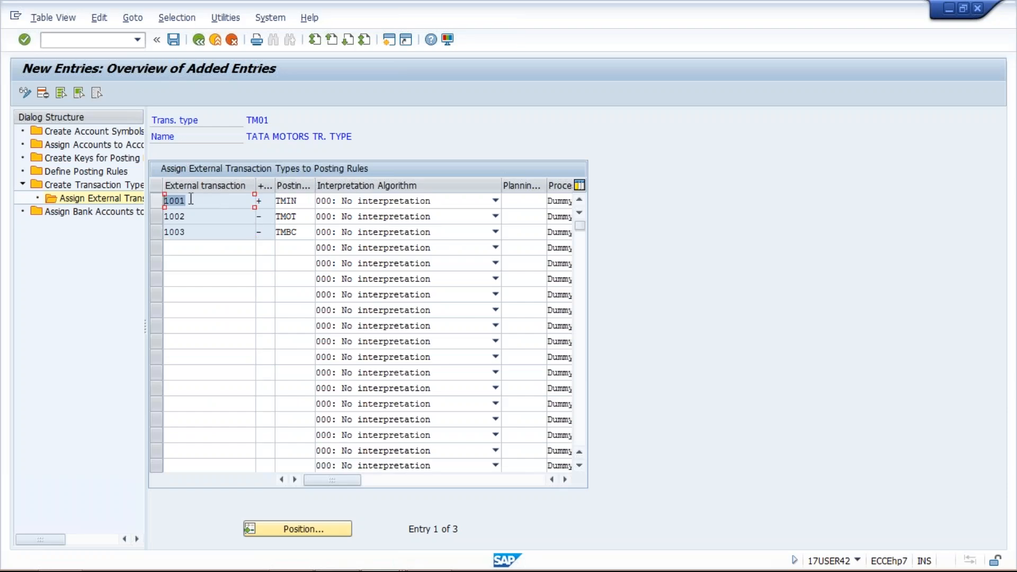
left_click(191, 199)
left_click(271, 202)
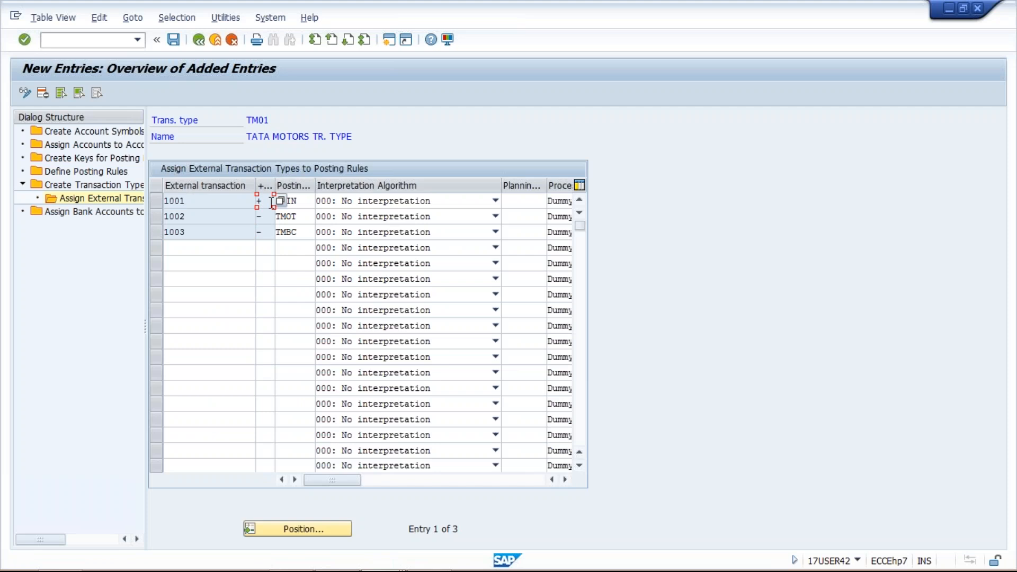
left_click(304, 202)
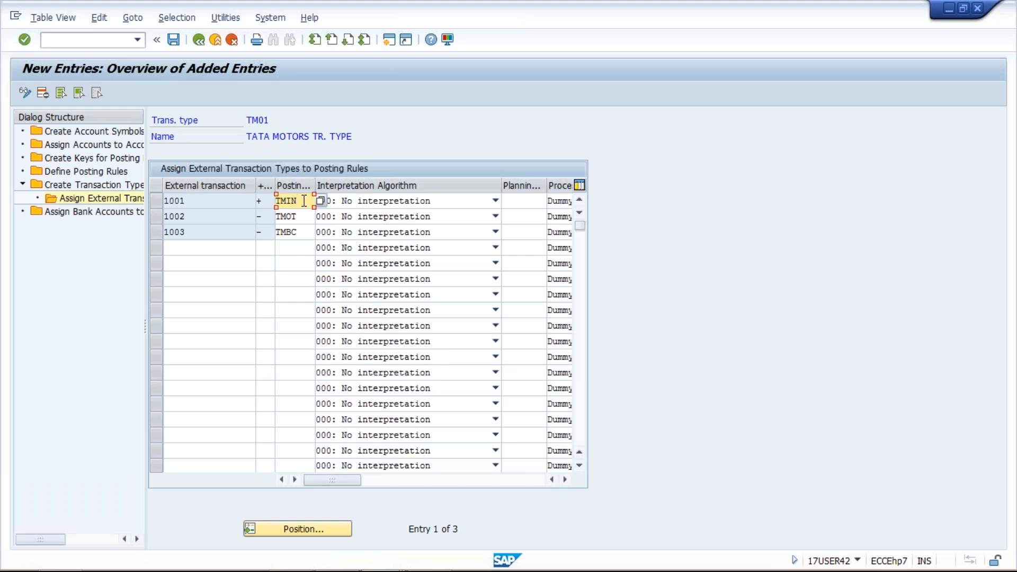
left_click_drag(304, 201, 276, 201)
Check the bank account number in Excel cell F1, then return to SAP and examine transaction type TM01 and external transaction 1001
key("alt+Tab")
left_click(292, 148)
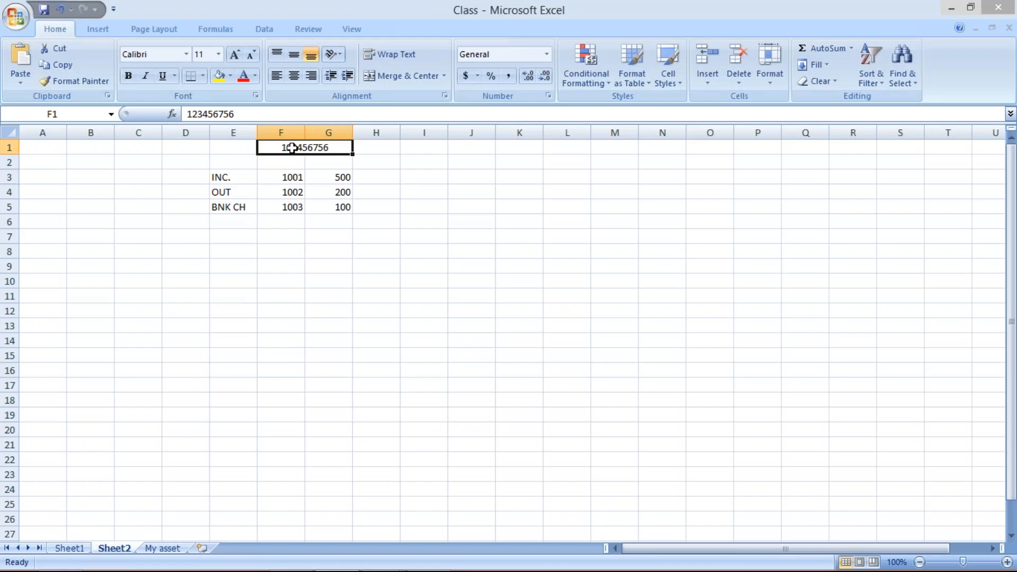
key("alt+Tab")
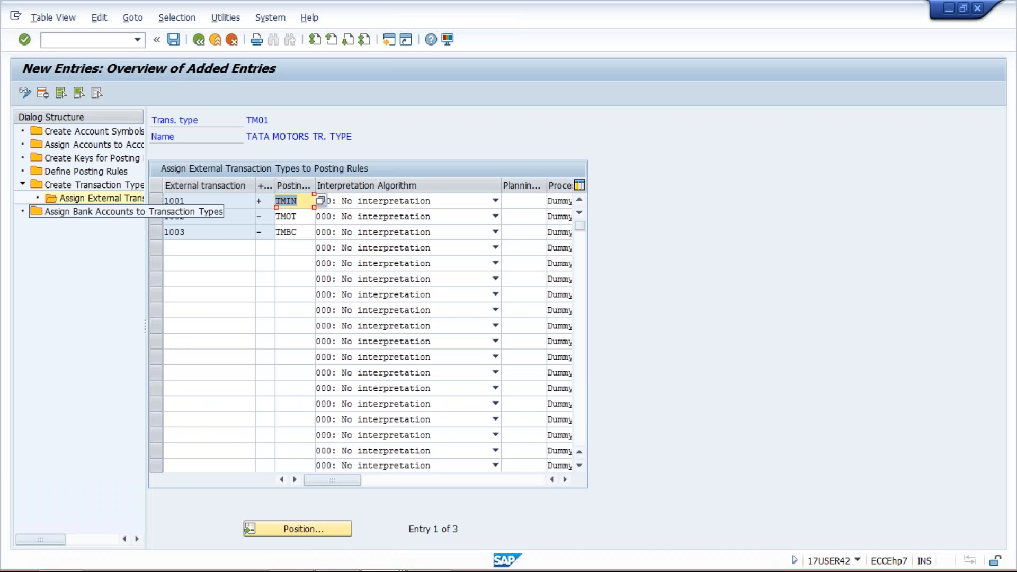
double_click(247, 120)
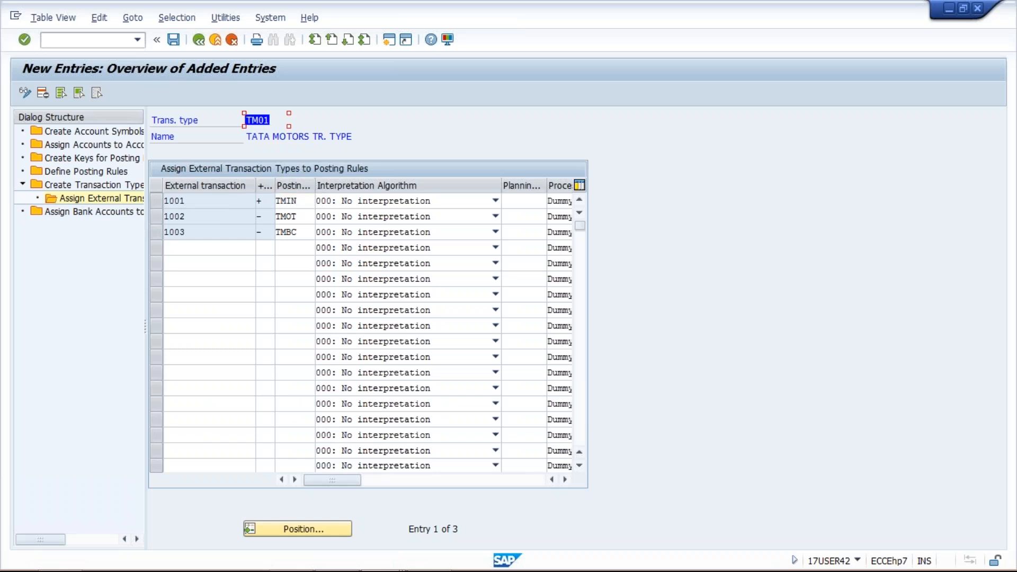
double_click(164, 201)
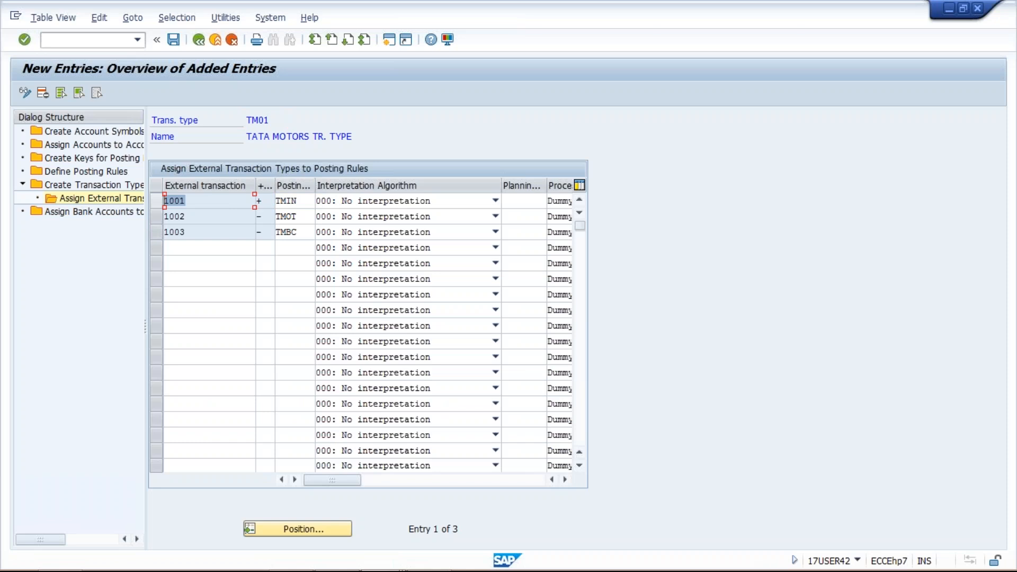
Match the code in Excel cell F3 with external transaction 1001 in SAP and examine its posting rule
key("alt+Tab")
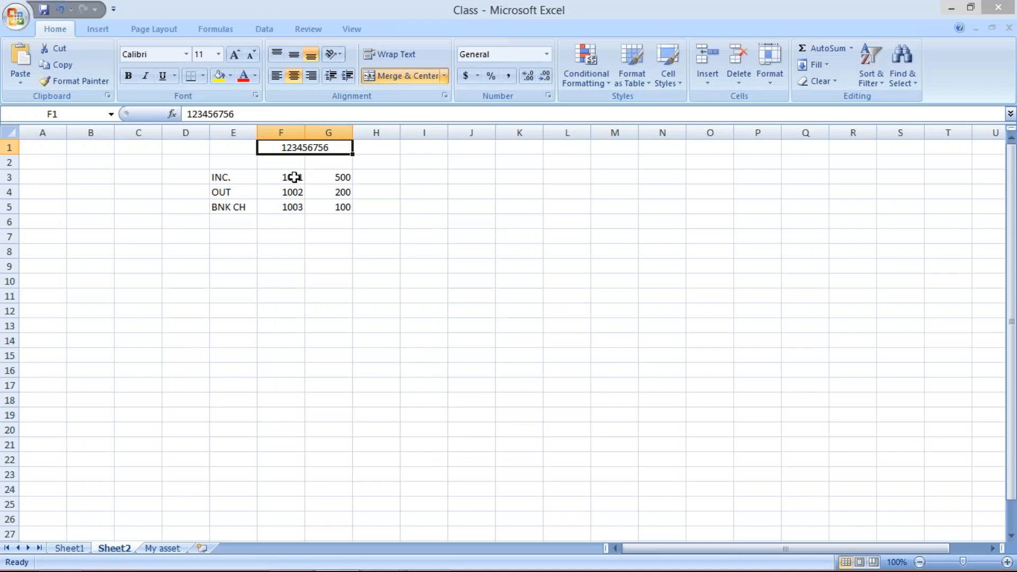
left_click(293, 177)
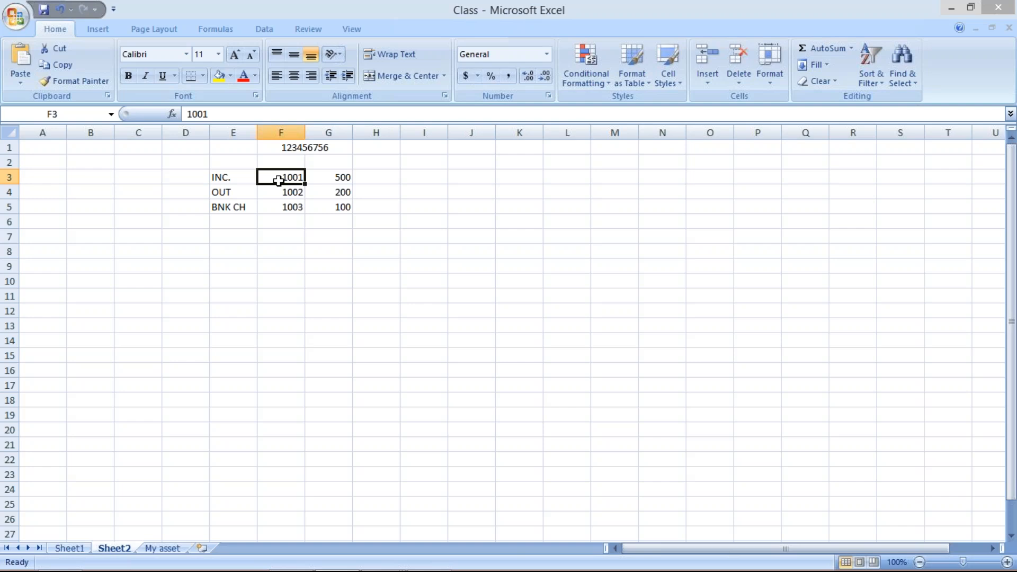
key("alt+Tab")
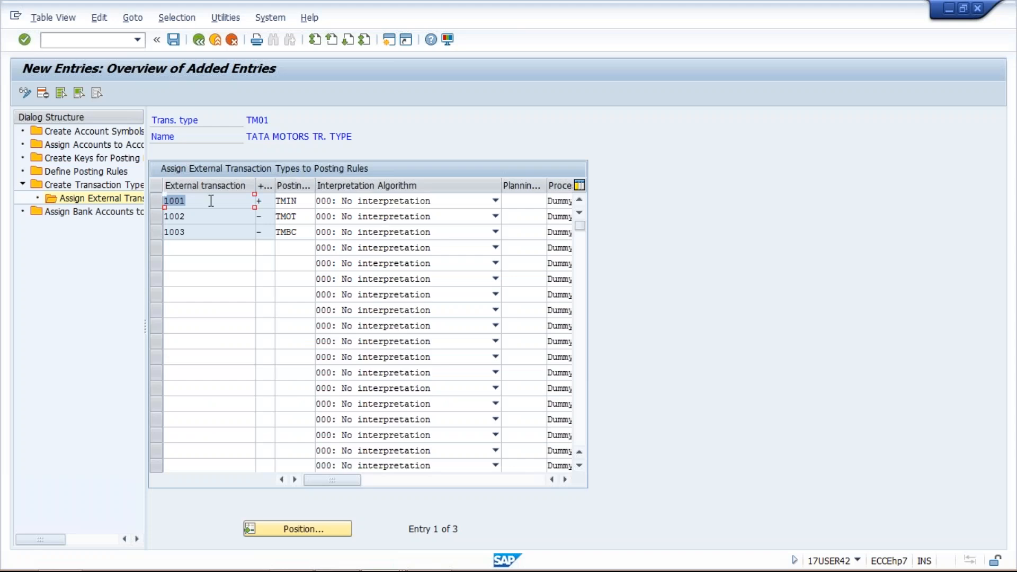
left_click(211, 201)
left_click_drag(305, 201, 272, 203)
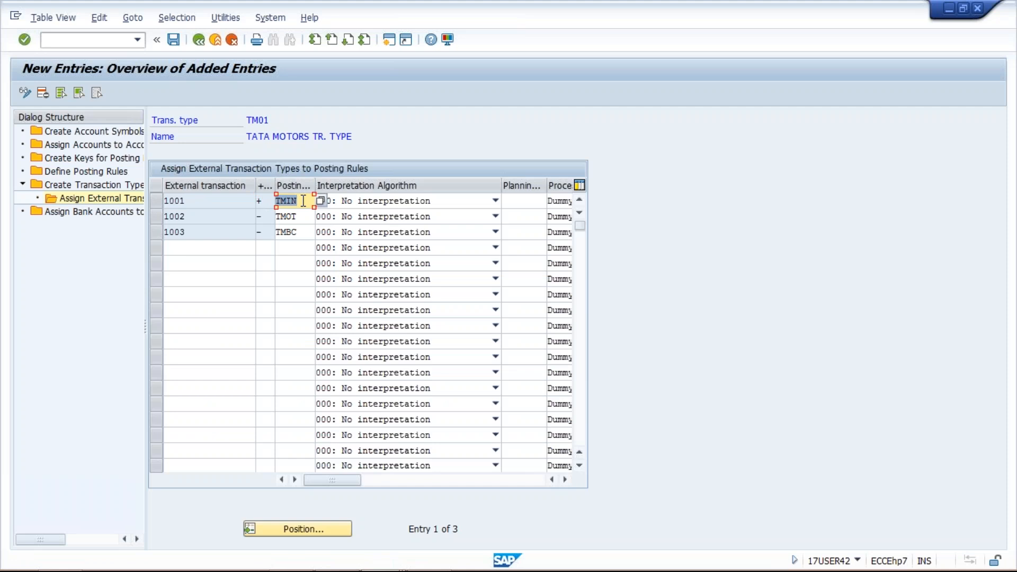
Open the details of posting rule TMIN from the posting rules overview
left_click(83, 180)
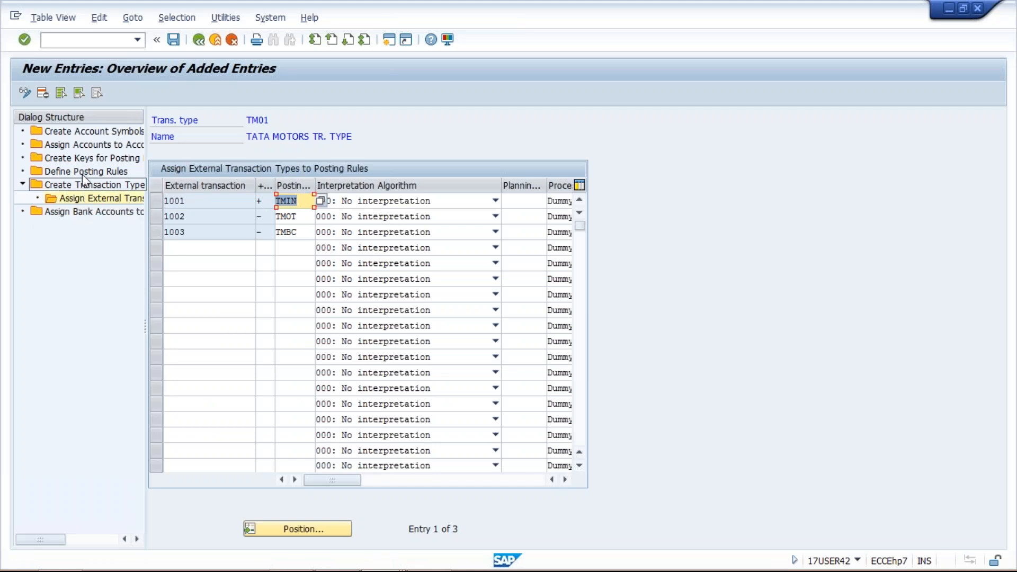
double_click(82, 173)
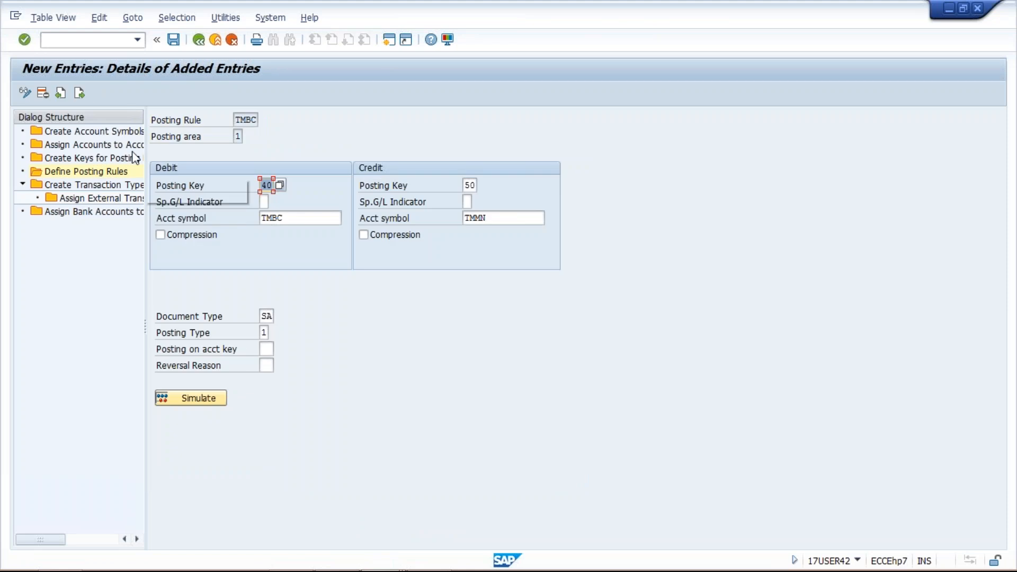
left_click(198, 41)
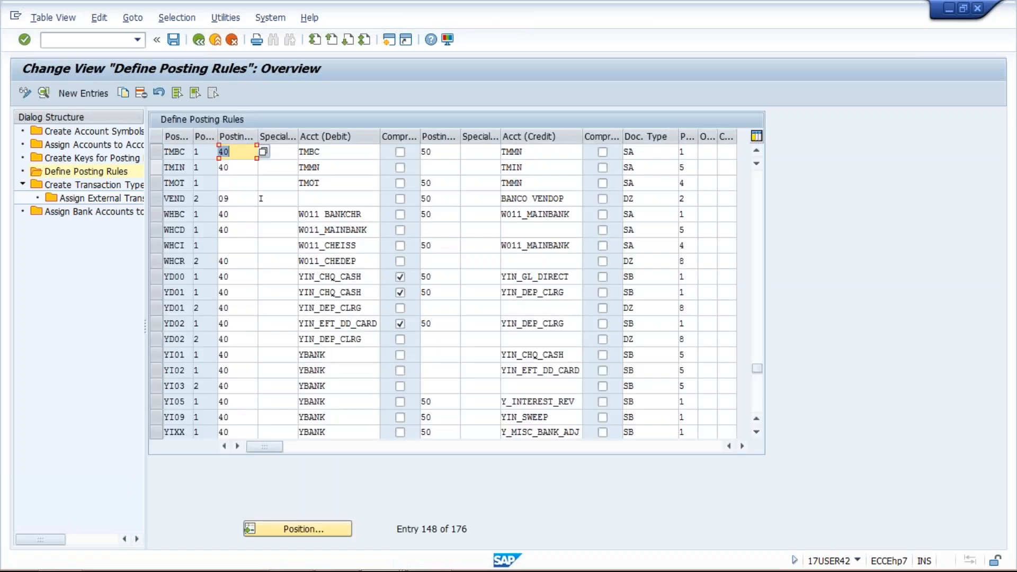
left_click(174, 167)
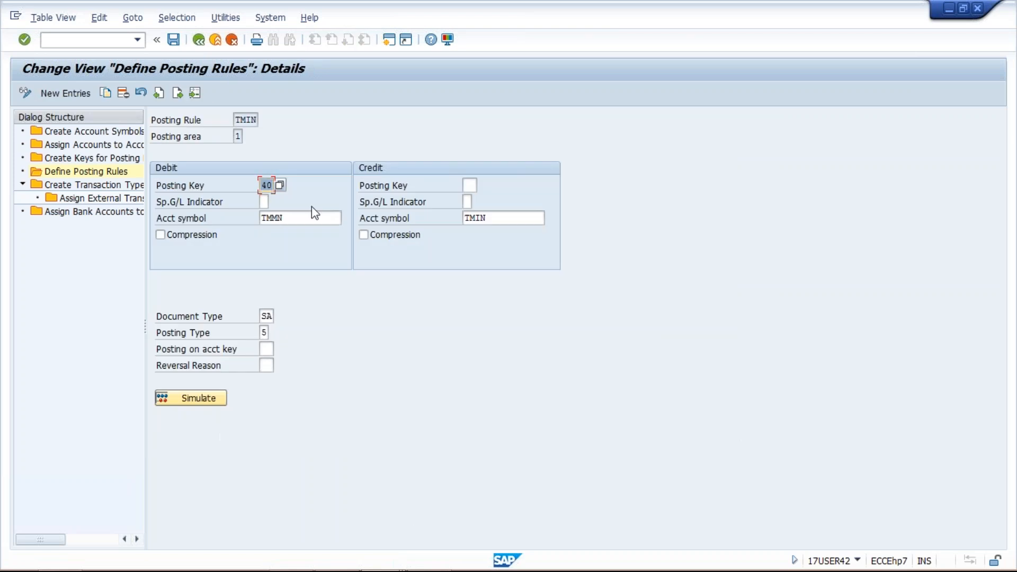
Examine the debit and credit account symbols of rule TMIN, then open the assignment of accounts to account symbols
double_click(298, 216)
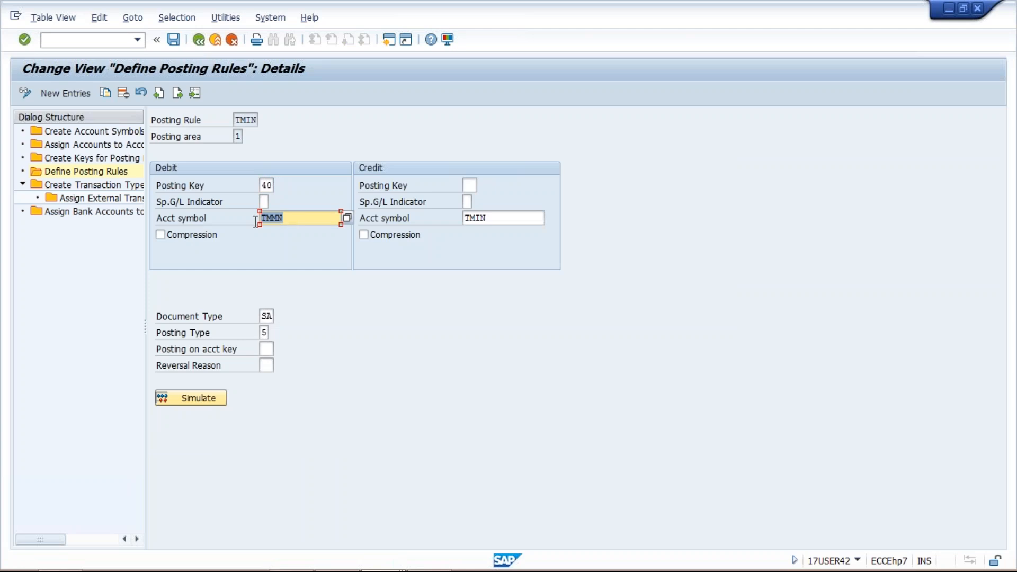
left_click(297, 219)
left_click_drag(497, 218, 456, 220)
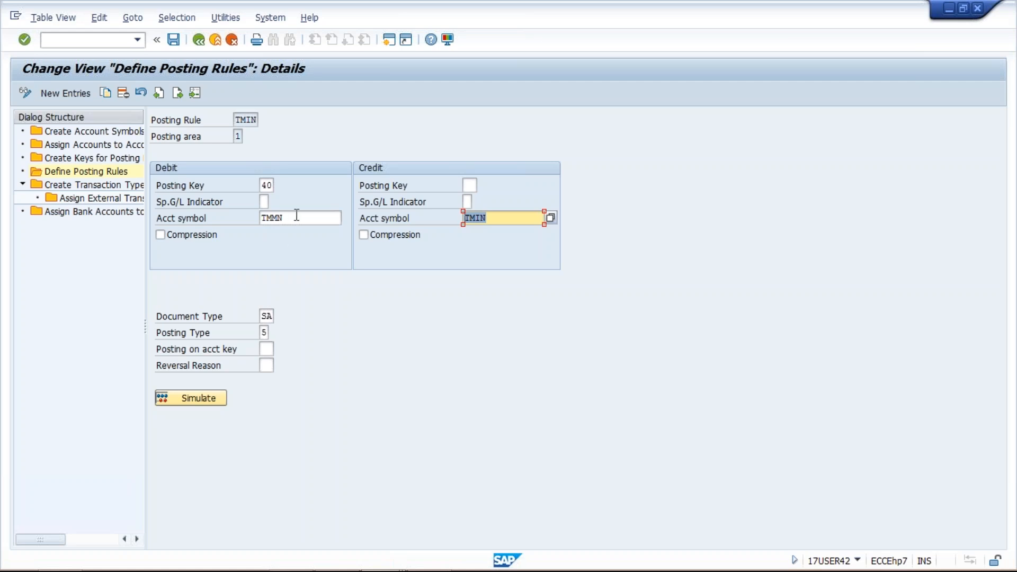
left_click_drag(296, 218, 255, 219)
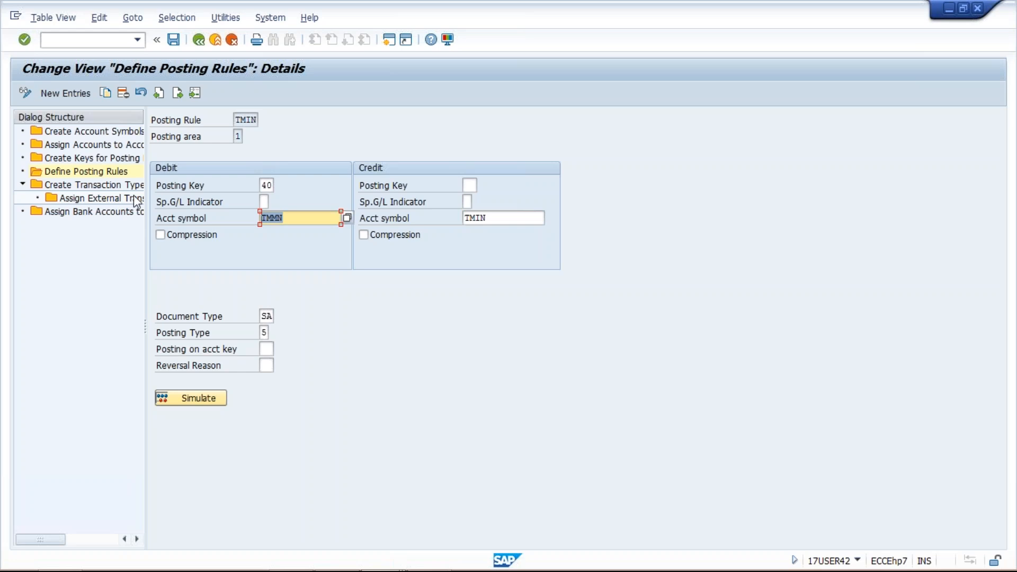
left_click(102, 146)
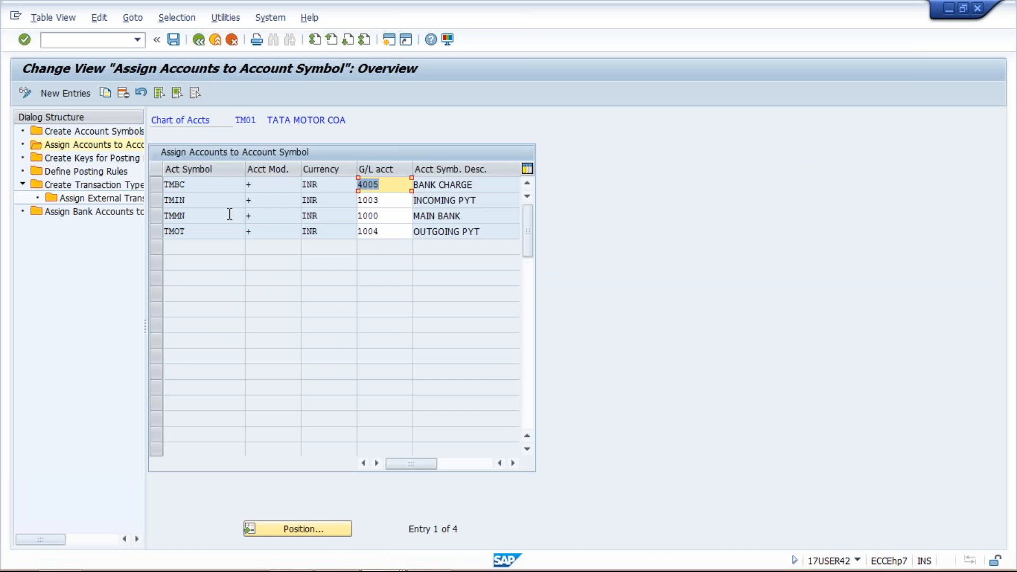
Examine the G/L accounts assigned to account symbols TMMN and TMIN
left_click(369, 216)
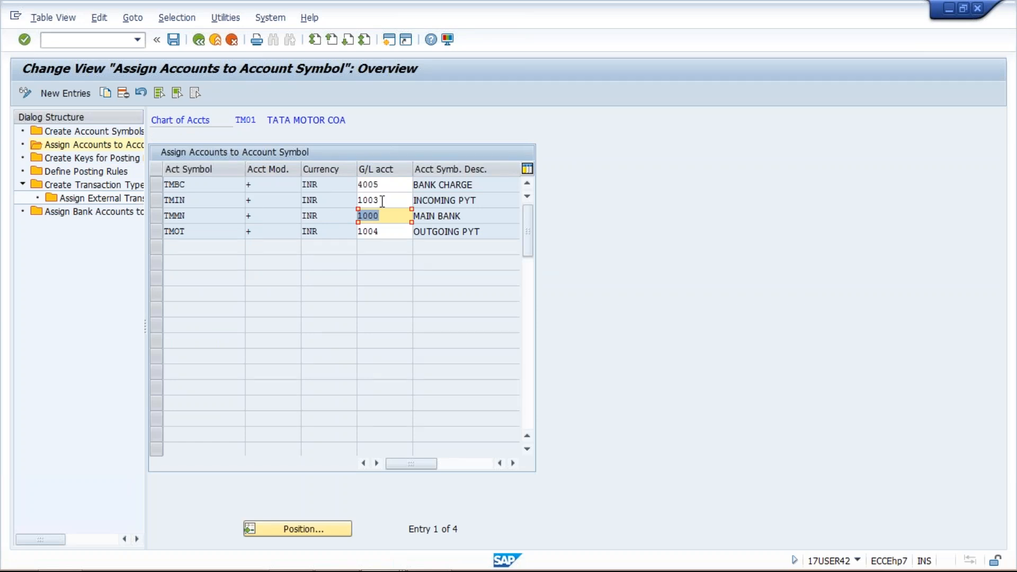
left_click(366, 202)
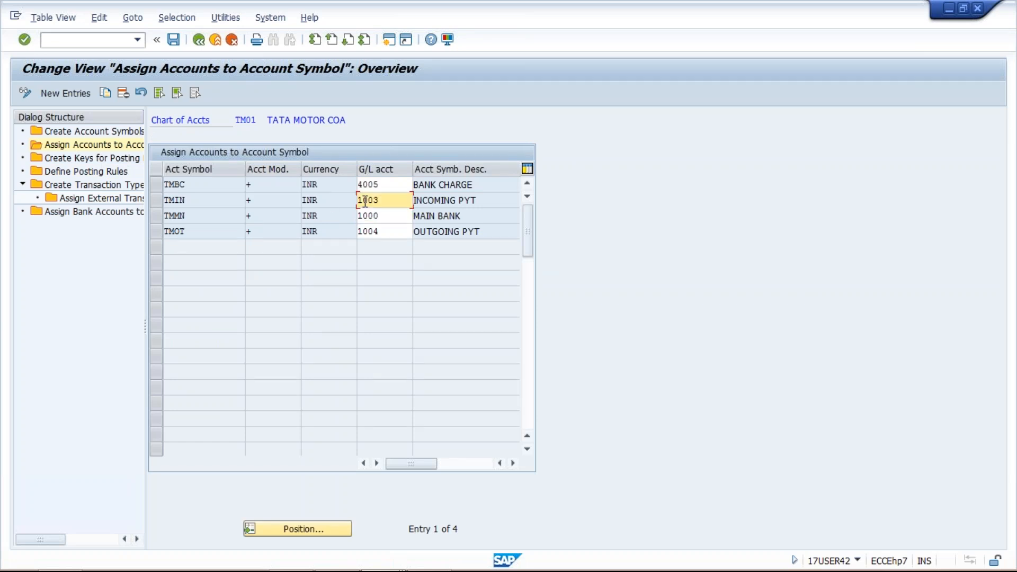
left_click(388, 216)
left_click(398, 200)
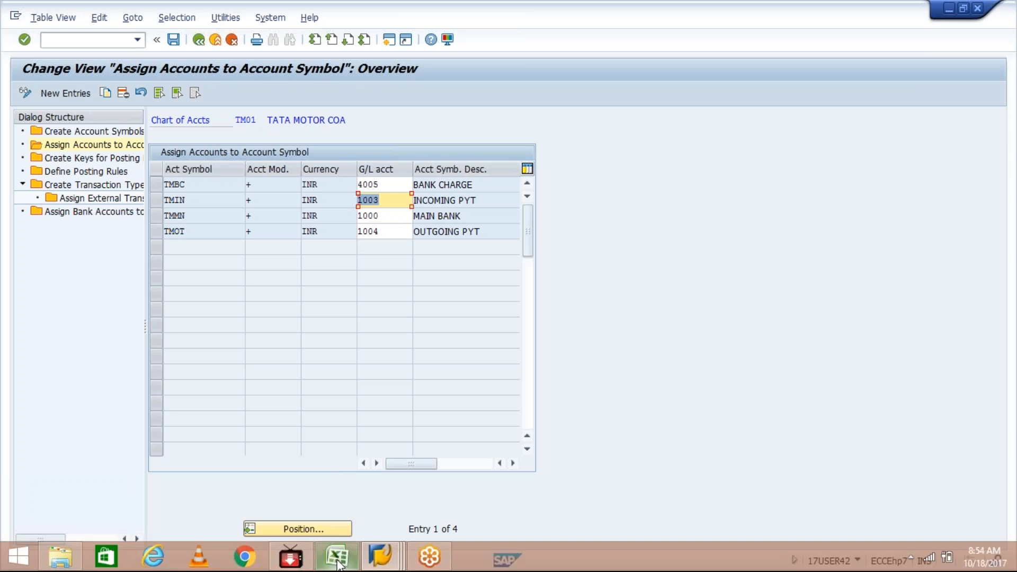
Switch to Excel to check the bank account number in cell F1, then return to the SAP account symbol assignment
left_click(337, 557)
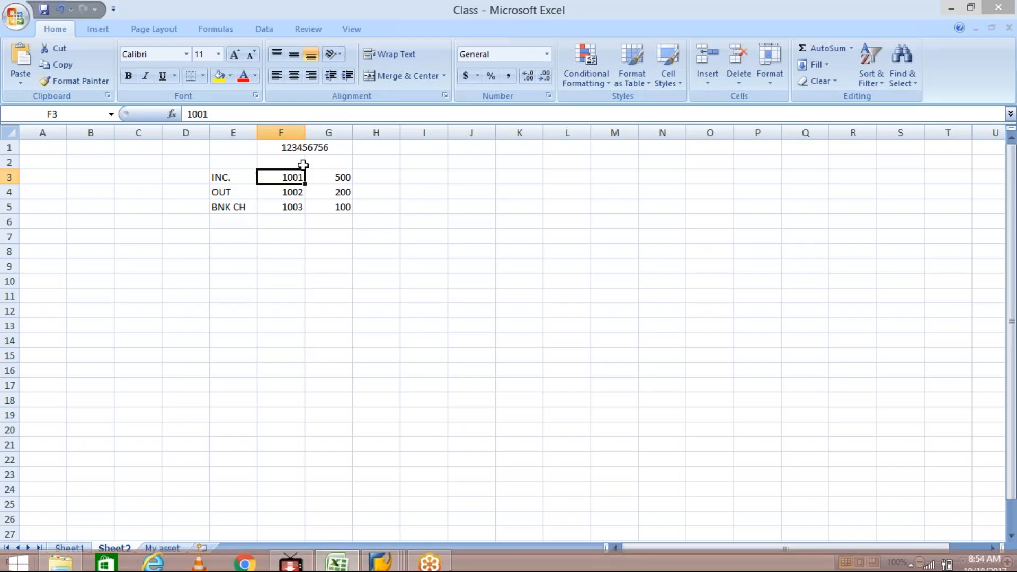
left_click(295, 149)
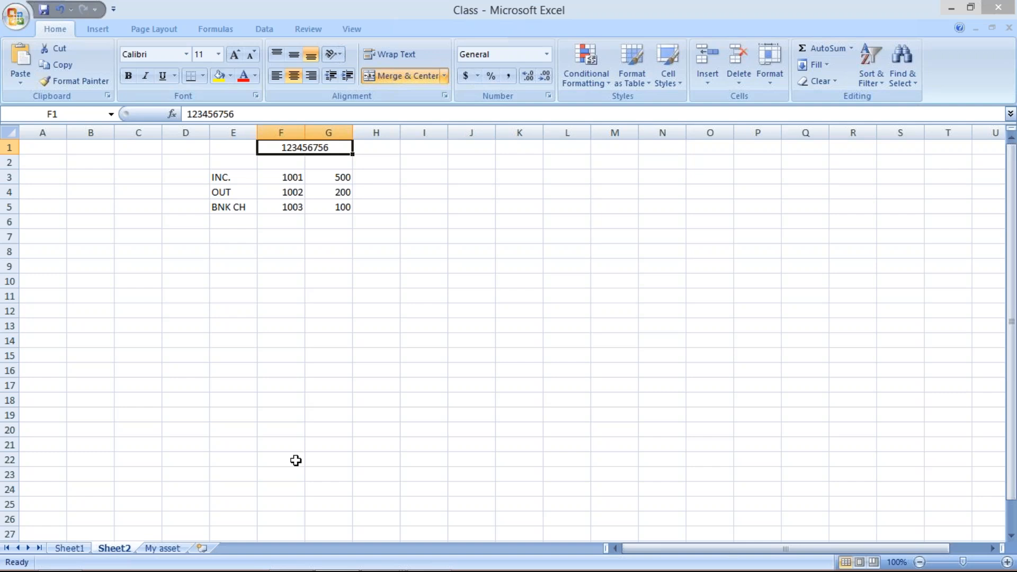
mouse_move(306, 568)
left_click(394, 568)
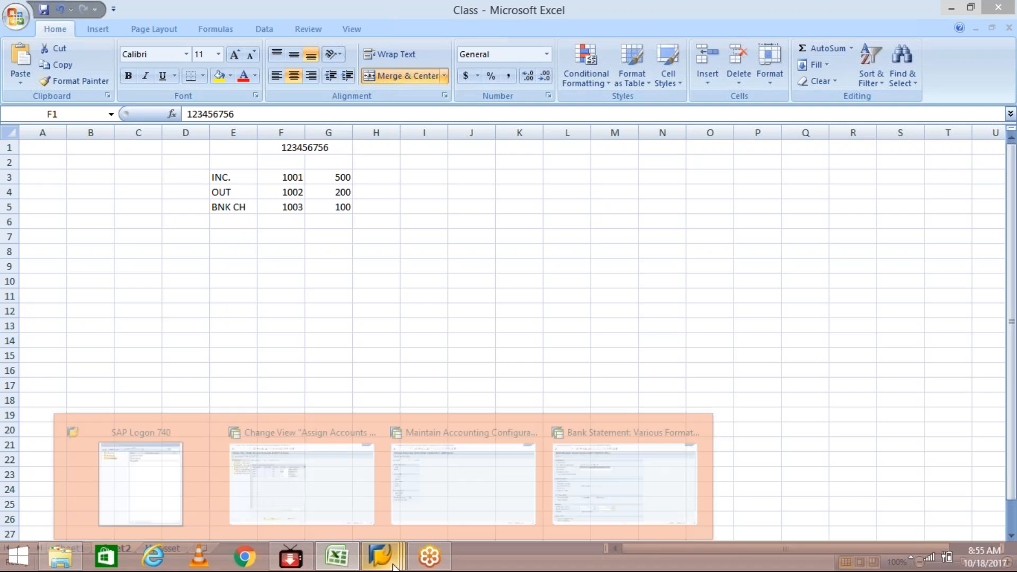
left_click(303, 498)
Open the assignment of bank accounts to transaction types and examine the transaction type assigned to the HDFC bank account
left_click(98, 212)
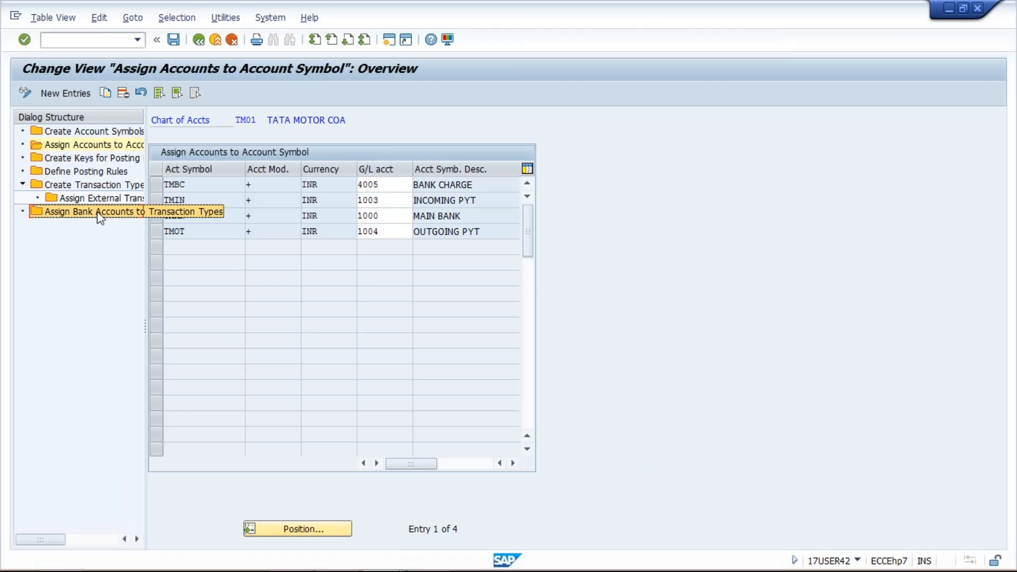
double_click(97, 212)
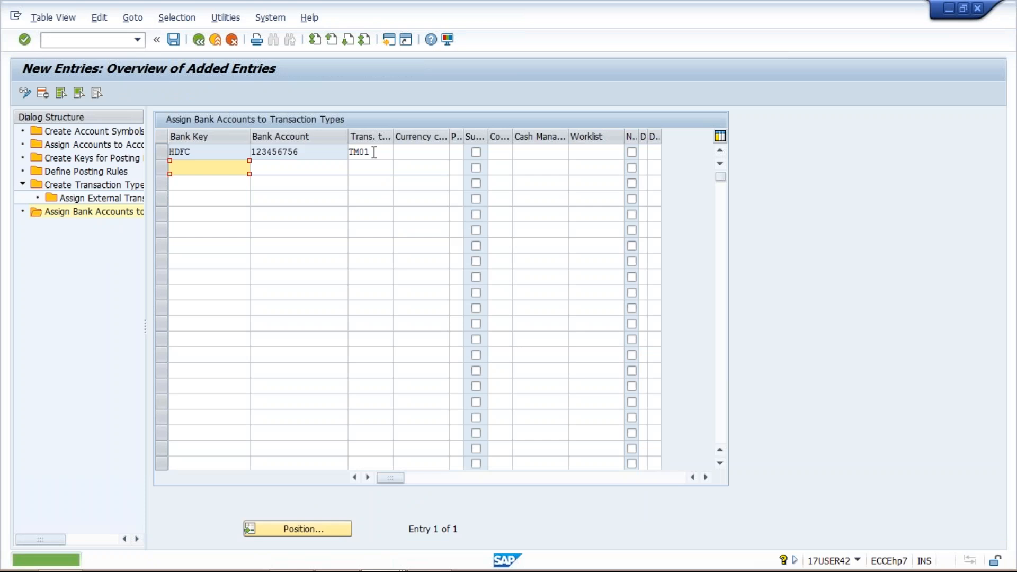
left_click(374, 152)
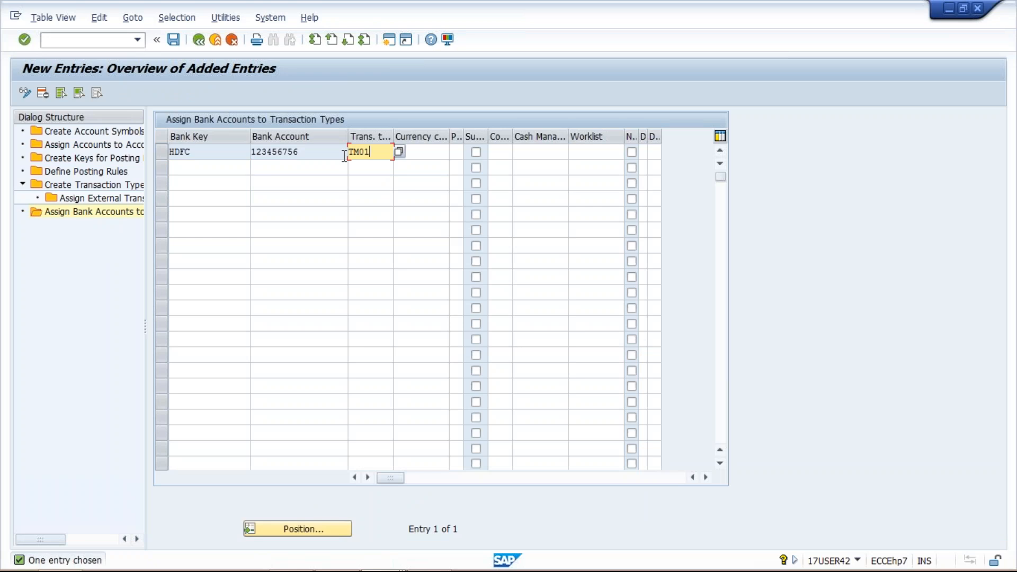
double_click(377, 153)
Open the external transaction types assigned under transaction type TM01 and examine codes 1001, 1002 and 1003
double_click(91, 186)
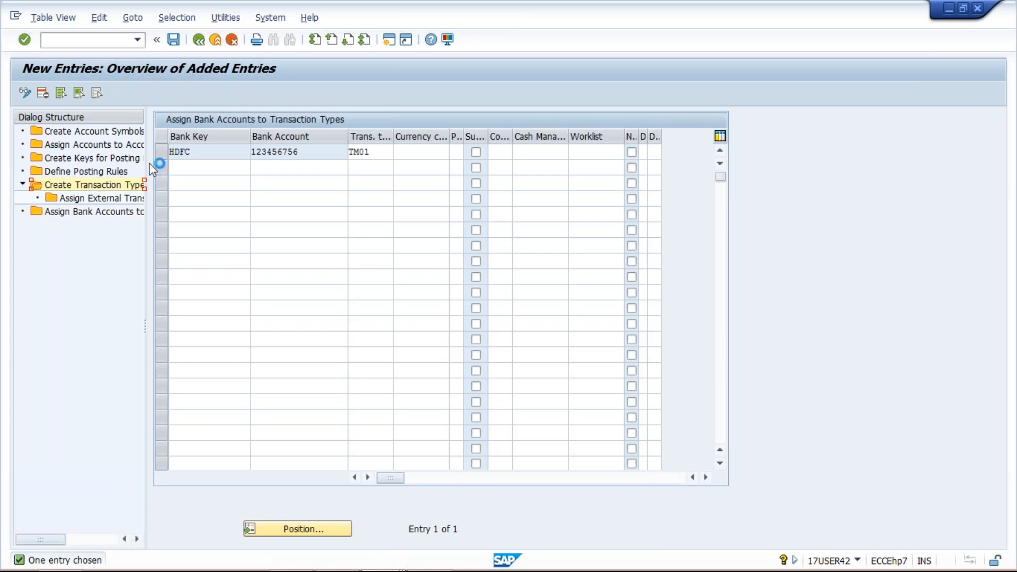
left_click(157, 137)
double_click(120, 198)
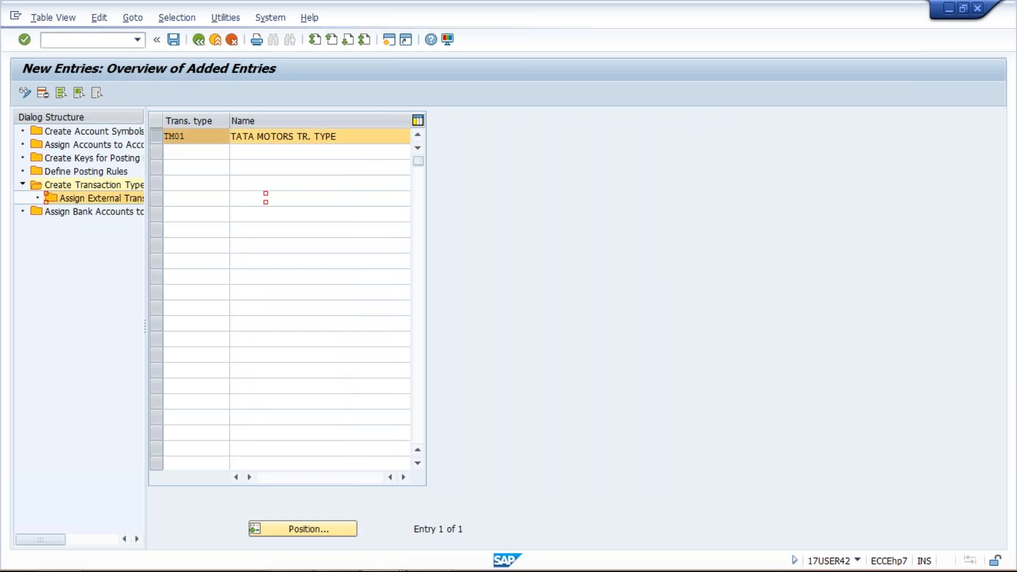
left_click(191, 247)
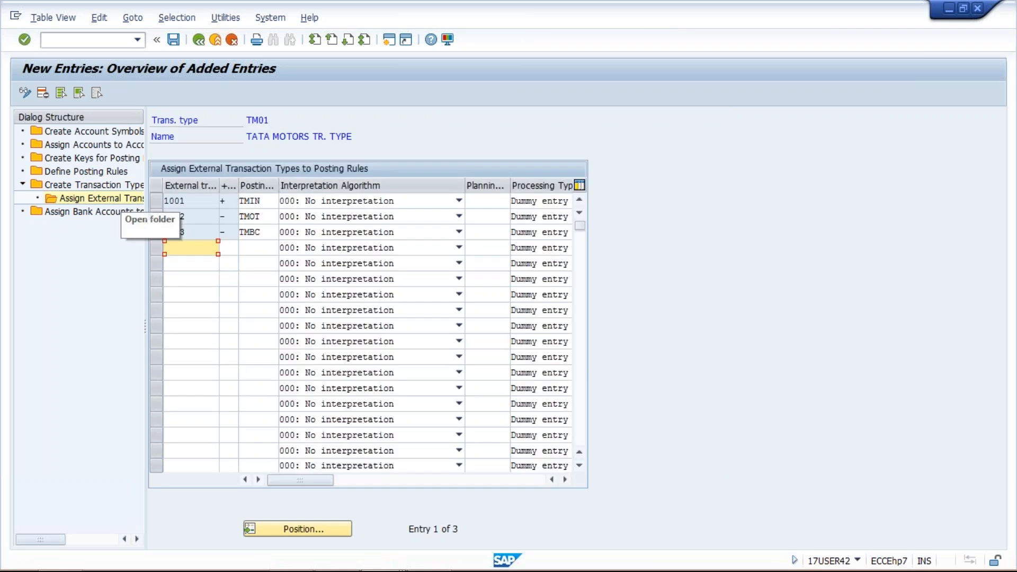
left_click(201, 202)
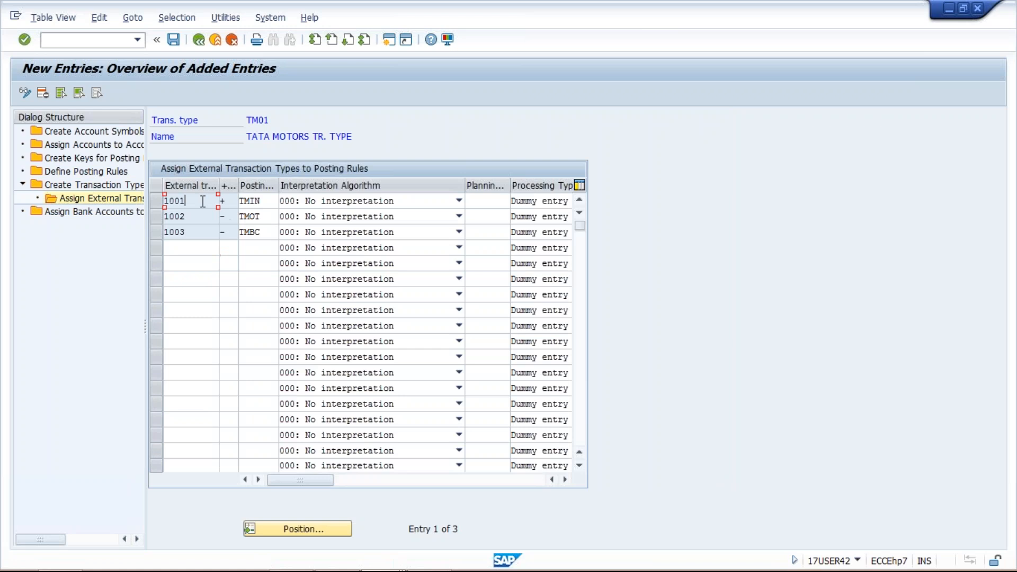
left_click(195, 215)
left_click(194, 231)
Switch to Excel and clear the bank charge line in cells E5:G5 of Sheet2
mouse_move(342, 568)
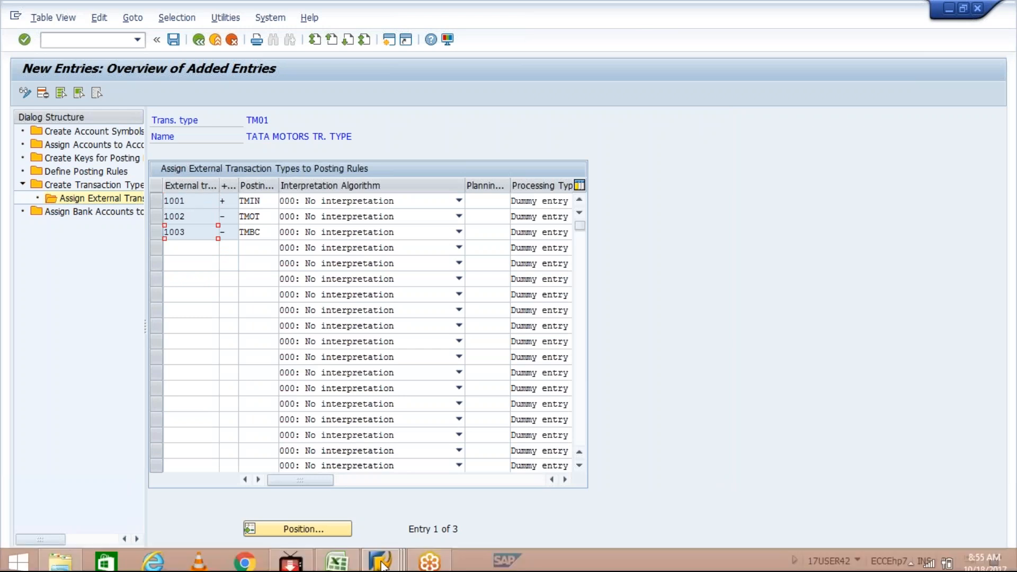
left_click(339, 565)
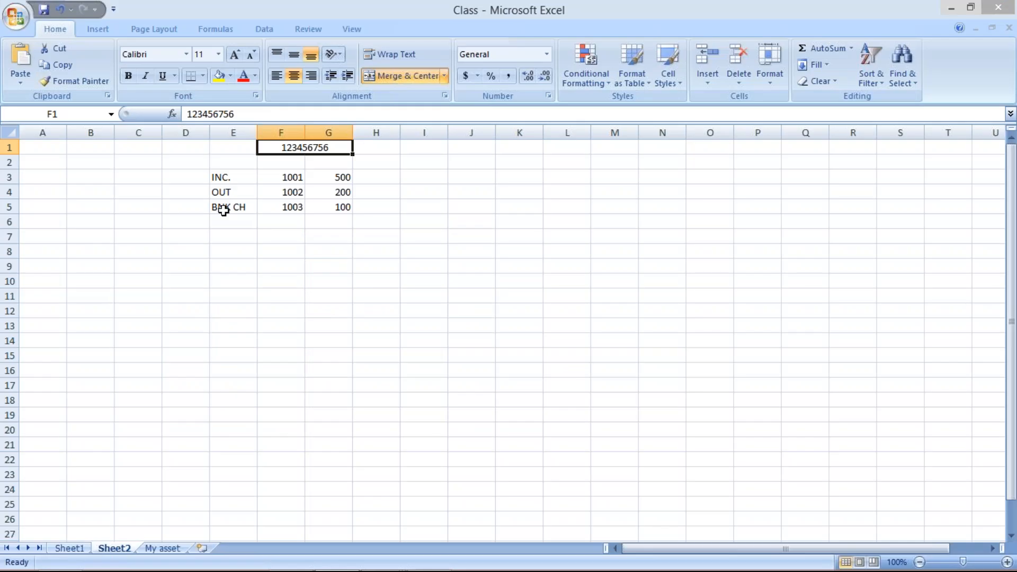
left_click_drag(223, 211, 345, 209)
key("Delete")
Compare the codes in Excel cells F3 and F4 with external transactions 1001 and 1002 in SAP and examine their posting rules
left_click(292, 176)
left_click(291, 194)
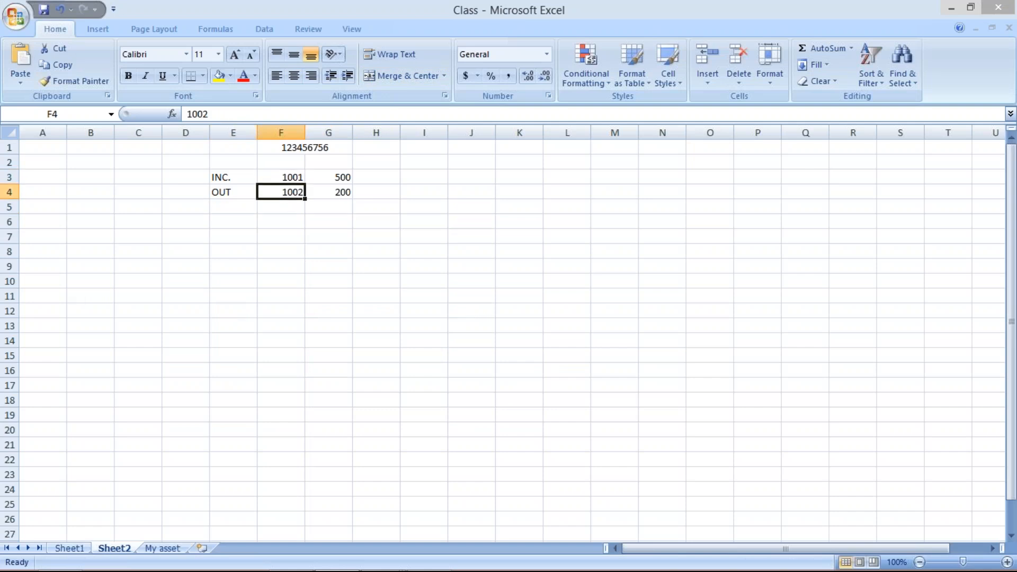
key("alt+Tab")
left_click(190, 202)
left_click(264, 201)
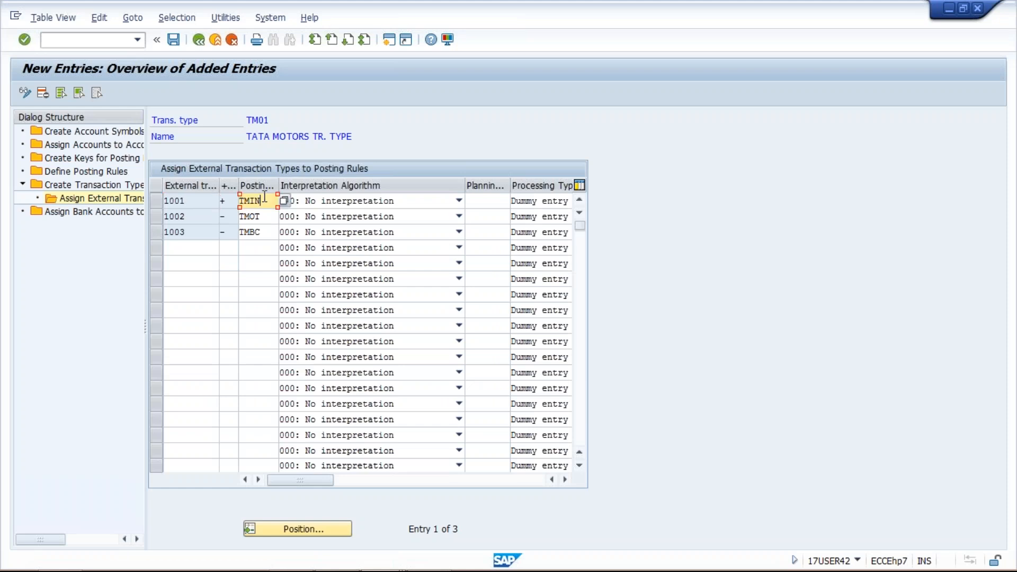
left_click_drag(264, 199, 238, 201)
key("alt+t")
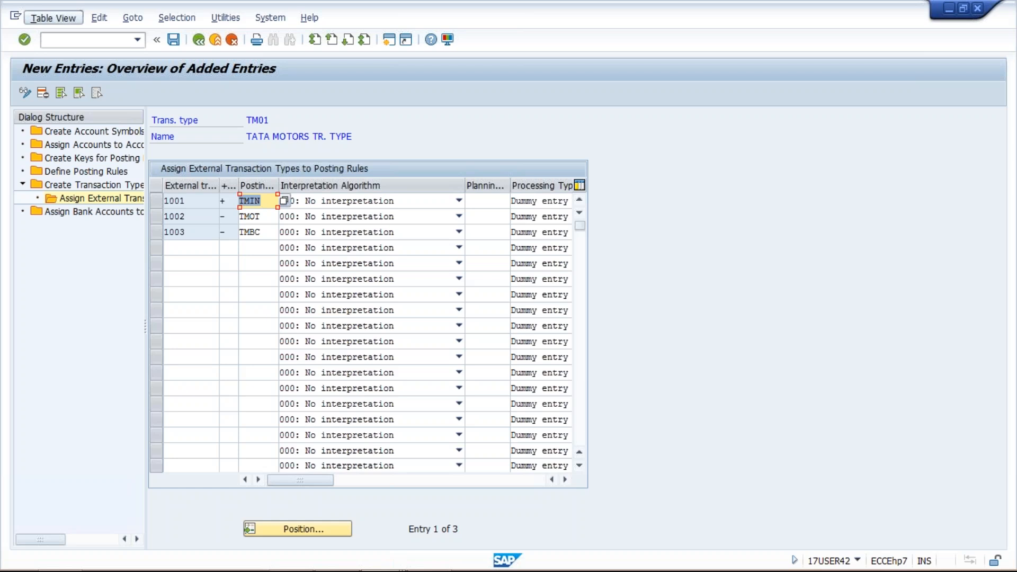
key("alt+Tab")
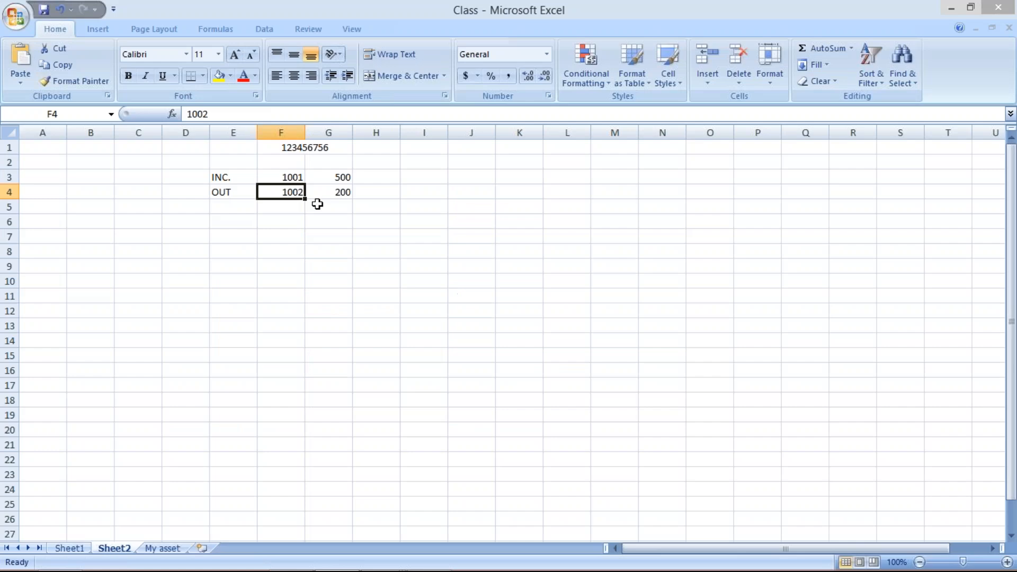
key("alt+Tab")
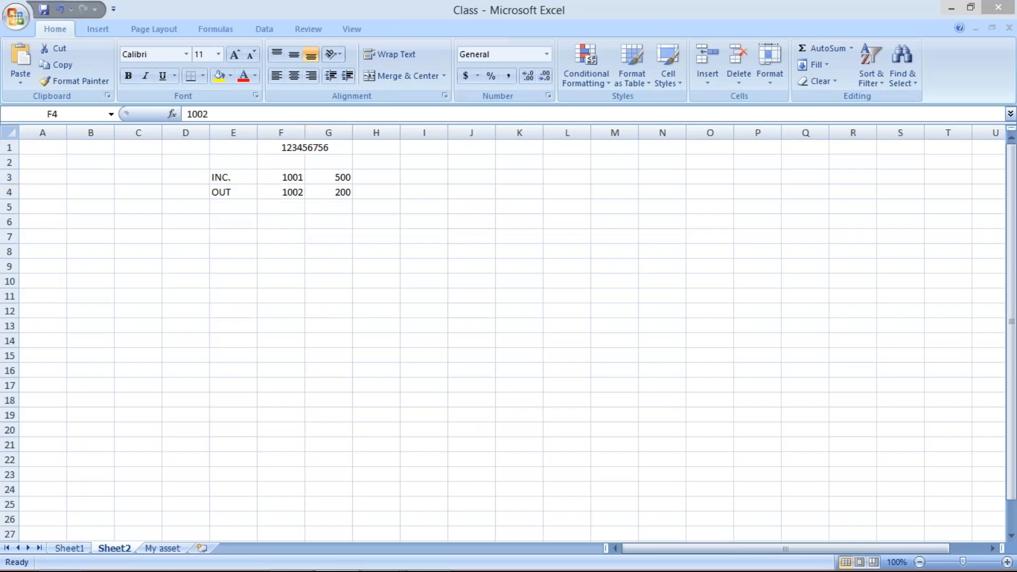
left_click_drag(263, 217, 242, 217)
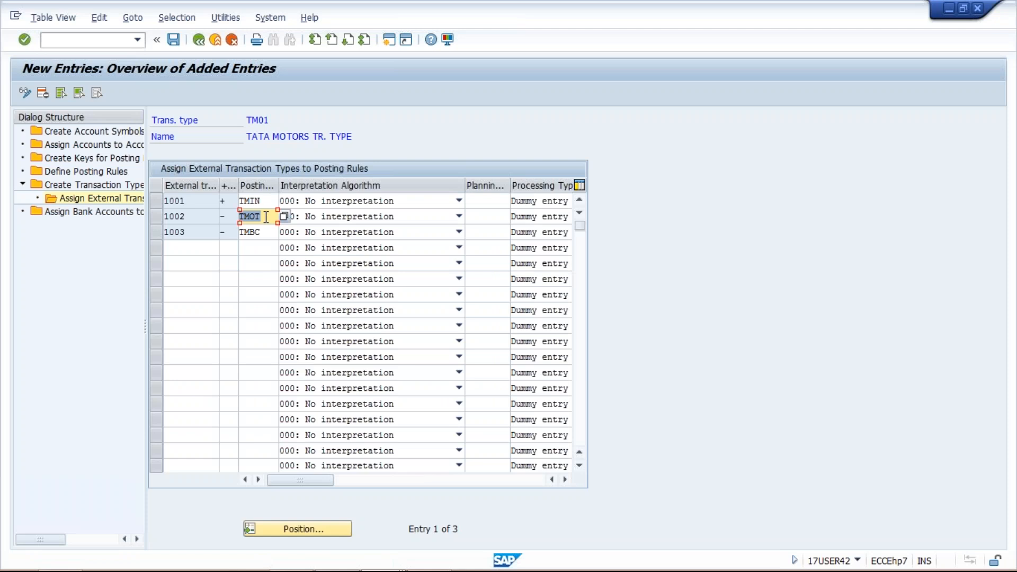
left_click_drag(265, 201, 231, 201)
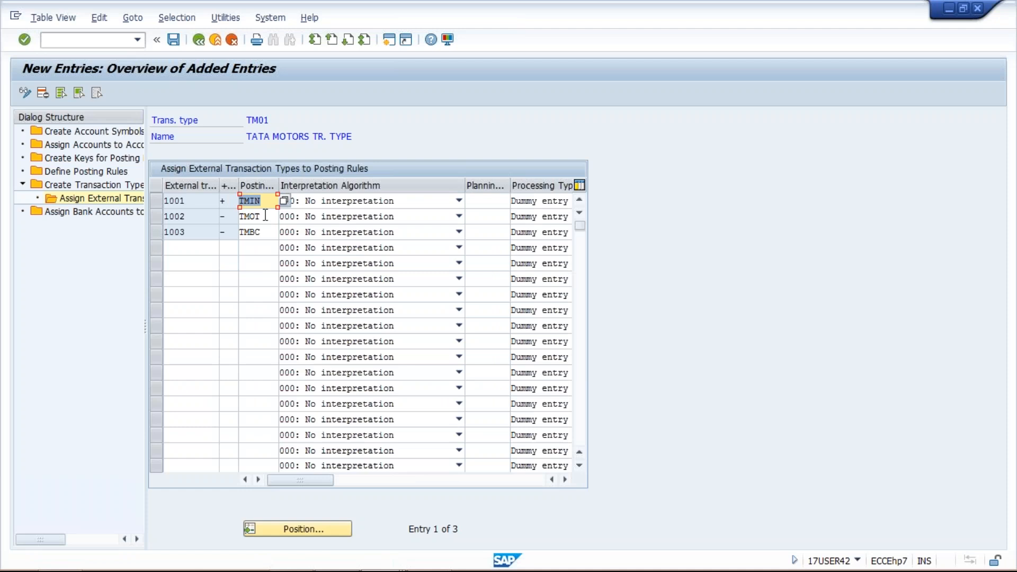
Open the details of posting rule TMIN and examine its debit symbol TMMN and credit symbol TMIN
left_click(95, 175)
double_click(95, 175)
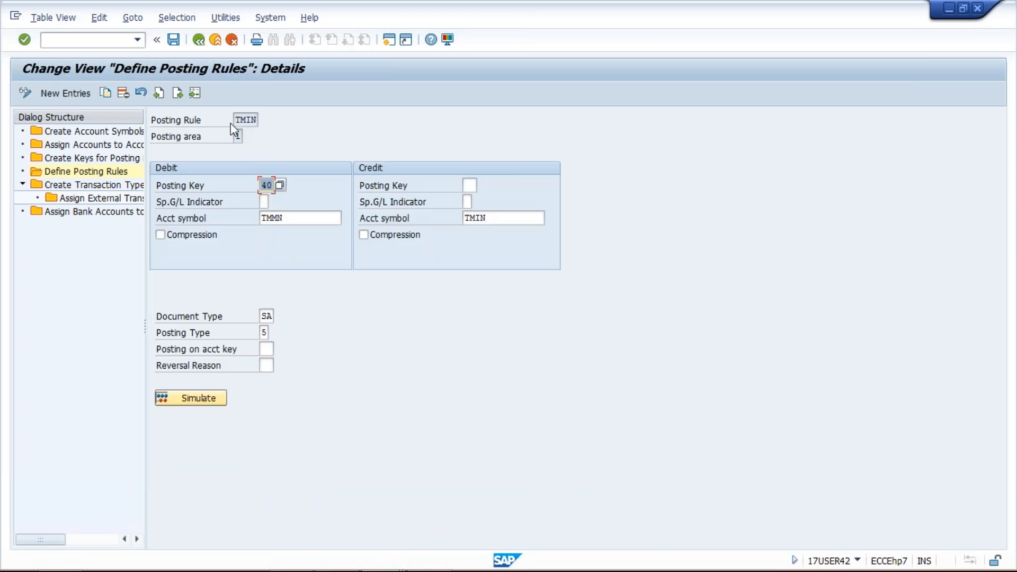
left_click(246, 120)
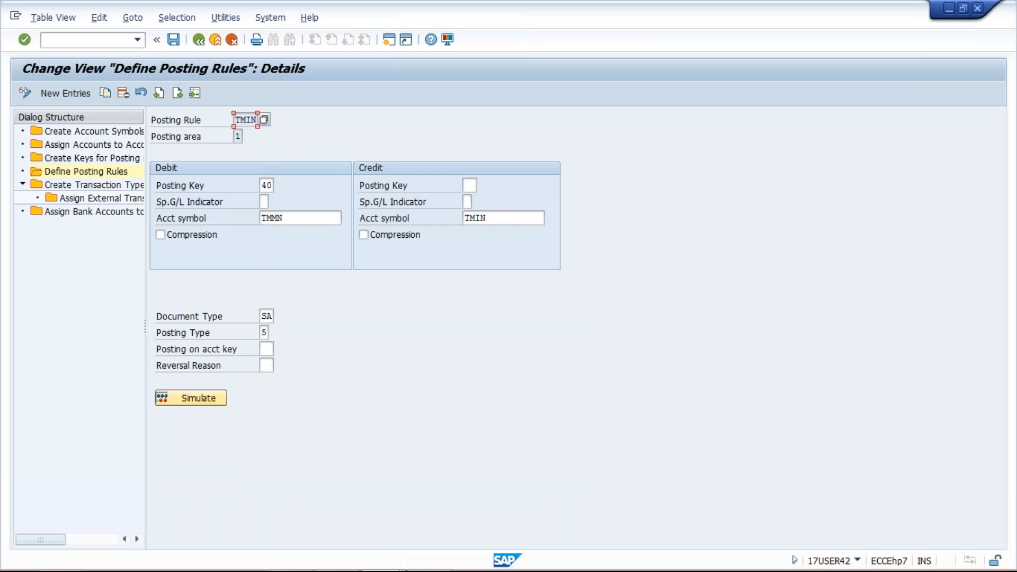
left_click(310, 217)
left_click(486, 218)
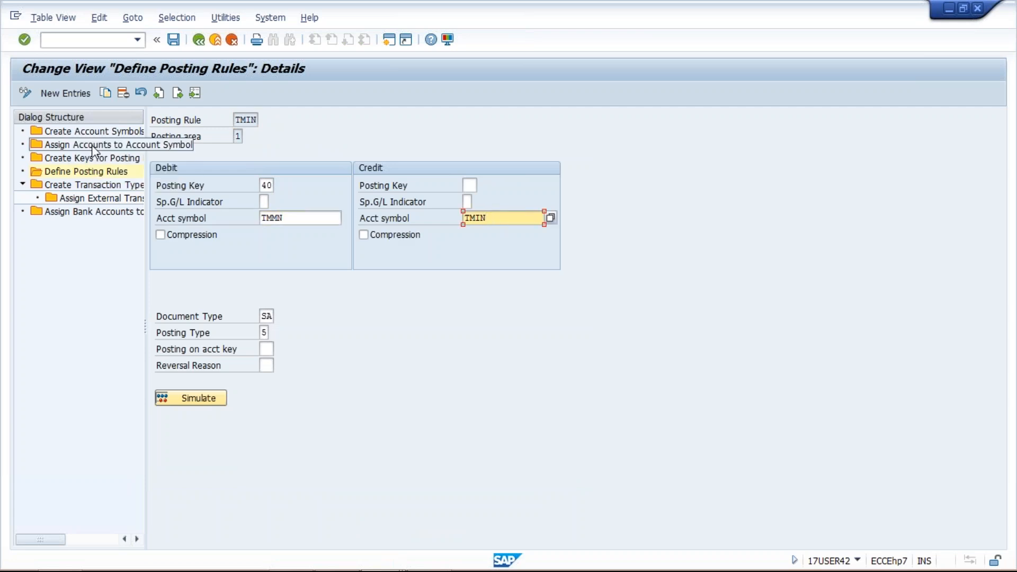
double_click(290, 217)
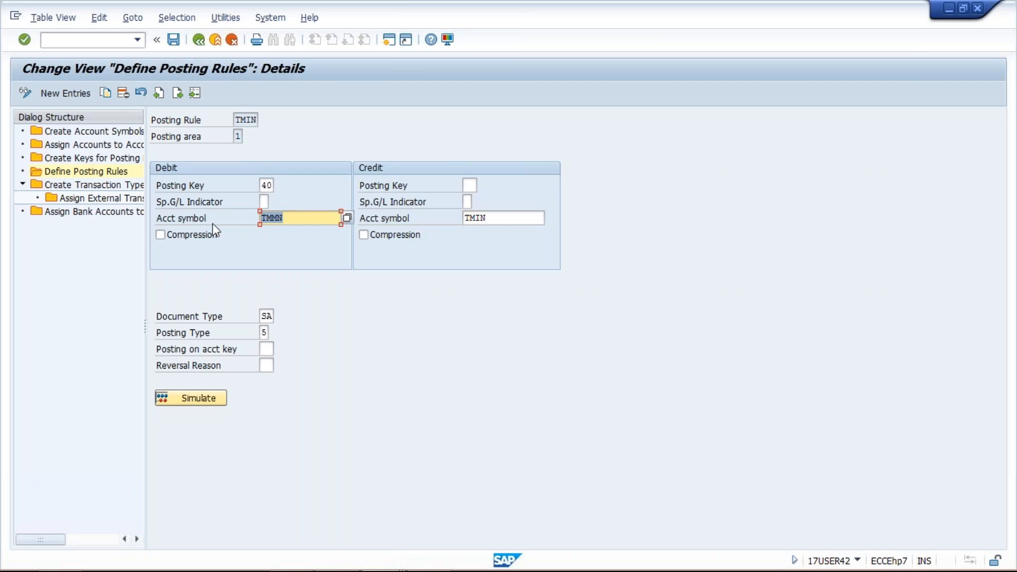
Open the assignment of accounts to account symbols and examine the G/L accounts for main bank, incoming payment and bank charge
left_click(116, 144)
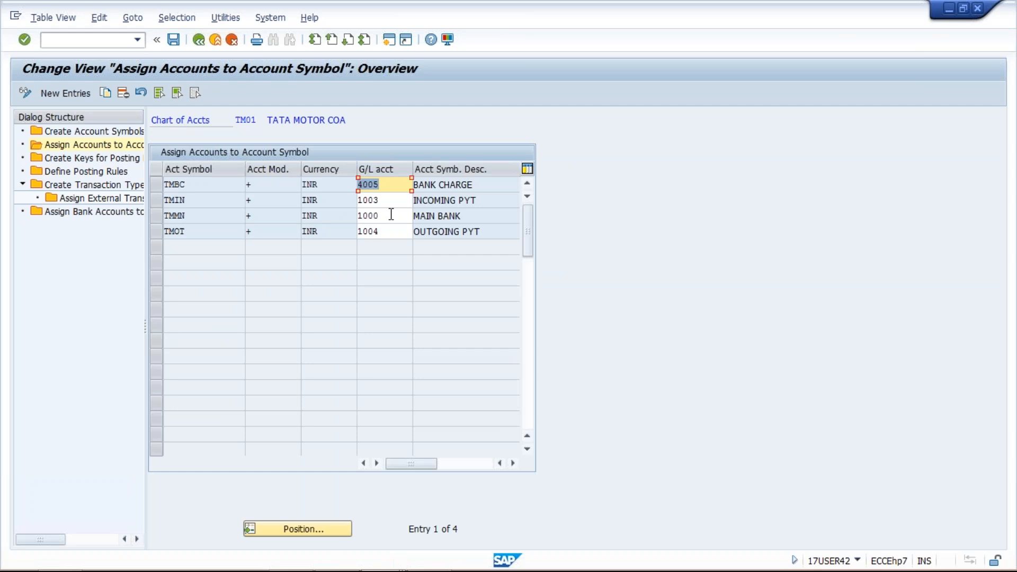
left_click(391, 214)
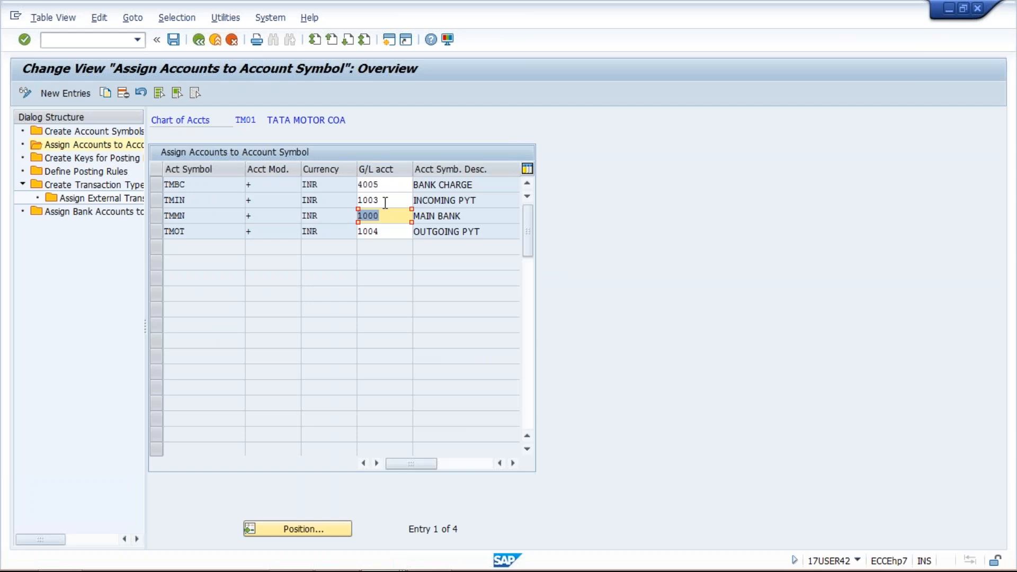
left_click(356, 204)
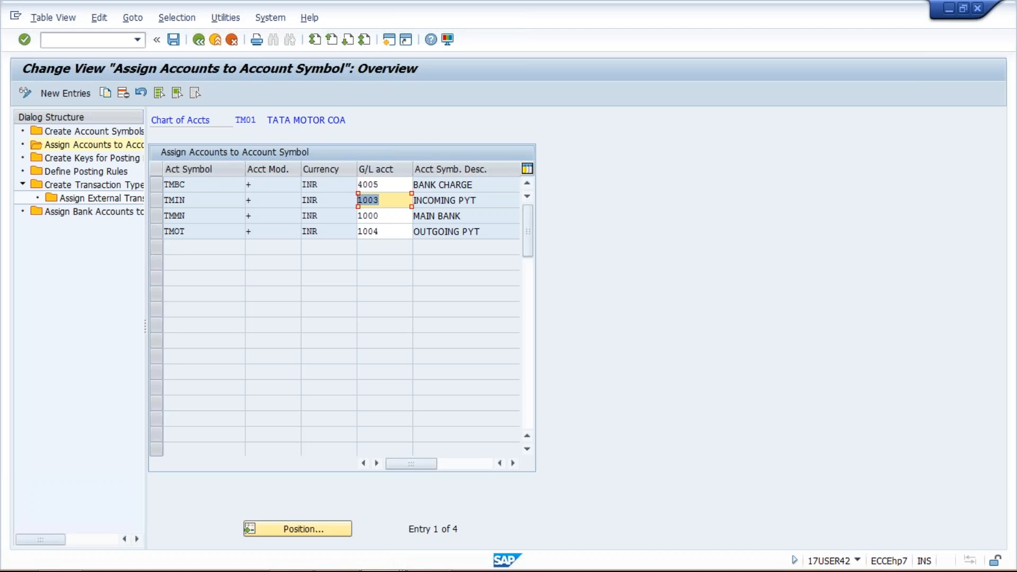
left_click(393, 184)
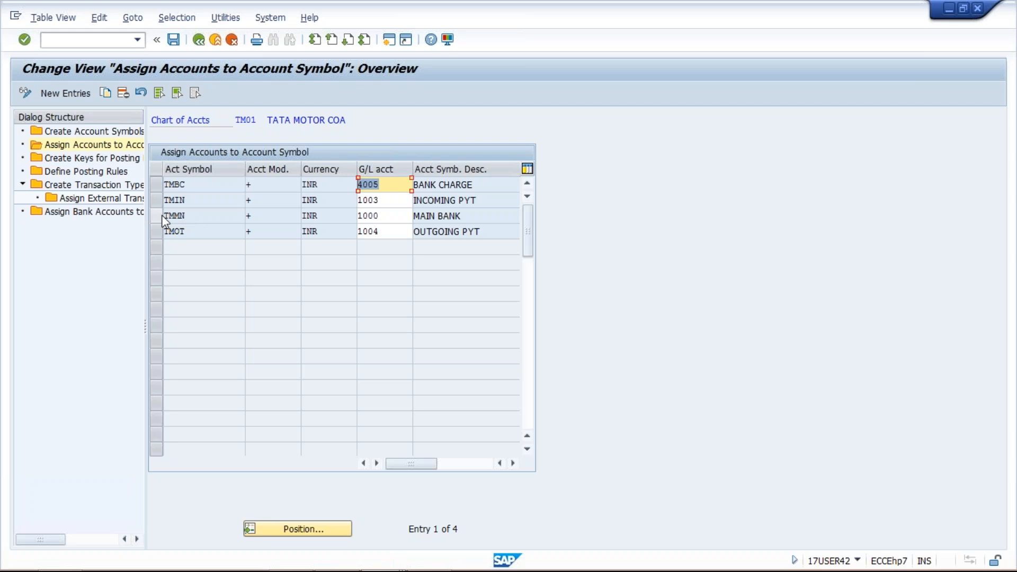
left_click(103, 185)
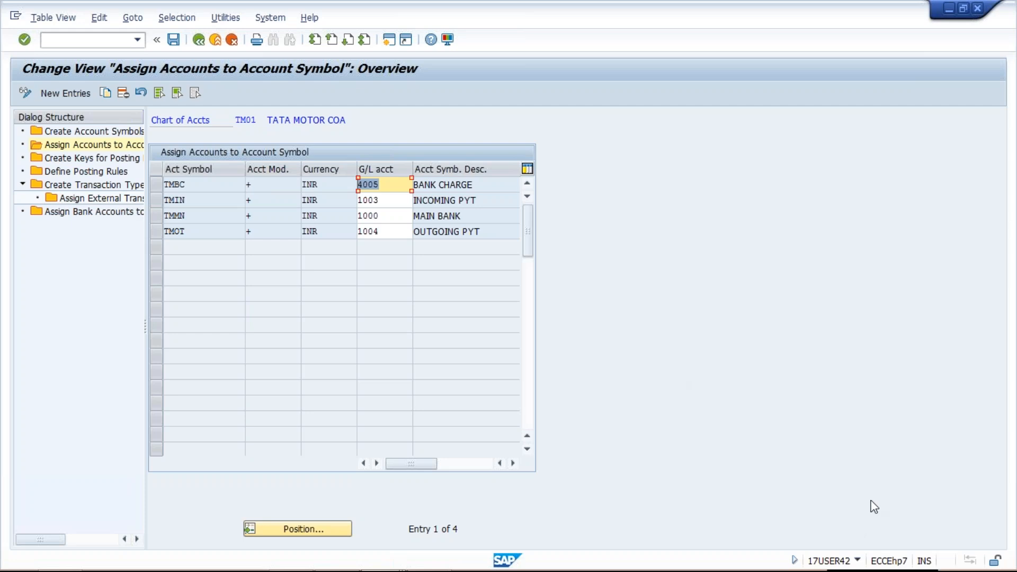
Return to the account symbol assignment and examine the account modification entries of TMBC, TMIN, TMMN and TMOT
key("alt+Tab")
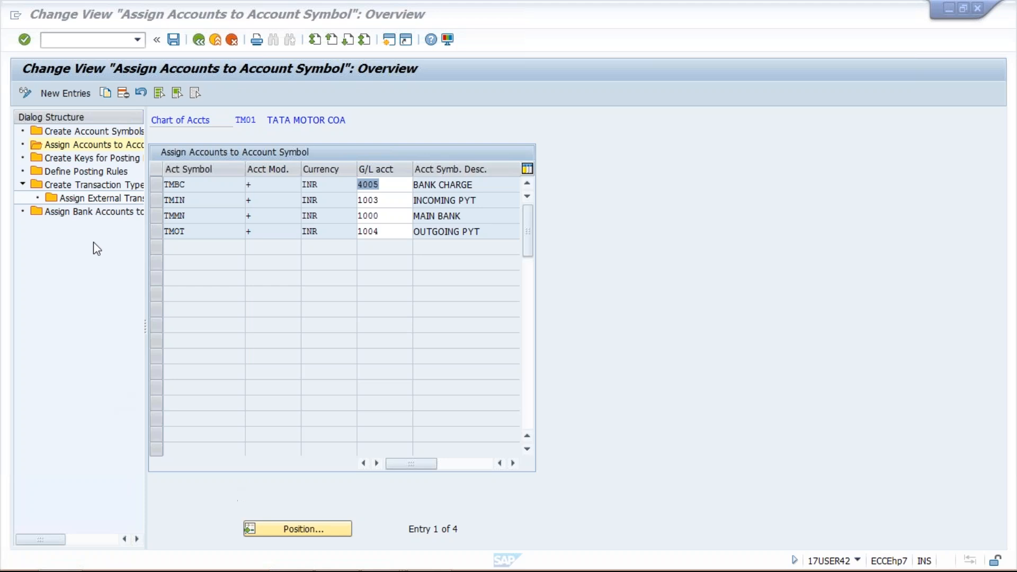
left_click(103, 150)
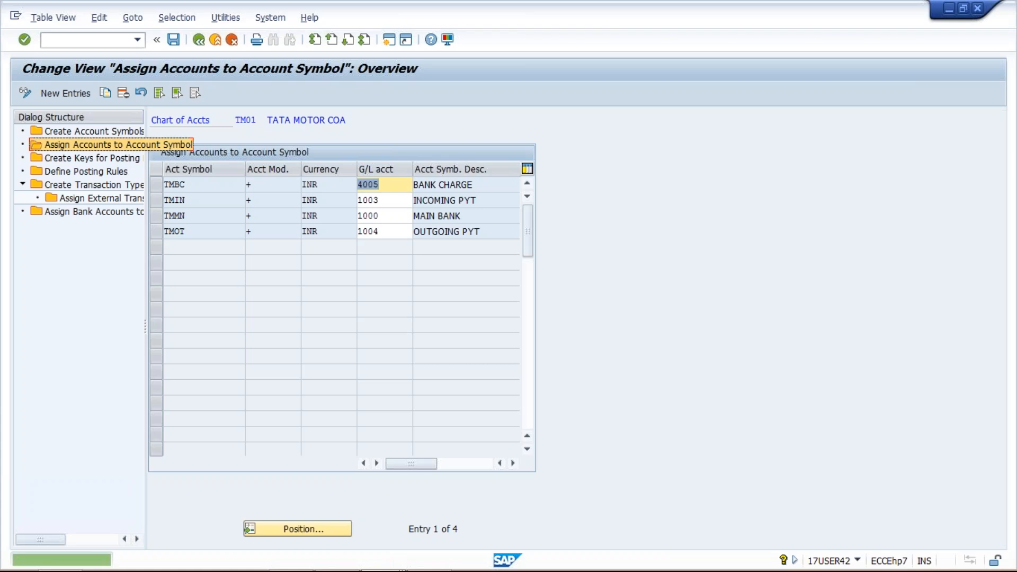
left_click(279, 186)
left_click(266, 200)
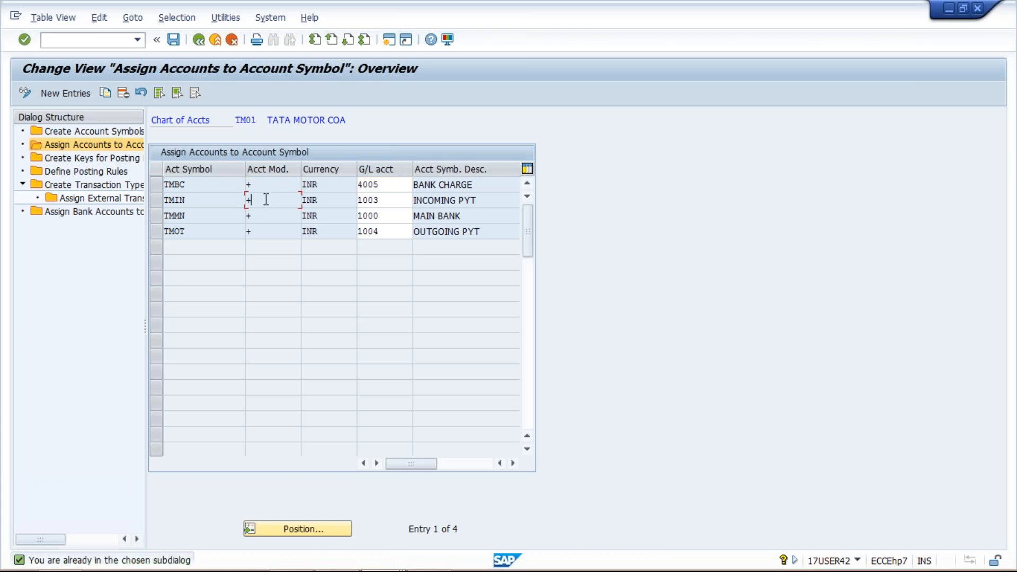
left_click(265, 216)
left_click(268, 230)
left_click(267, 185)
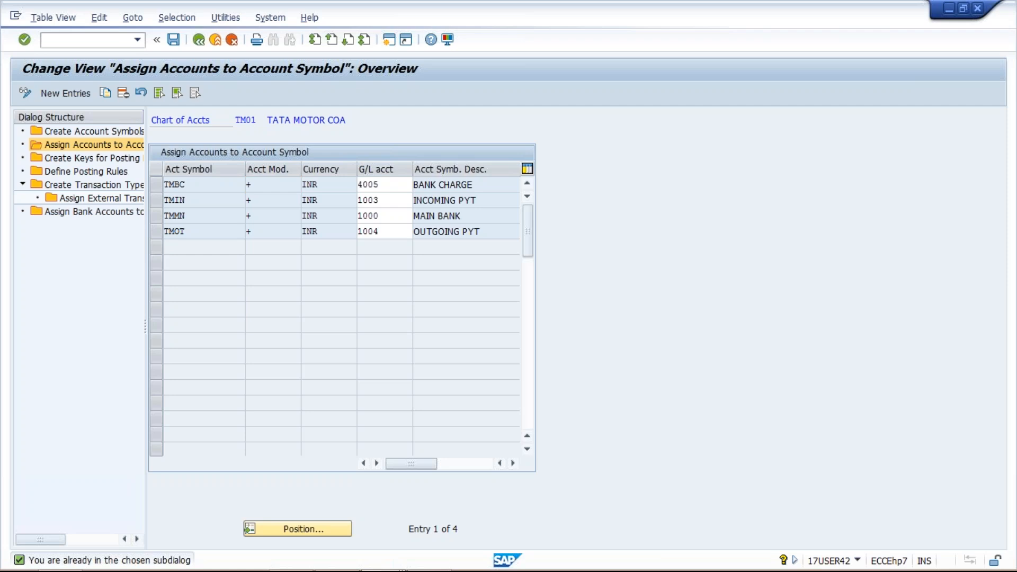
Read the field help on account modification, including what it says about account determination for bank subaccounts
key("F1")
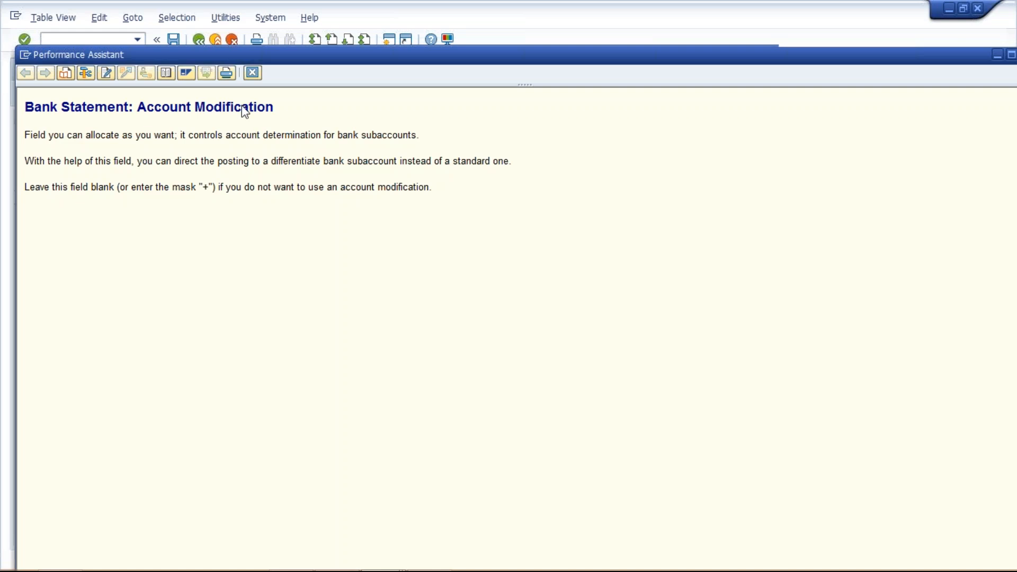
left_click_drag(185, 136, 422, 136)
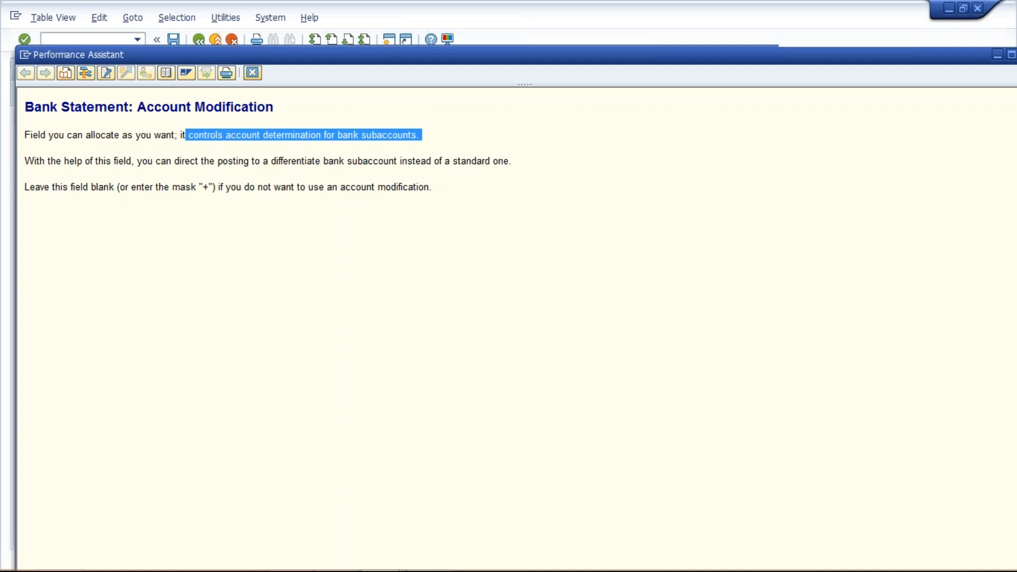
left_click(253, 73)
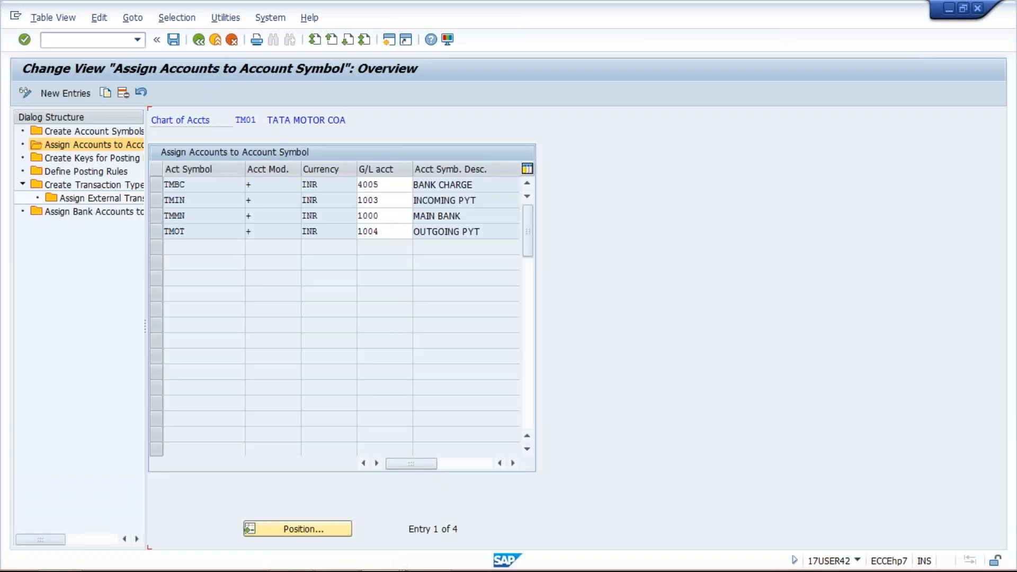
Try the mask +++5 as the G/L account of account symbol TMBC and re-enter 4005 in its place
left_click(385, 185)
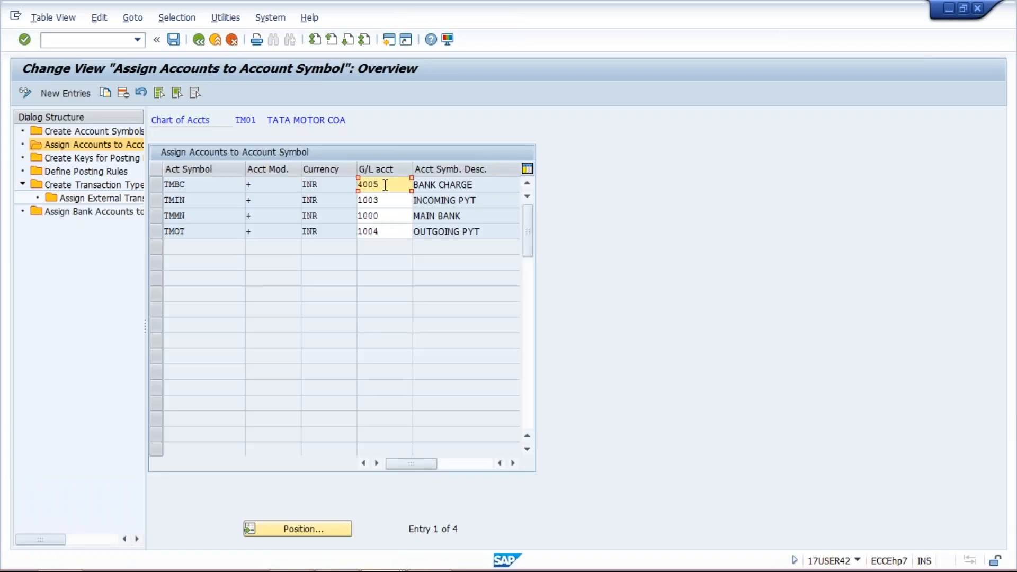
key("BackSpace")
key("BackSpace")
key("BackSpace")
key("BackSpace")
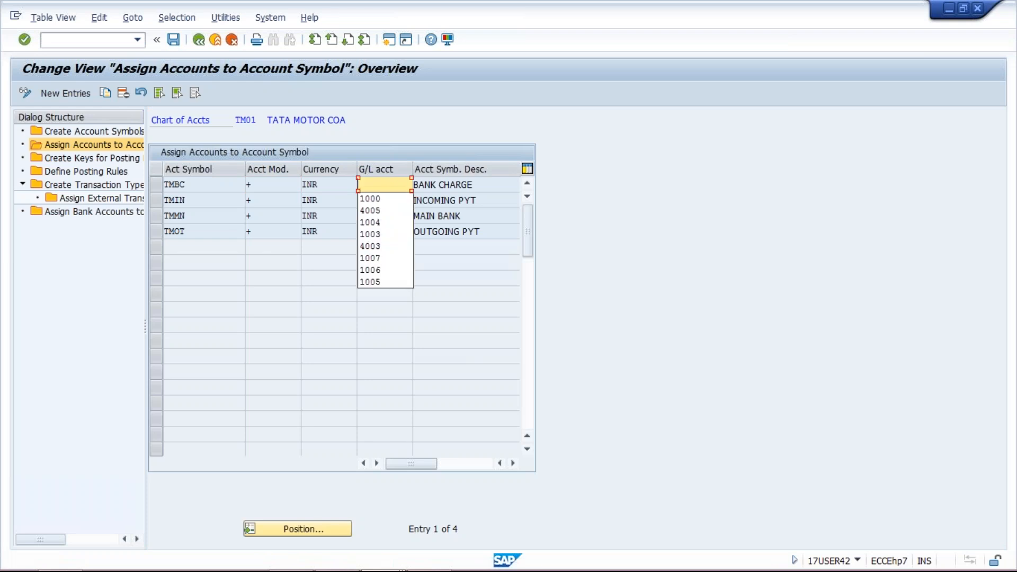
type("+++5")
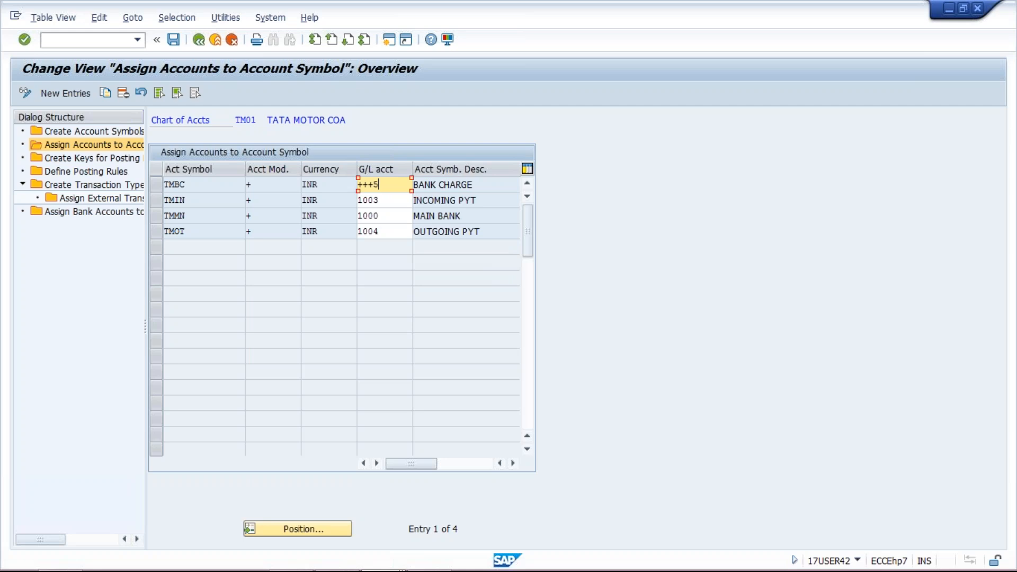
left_click_drag(380, 185, 350, 189)
type("4005")
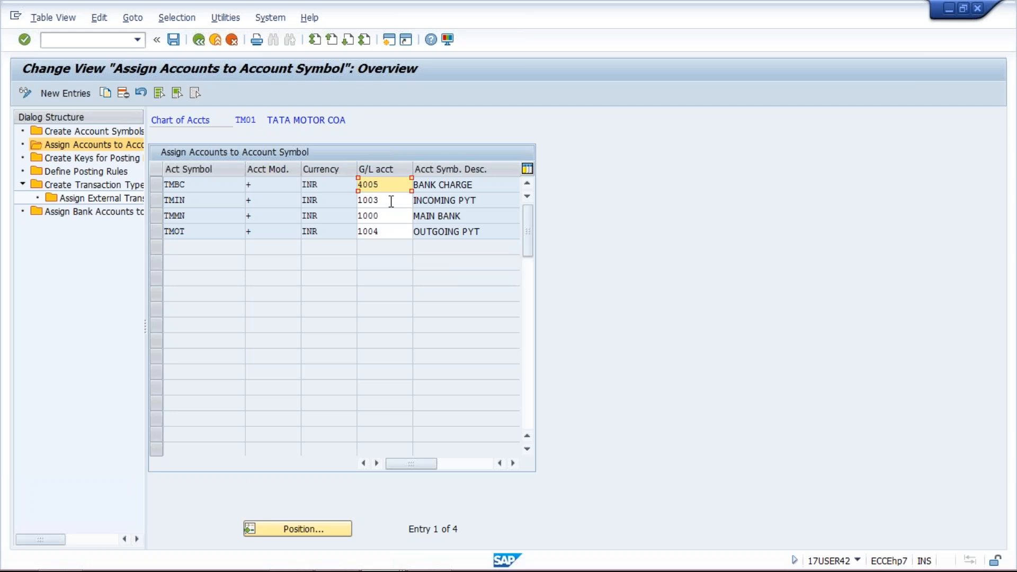
left_click(392, 201)
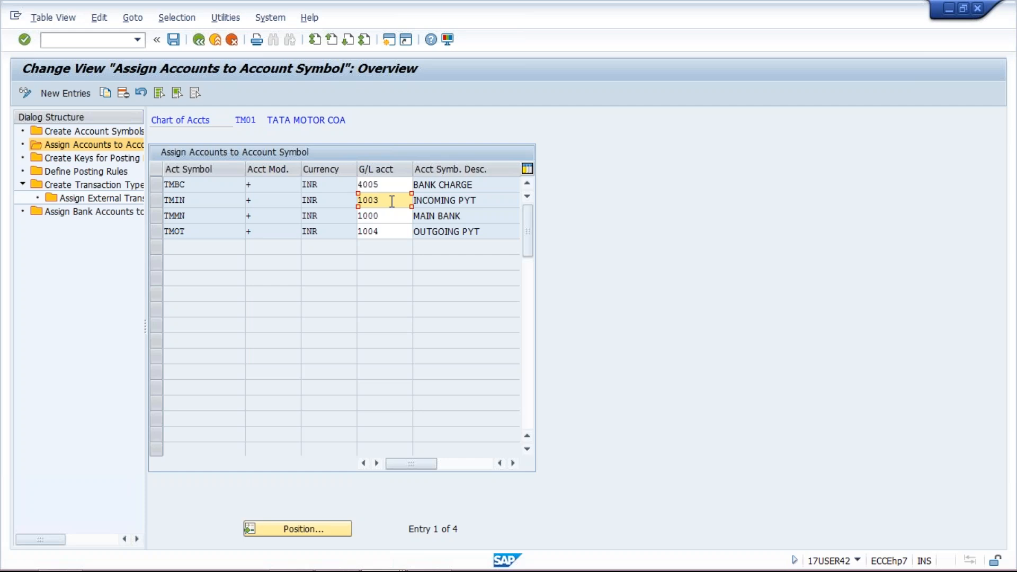
Switch to Excel and add an INC. line with code 1003 in row 6 and an OUT line with code 1004 in row 7
mouse_move(402, 557)
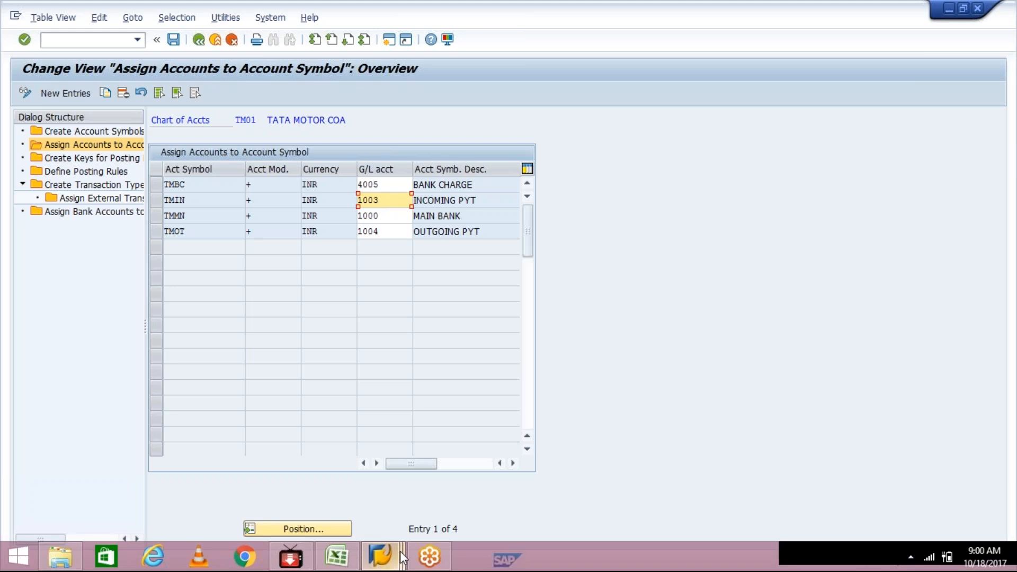
left_click(336, 556)
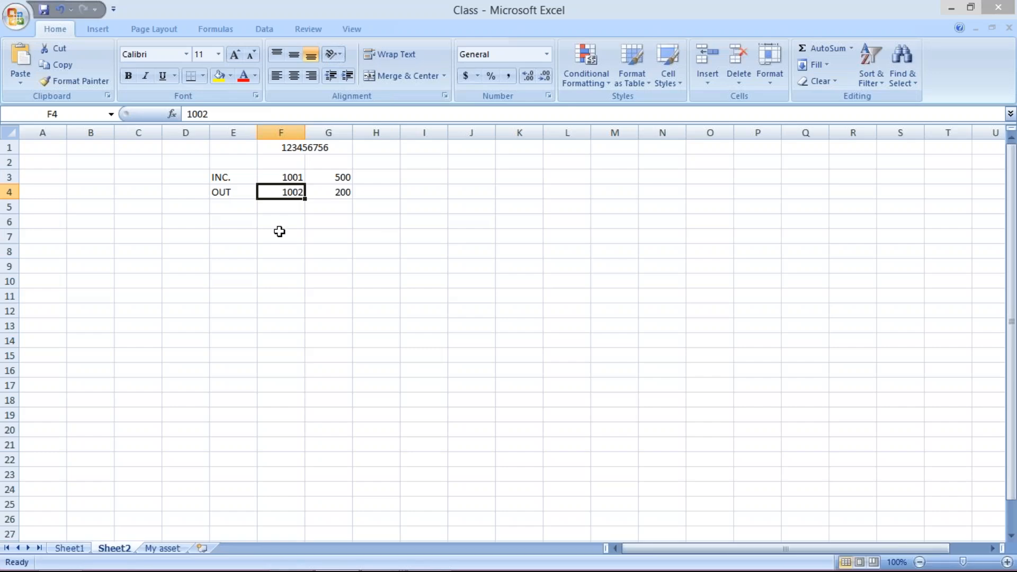
left_click(281, 223)
type("1003")
left_click(221, 222)
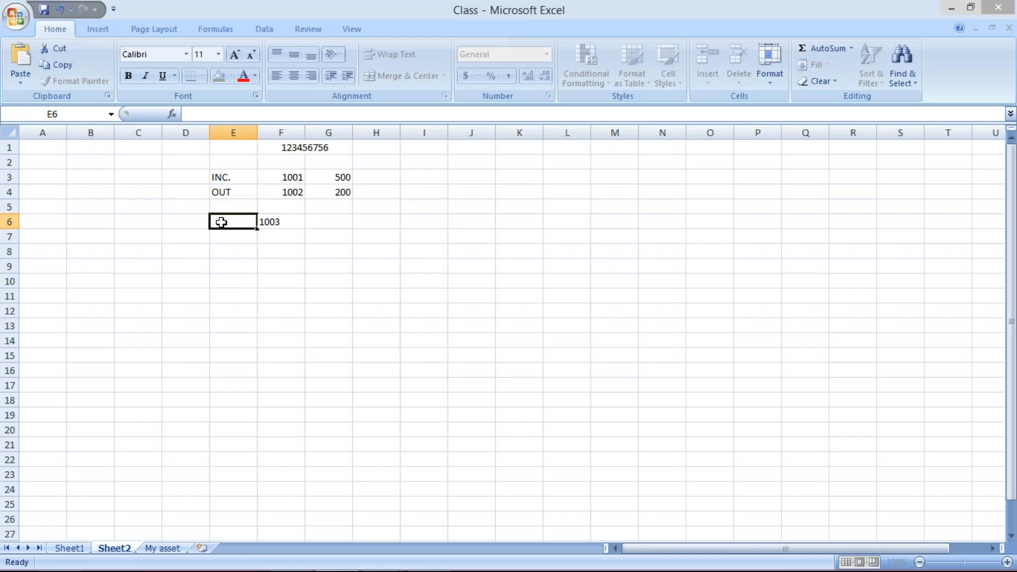
type("INC")
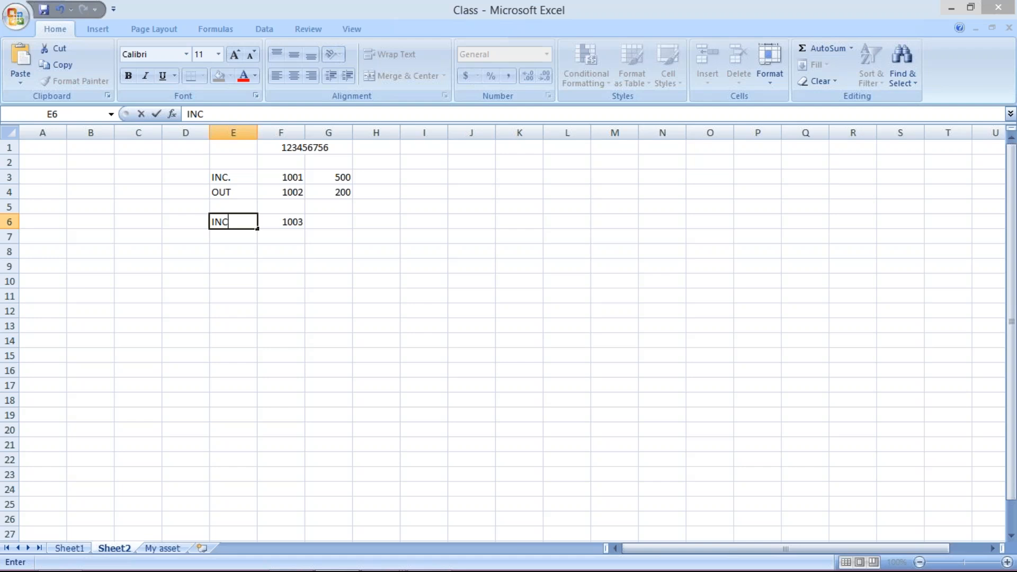
type(".")
left_click(233, 237)
type("OUT")
left_click(287, 239)
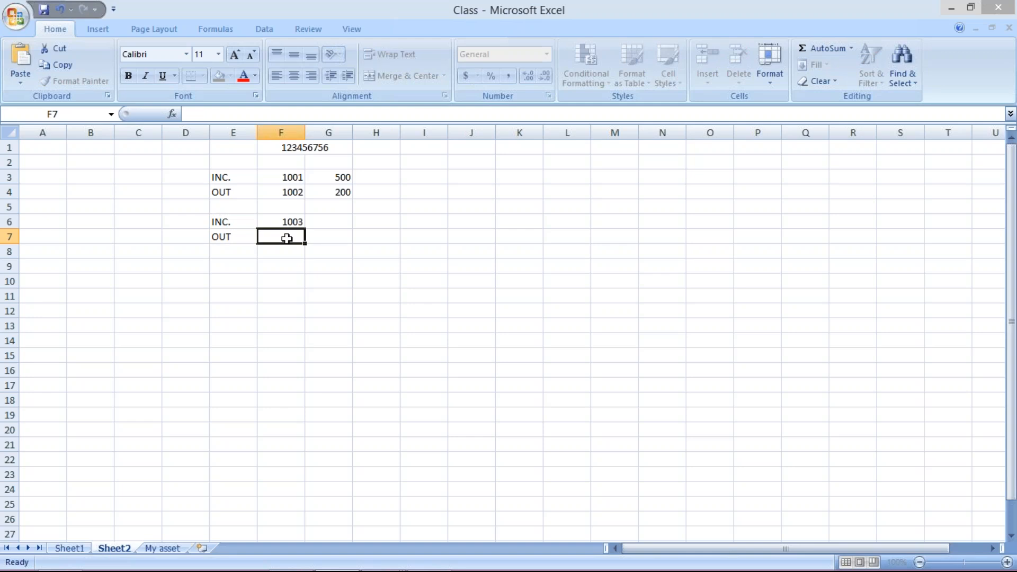
type("1004")
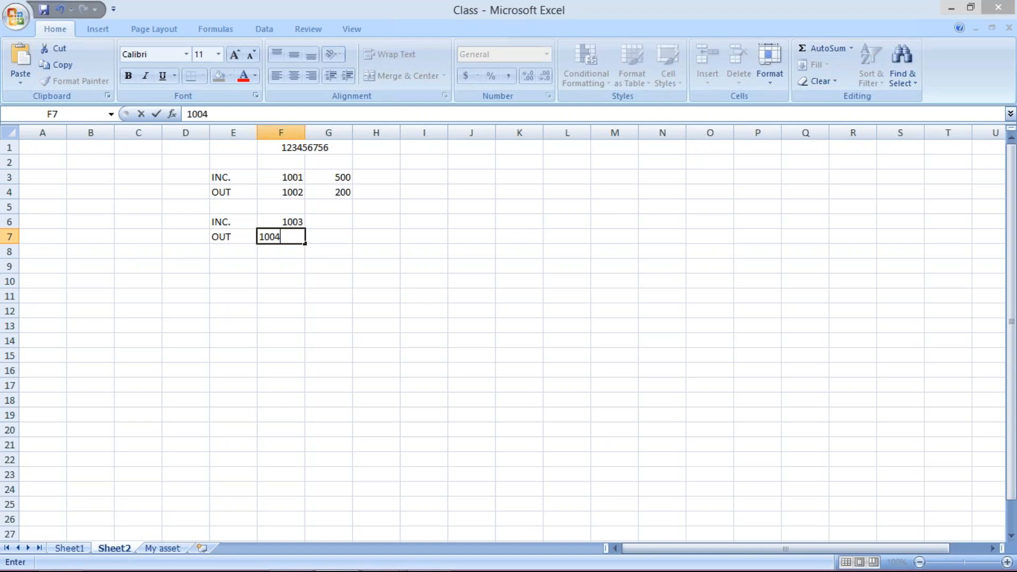
key("Tab")
Enter the bank headings HDFC in cell F5 and CITY in cell G5
left_click_drag(285, 193, 285, 204)
left_click(284, 205)
type("HDFC")
left_click(320, 207)
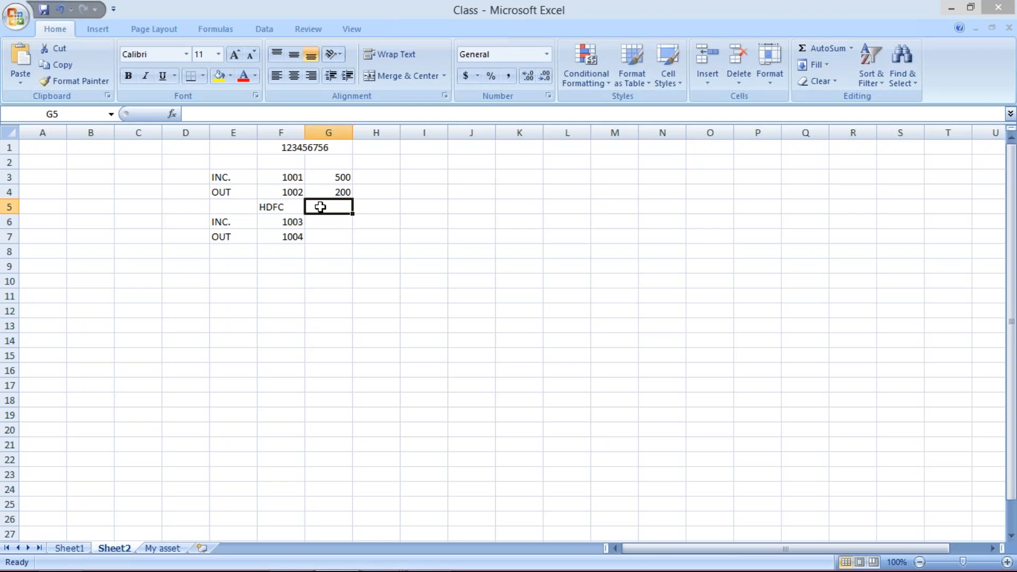
type("CITY")
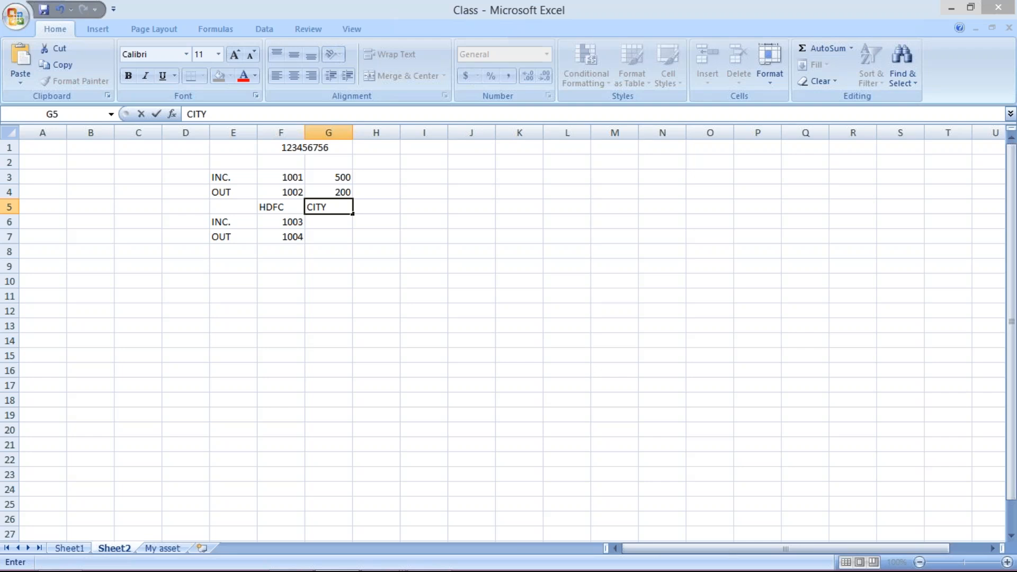
key("Return")
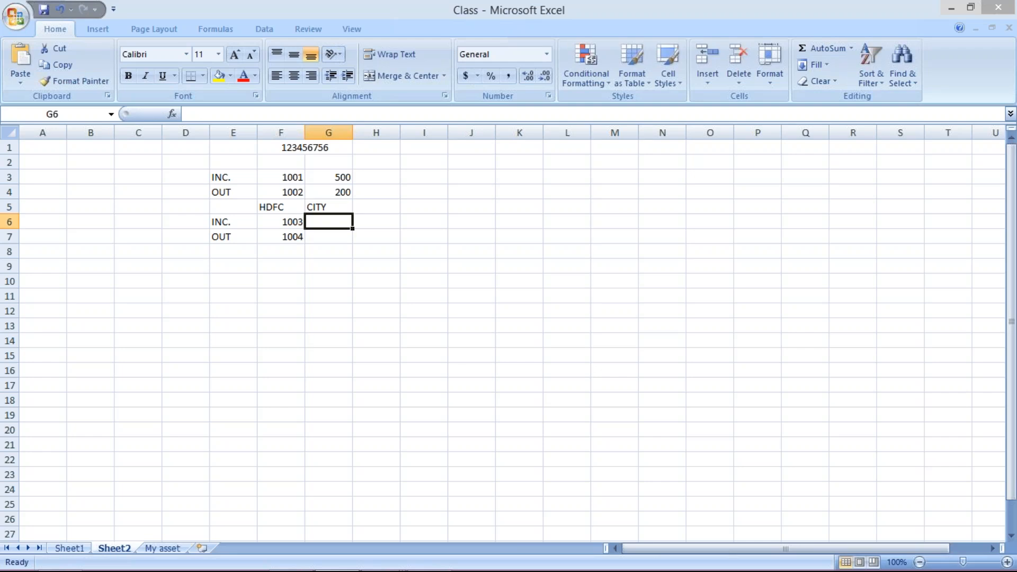
Fill the CITY column with 1013 for INC. in G6 and 1014 for OUT in G7
type("1014")
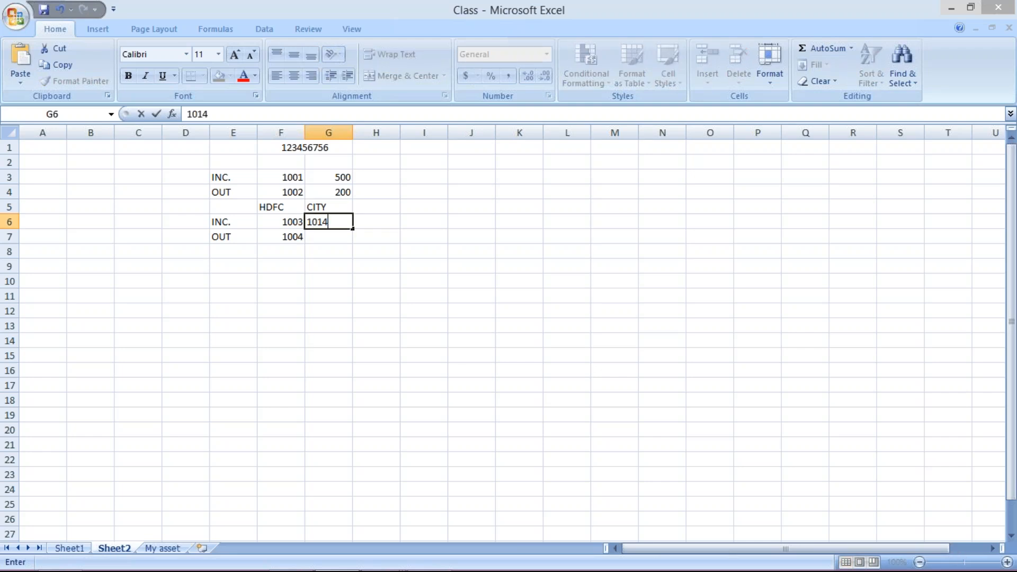
key("Return")
key("Up")
type("1013")
key("Return")
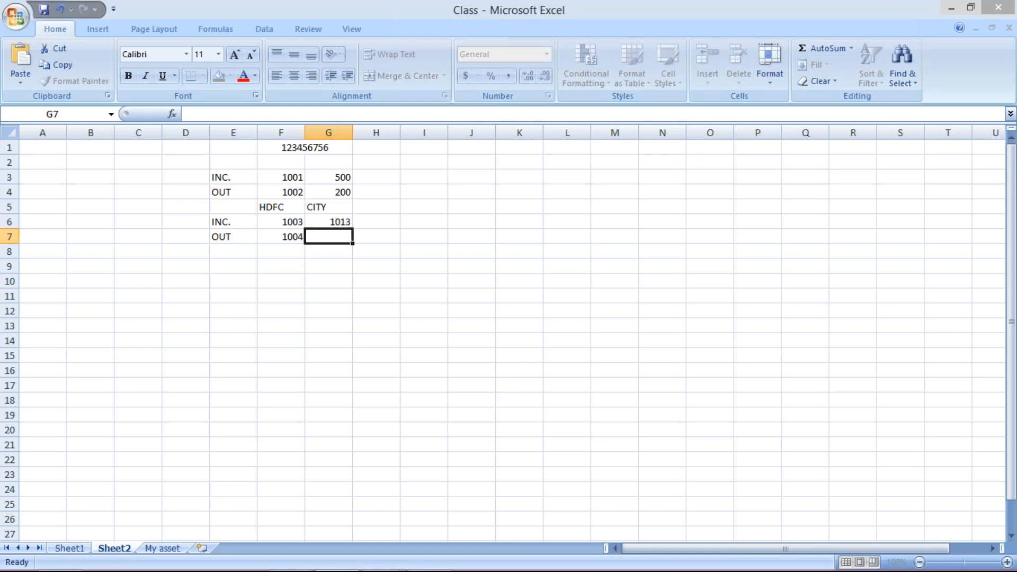
type("1014")
key("Return")
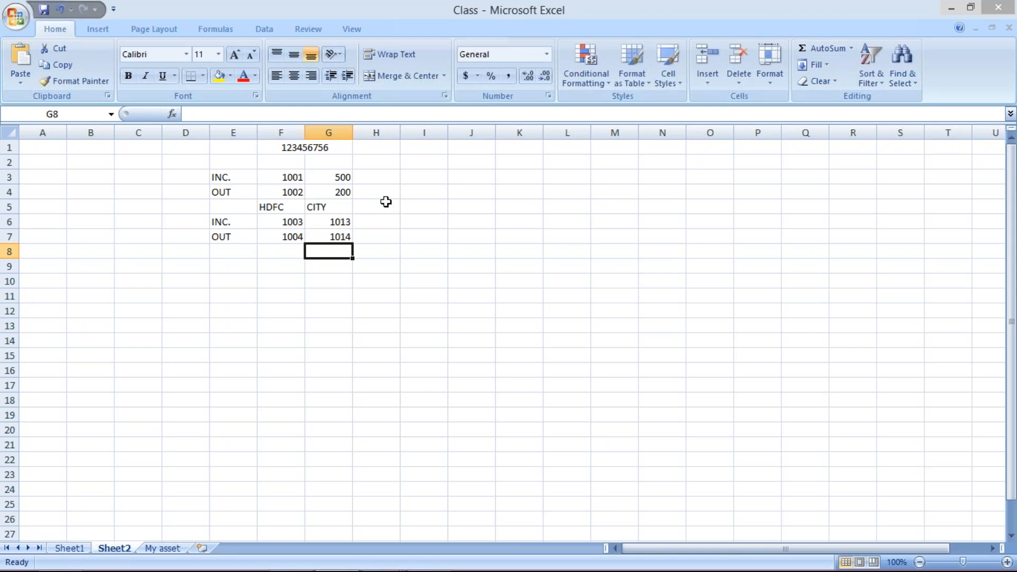
Add an HSBC column in H5 with 1023 for INC. and 1024 for OUT
left_click(385, 205)
type("HSBC")
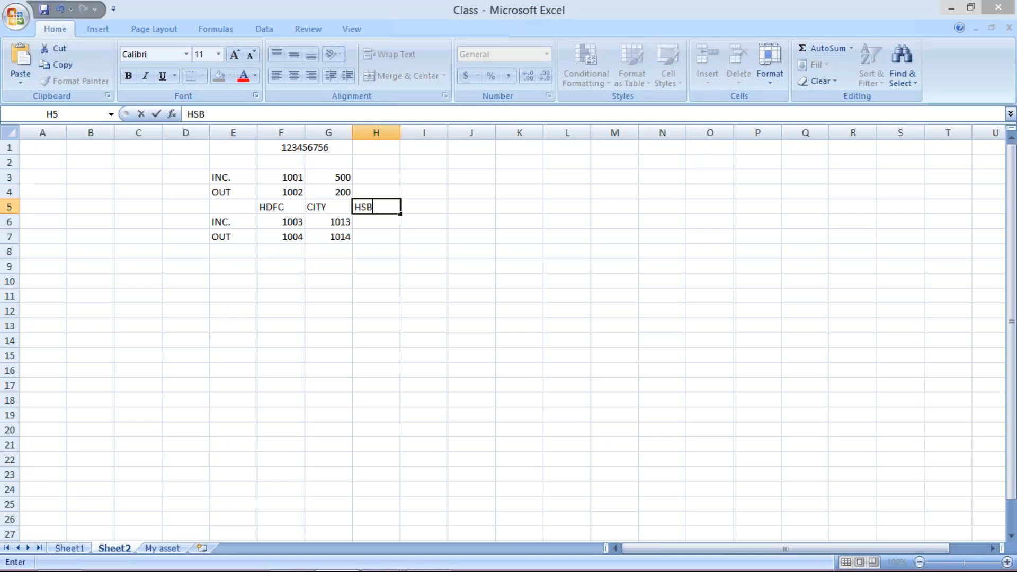
left_click(391, 223)
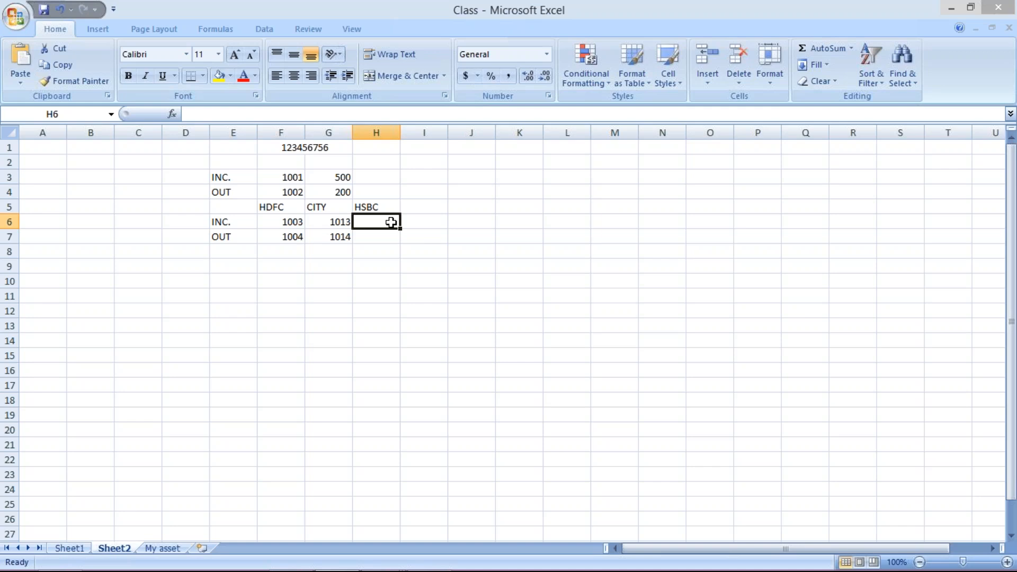
type("1")
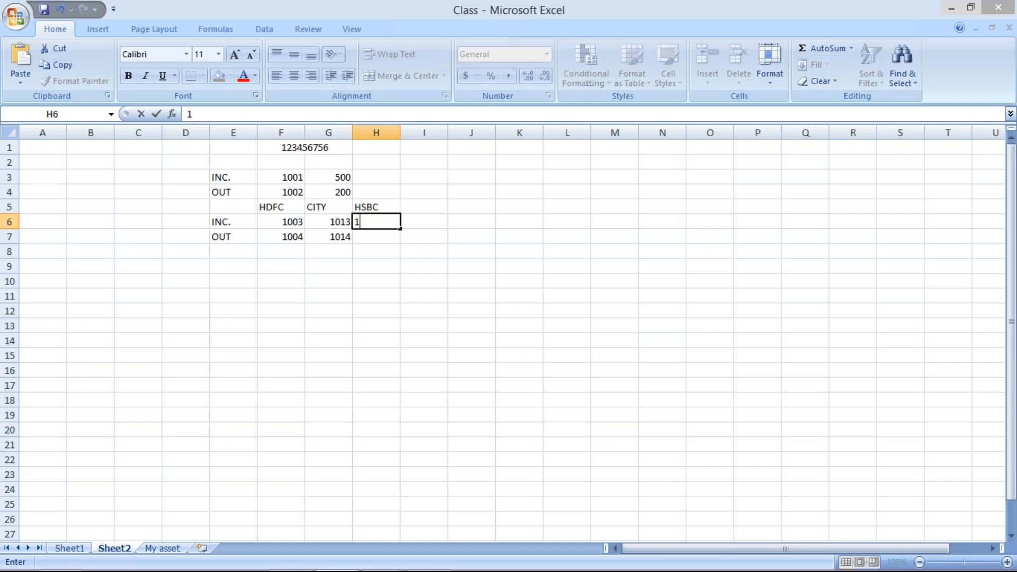
type("023")
key("Return")
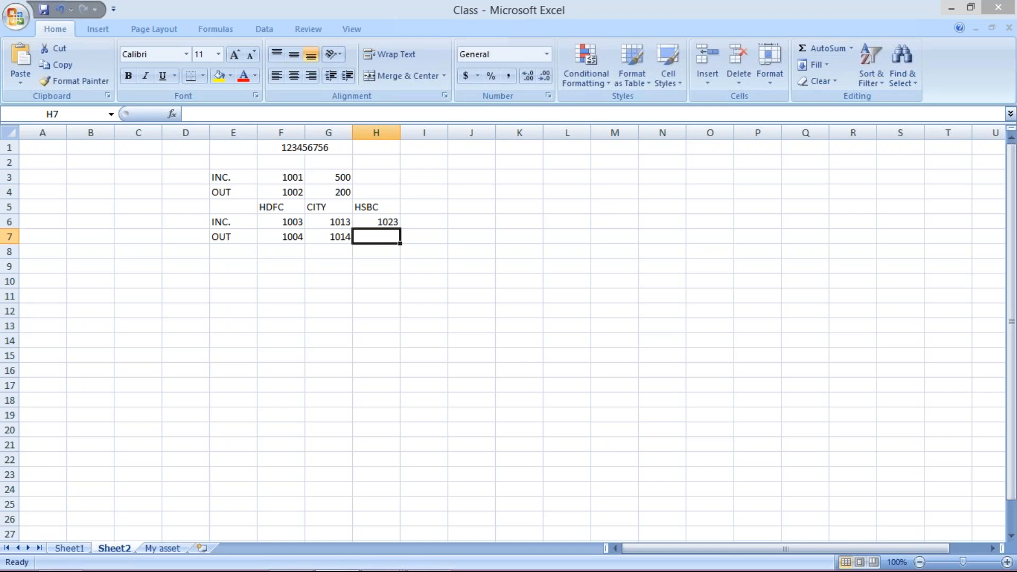
type("10")
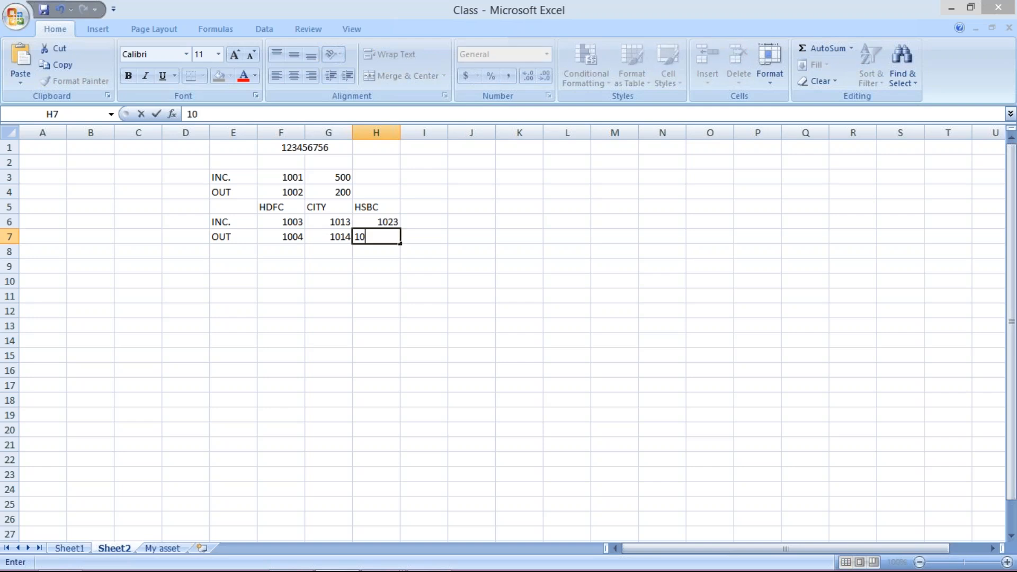
type("24")
key("Return")
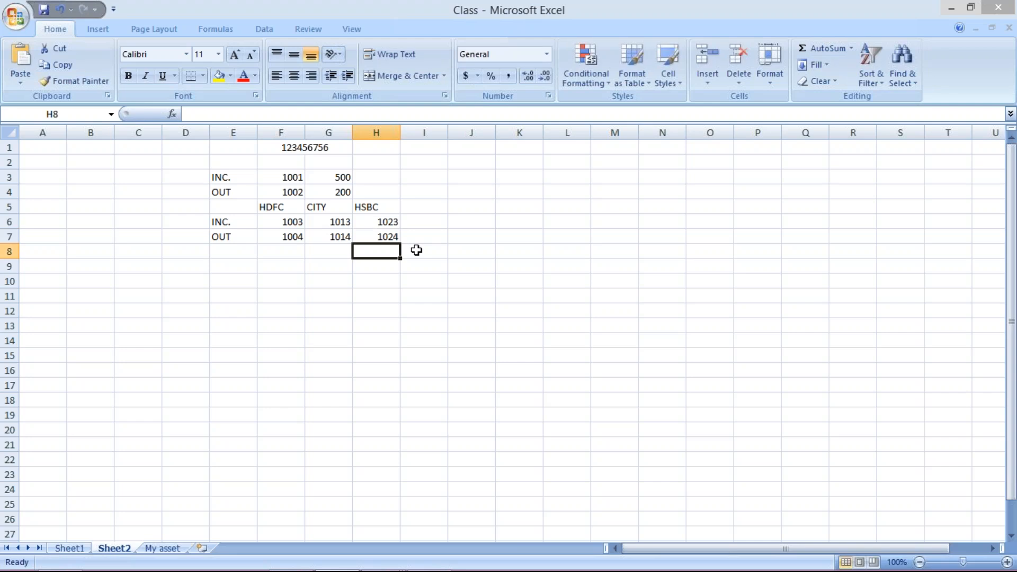
Examine the bank account number in cell F1 against the HSBC incoming code in cell H6
mouse_move(344, 567)
left_click(380, 557)
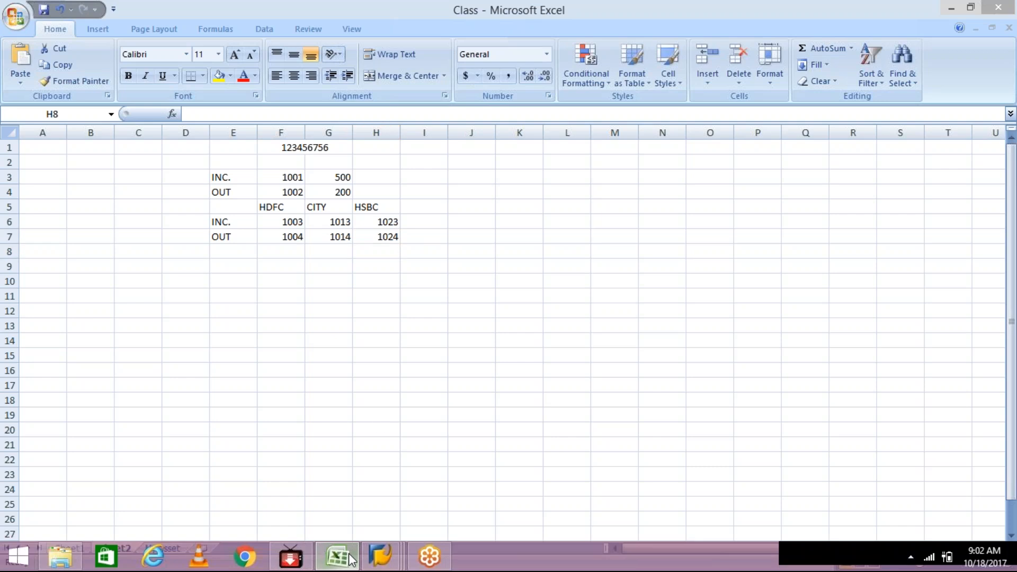
left_click(342, 553)
left_click(313, 148)
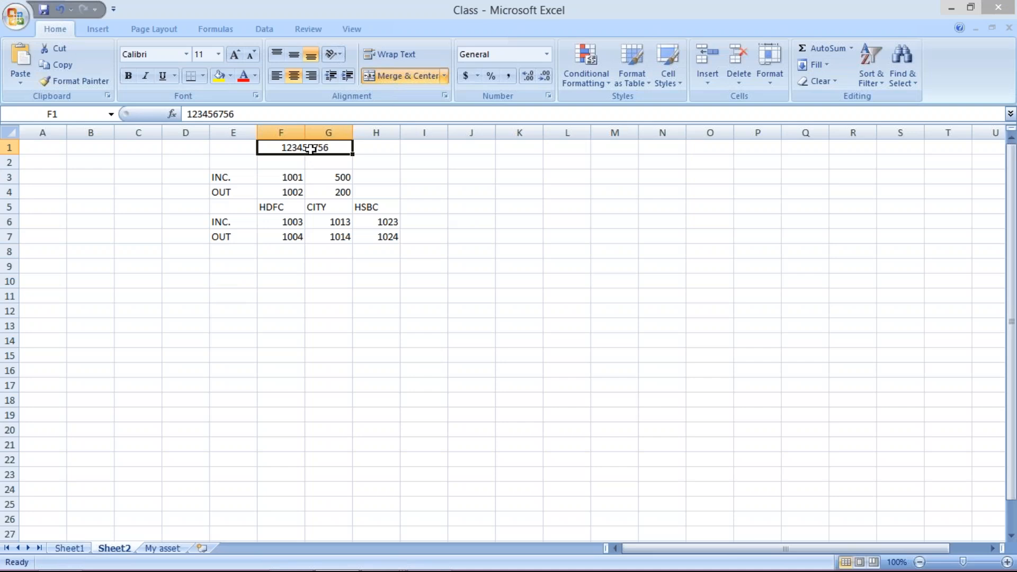
left_click(376, 221)
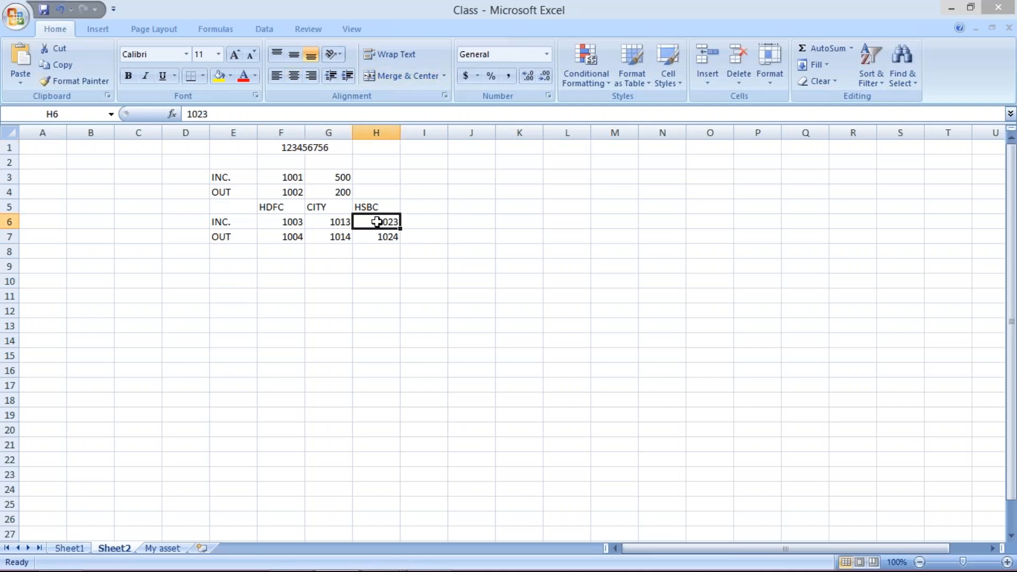
left_click(323, 147)
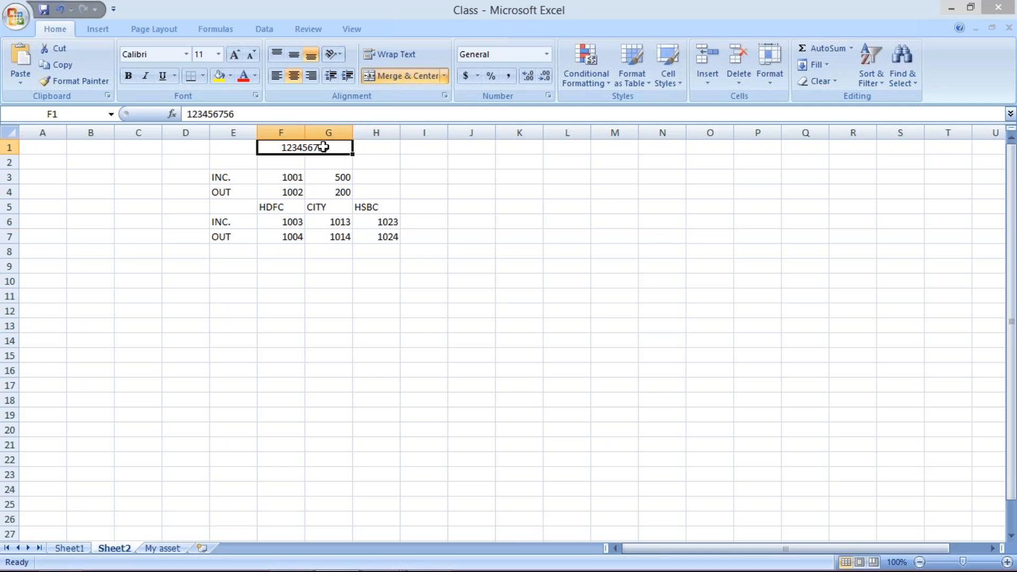
Switch to SAP and examine the assignment of the HDFC bank account to transaction type TM01
left_click(390, 554)
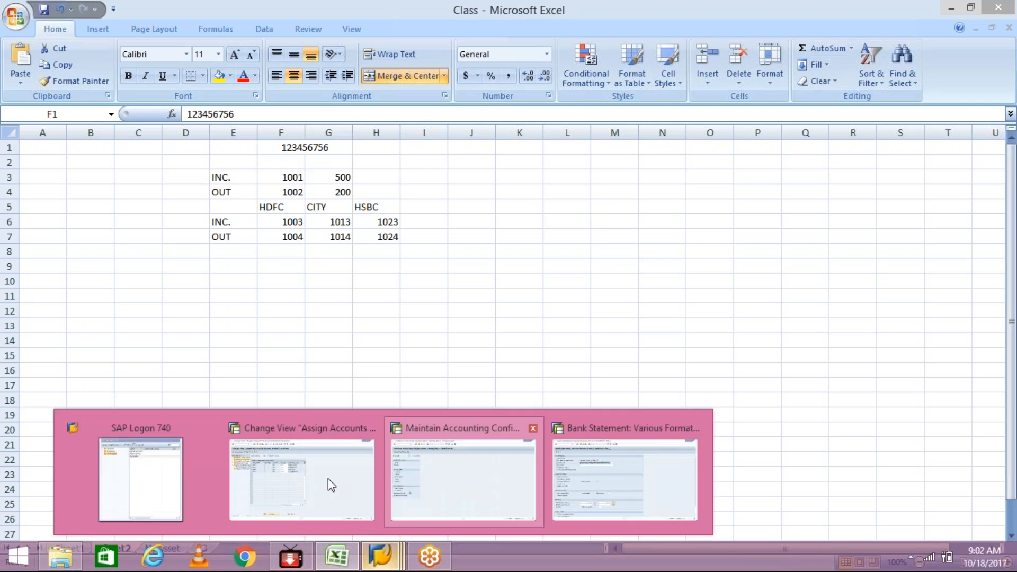
left_click(331, 479)
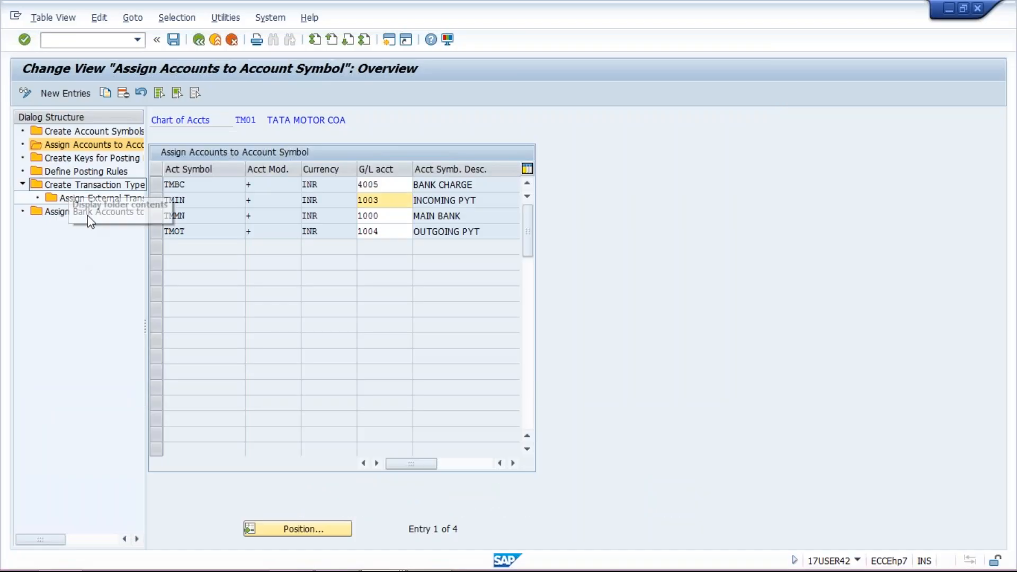
left_click(87, 213)
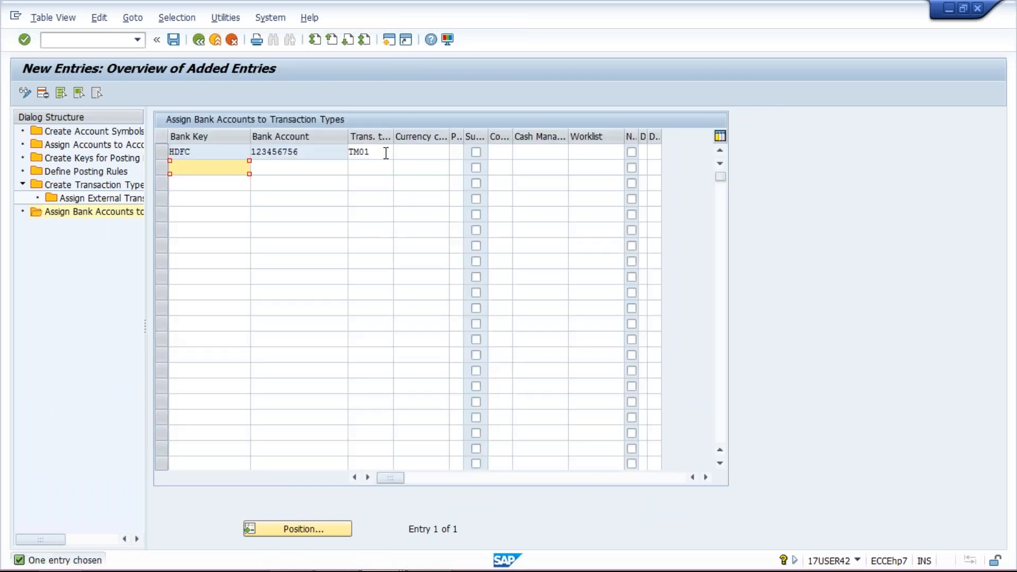
key("Return")
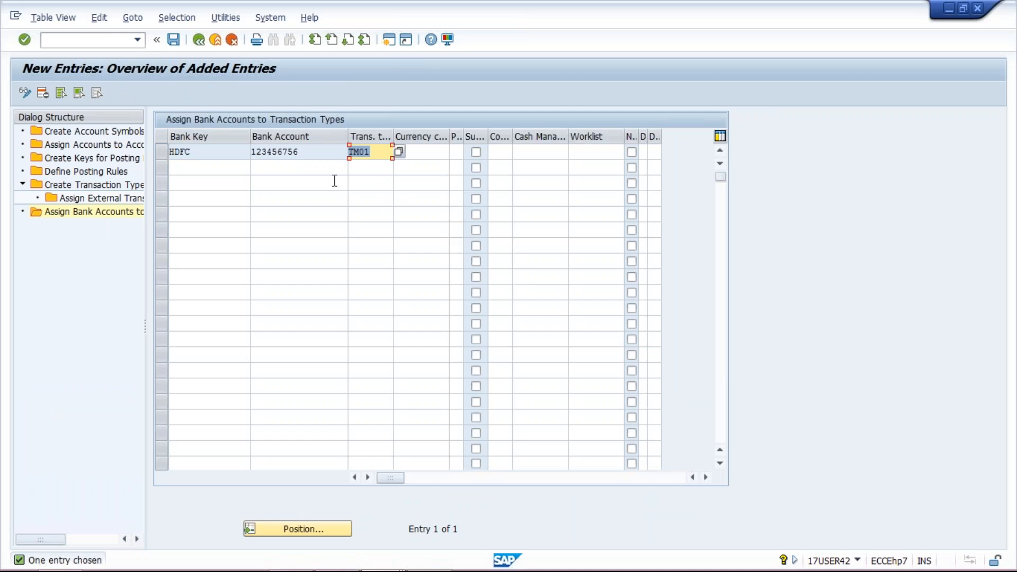
left_click(369, 163)
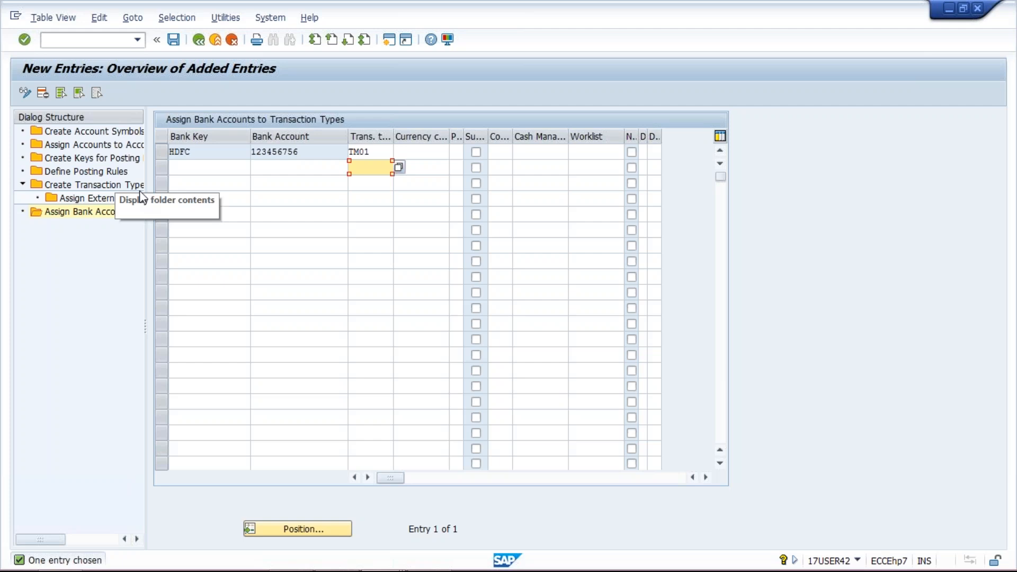
Open the assignment of accounts to account symbols and set the TMIN incoming payment G/L account to the mask +++3
double_click(75, 149)
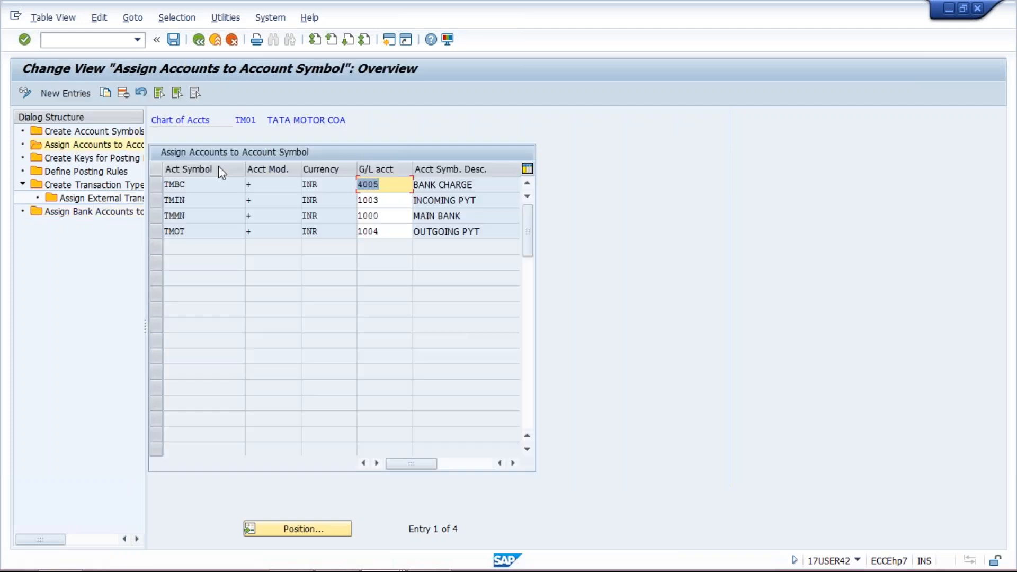
left_click(388, 200)
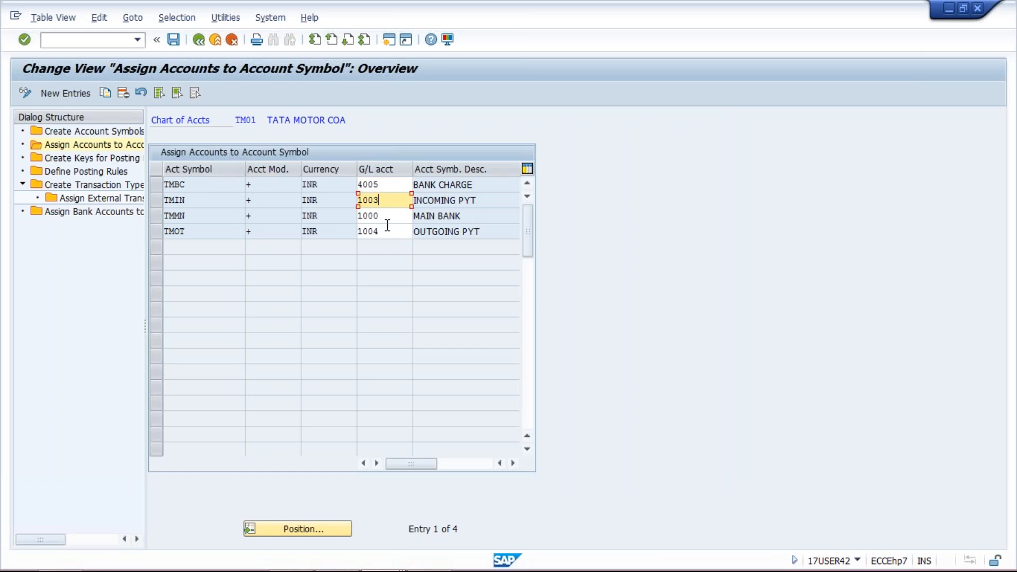
left_click(387, 215)
left_click(389, 201)
key("BackSpace")
key("BackSpace")
key("BackSpace")
key("BackSpace")
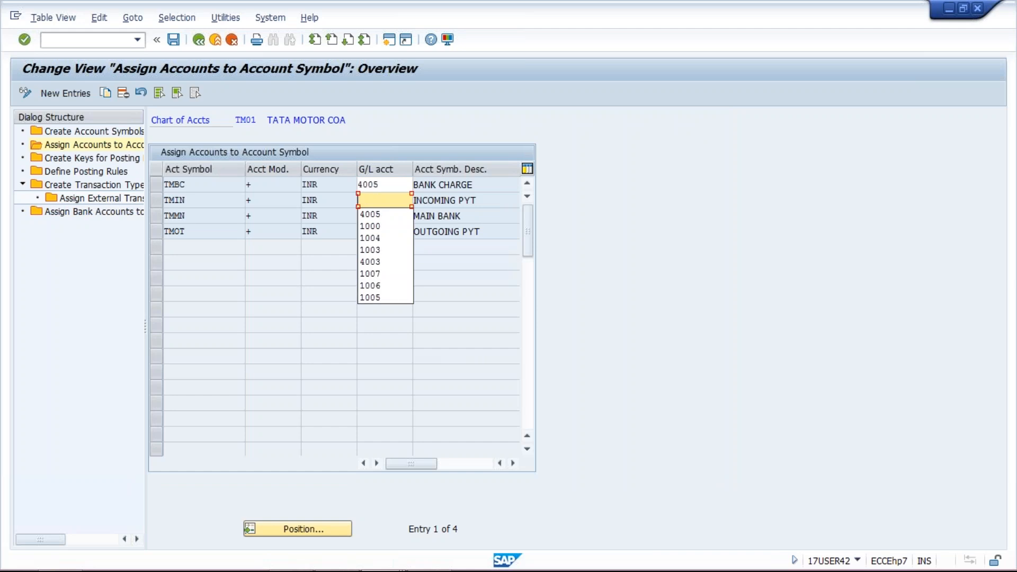
type("+++3")
Set the G/L account of the TMOT outgoing payment symbol to the mask +++4
left_click(386, 232)
key("BackSpace")
key("BackSpace")
key("BackSpace")
key("BackSpace")
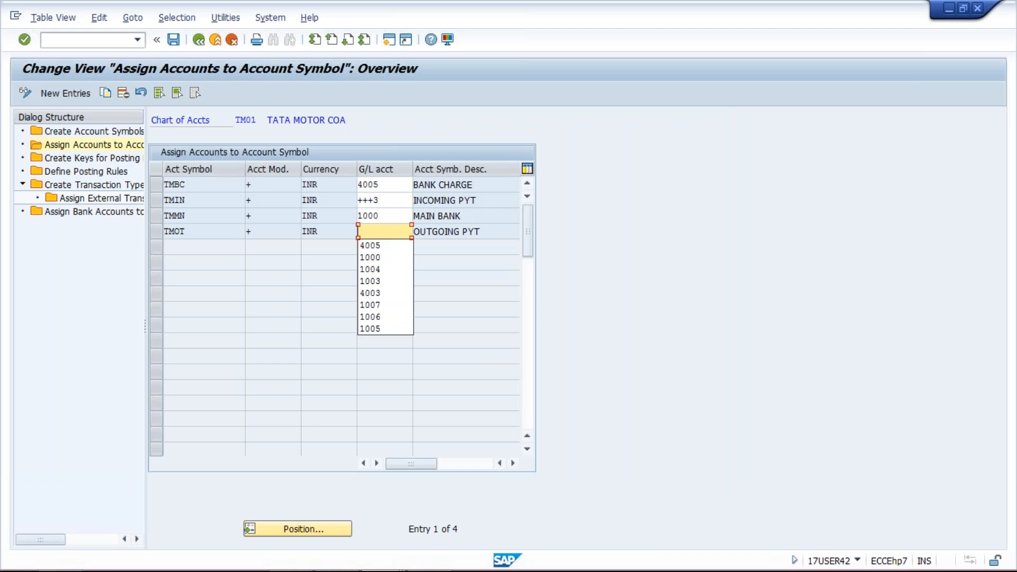
type("+++4")
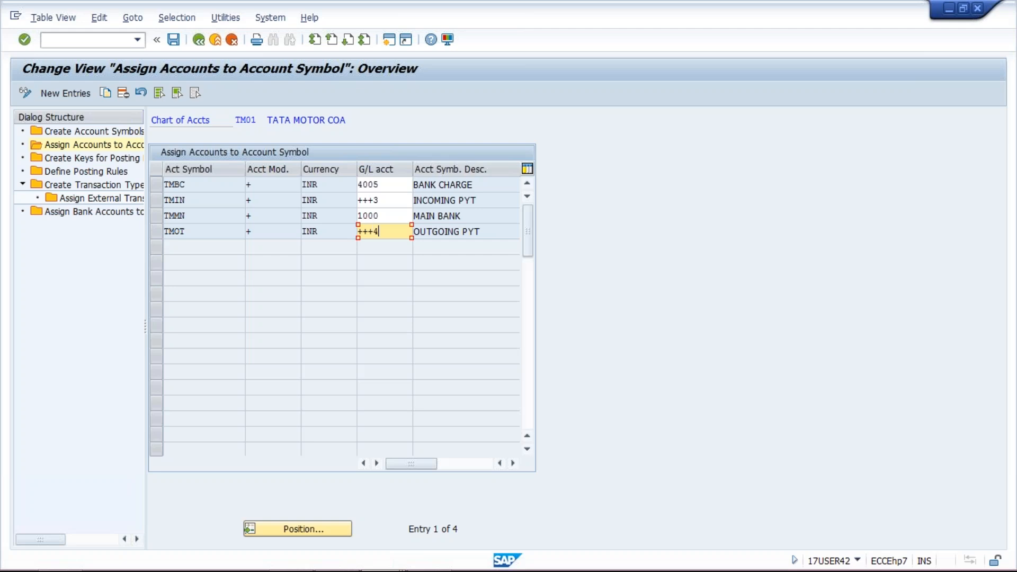
key("Return")
left_click(389, 198)
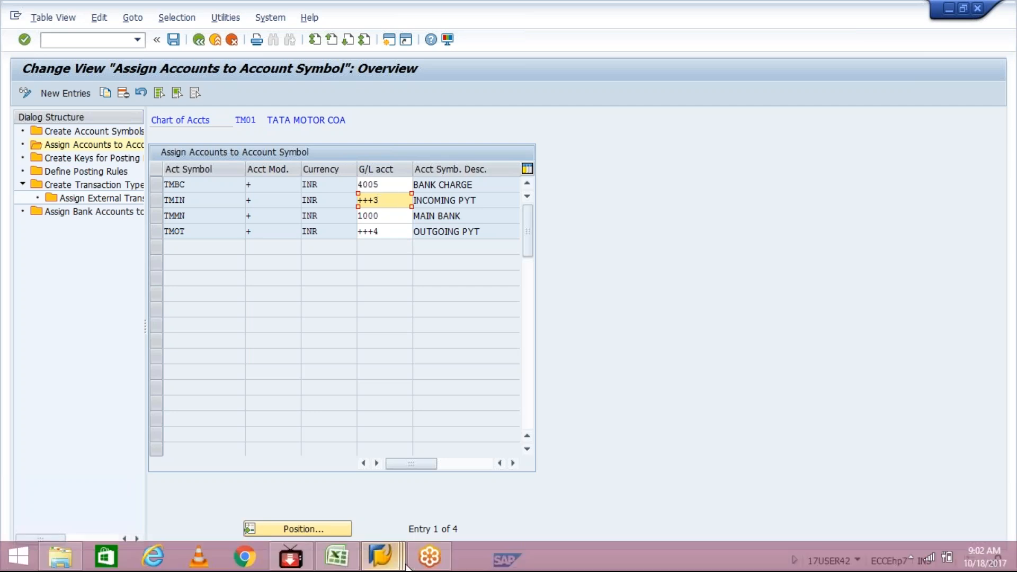
Switch to Excel and examine the HSBC incoming and outgoing account codes in cells H6 and H7
left_click(406, 566)
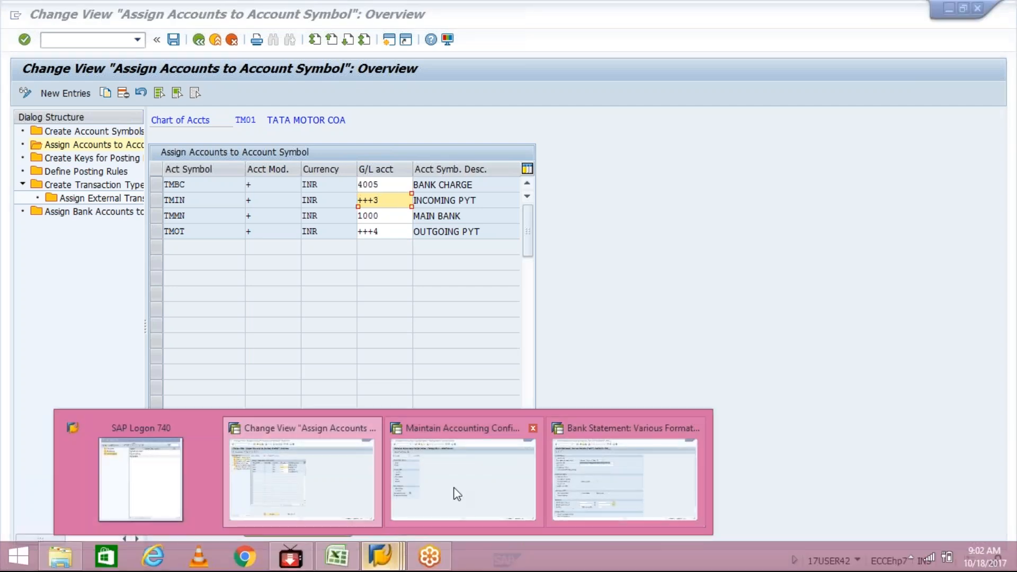
left_click(337, 557)
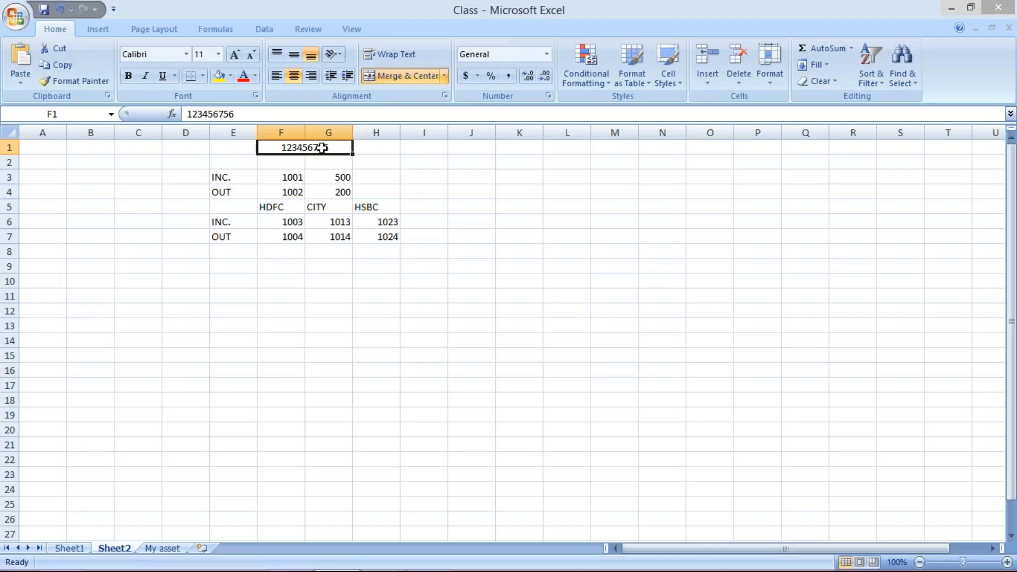
left_click(374, 220)
left_click(374, 234)
left_click(375, 223)
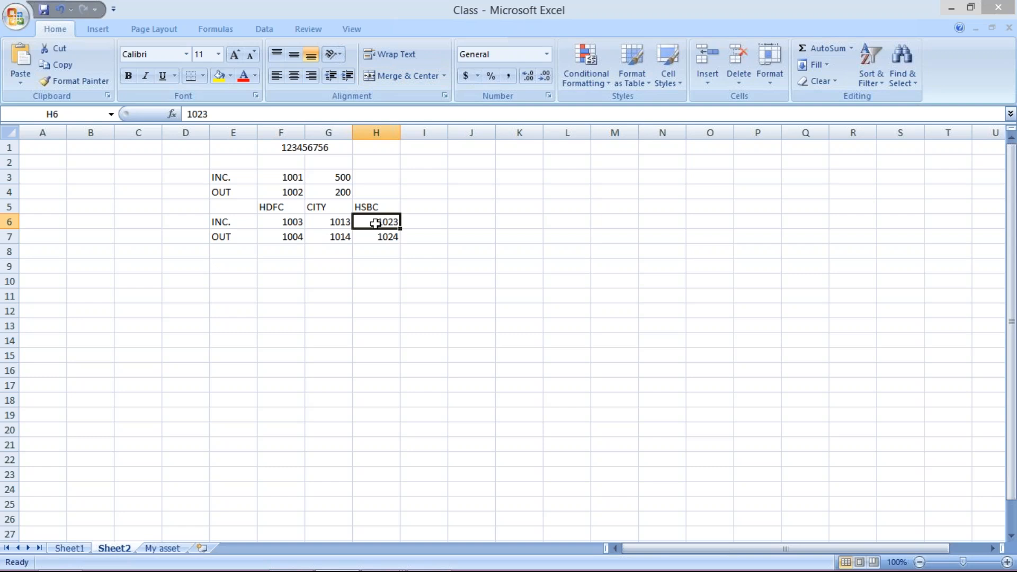
Switch back to SAP and open the assignment of bank accounts to transaction types
key("alt+Tab")
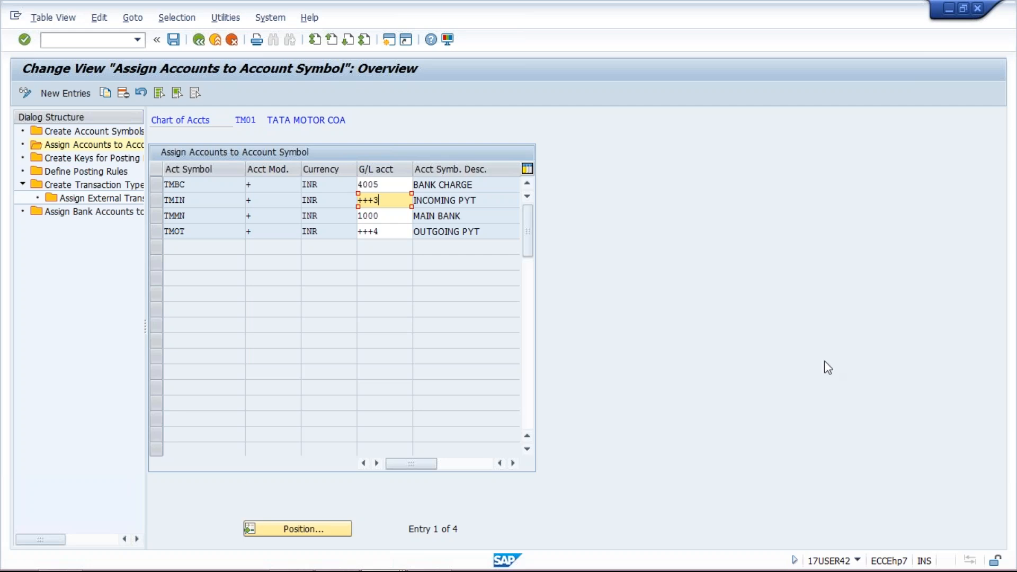
left_click(1008, 386)
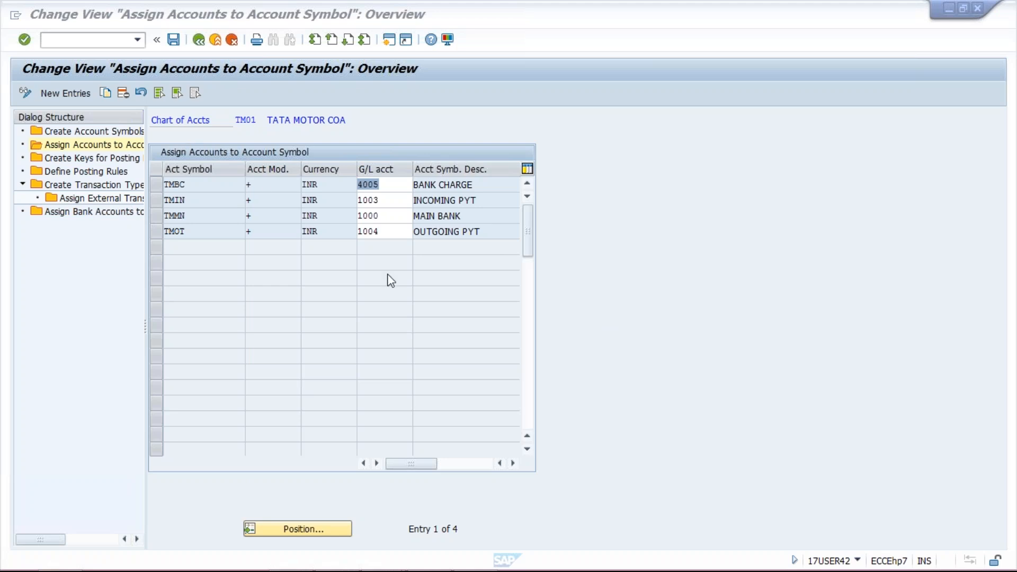
double_click(95, 213)
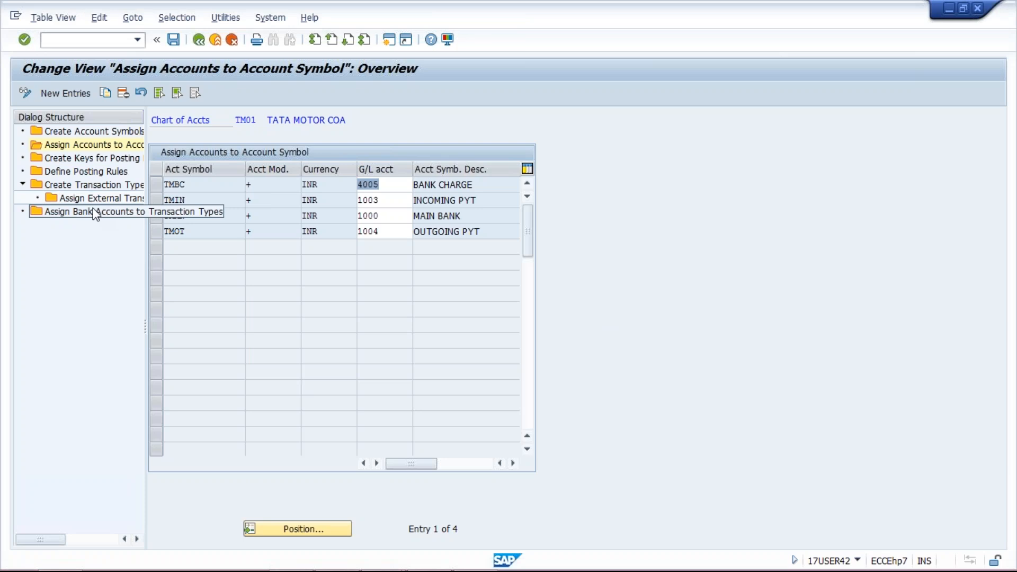